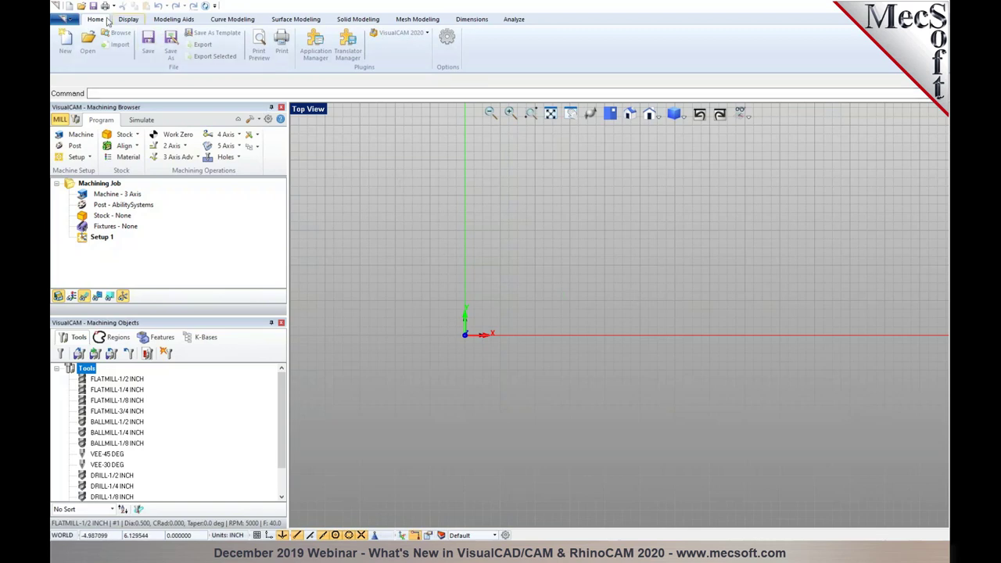
# Step: Choose Marines Logo.jpg from Documents\Webinar\CAM2020\CAD as the background image to place
pyautogui.click(175, 19)
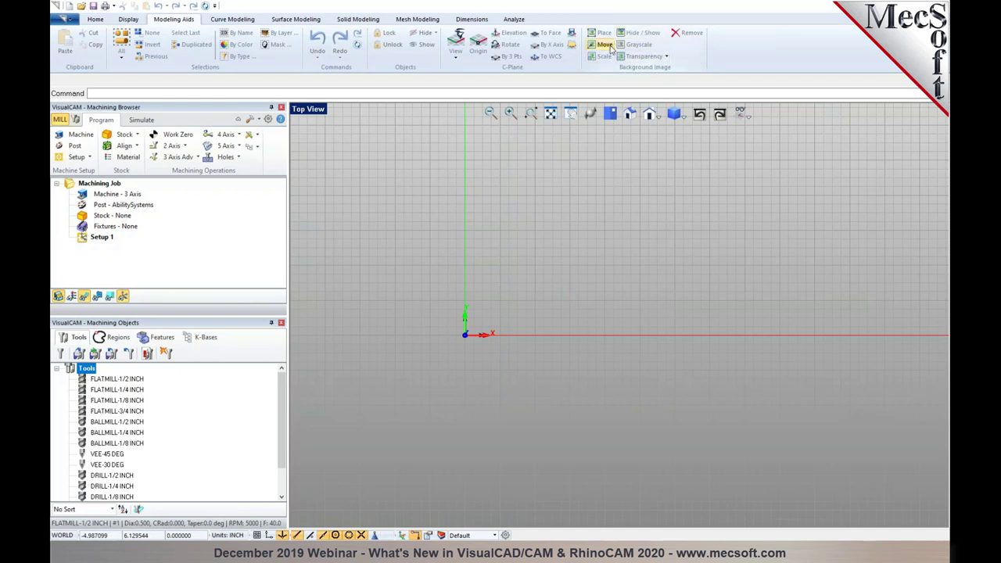
pyautogui.click(603, 35)
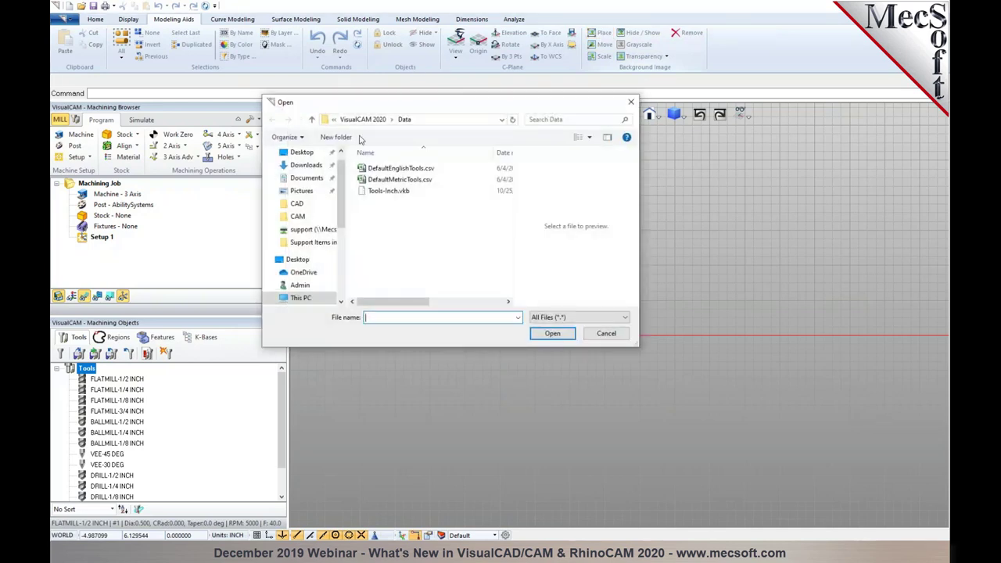
pyautogui.click(297, 203)
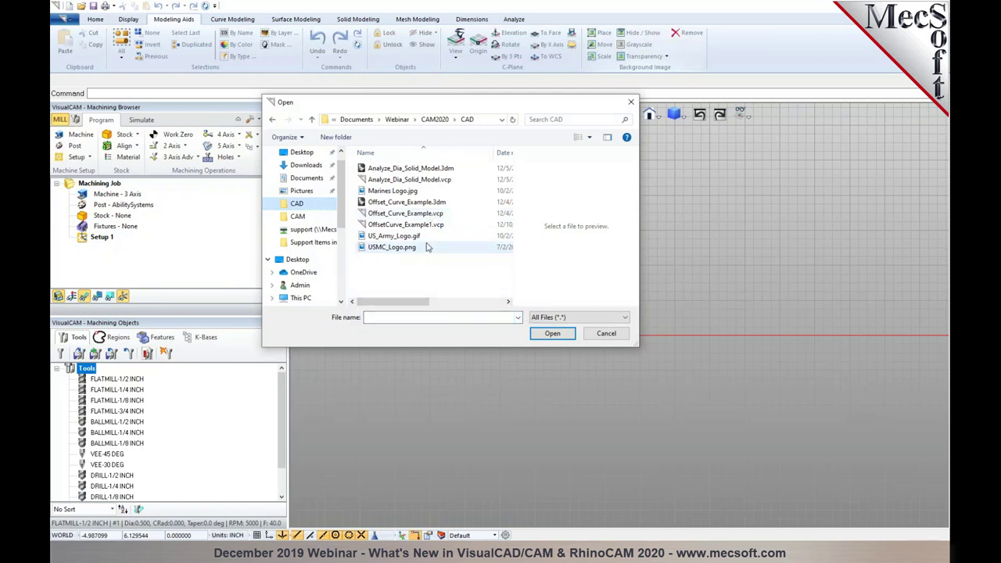
pyautogui.click(421, 192)
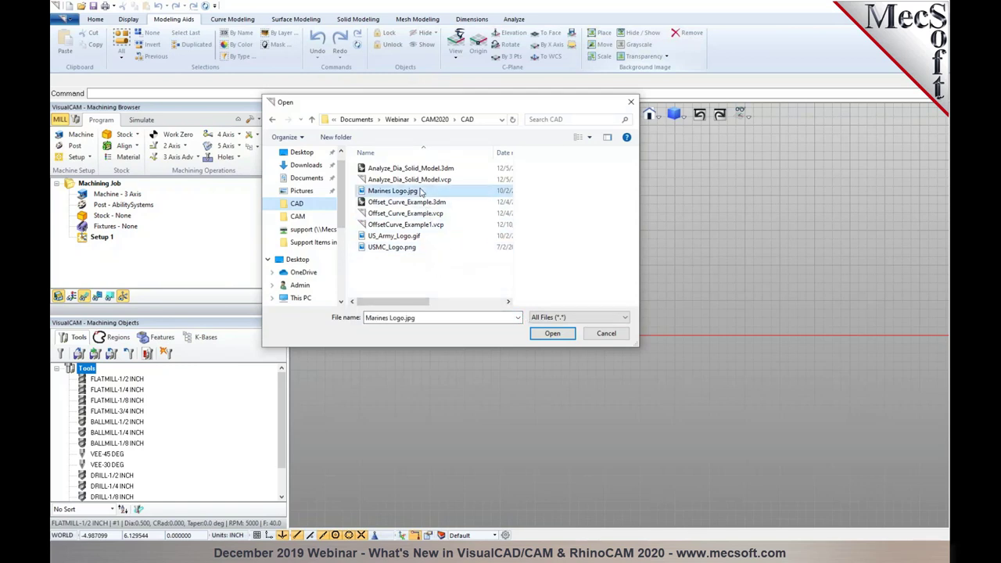
pyautogui.click(554, 334)
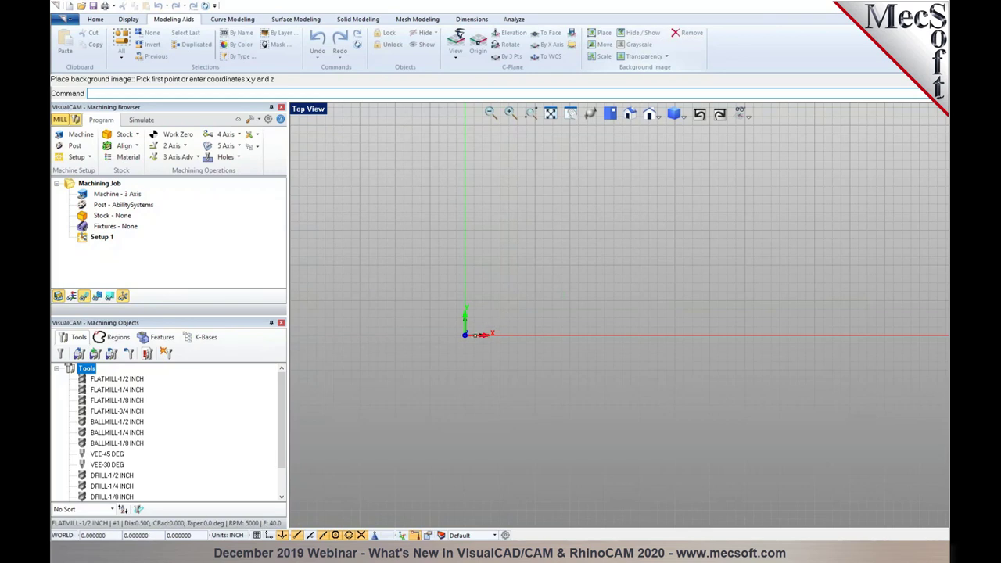
# Step: Place the logo image from the origin to an opposite corner and turn off the grid
pyautogui.click(466, 334)
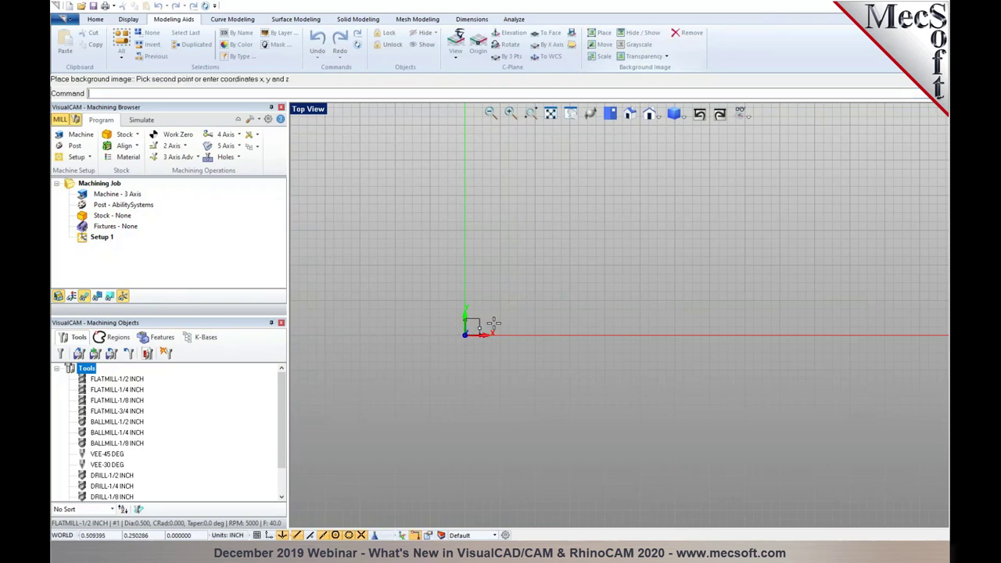
pyautogui.click(640, 310)
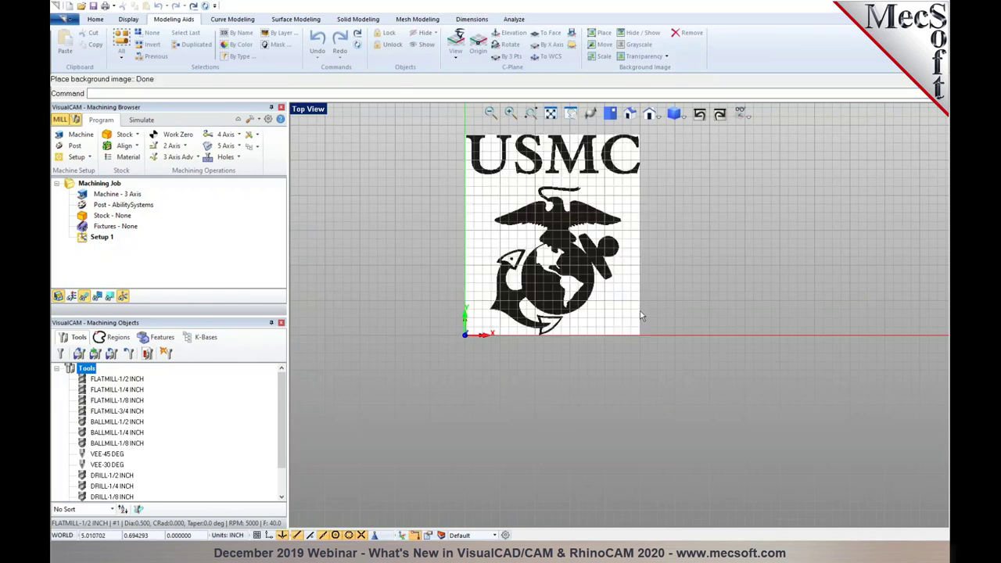
pyautogui.click(742, 114)
pyautogui.click(771, 127)
pyautogui.scroll(2, 669, 143)
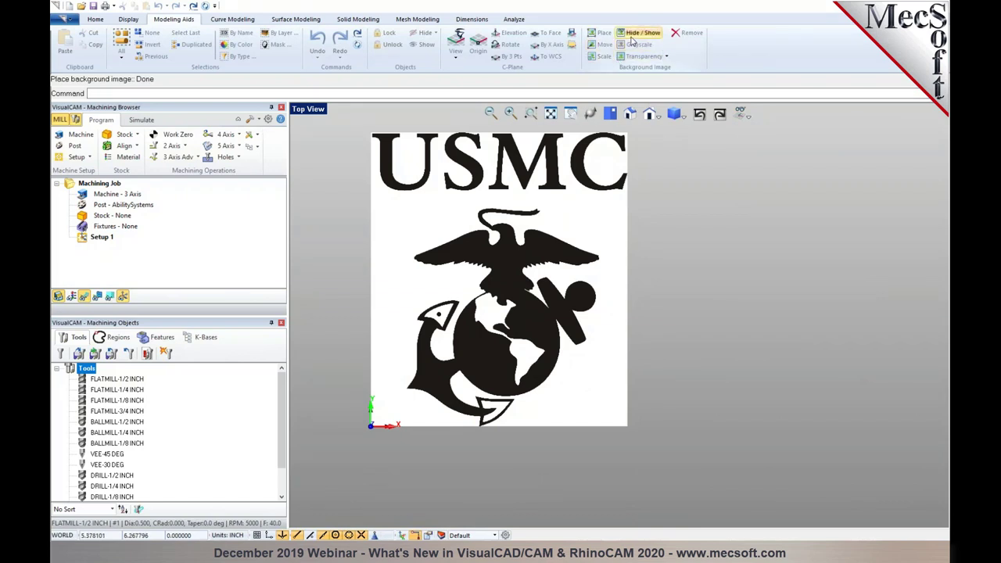
# Step: Toggle the background image's visibility off and on, and check its transparency setting
pyautogui.click(632, 35)
pyautogui.click(632, 36)
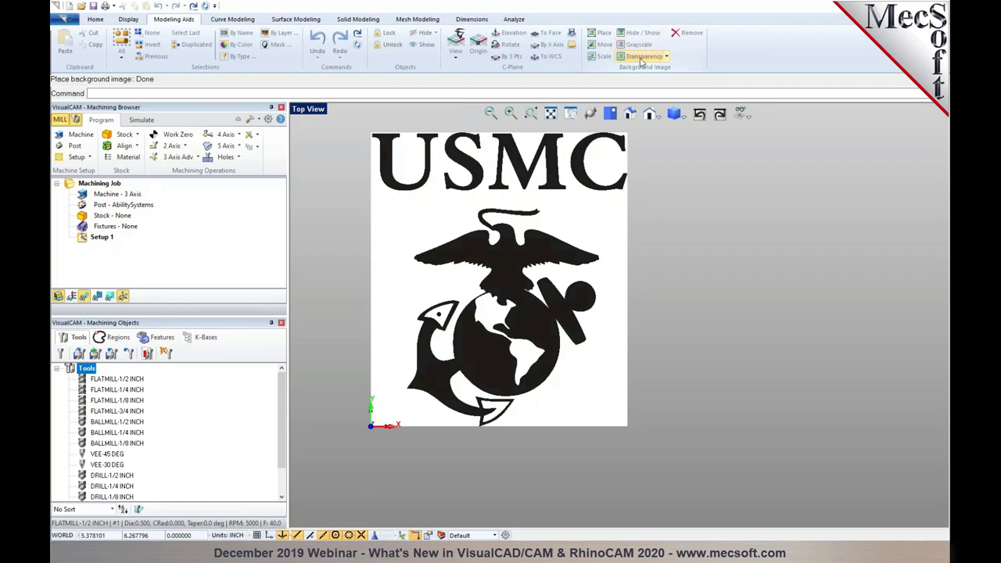
pyautogui.click(668, 57)
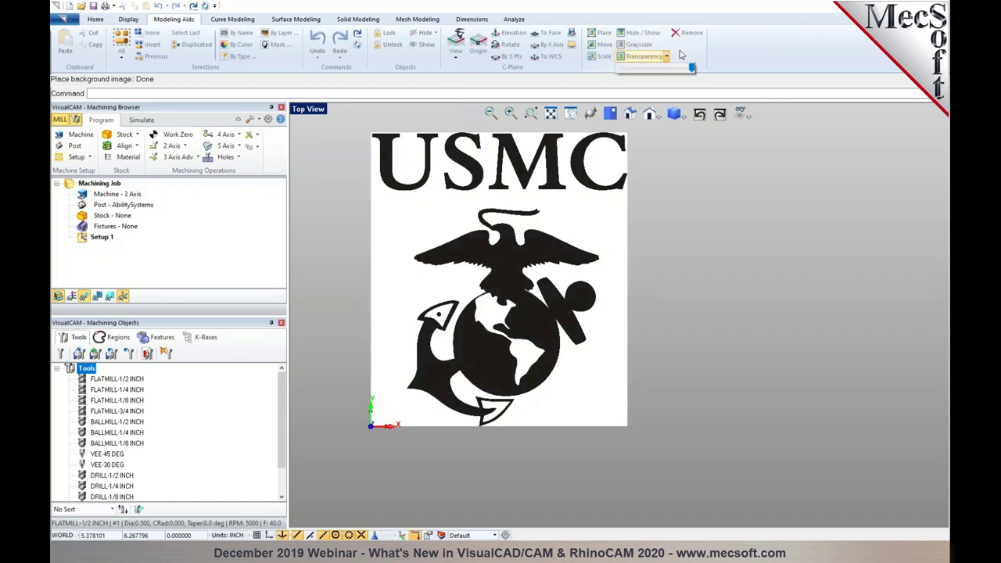
pyautogui.click(705, 53)
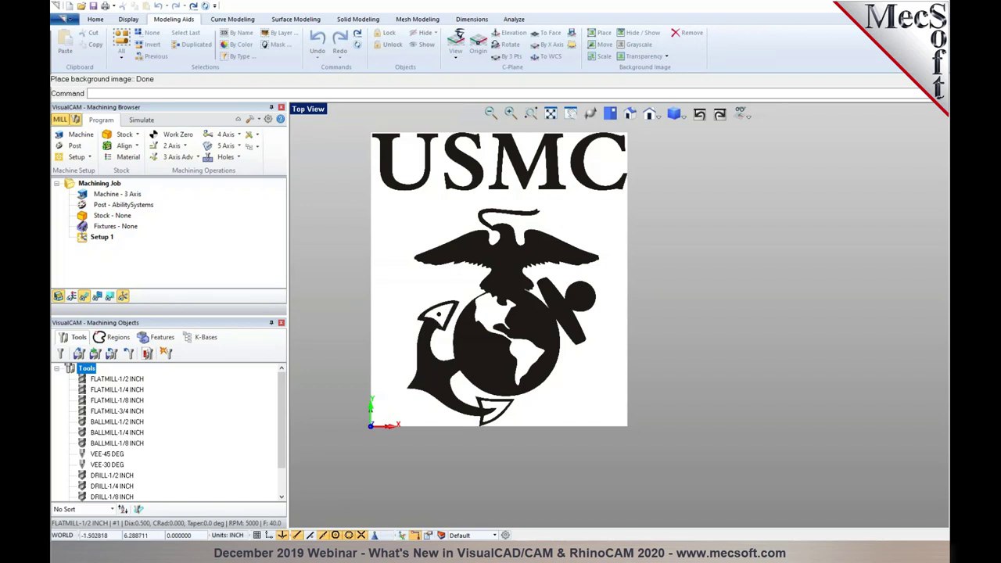
pyautogui.click(244, 22)
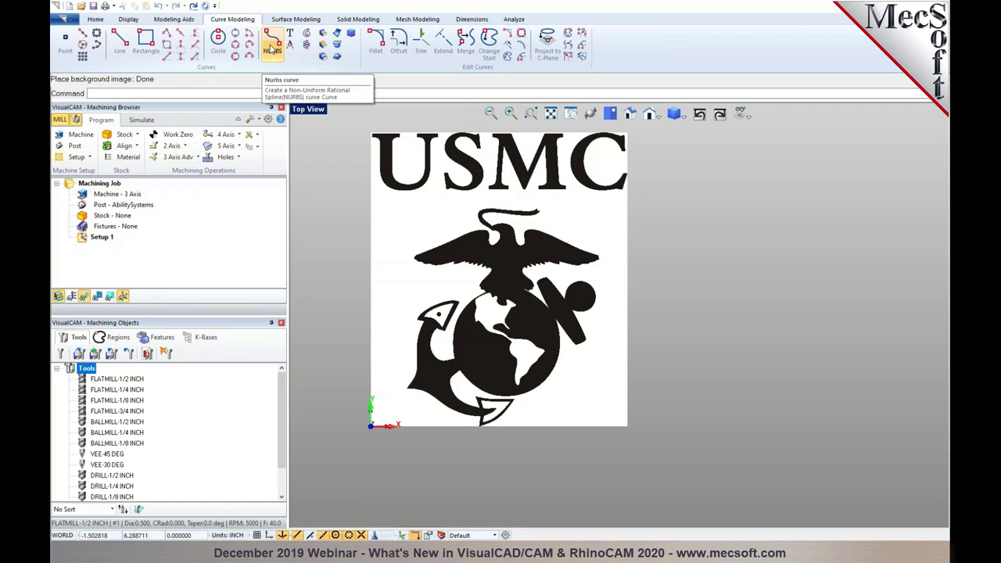
# Step: Trace a default-degree NURBS curve along the anchor's left edge down to its bottom
pyautogui.click(271, 49)
pyautogui.scroll(2, 422, 294)
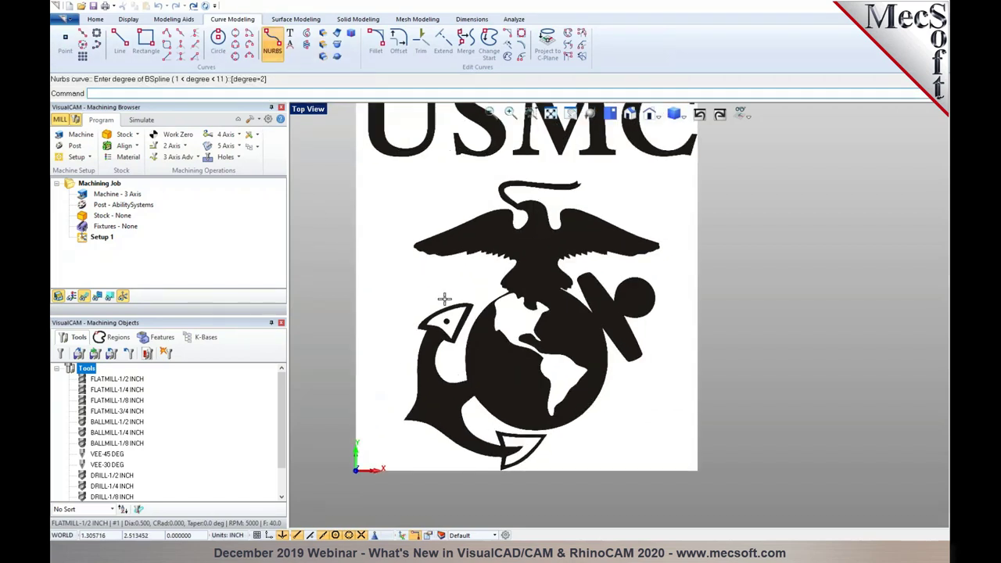
pyautogui.press('Return')
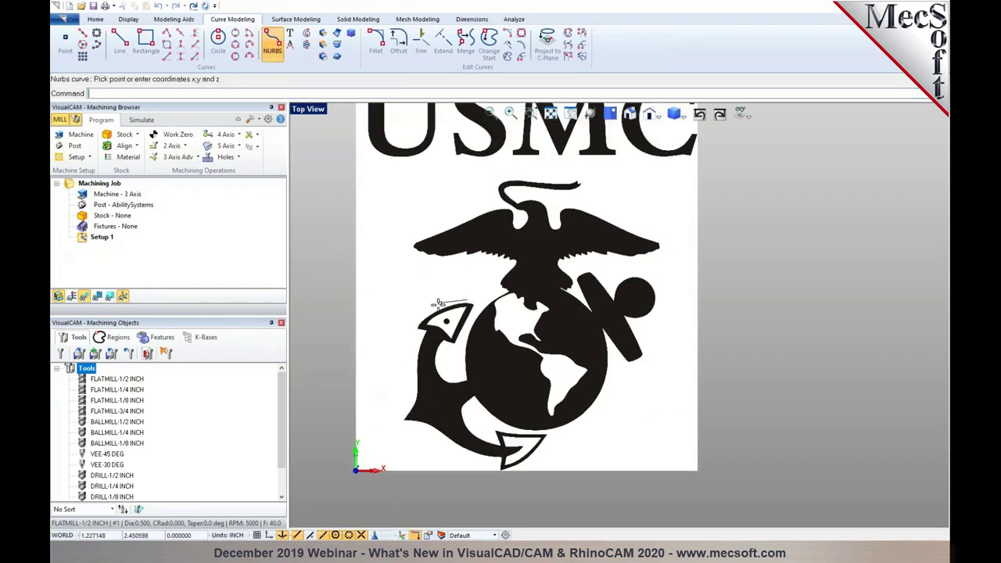
pyautogui.click(412, 323)
pyautogui.click(415, 338)
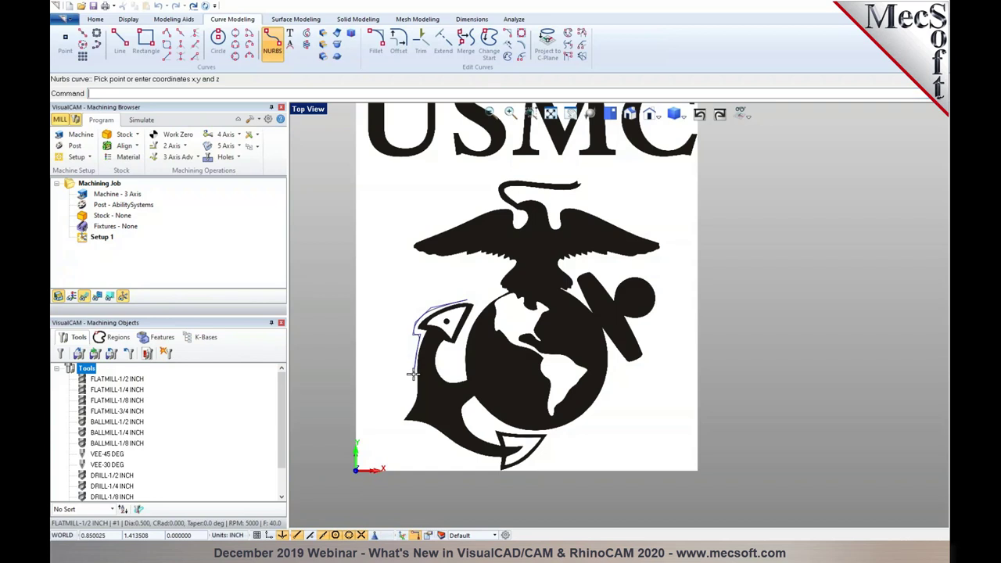
pyautogui.click(414, 398)
pyautogui.click(399, 419)
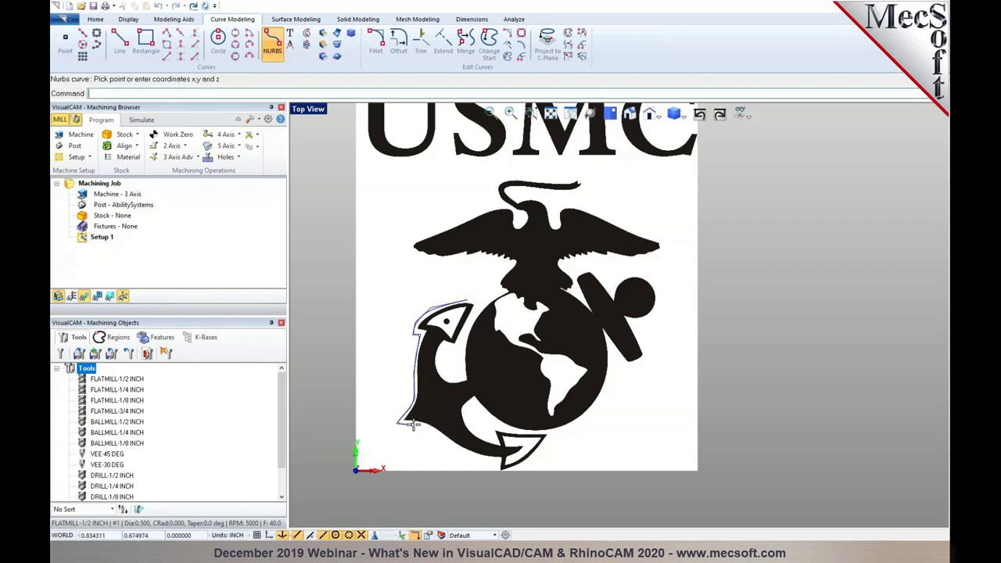
pyautogui.click(467, 456)
pyautogui.rightClick(468, 456)
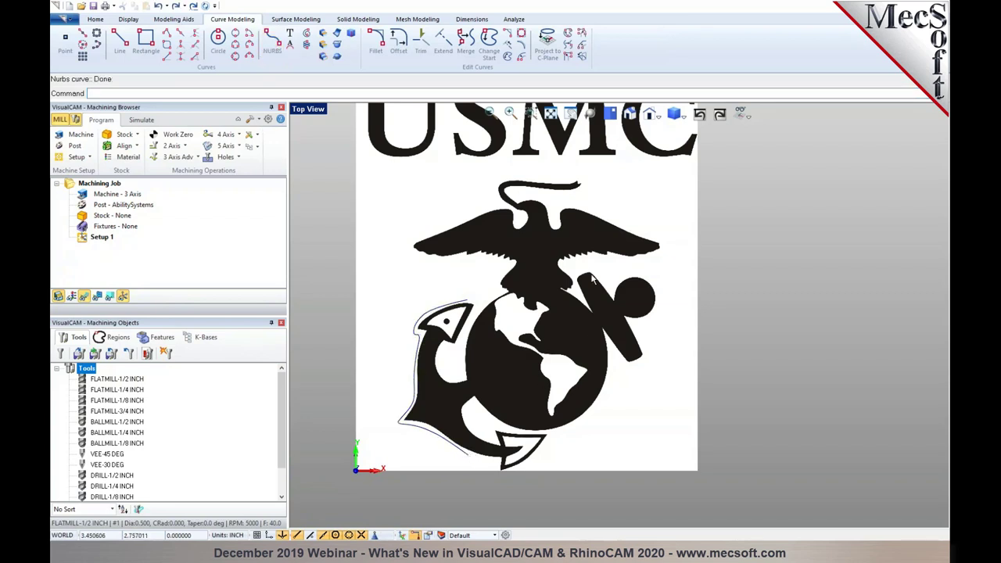
# Step: Hide and reshow the background image to check the traced curve
pyautogui.click(173, 18)
pyautogui.click(625, 36)
pyautogui.click(626, 37)
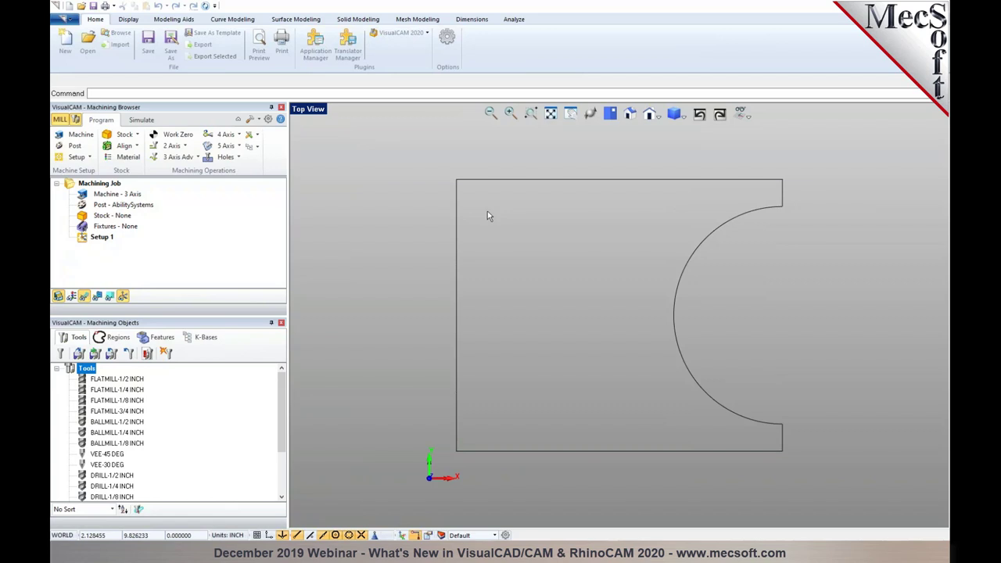
# Step: Offset the notched plate outline to the outside with sharp corners
pyautogui.click(233, 19)
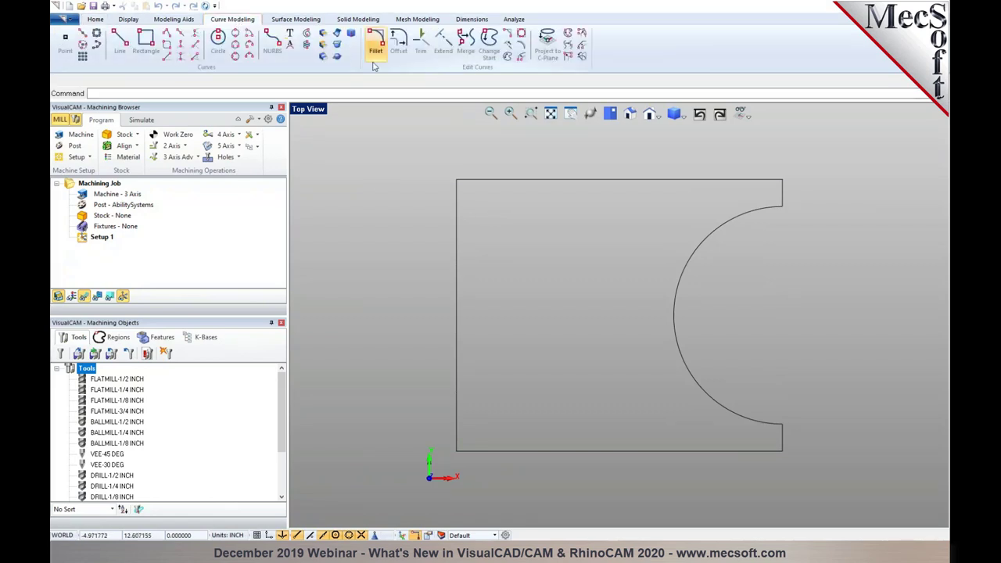
pyautogui.click(398, 41)
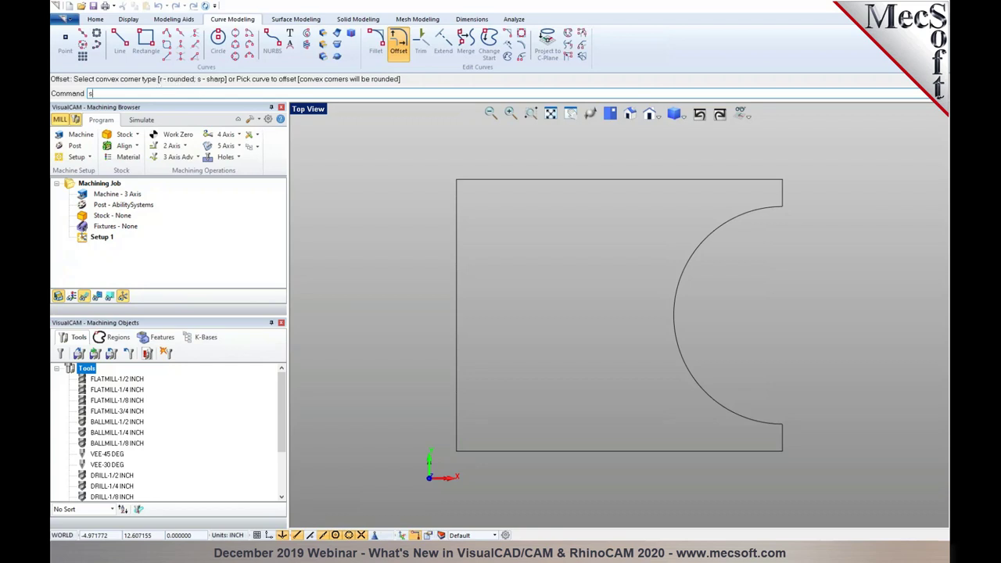
pyautogui.press('Return')
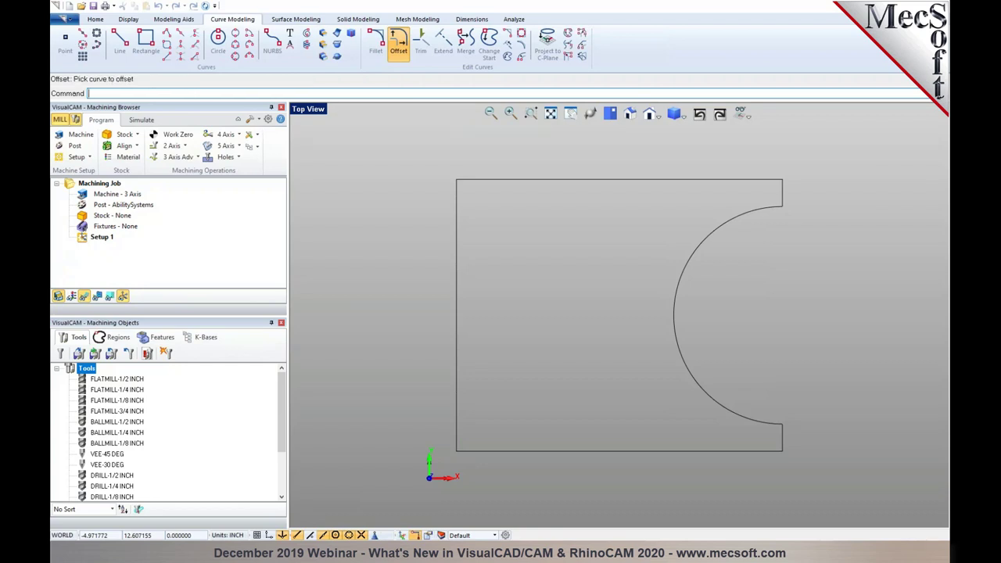
pyautogui.click(456, 211)
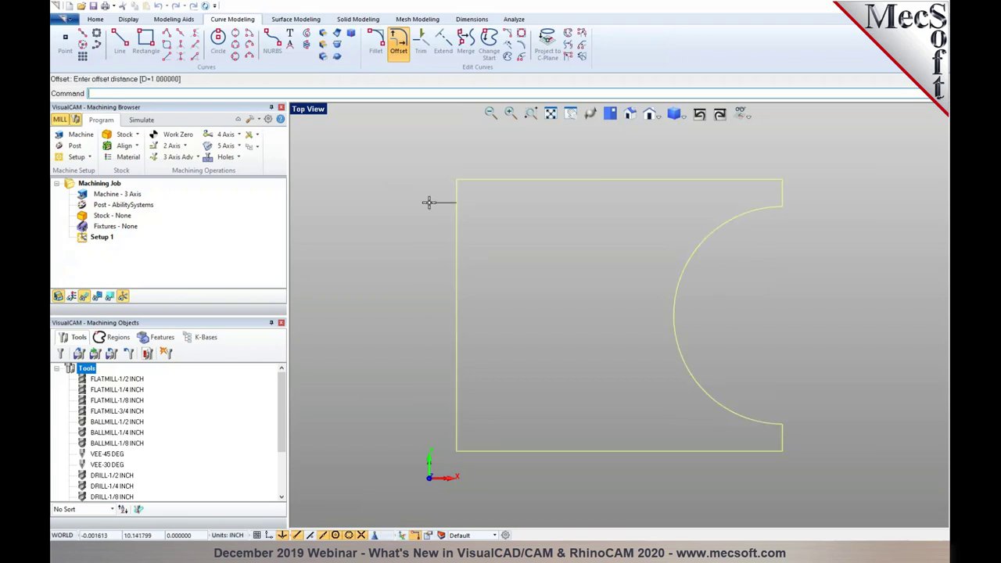
pyautogui.click(429, 202)
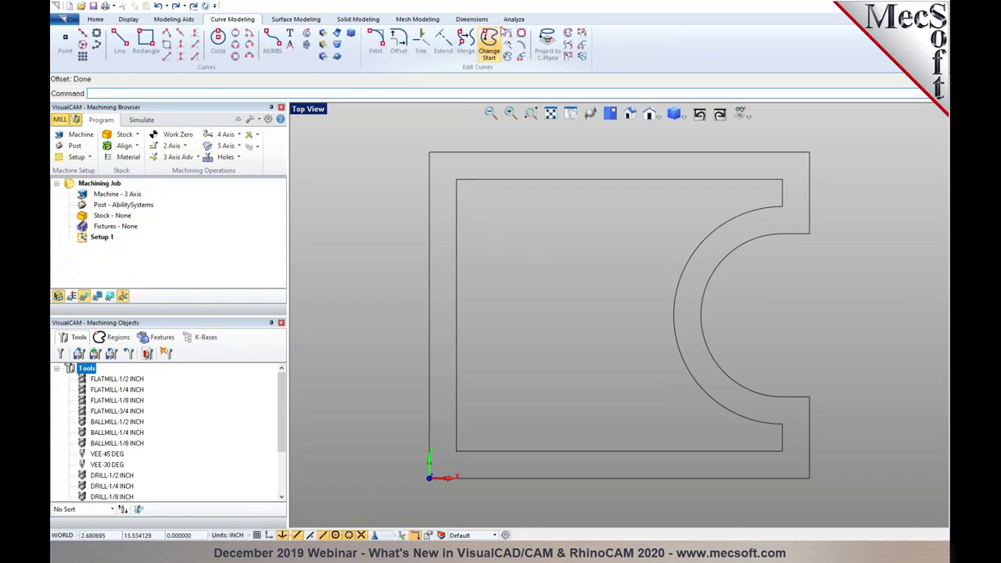
# Step: Measure the distance from the origin to the outer outline's top-right corner: 18.439 in
pyautogui.click(514, 19)
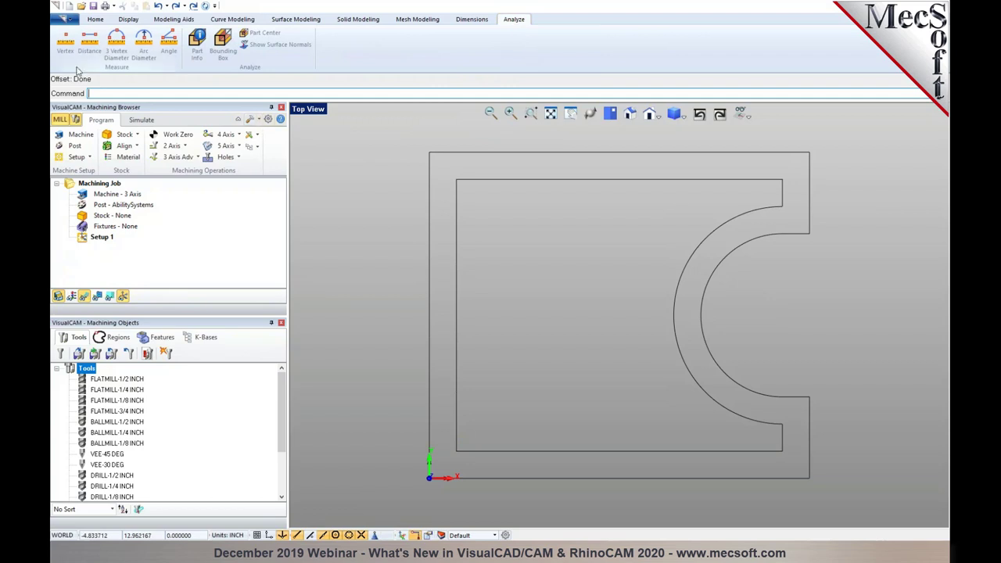
pyautogui.click(89, 43)
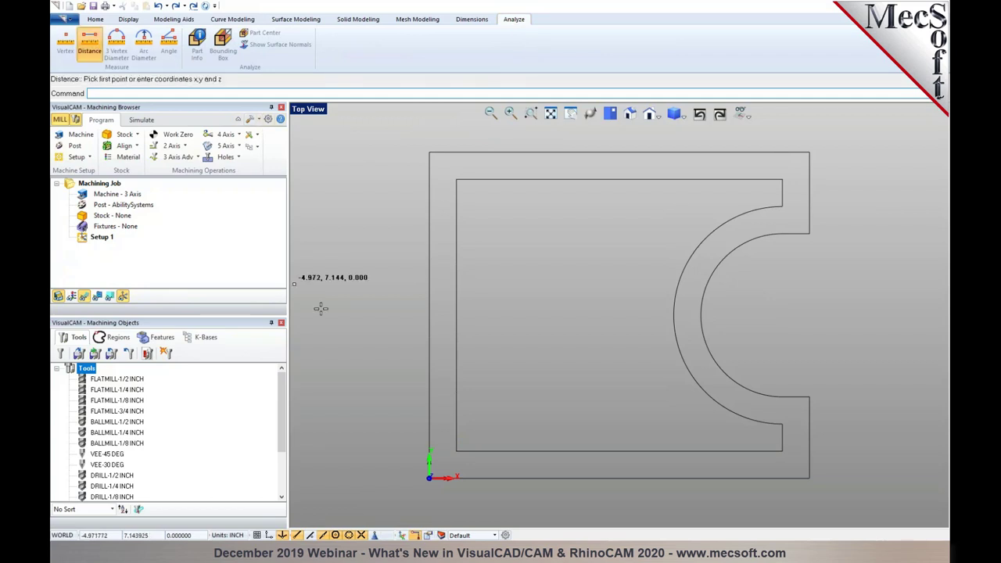
pyautogui.click(430, 478)
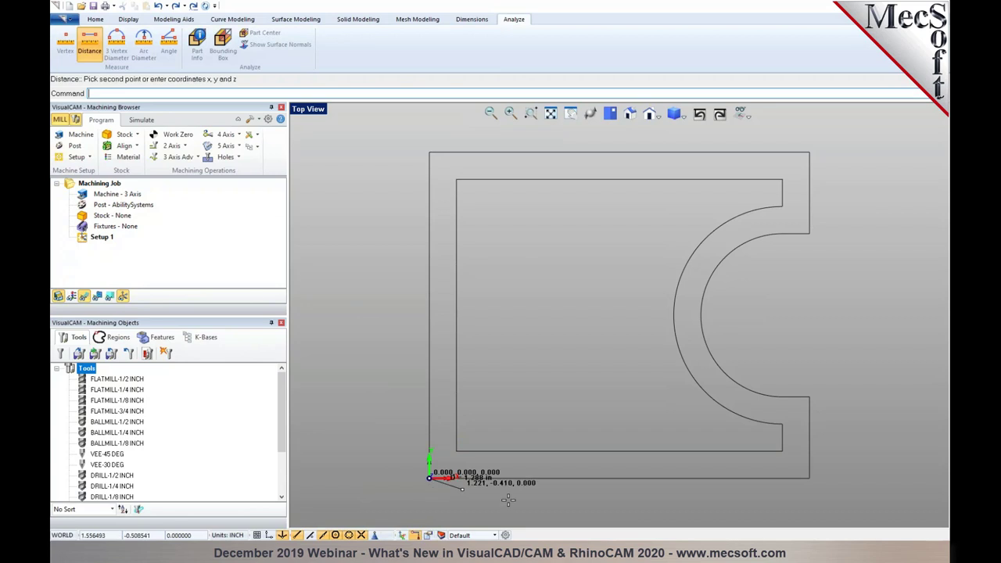
pyautogui.click(809, 154)
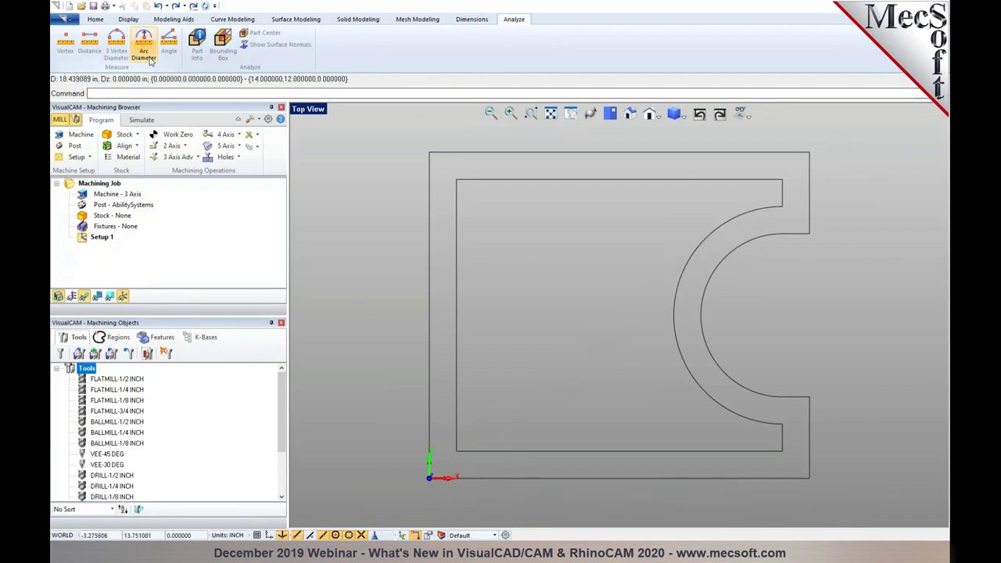
pyautogui.click(89, 43)
pyautogui.click(429, 478)
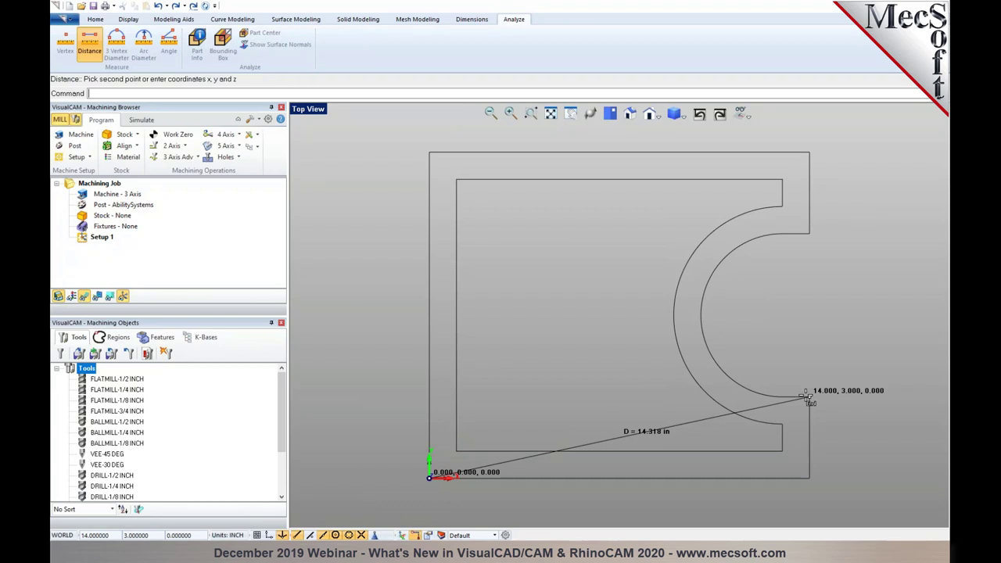
pyautogui.press('Escape')
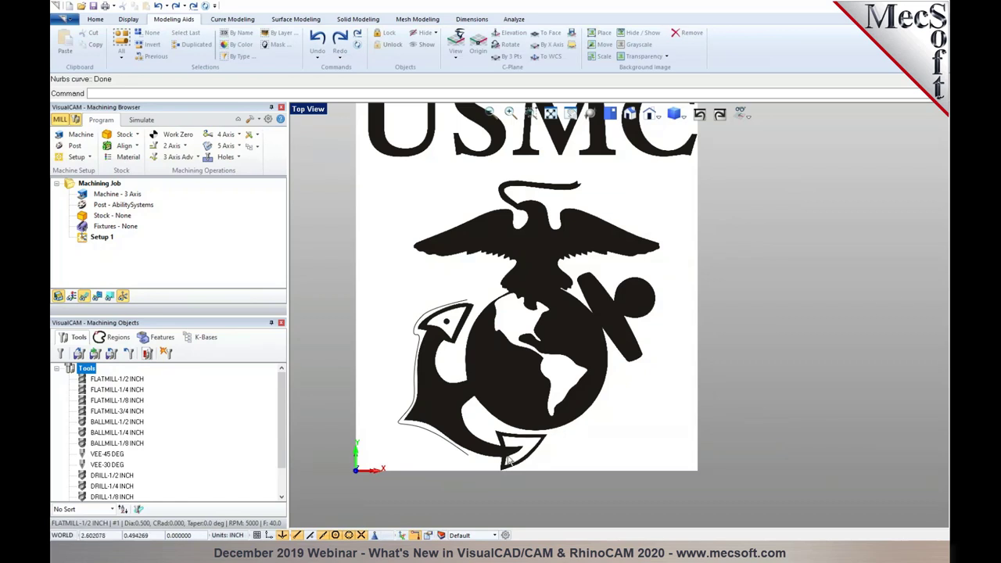
# Step: Close the slot drawing without saving and zoom in on the square plate part
pyautogui.click(501, 498)
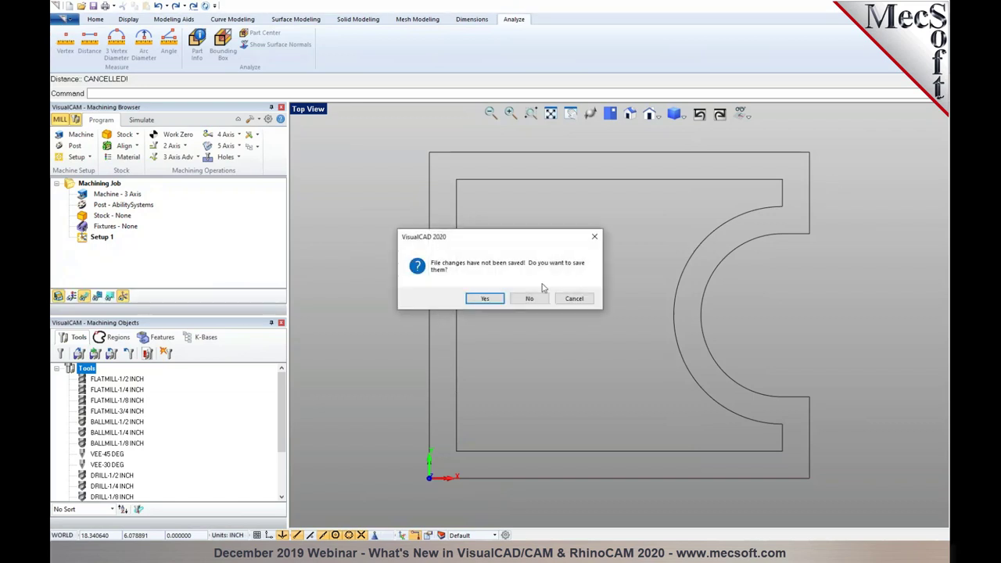
pyautogui.click(531, 299)
pyautogui.scroll(3, 548, 313)
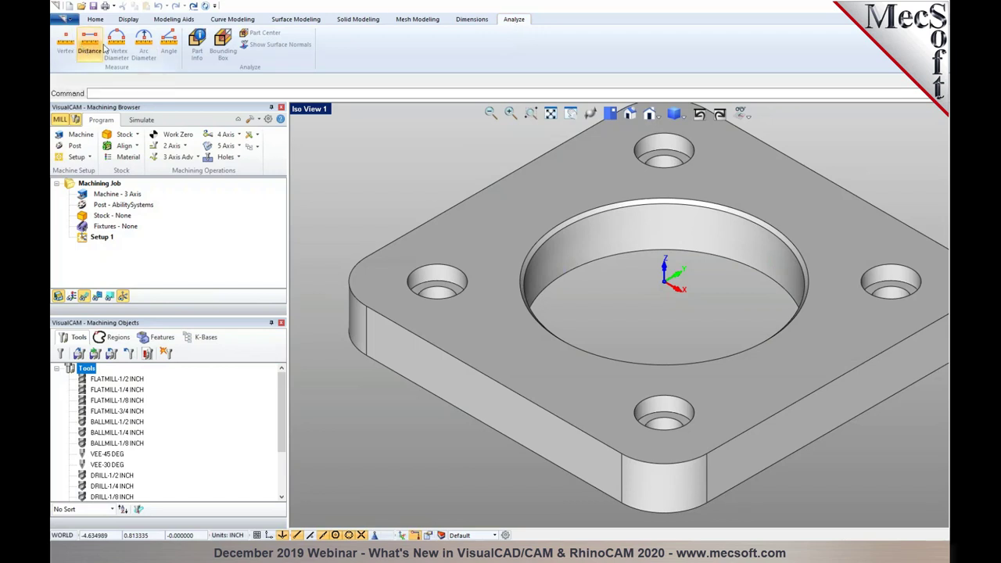
# Step: Measure the left hole's arc diameter: 0.75 in
pyautogui.click(144, 50)
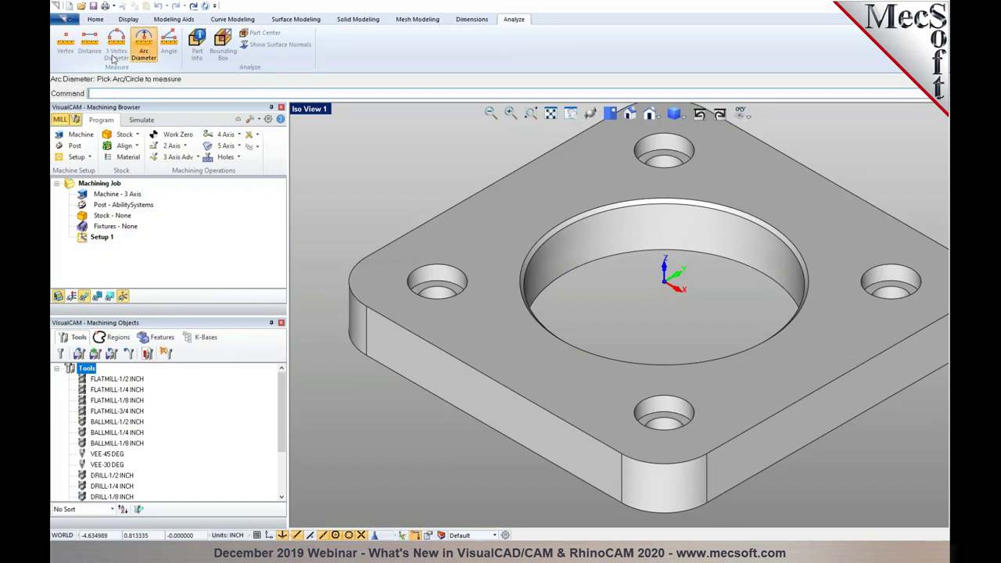
pyautogui.click(439, 268)
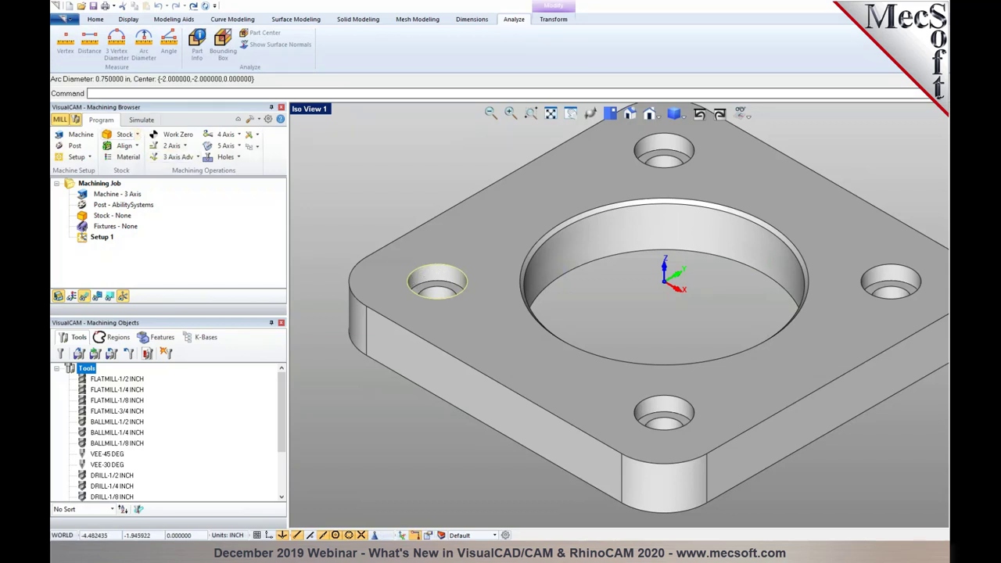
pyautogui.click(392, 185)
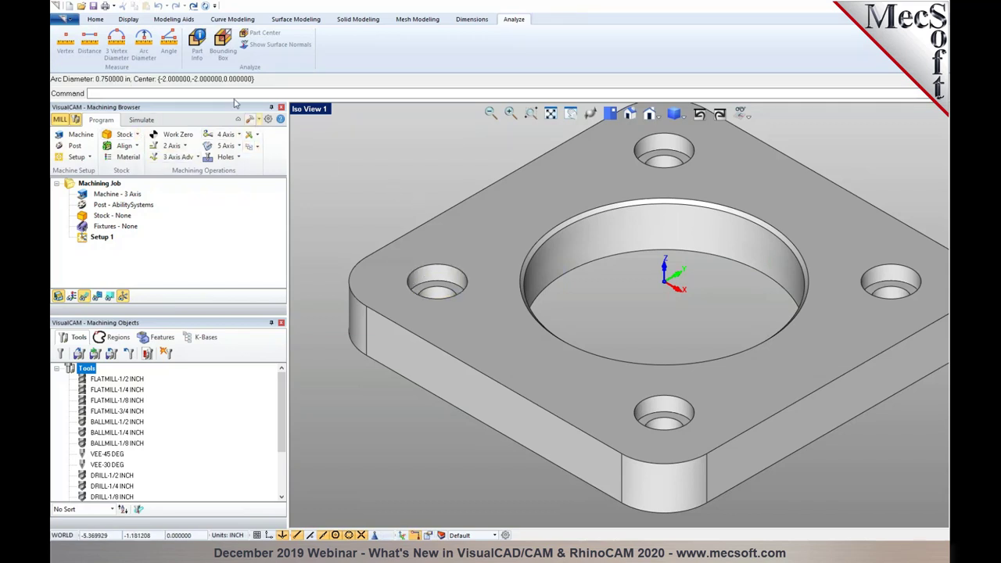
# Step: Measure the corner fillet's diameter (1.5 in), then switch to the Slotting&Clearance.3dm Rhino window
pyautogui.click(143, 43)
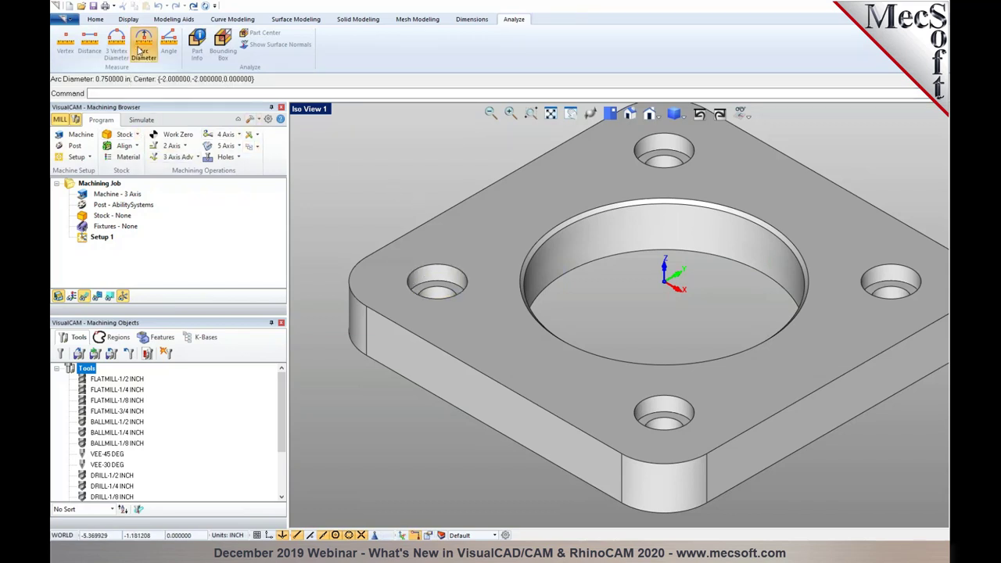
pyautogui.click(359, 354)
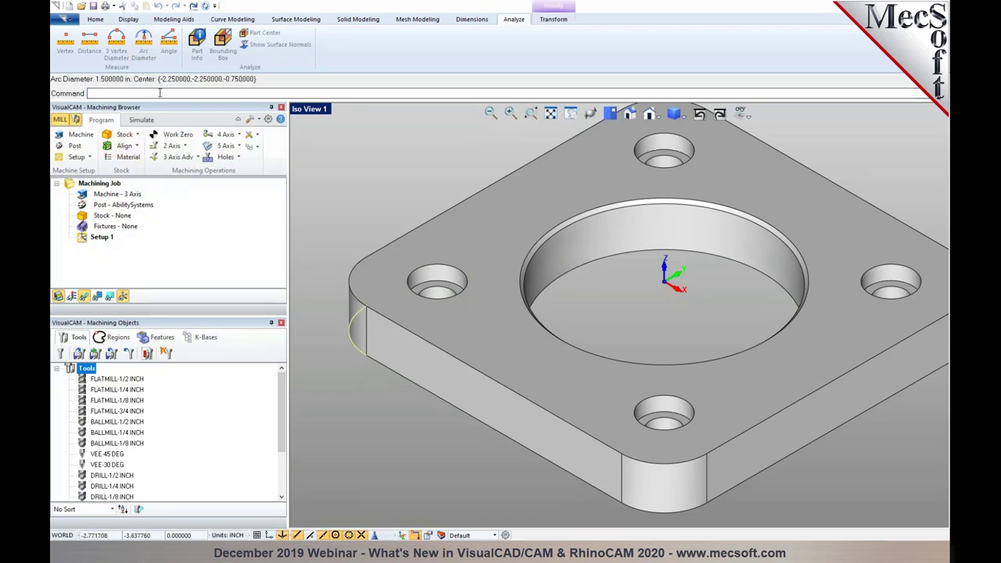
pyautogui.click(378, 187)
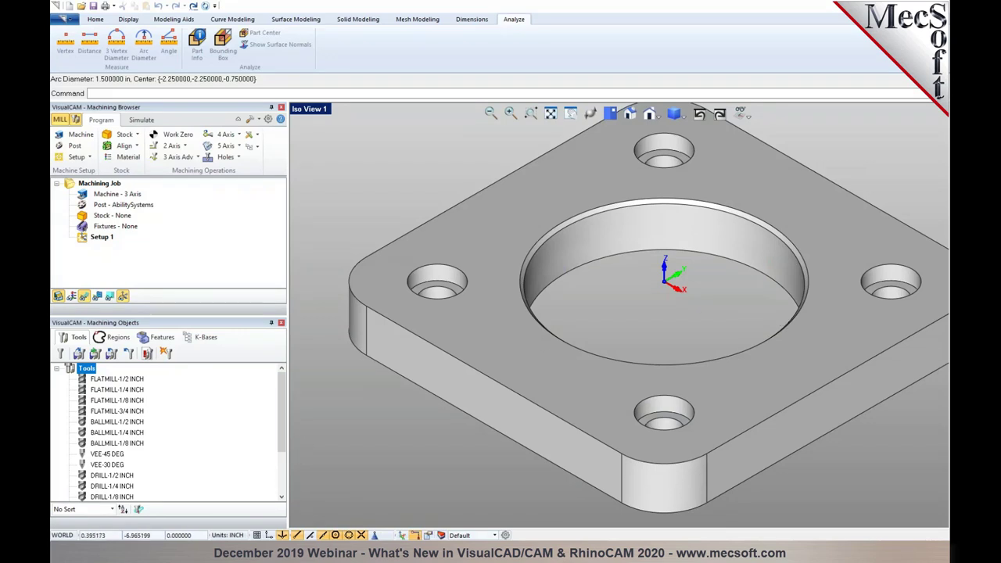
pyautogui.click(286, 504)
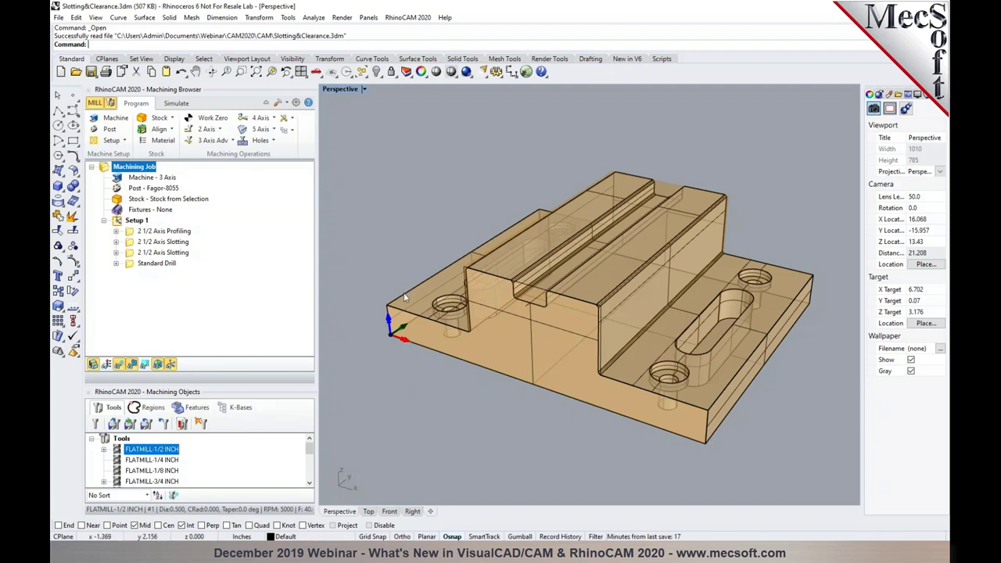
# Step: Regenerate the first 2 1/2 Axis Slotting operation's toolpaths in both end slots
pyautogui.click(172, 242)
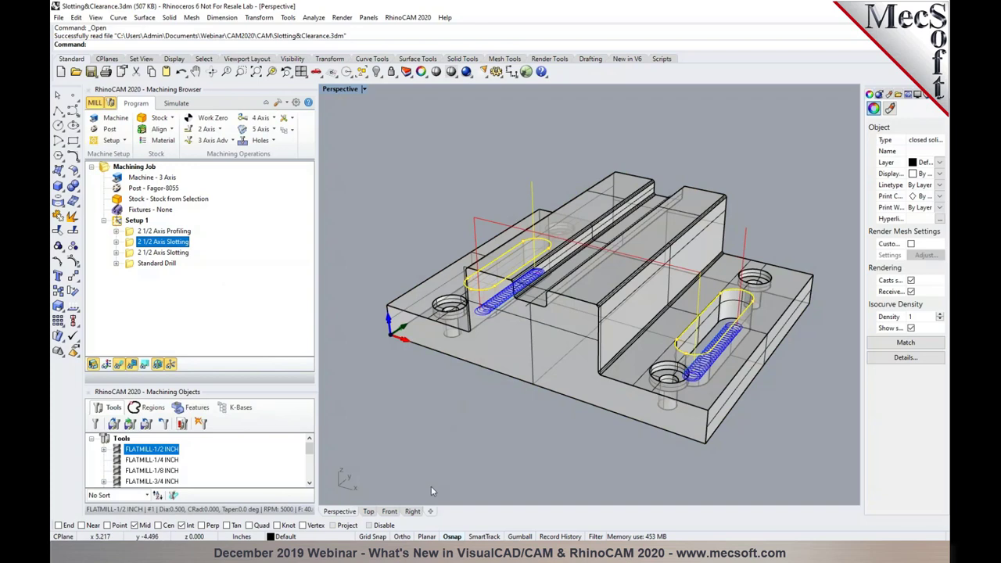
pyautogui.click(369, 511)
pyautogui.scroll(8, 412, 231)
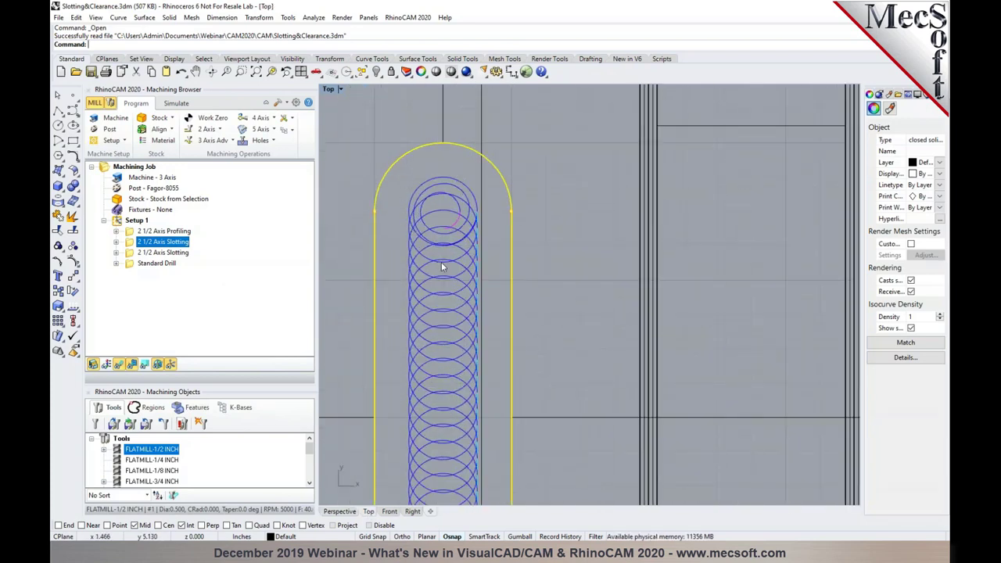
pyautogui.scroll(-3, 439, 167)
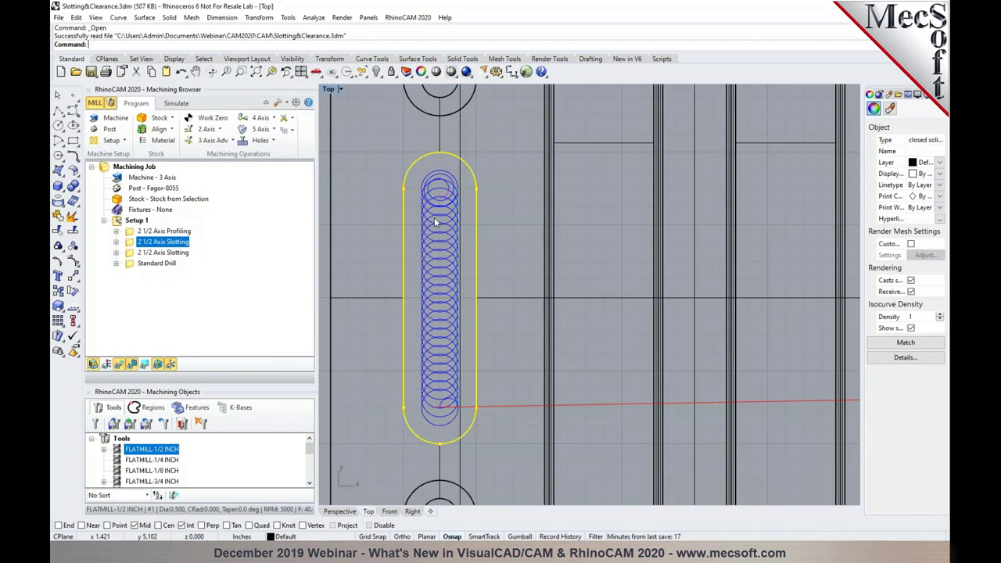
pyautogui.scroll(-5, 436, 223)
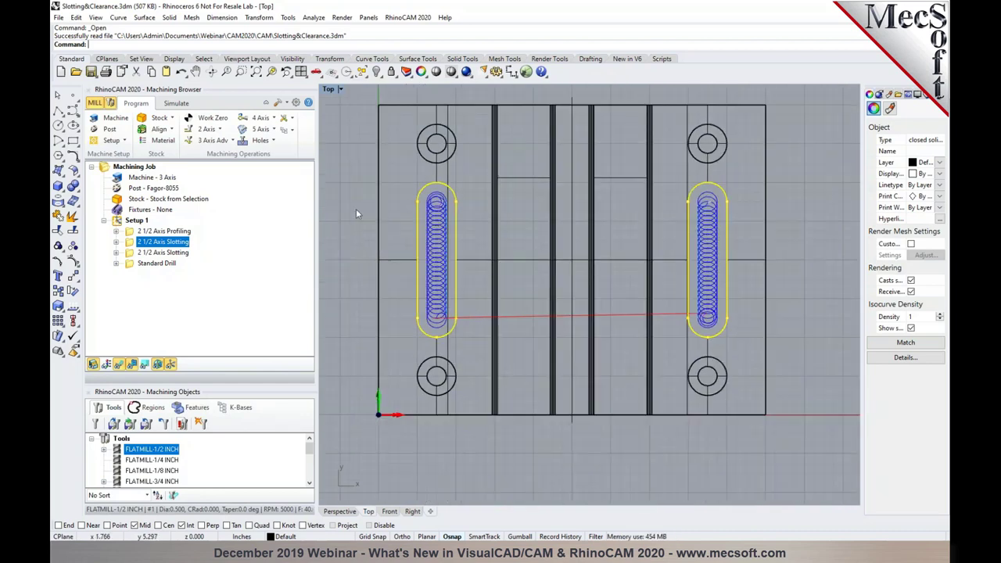
pyautogui.doubleClick(143, 244)
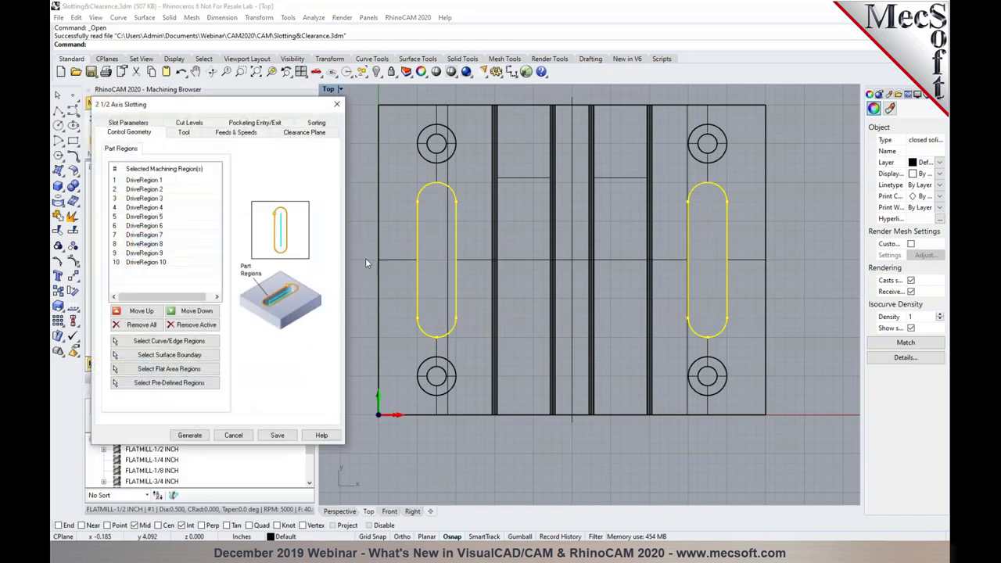
pyautogui.click(188, 436)
# Step: Select the 2 1/2 Axis Profiling operation and enter simulation mode
pyautogui.scroll(4, 443, 201)
pyautogui.scroll(-4, 415, 264)
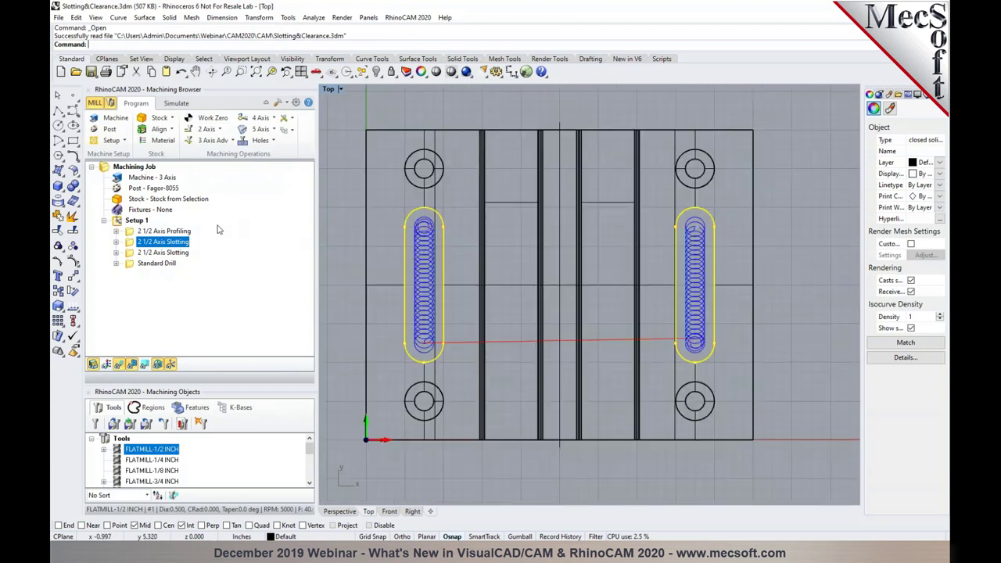
pyautogui.click(183, 232)
pyautogui.click(177, 103)
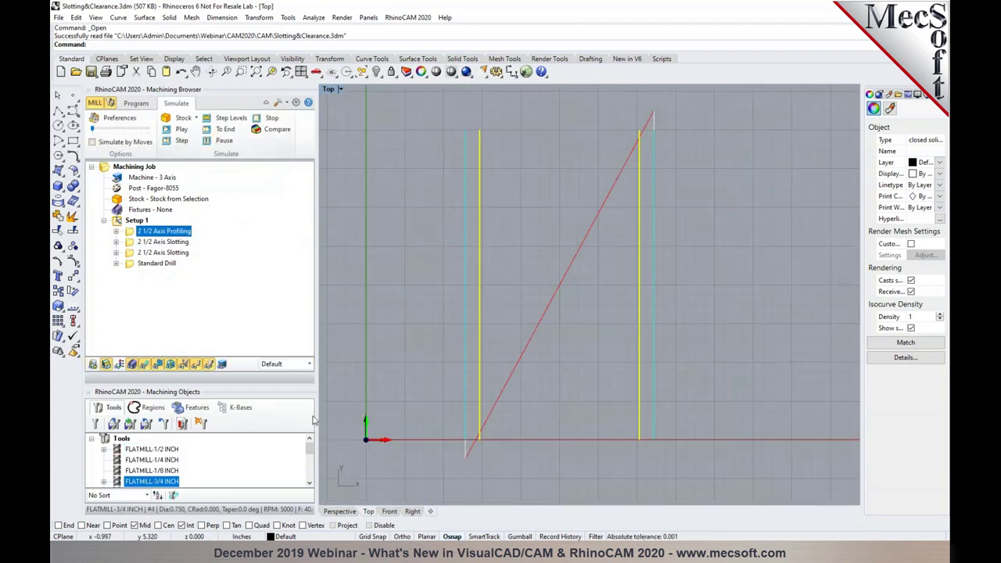
# Step: Run the profiling simulation to its end, then play the first slotting simulation in Perspective and Top views
pyautogui.click(340, 511)
pyautogui.click(221, 129)
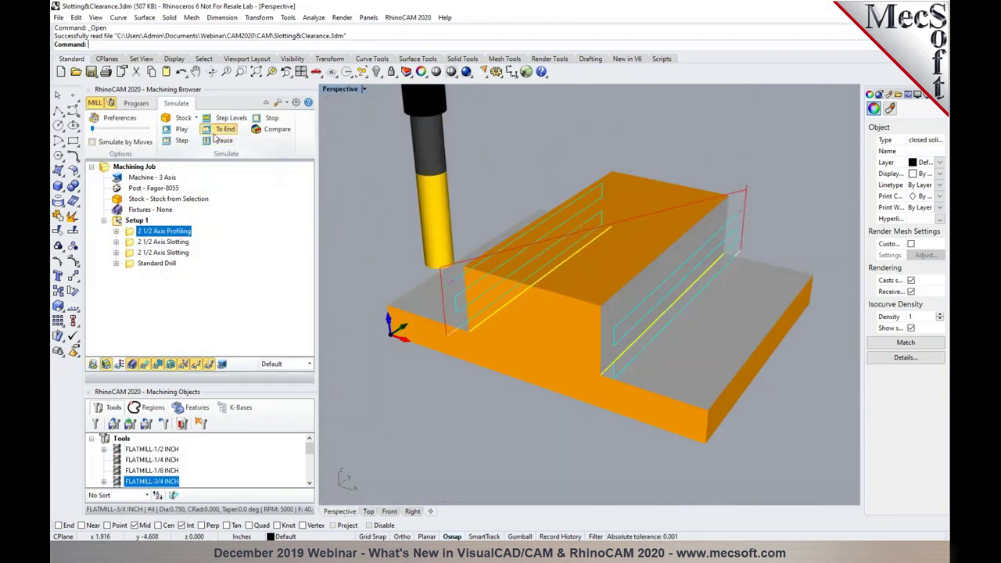
pyautogui.click(161, 243)
pyautogui.click(180, 129)
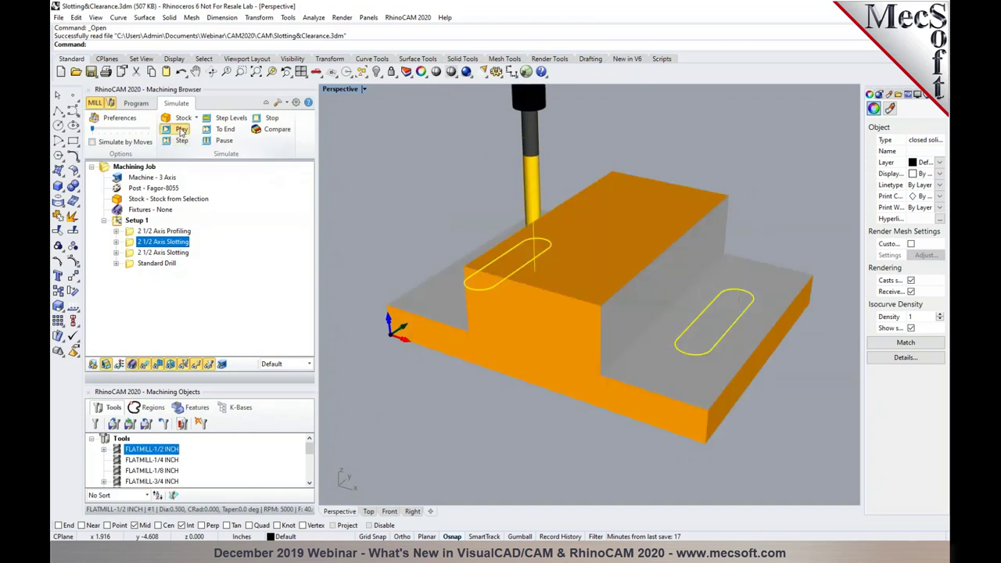
pyautogui.moveTo(368, 360); pyautogui.dragTo(581, 372, button='right')
pyautogui.scroll(-3, 582, 372)
pyautogui.scroll(6, 423, 344)
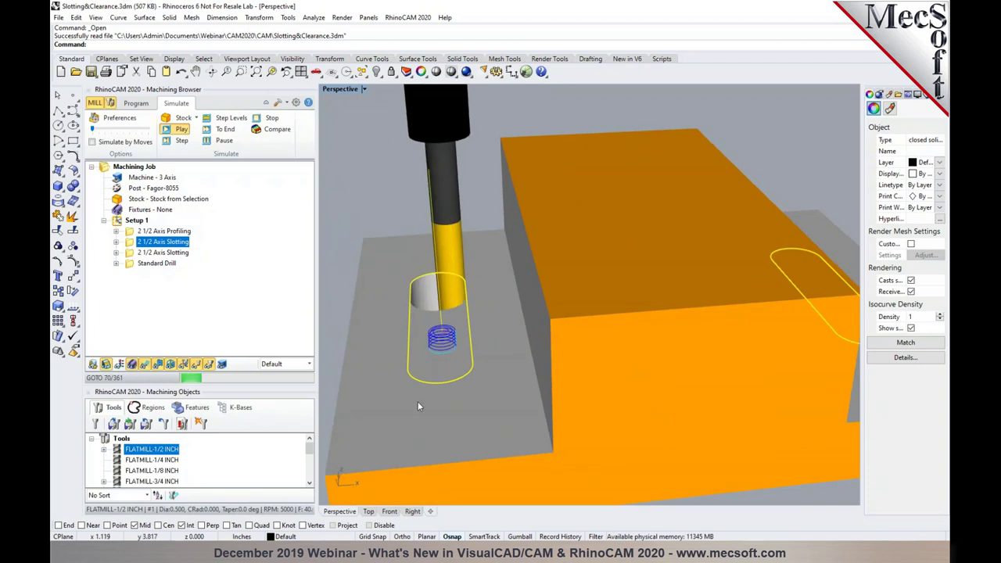
pyautogui.click(368, 510)
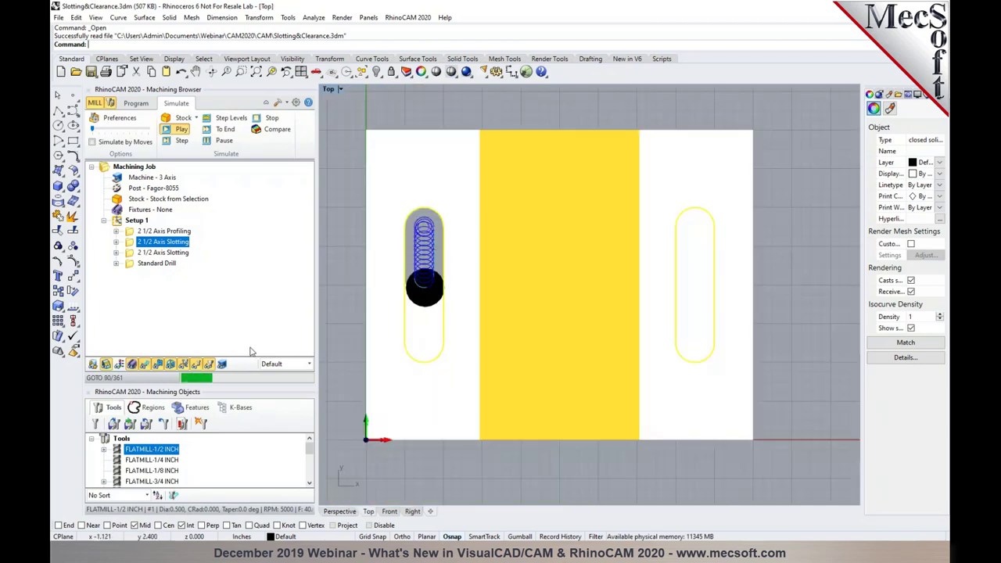
pyautogui.scroll(4, 417, 305)
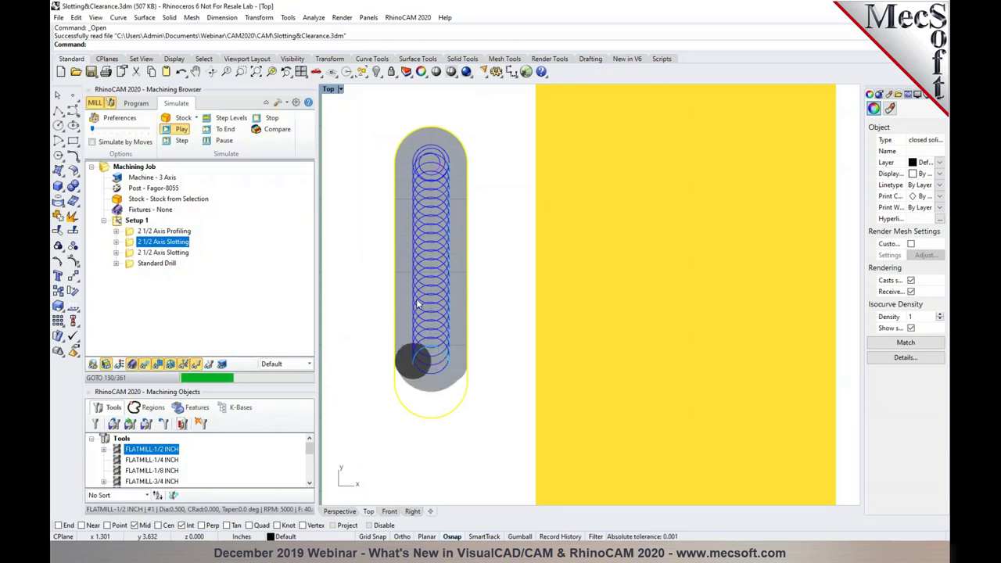
pyautogui.scroll(-3, 418, 303)
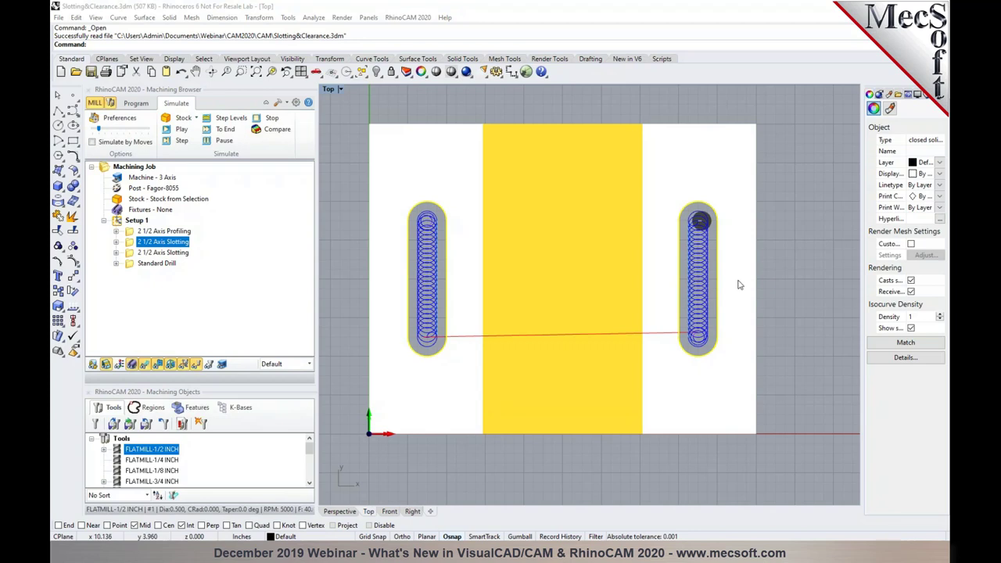
# Step: Review the channel slotting operation's 0.875 slot width and regenerate its toolpath
pyautogui.click(344, 512)
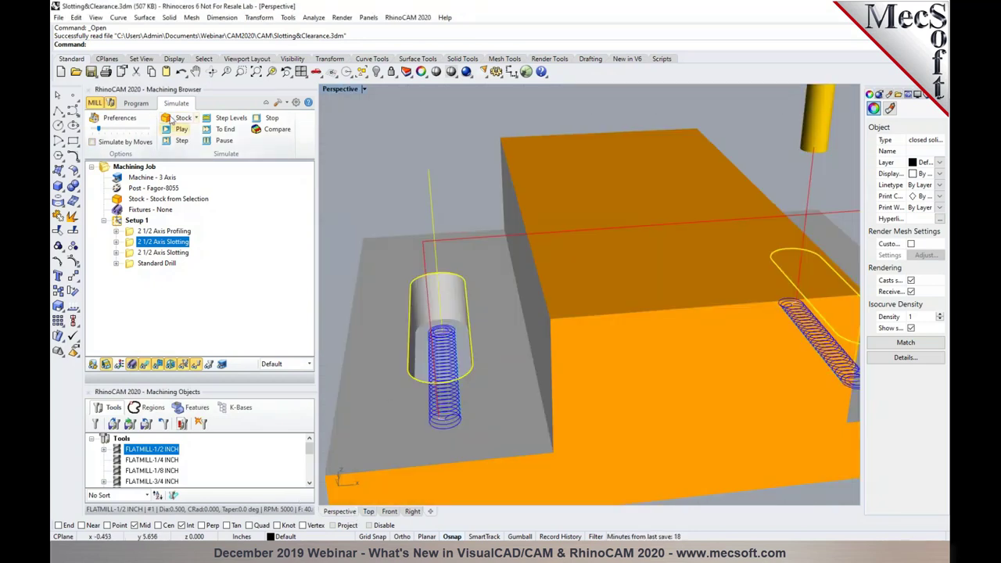
pyautogui.click(136, 103)
pyautogui.click(140, 252)
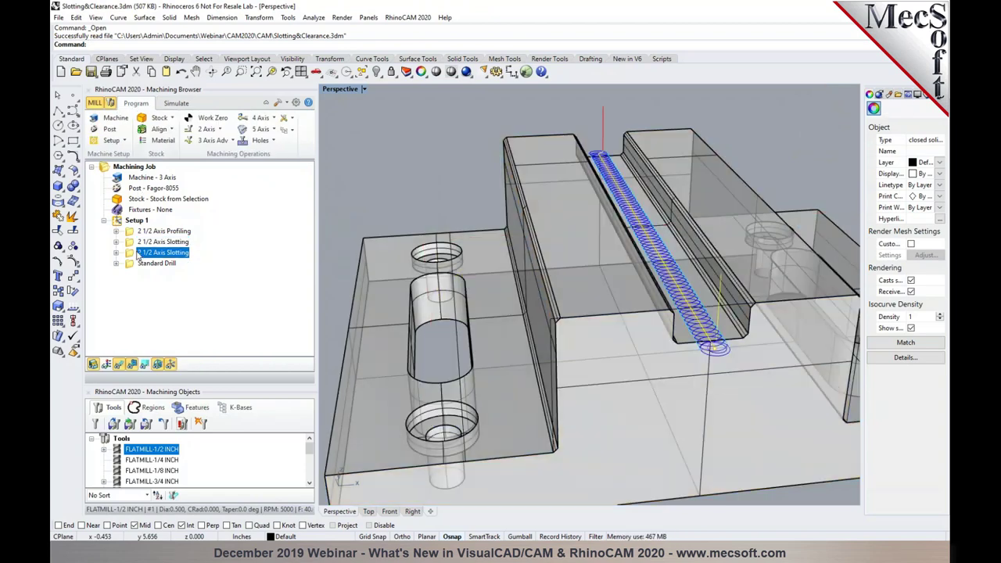
pyautogui.doubleClick(139, 253)
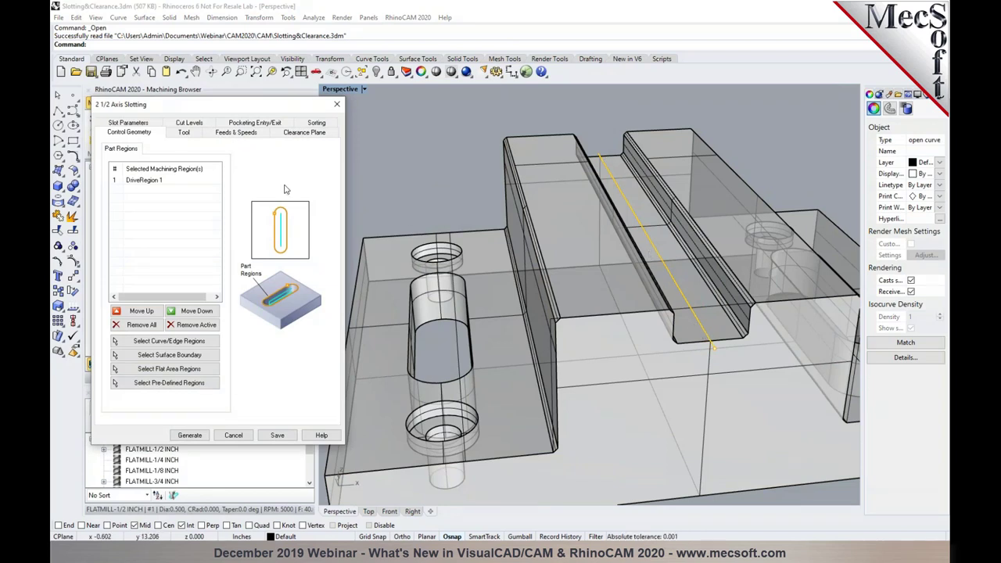
pyautogui.click(136, 124)
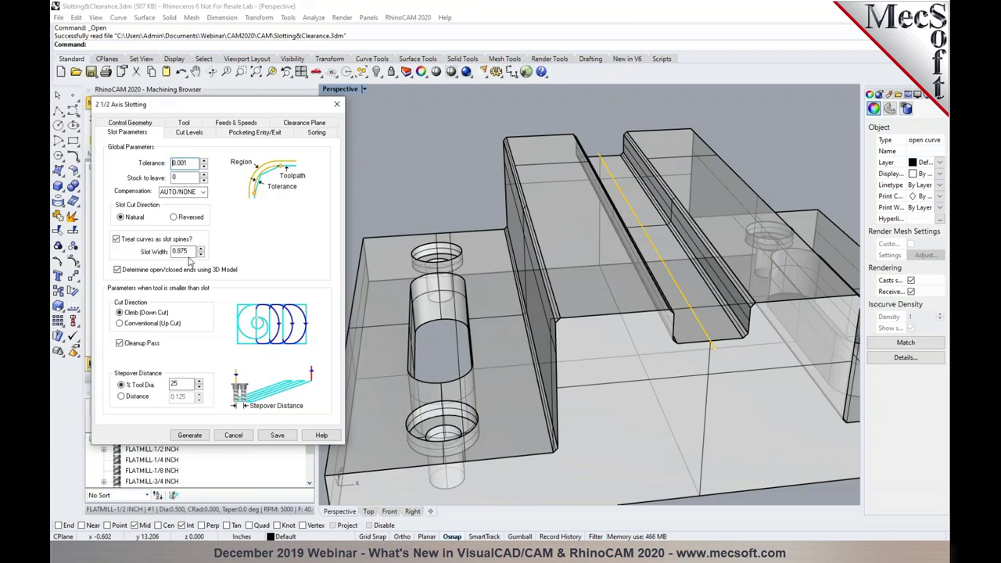
pyautogui.click(190, 435)
pyautogui.moveTo(657, 376)
pyautogui.mouseDown(button='right')
pyautogui.moveTo(684, 375)
pyautogui.moveTo(646, 372)
pyautogui.mouseUp(button='right')
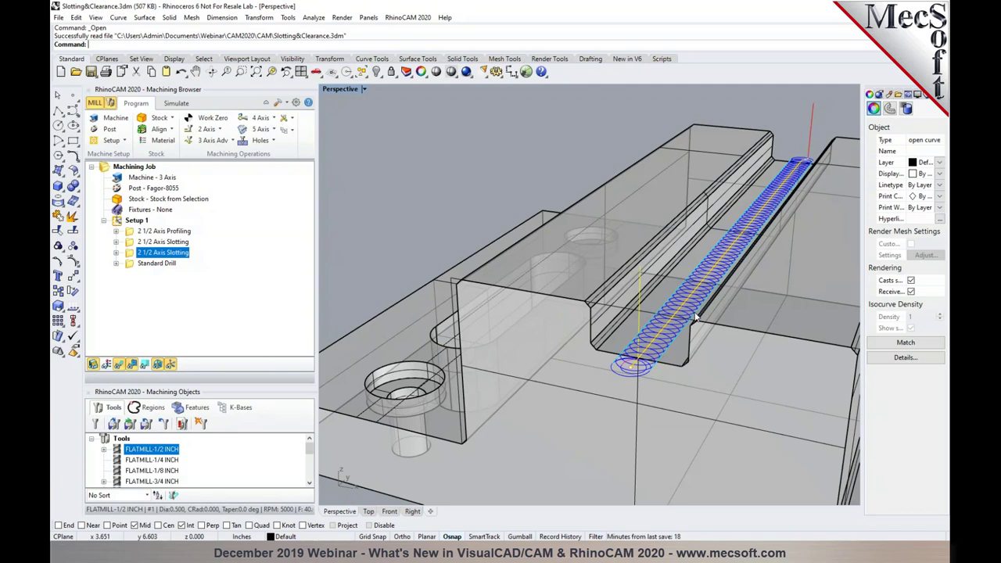
# Step: Simulate the channel slotting on the stock and orbit to view the cut channel
pyautogui.click(176, 102)
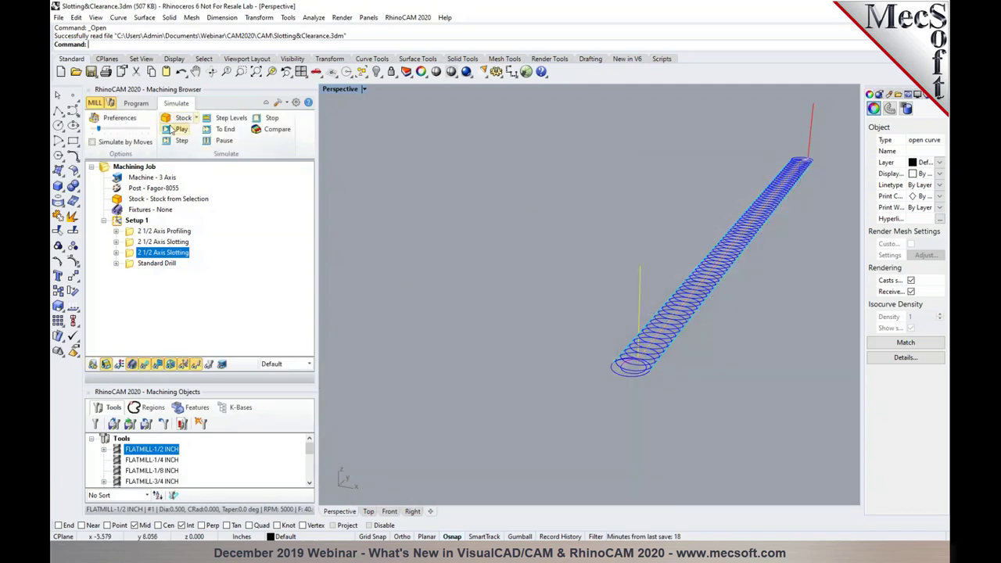
pyautogui.click(177, 129)
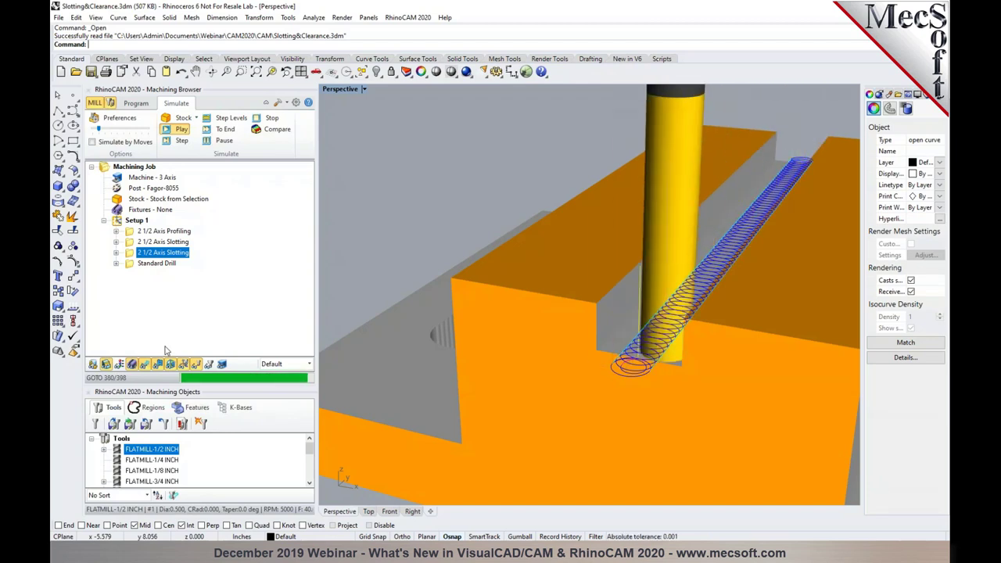
pyautogui.moveTo(338, 226); pyautogui.dragTo(524, 289, button='right')
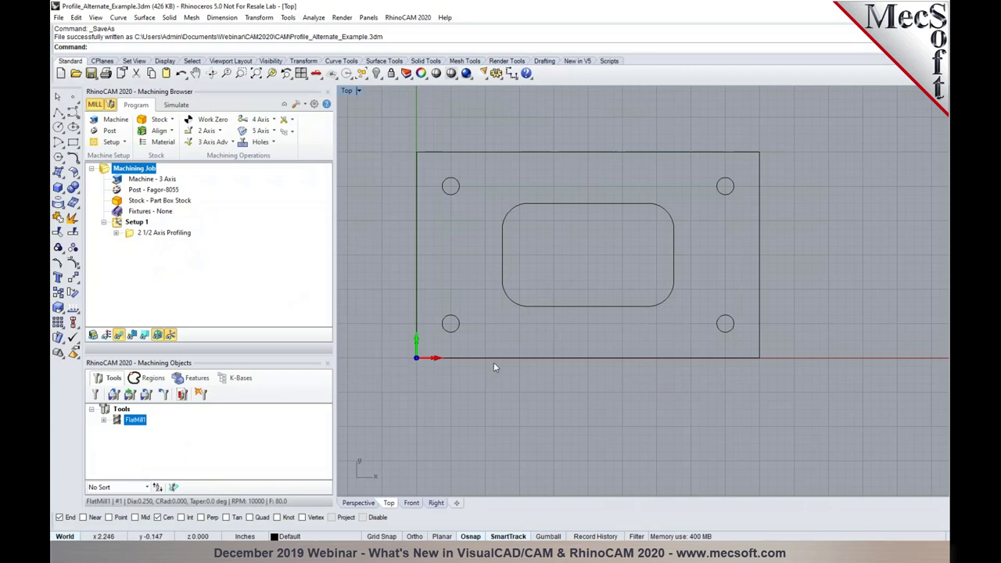
# Step: Turn on Alternate using Nesting and Outside/Inside cutting in 2 1/2 Axis Profiling, then generate
pyautogui.click(164, 234)
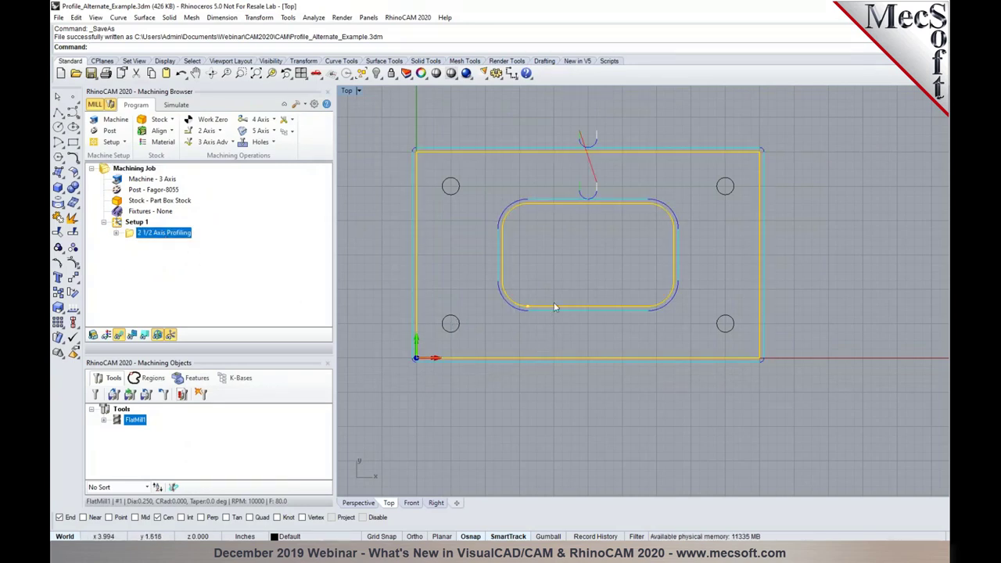
pyautogui.doubleClick(136, 233)
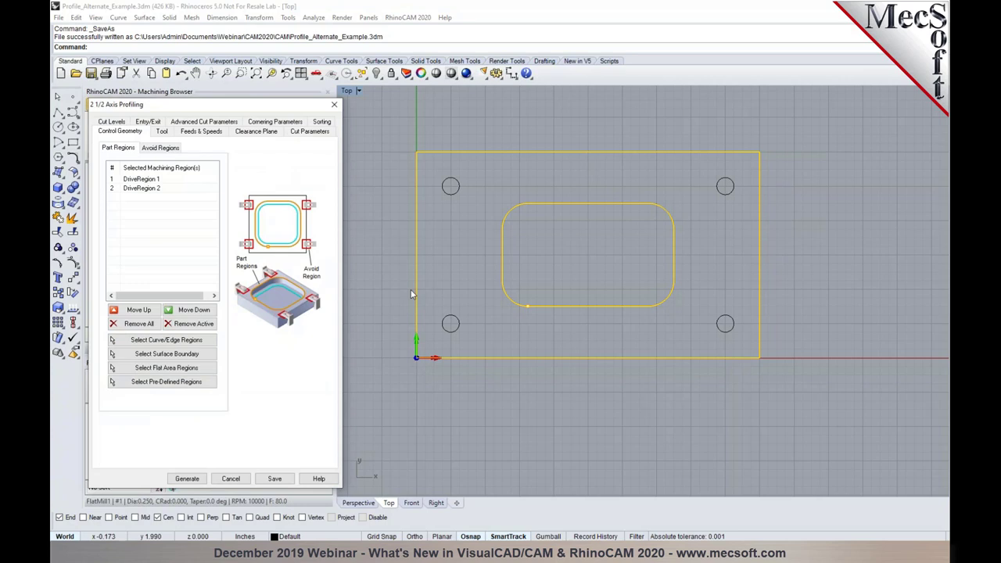
pyautogui.click(309, 131)
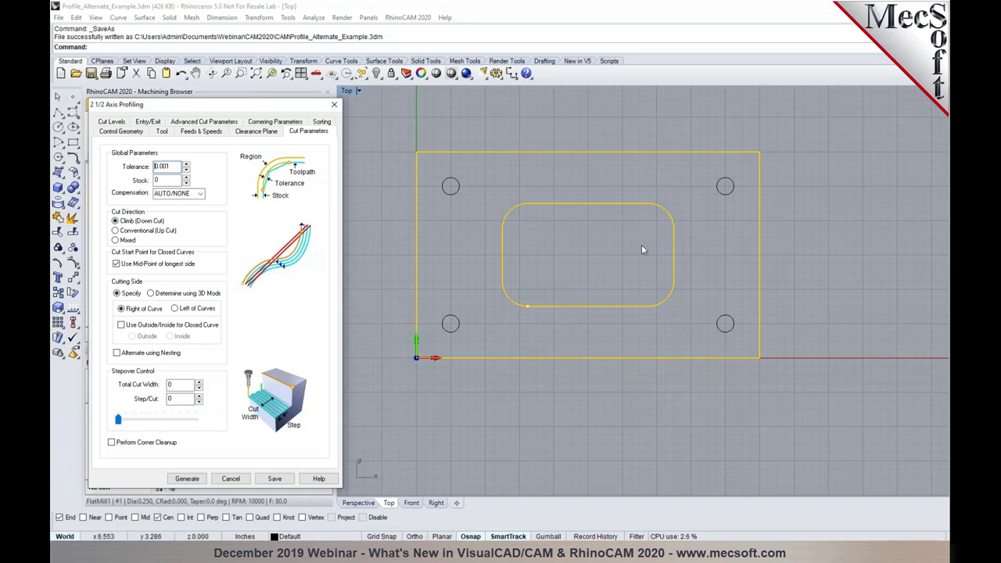
pyautogui.click(118, 353)
pyautogui.click(122, 325)
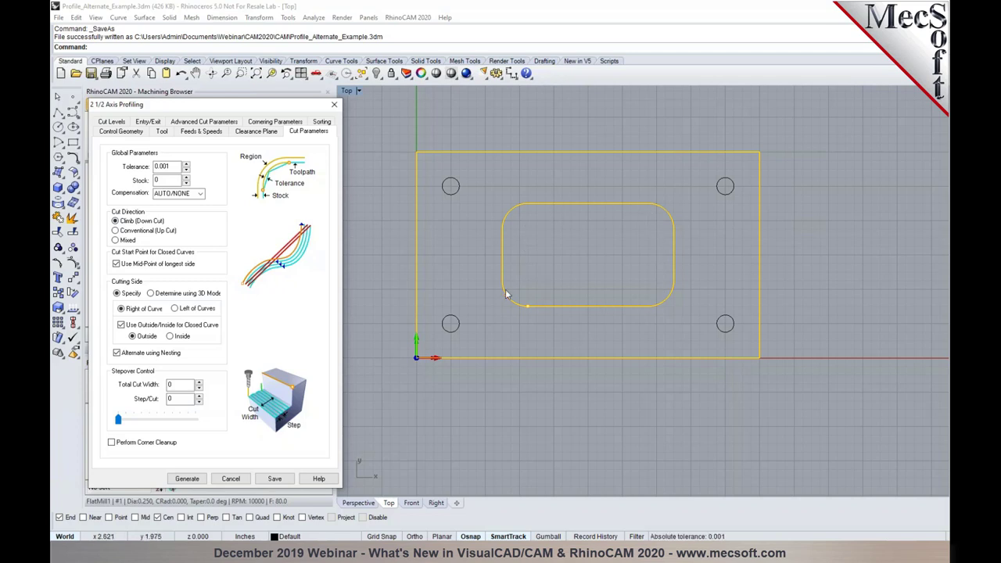
pyautogui.click(187, 479)
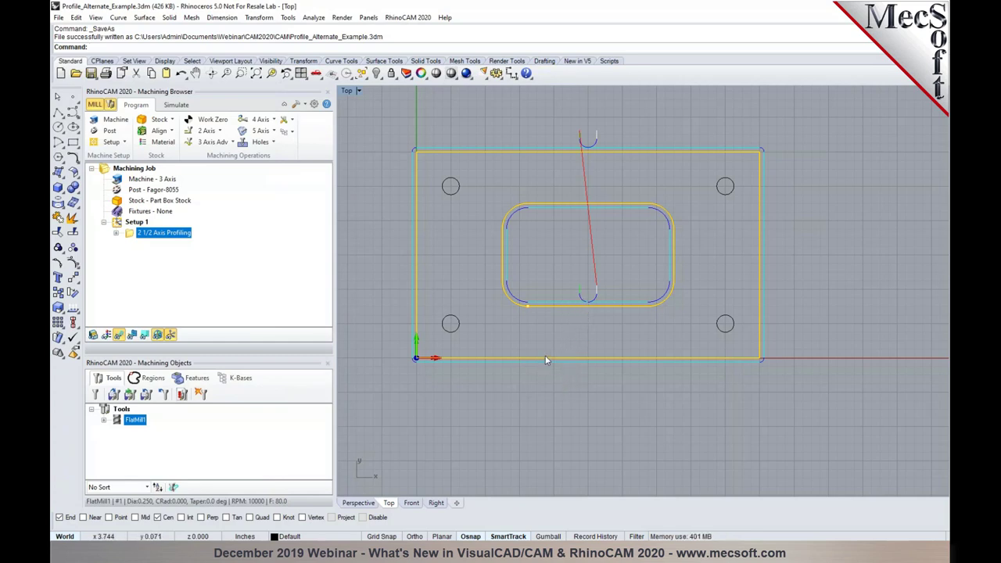
# Step: Regenerate the profiling toolpath with closed curves cut on the Inside
pyautogui.click(132, 239)
pyautogui.doubleClick(131, 239)
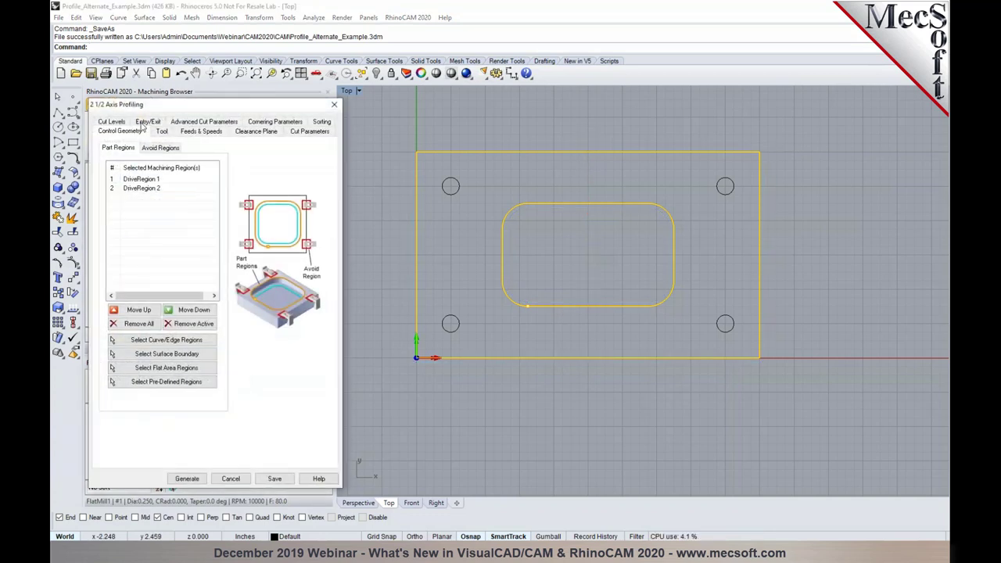
pyautogui.click(302, 133)
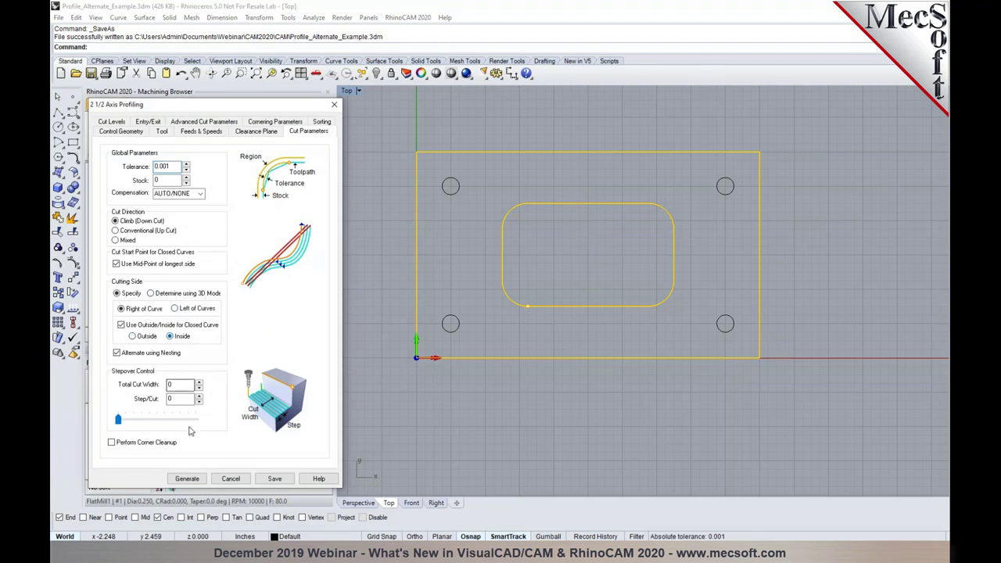
pyautogui.click(187, 478)
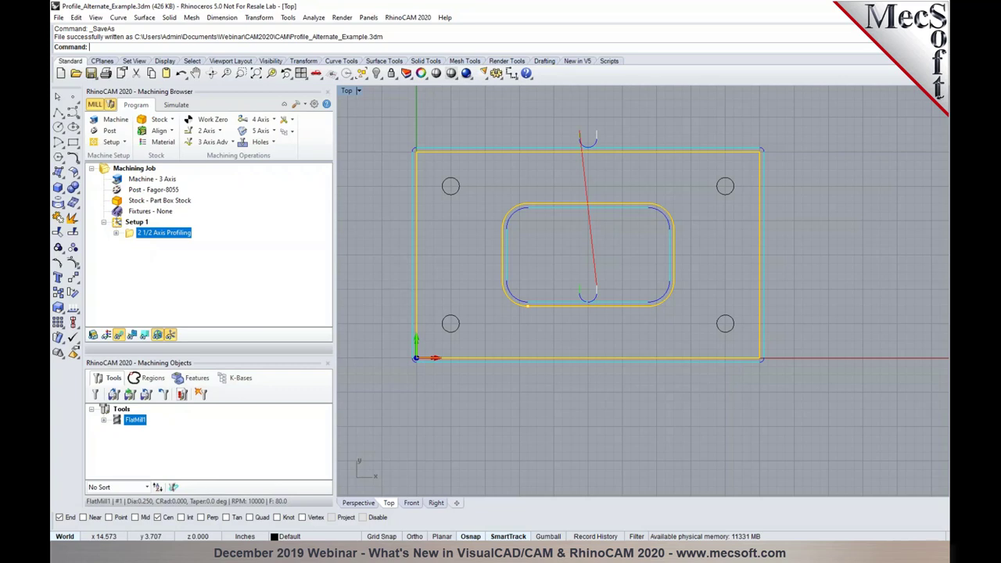
pyautogui.click(211, 131)
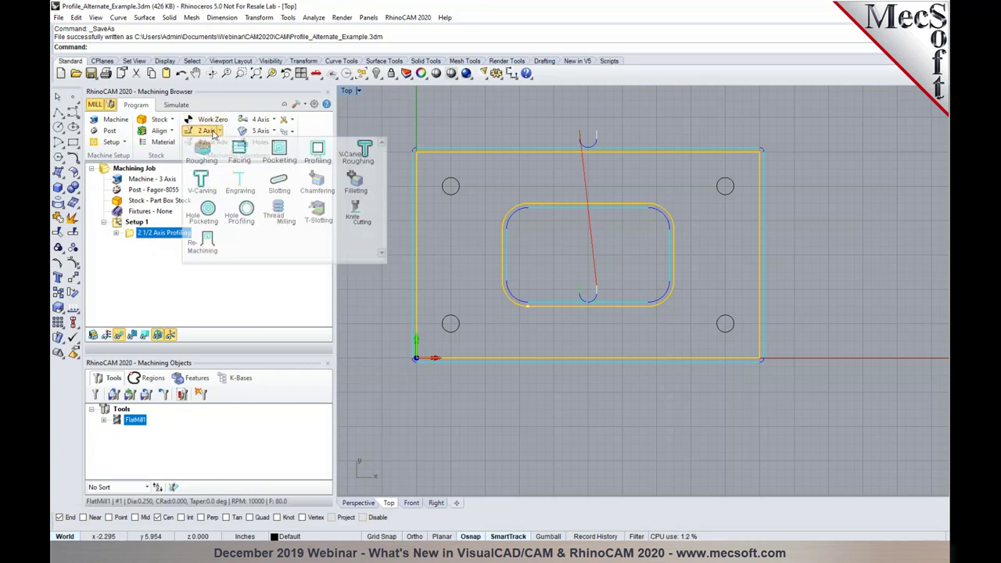
pyautogui.click(232, 193)
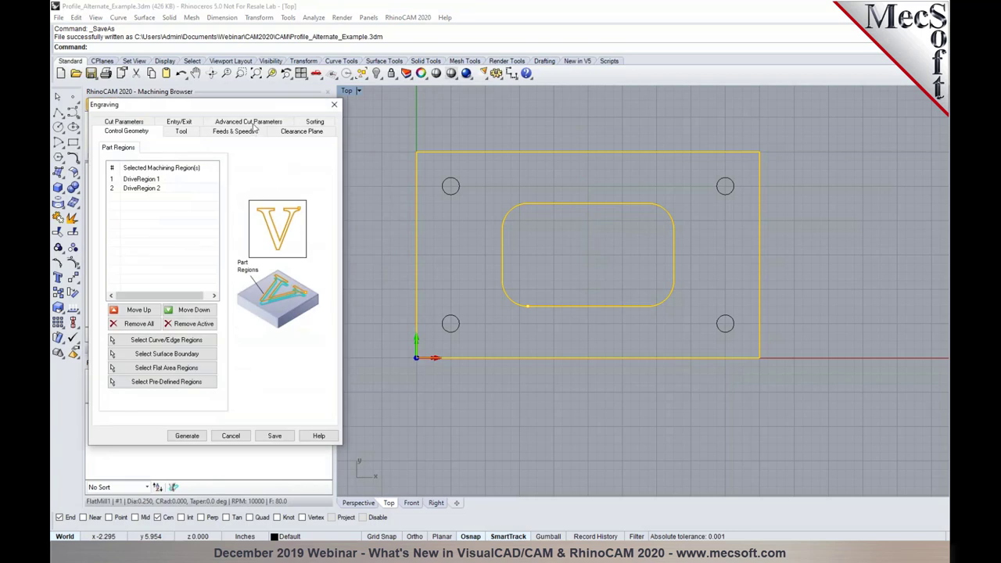
pyautogui.click(251, 123)
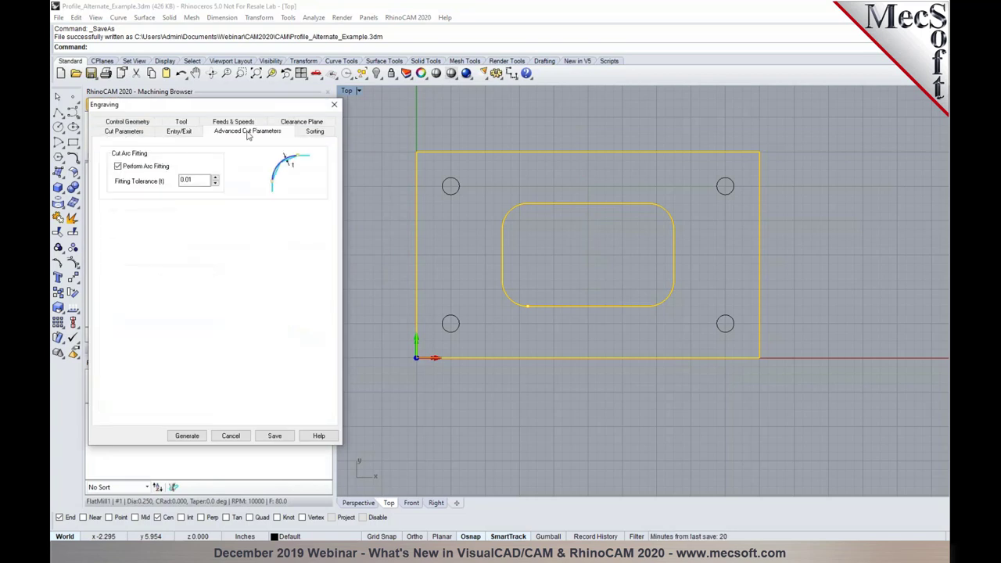
pyautogui.click(192, 180)
pyautogui.click(231, 436)
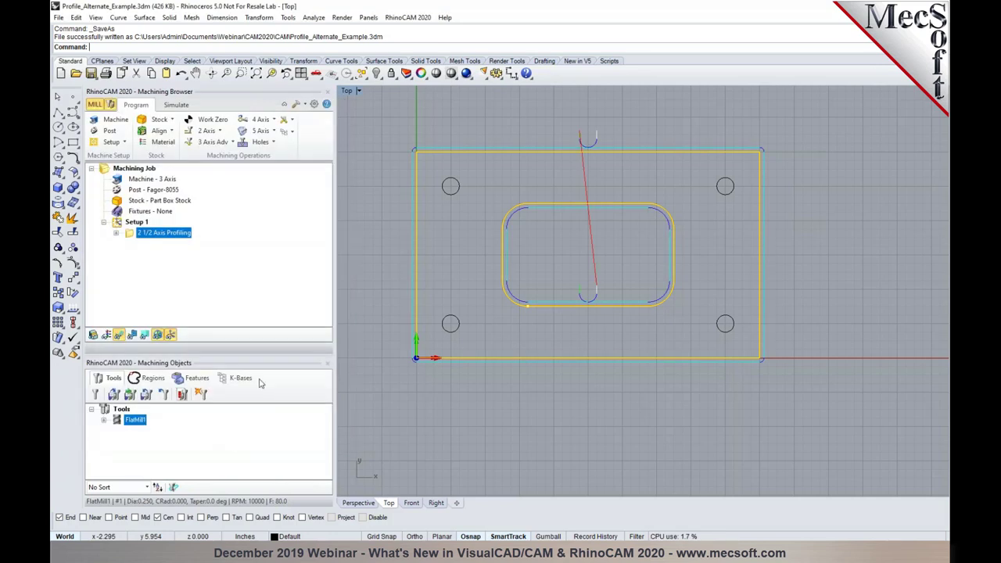
pyautogui.click(221, 131)
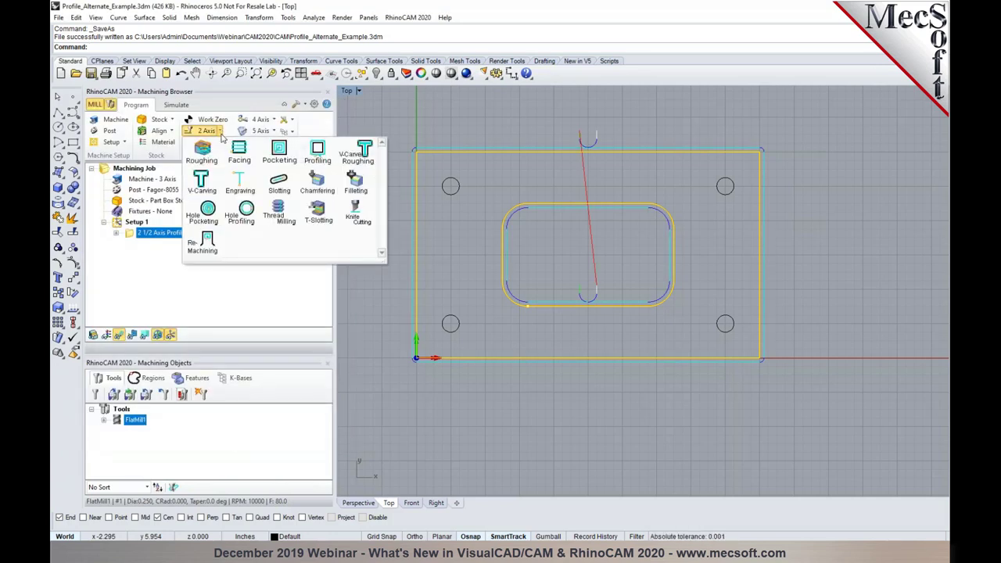
pyautogui.click(216, 250)
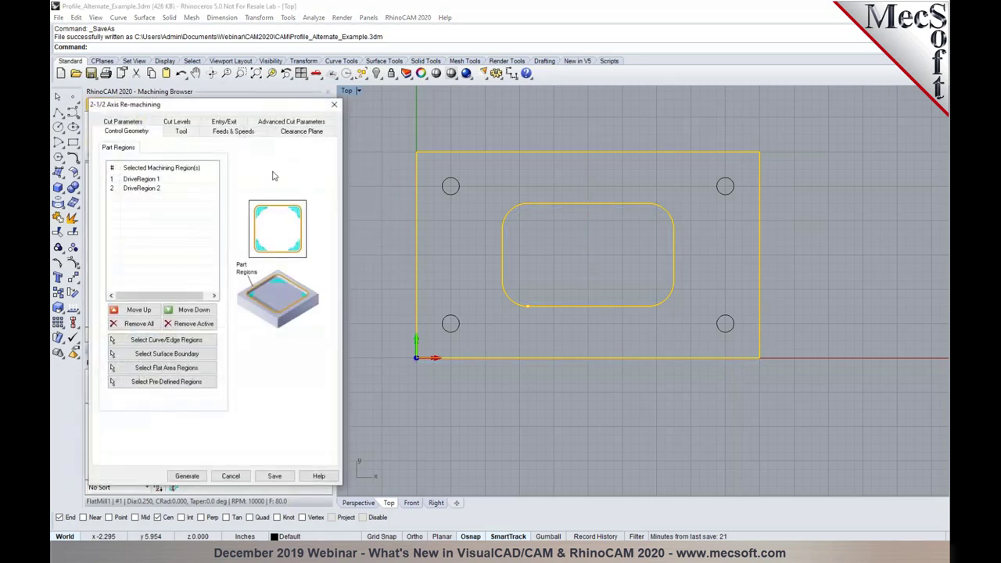
pyautogui.click(137, 122)
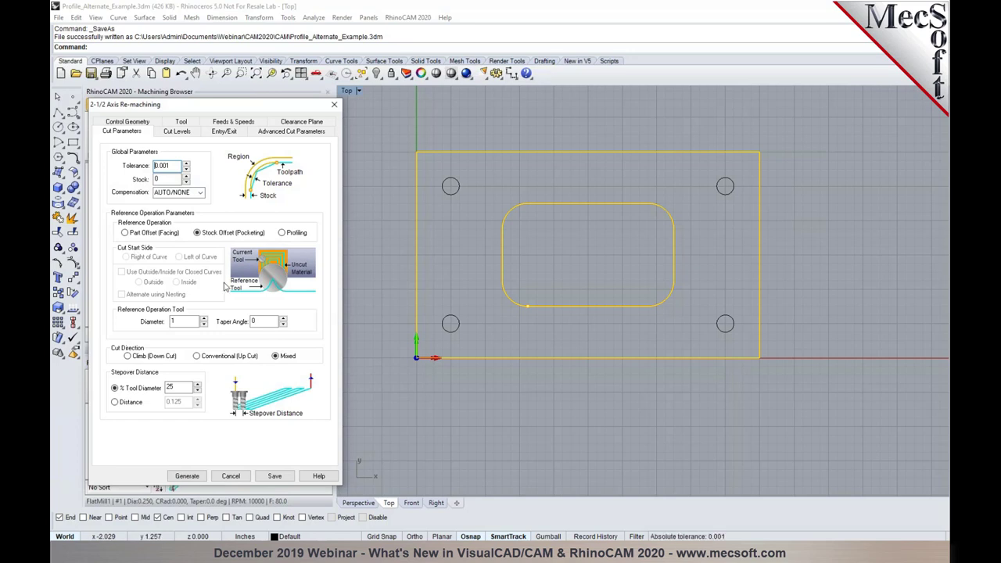
pyautogui.click(231, 476)
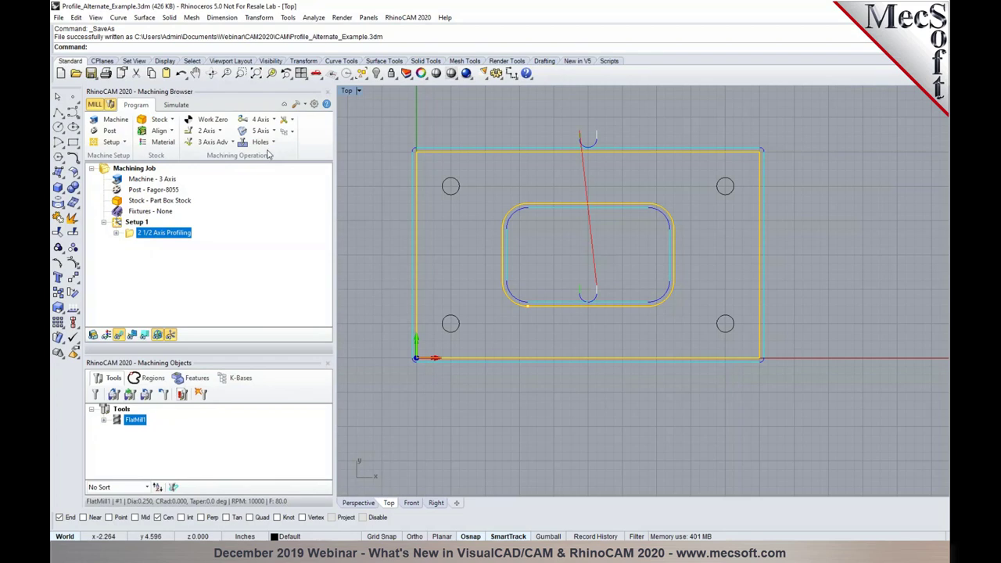
pyautogui.click(221, 132)
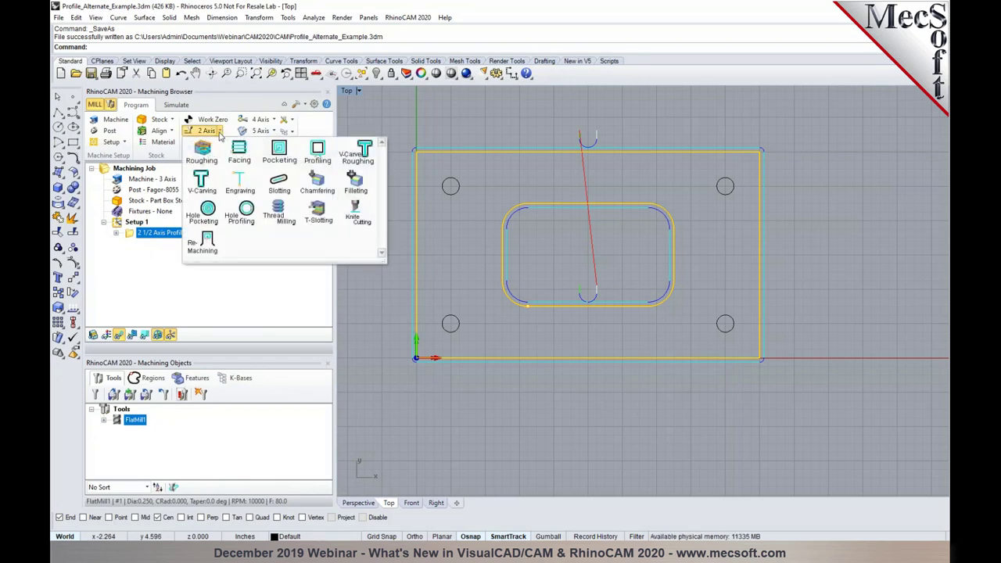
pyautogui.click(286, 160)
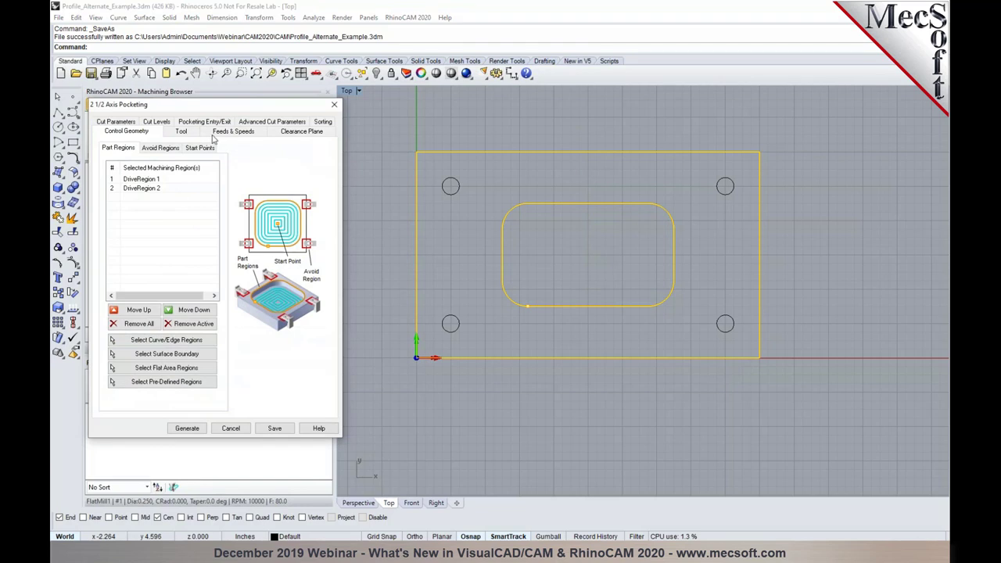
pyautogui.click(159, 123)
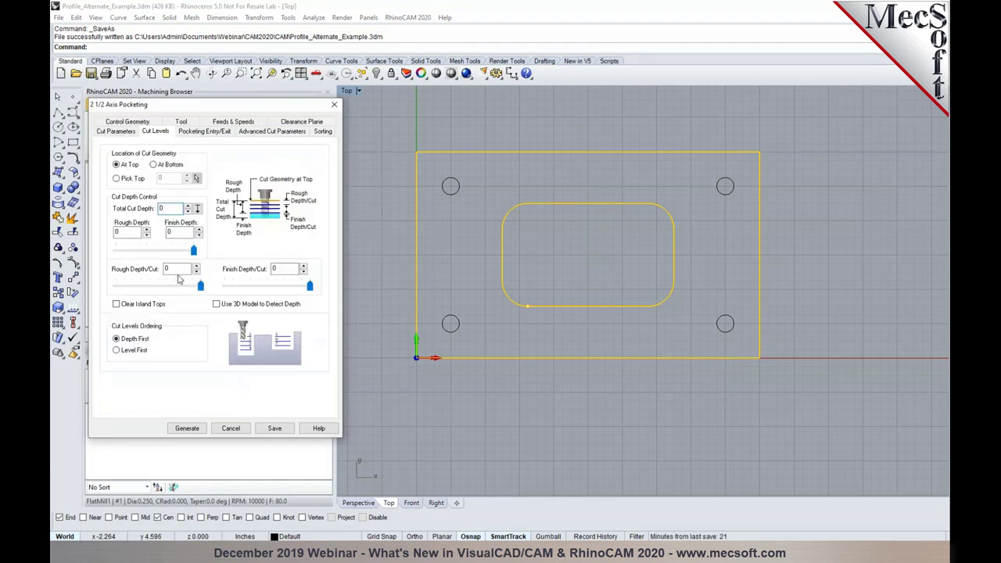
pyautogui.click(198, 133)
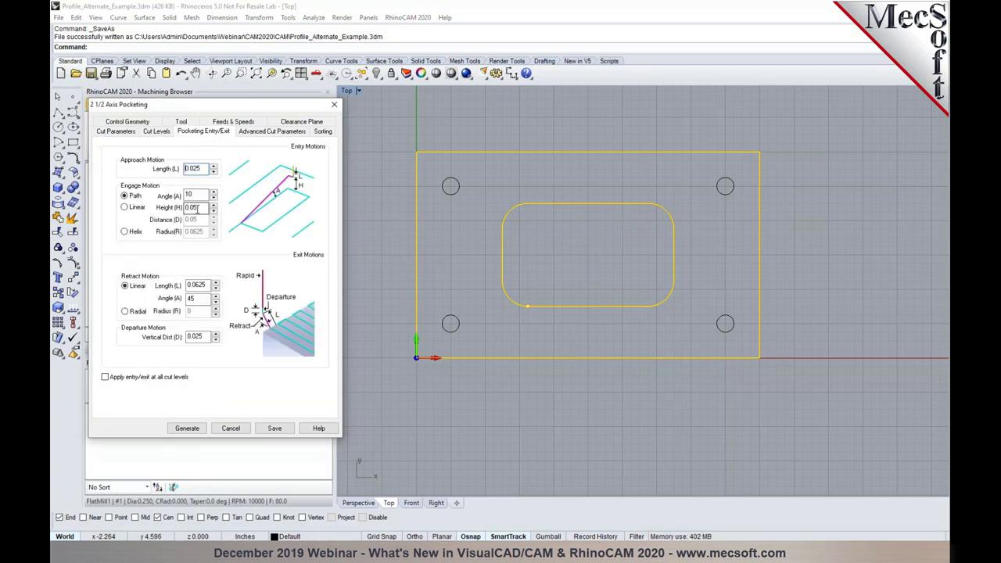
pyautogui.click(157, 132)
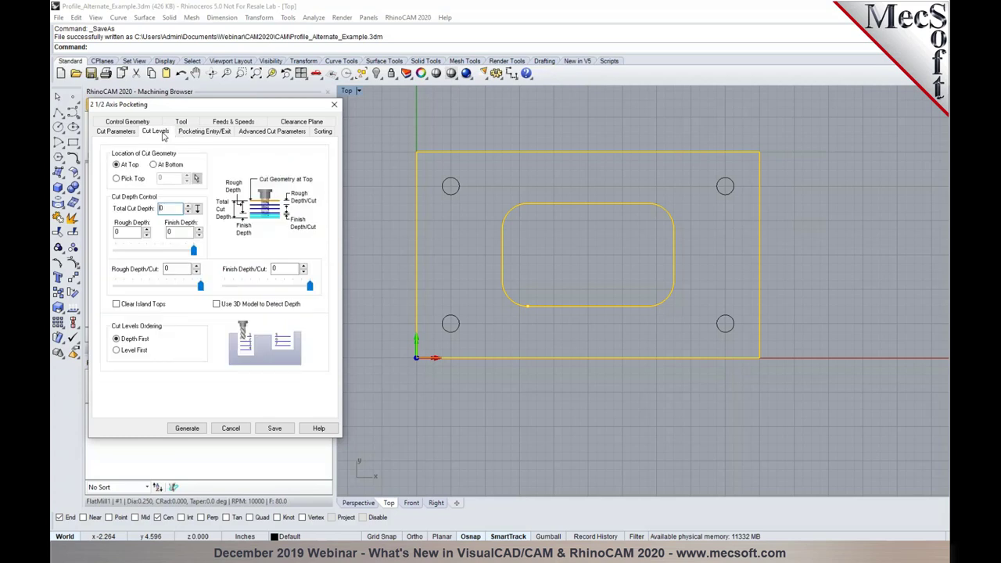
pyautogui.click(178, 269)
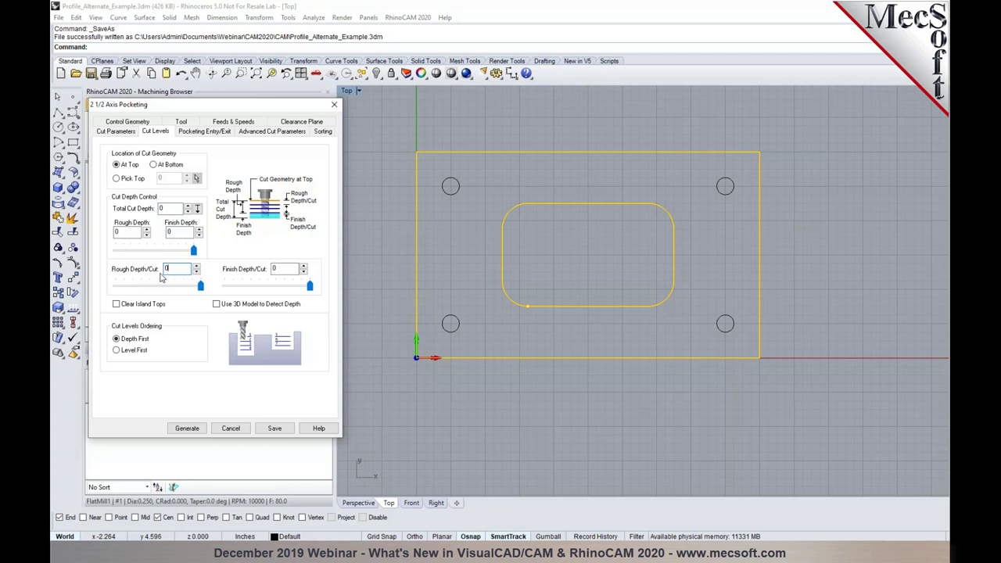
pyautogui.click(238, 429)
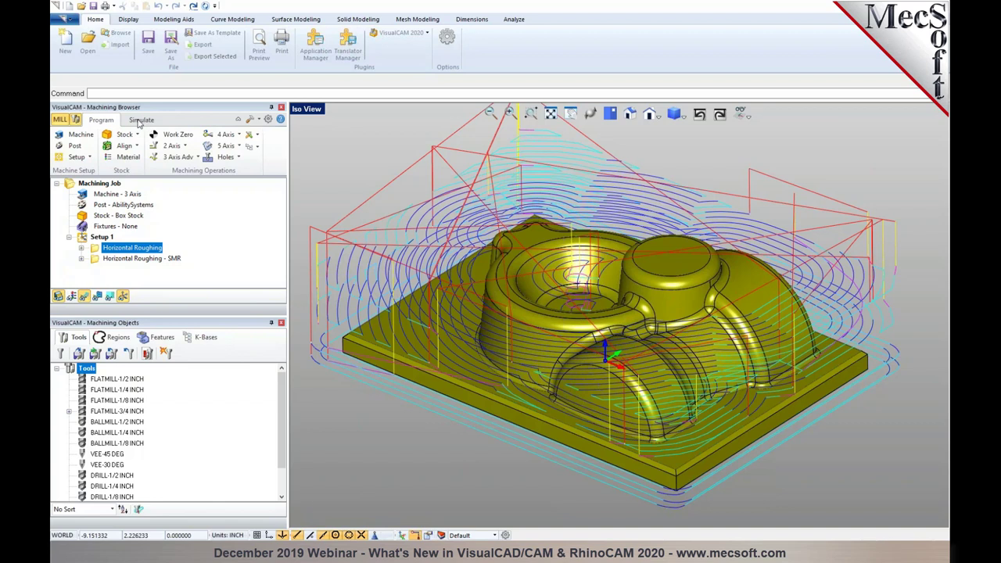
# Step: Show the Simulate controls for the Horizontal Roughing job
pyautogui.click(141, 120)
# Step: Run the Horizontal Roughing simulation to the end, hide toolpaths, and orbit around the roughed stock
pyautogui.click(146, 145)
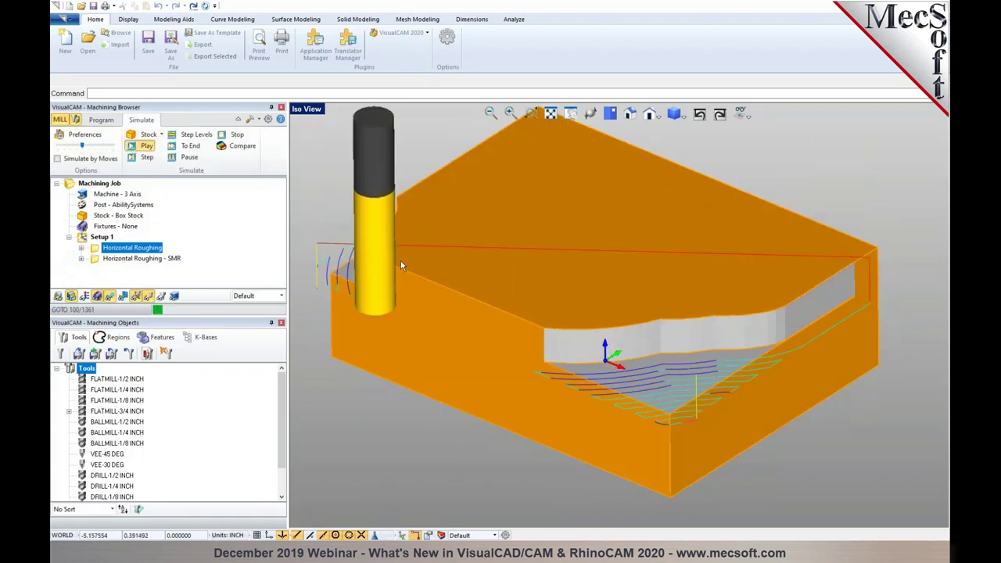
pyautogui.scroll(-2, 765, 390)
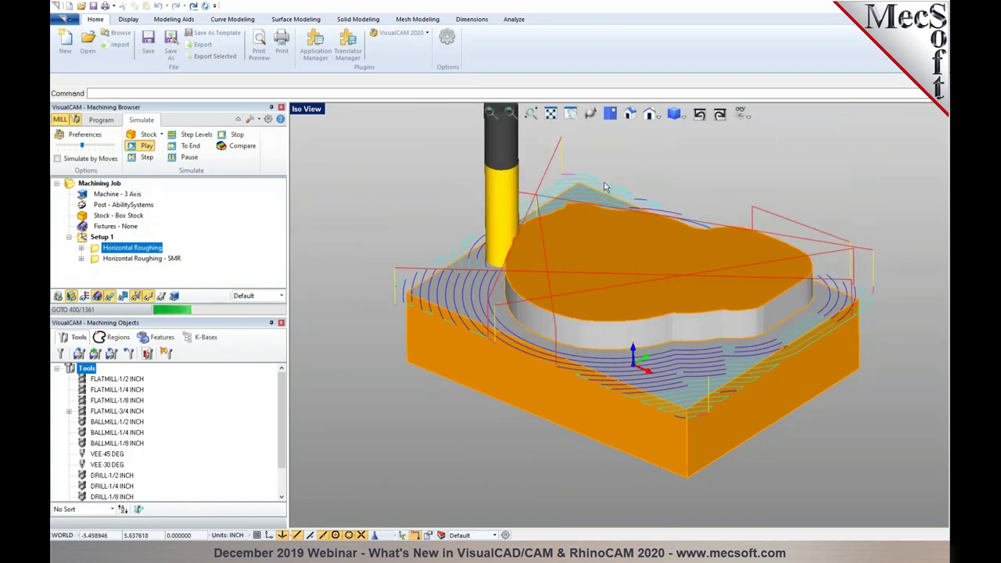
pyautogui.click(174, 158)
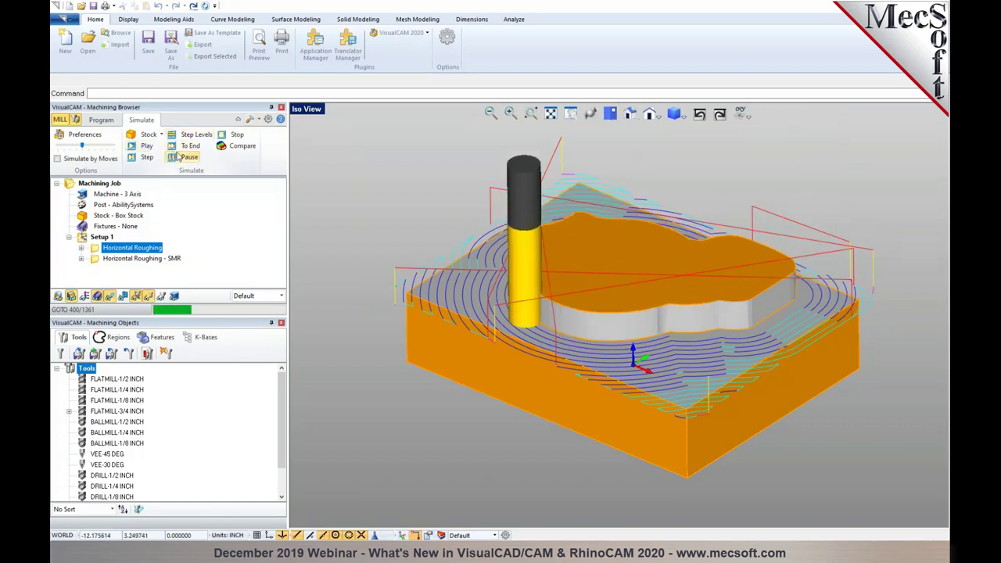
pyautogui.click(190, 145)
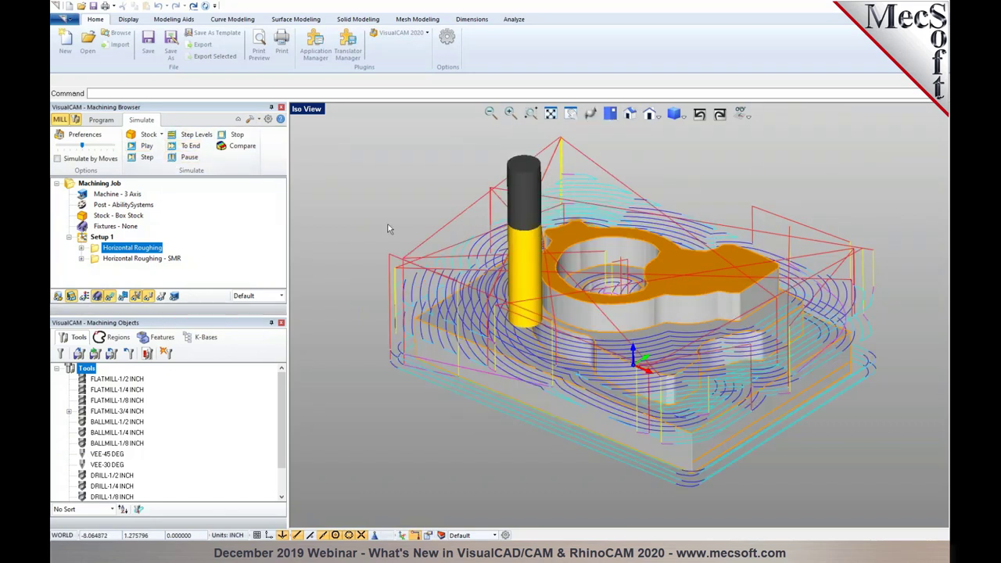
pyautogui.click(102, 298)
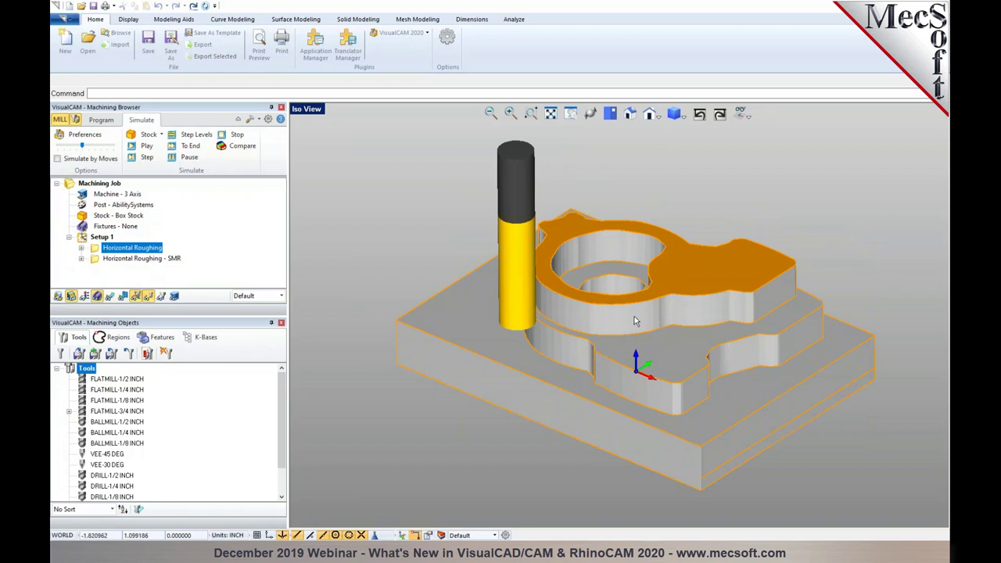
pyautogui.moveTo(649, 320); pyautogui.dragTo(648, 291, button='right')
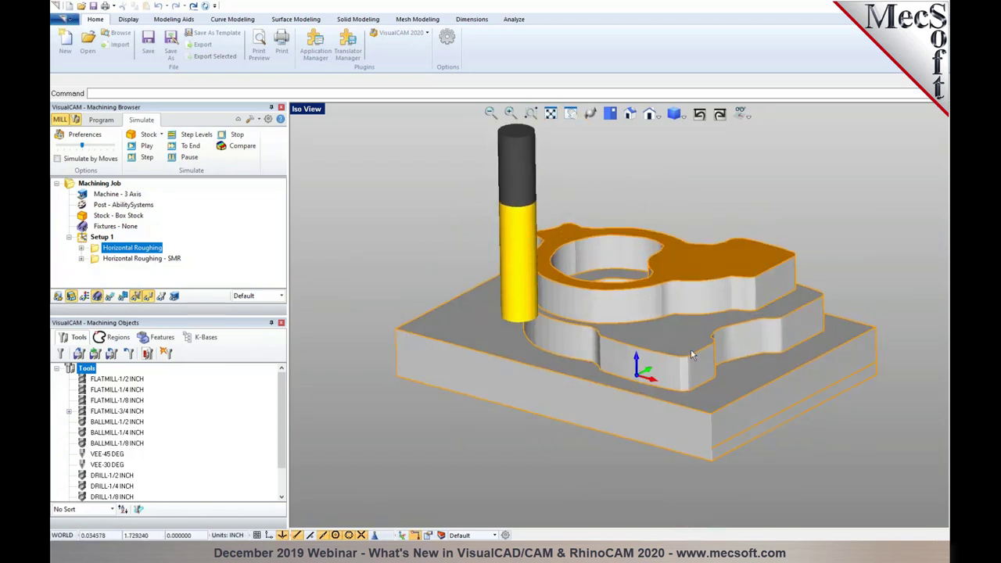
pyautogui.moveTo(594, 321)
pyautogui.mouseDown(button='right')
pyautogui.moveTo(603, 297)
pyautogui.moveTo(610, 329)
pyautogui.moveTo(595, 315)
pyautogui.mouseUp(button='right')
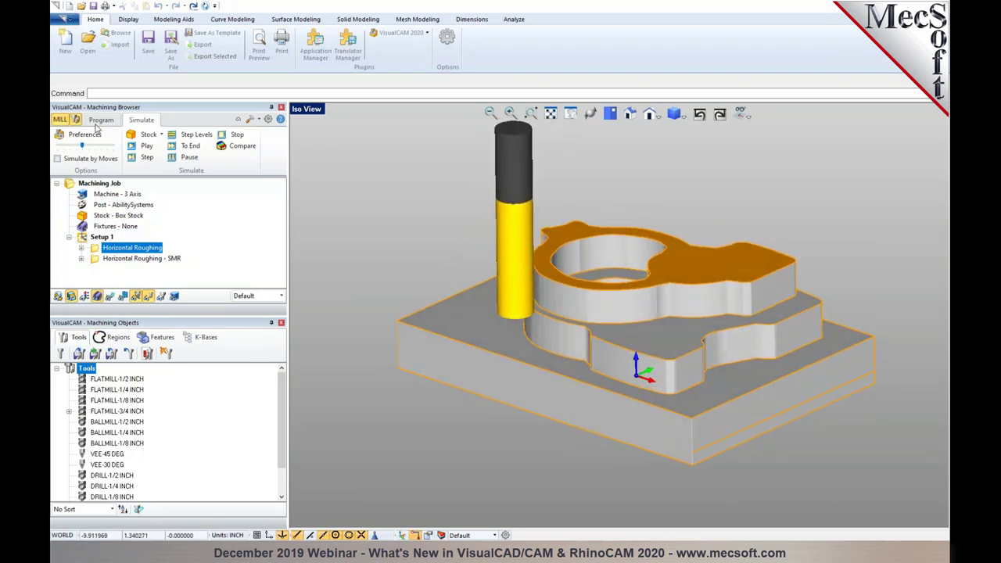
# Step: Move Horizontal Roughing - SMR above Horizontal Roughing and review Cut Levels without changes
pyautogui.click(100, 121)
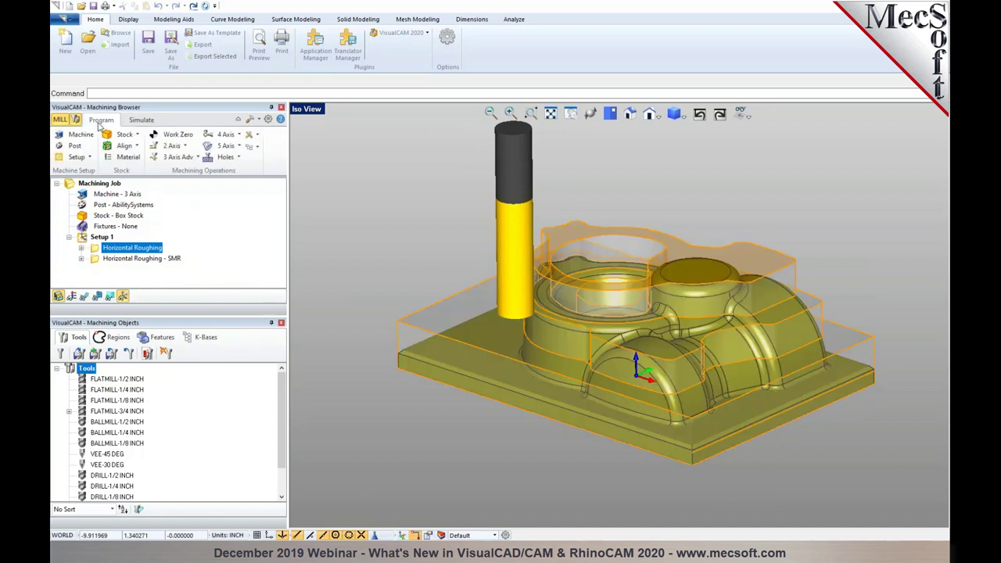
pyautogui.click(94, 259)
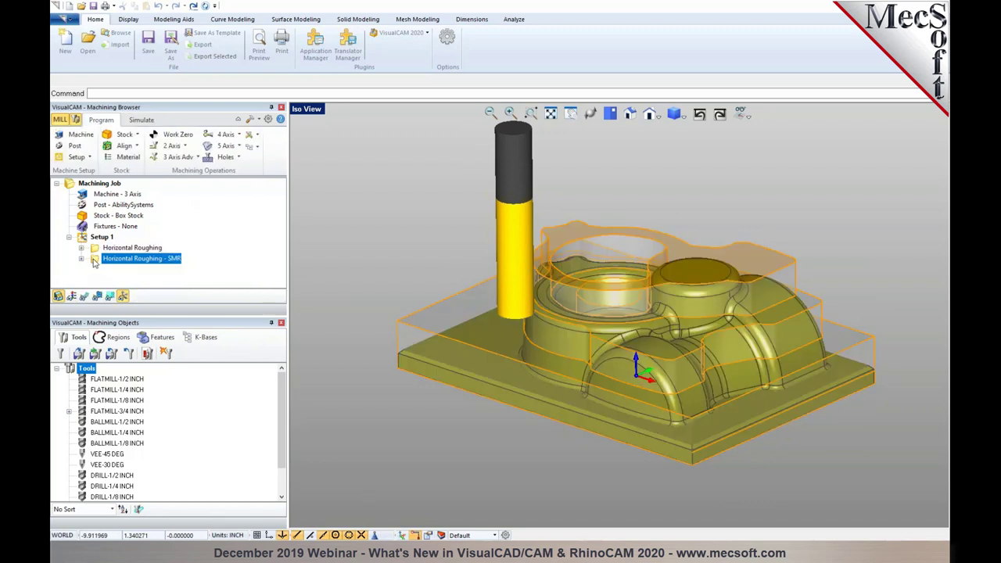
pyautogui.moveTo(94, 259); pyautogui.dragTo(95, 248)
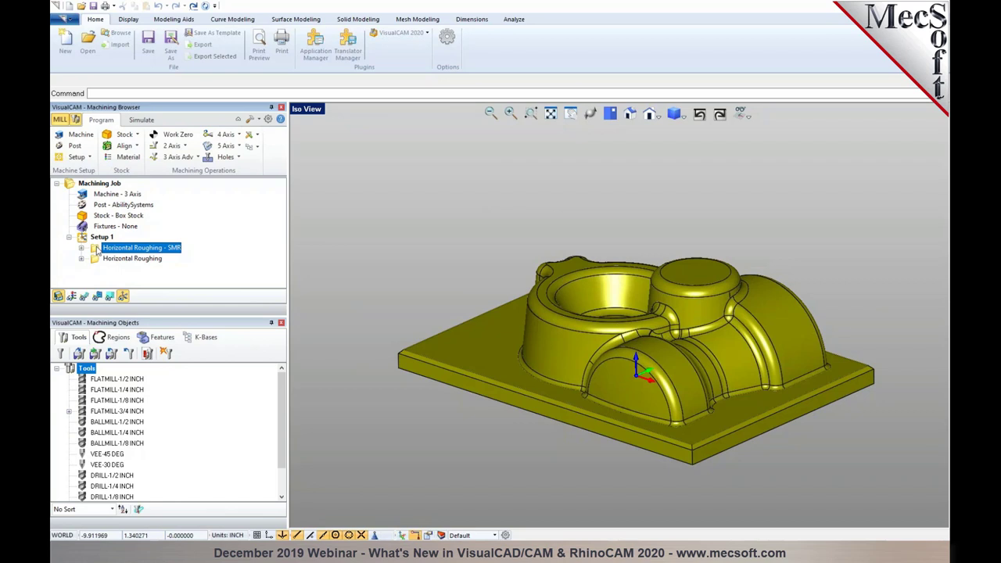
pyautogui.doubleClick(98, 248)
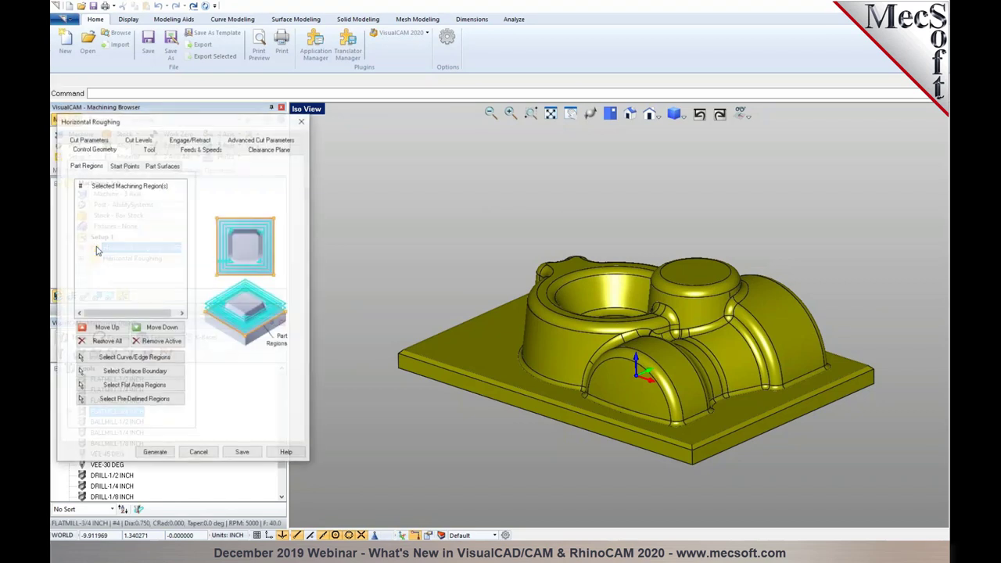
pyautogui.click(137, 140)
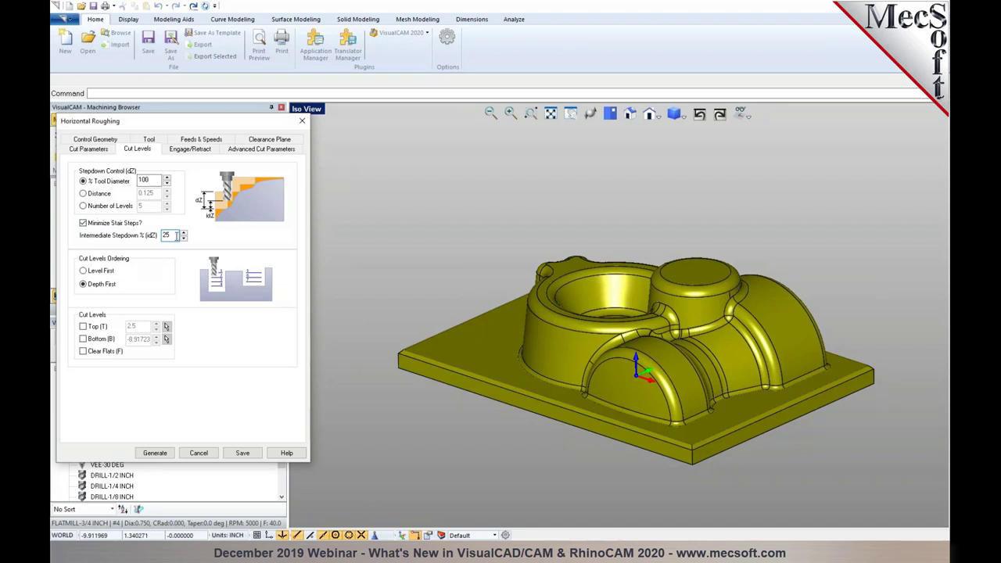
pyautogui.click(199, 453)
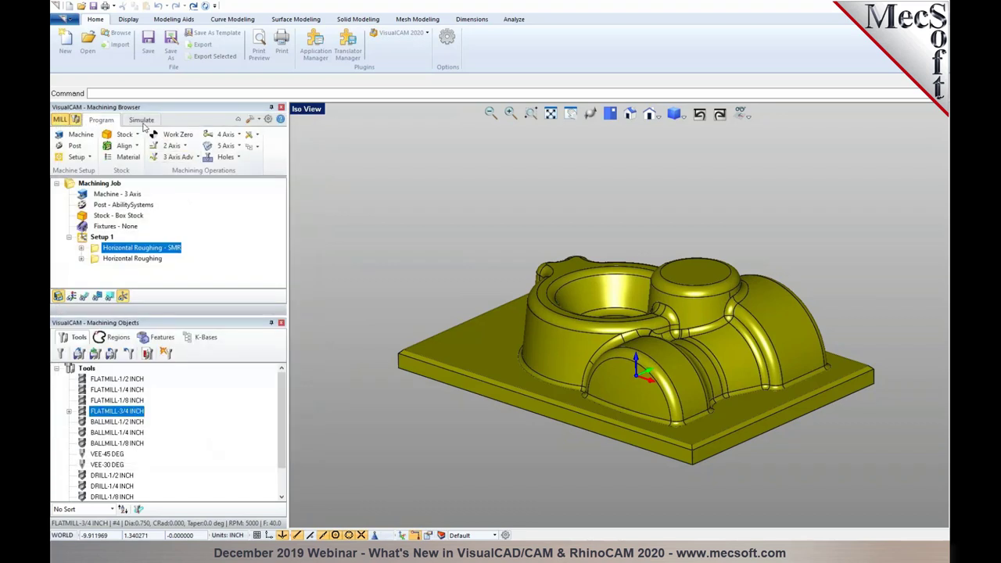
# Step: Simulate Horizontal Roughing - SMR and orbit the terraced stock from above
pyautogui.click(143, 122)
pyautogui.click(142, 122)
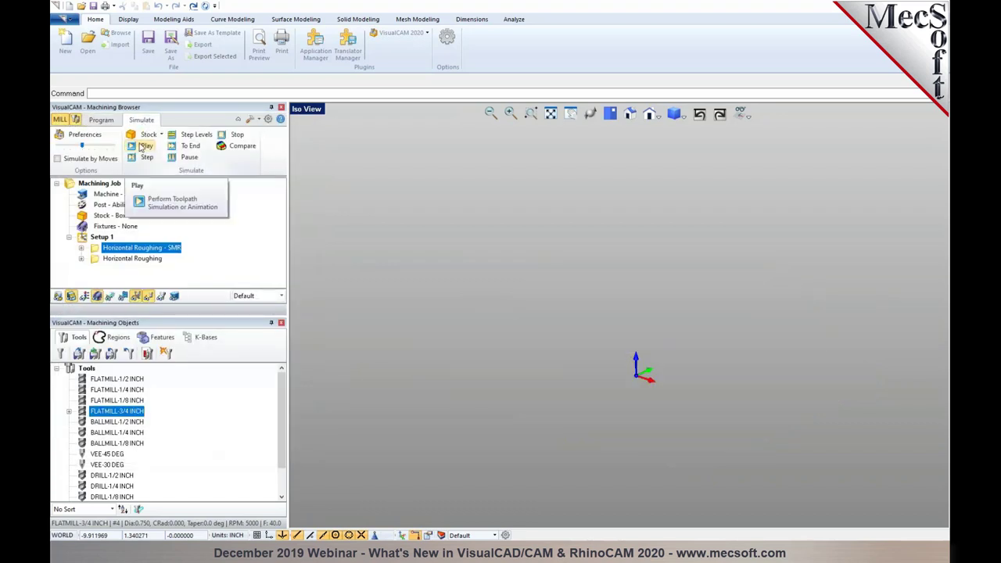
pyautogui.click(141, 148)
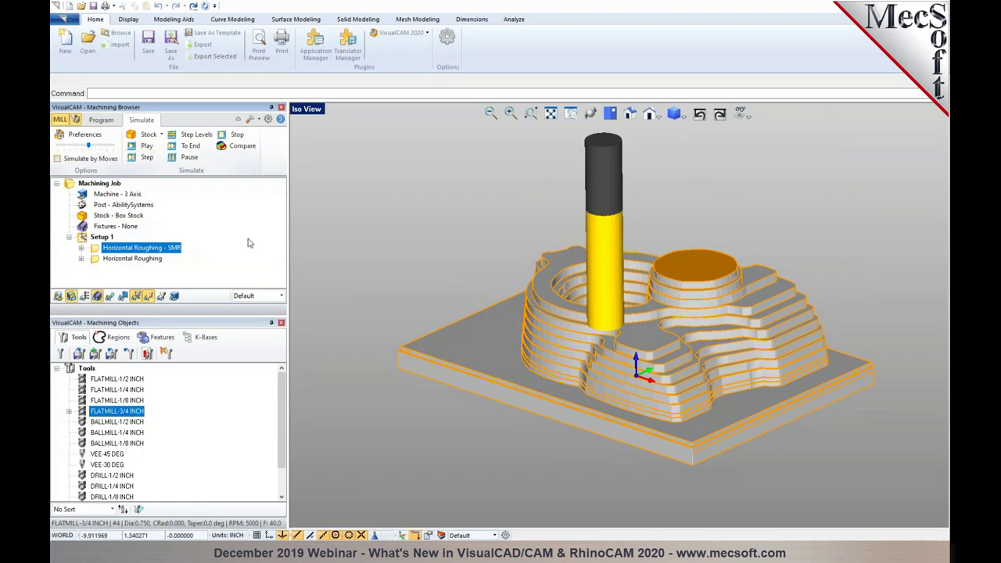
pyautogui.moveTo(407, 309); pyautogui.dragTo(439, 291, button='right')
pyautogui.moveTo(638, 352); pyautogui.dragTo(631, 345, button='right')
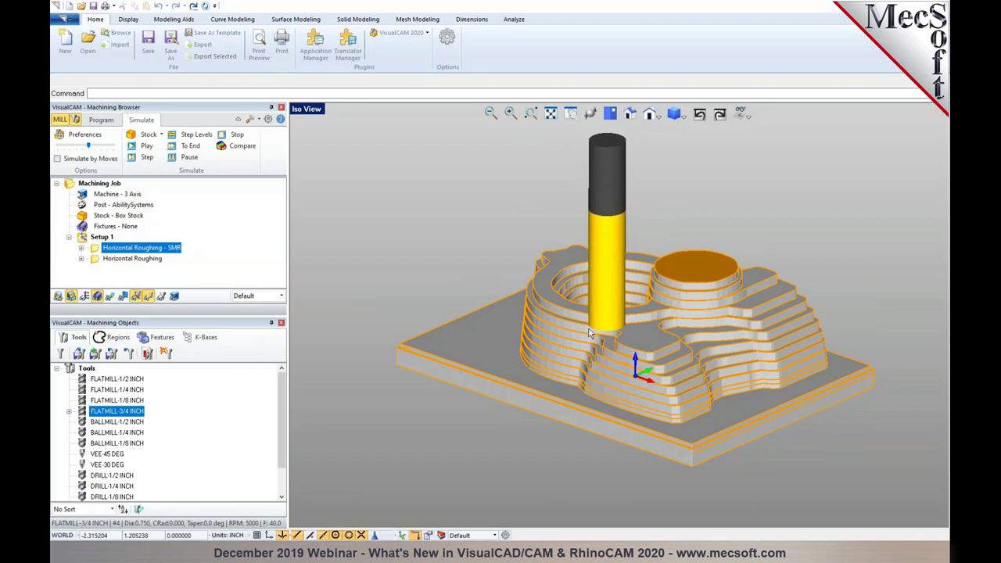
# Step: Compare the Horizontal Roughing and SMR results, then return to the operations list
pyautogui.click(133, 258)
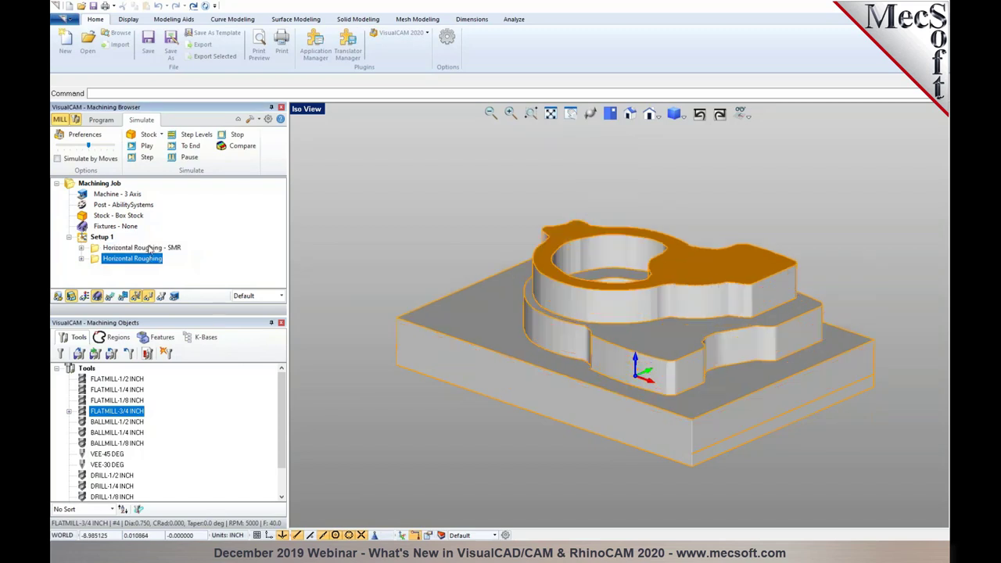
pyautogui.click(150, 249)
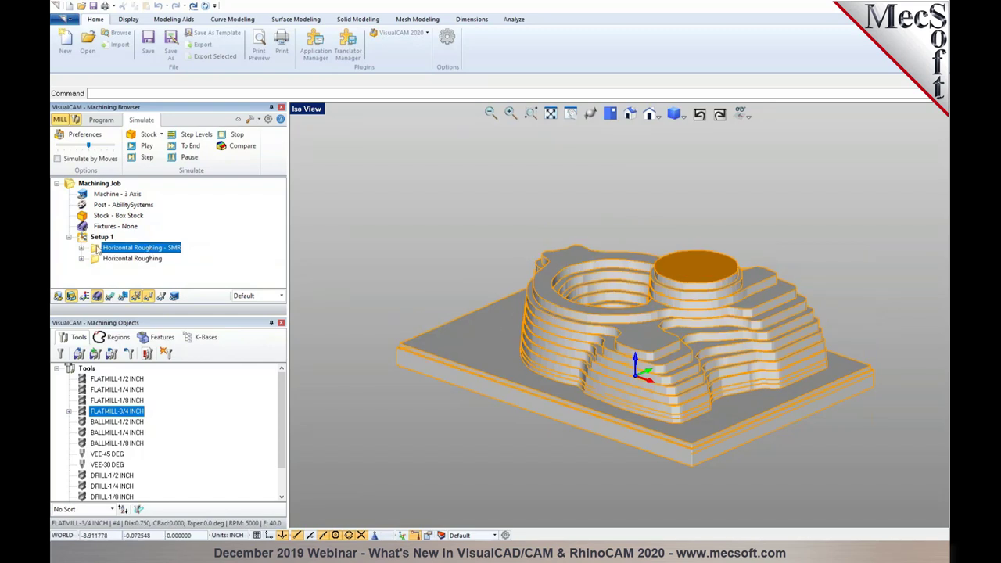
pyautogui.click(100, 120)
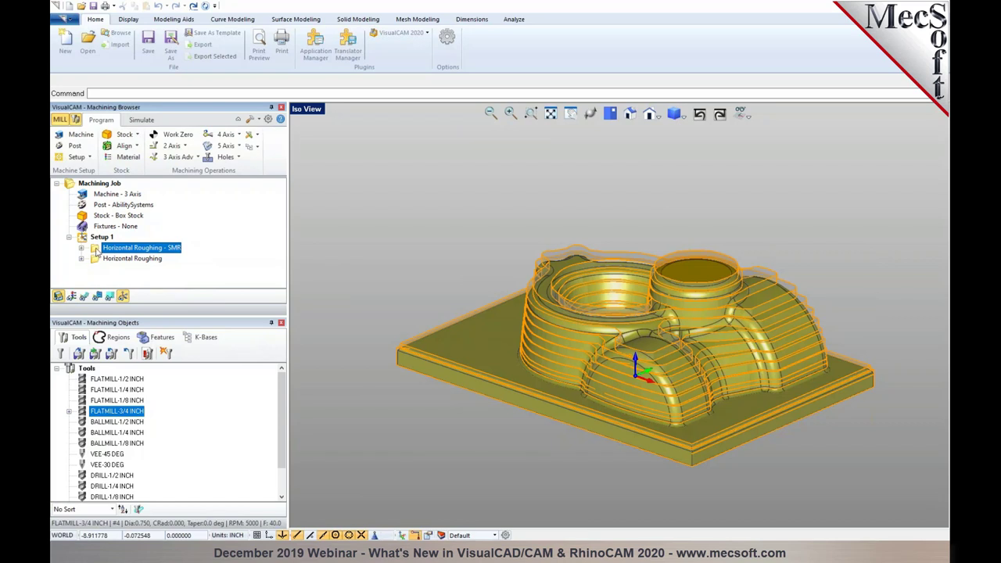
# Step: Review the roughing operation's Cut Levels and 25% intermediate stepdown, then close it
pyautogui.doubleClick(95, 249)
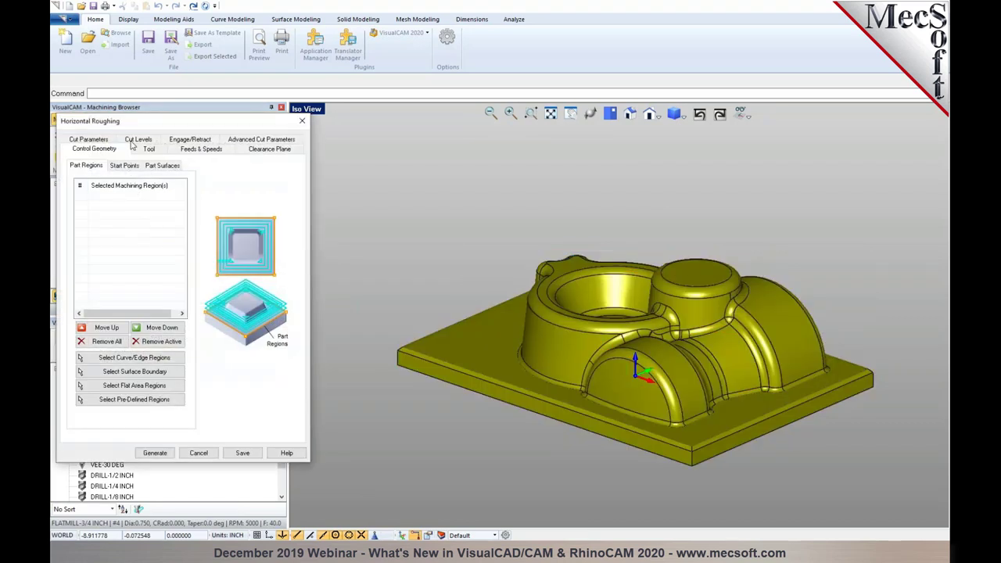
pyautogui.click(137, 139)
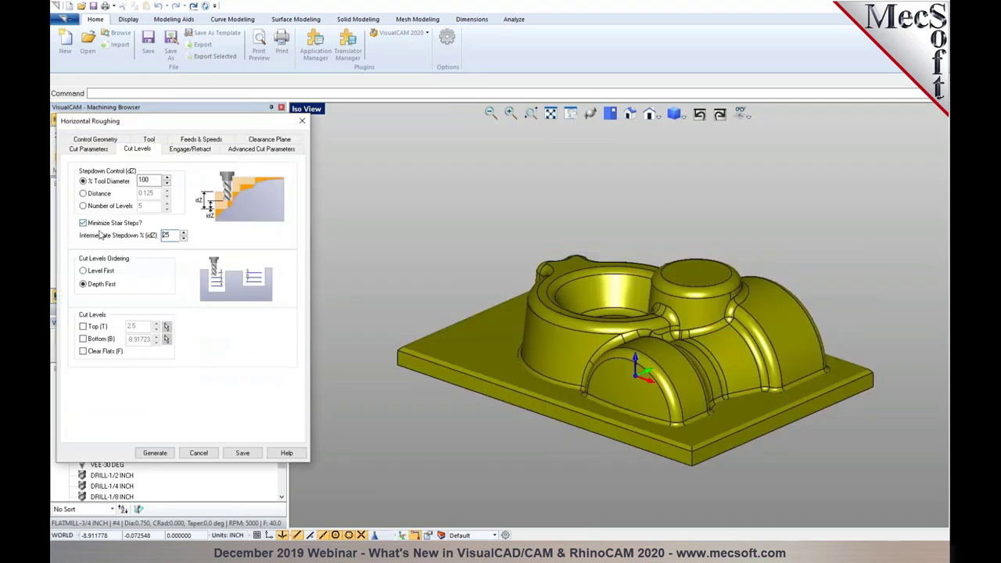
pyautogui.doubleClick(169, 234)
pyautogui.click(209, 454)
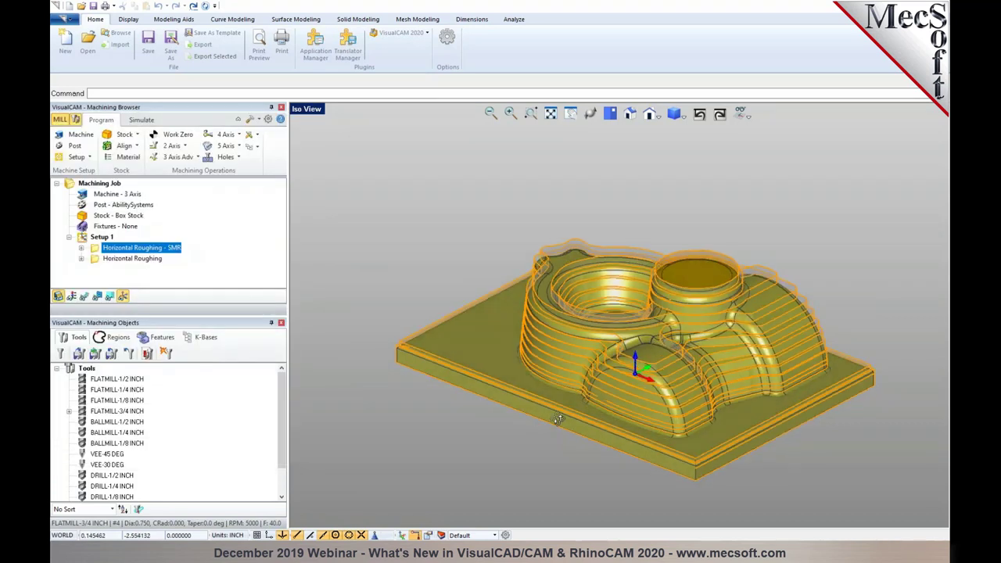
pyautogui.moveTo(558, 420); pyautogui.dragTo(557, 417, button='right')
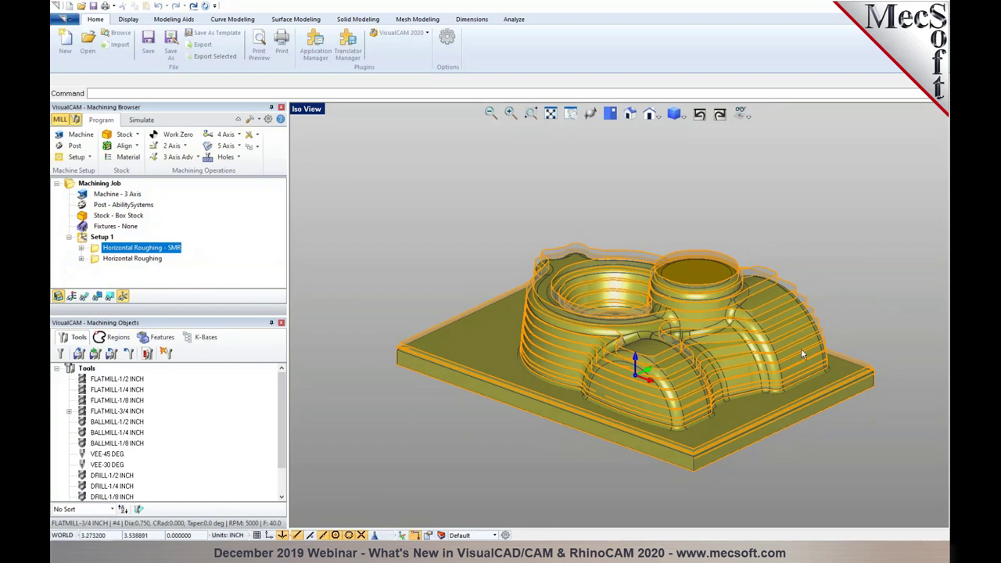
# Step: Set the Engage/Retract ramp Height to 0.05 and return to the Cut Levels settings
pyautogui.doubleClick(97, 251)
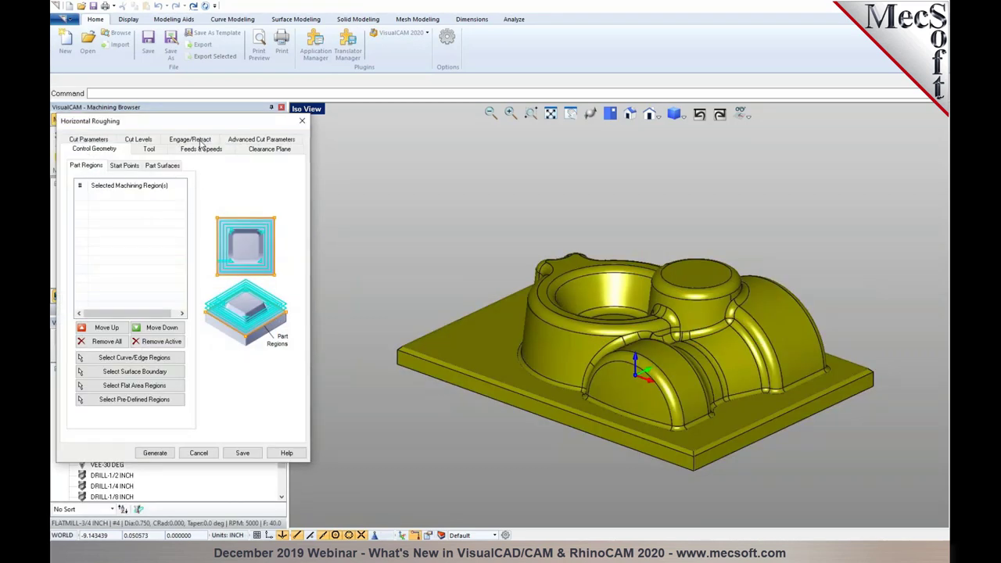
pyautogui.click(200, 141)
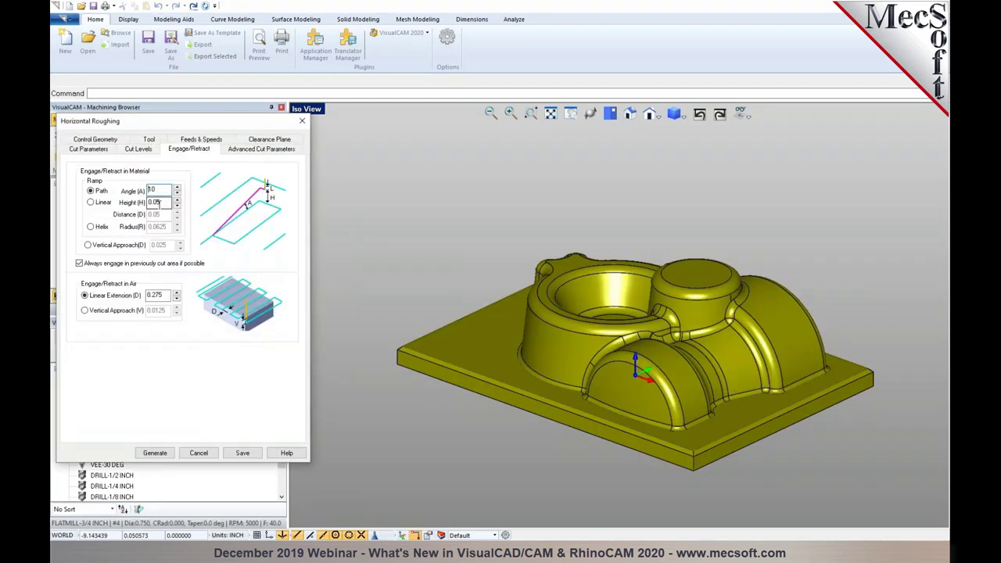
pyautogui.doubleClick(160, 203)
pyautogui.click(139, 149)
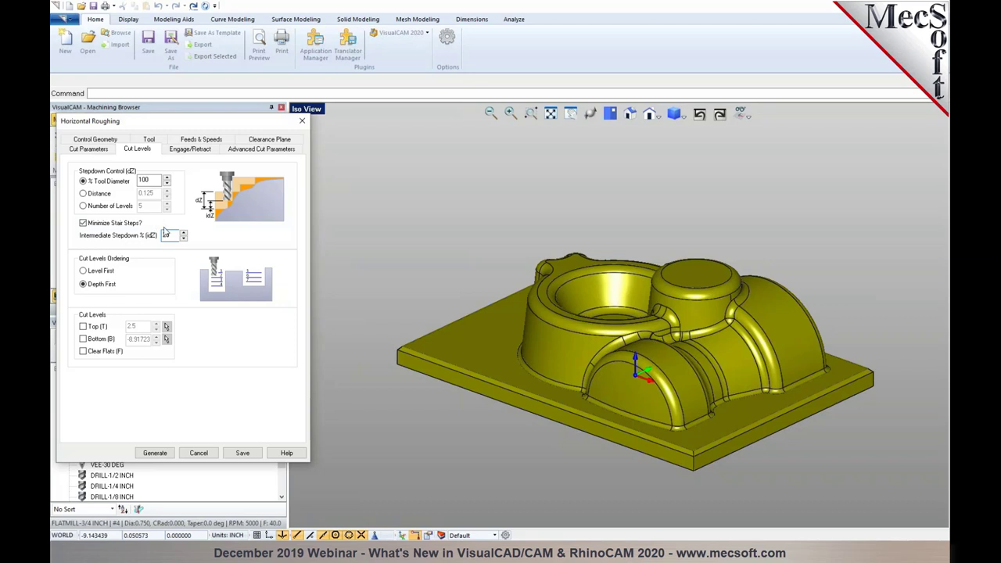
pyautogui.click(190, 149)
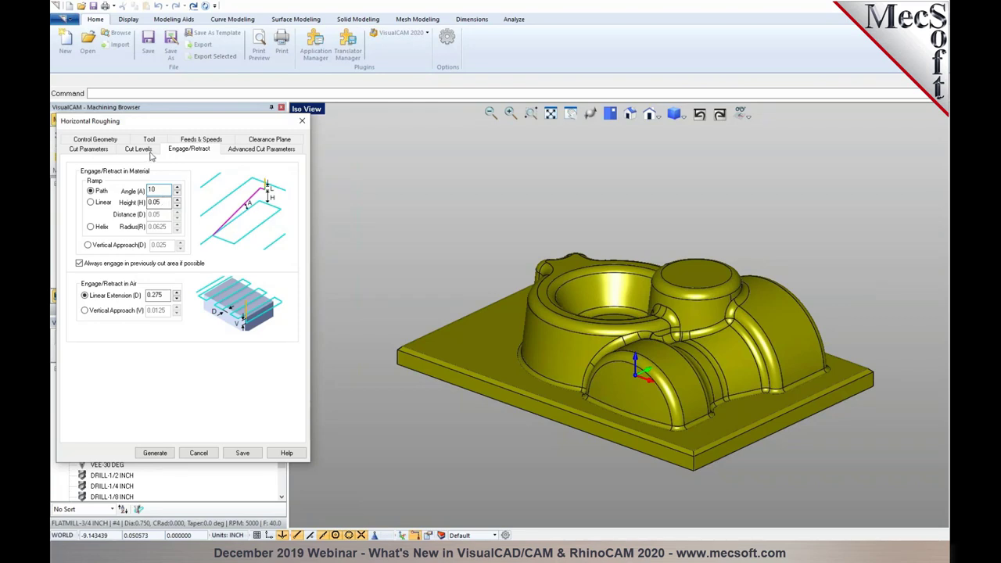
pyautogui.doubleClick(154, 202)
pyautogui.write('0.05')
pyautogui.click(139, 148)
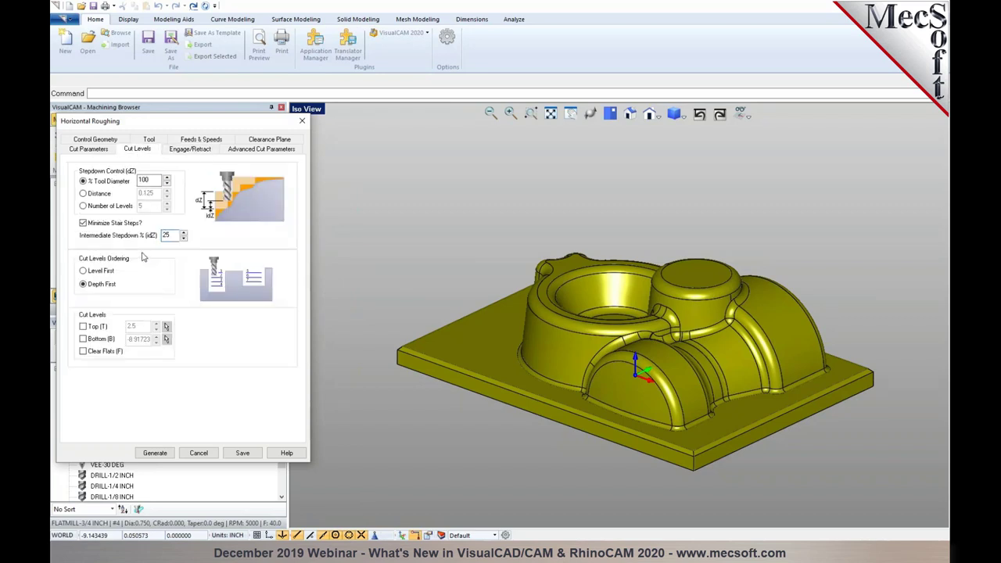
# Step: Cancel the Horizontal Roughing settings dialog
pyautogui.click(198, 454)
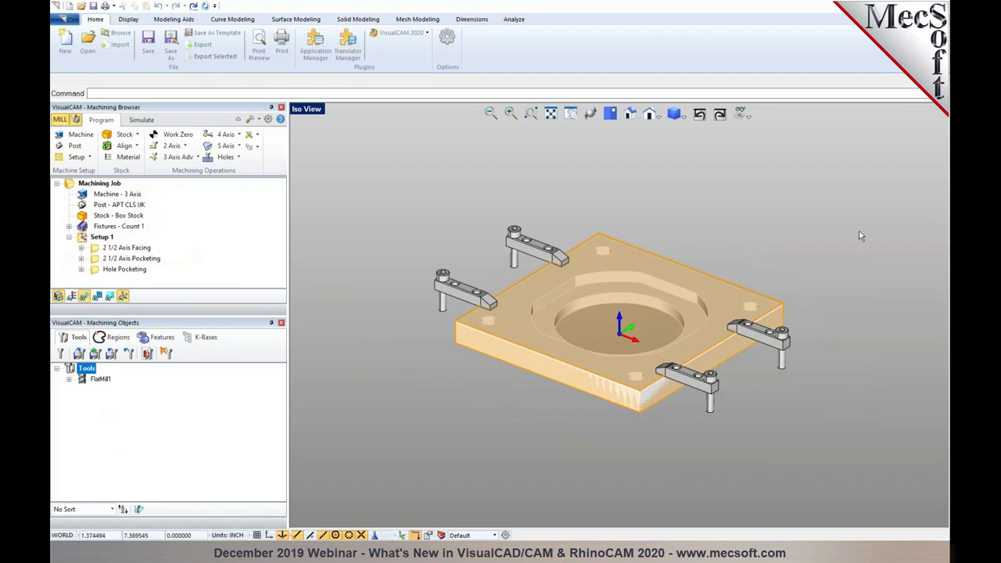
# Step: Define Fixture 2 by window-selecting the left and right clamps under Fixtures
pyautogui.click(655, 255)
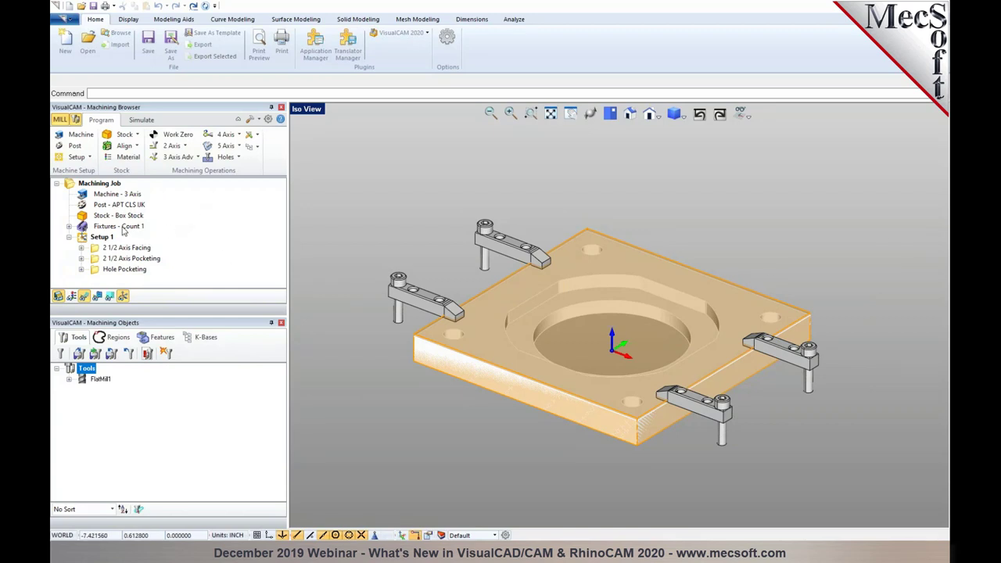
pyautogui.click(119, 227)
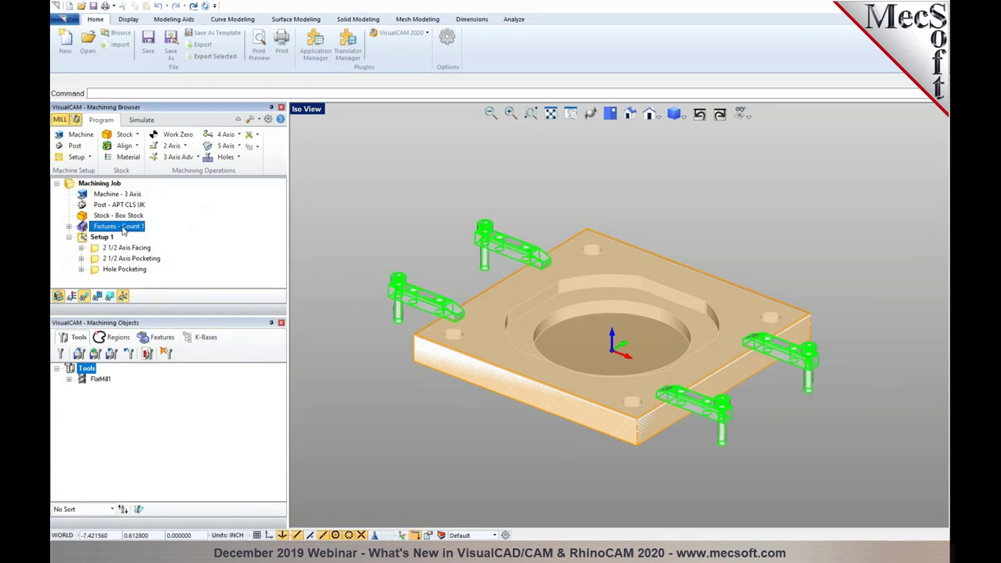
pyautogui.click(69, 227)
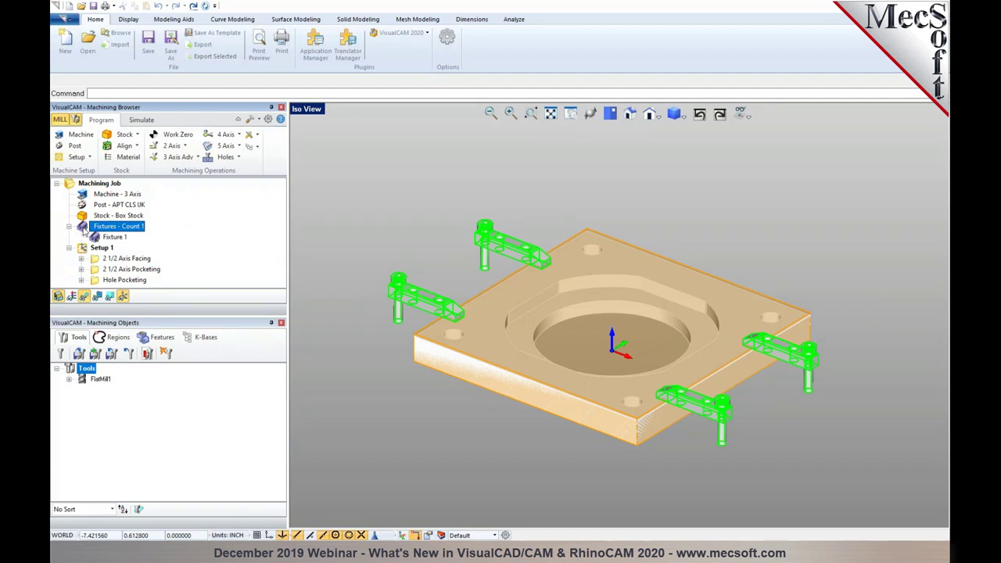
pyautogui.doubleClick(83, 227)
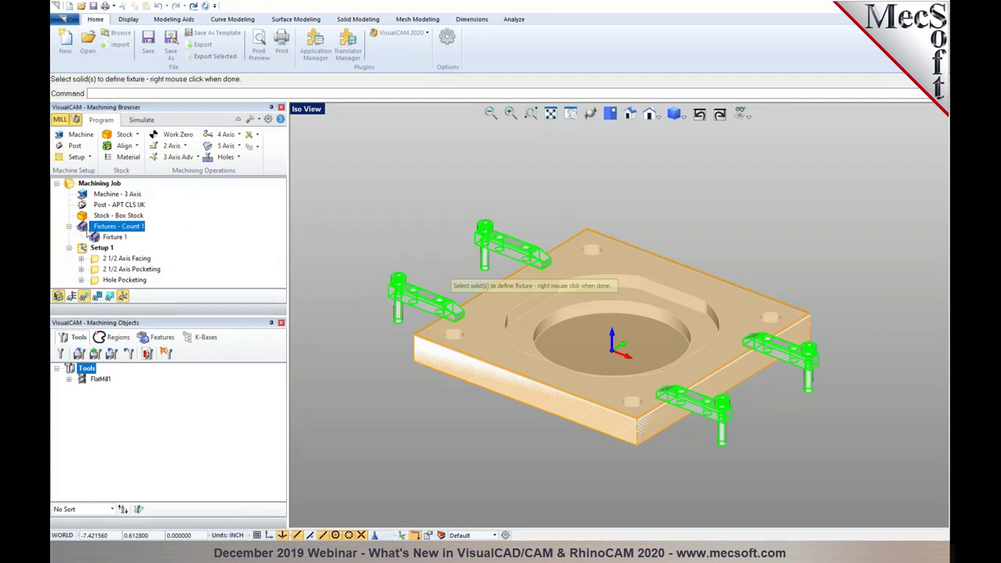
pyautogui.scroll(3, 316, 285)
pyautogui.moveTo(460, 338); pyautogui.dragTo(400, 250)
pyautogui.scroll(-3, 394, 247)
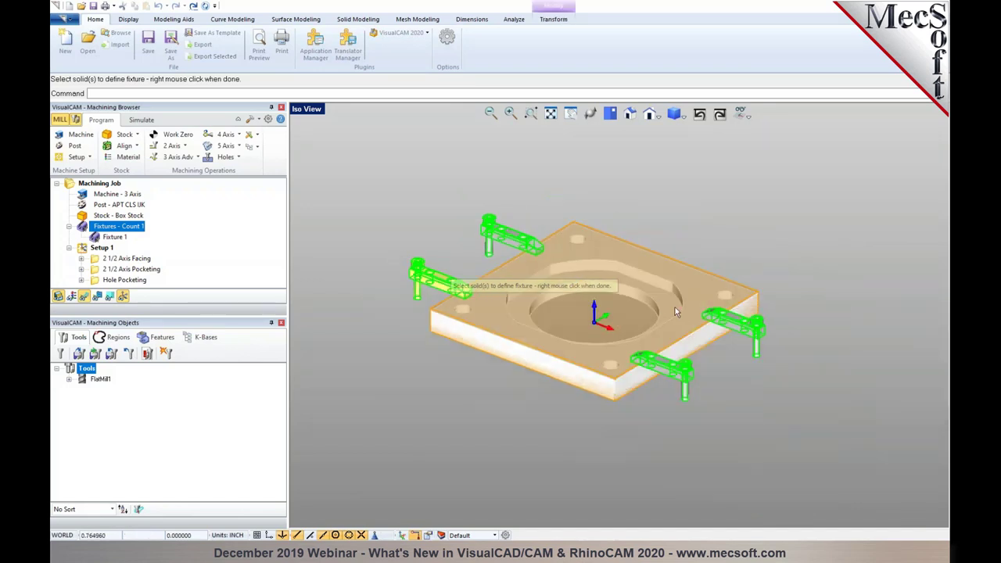
pyautogui.scroll(3, 677, 313)
pyautogui.moveTo(827, 384); pyautogui.dragTo(799, 329)
pyautogui.rightClick(842, 295)
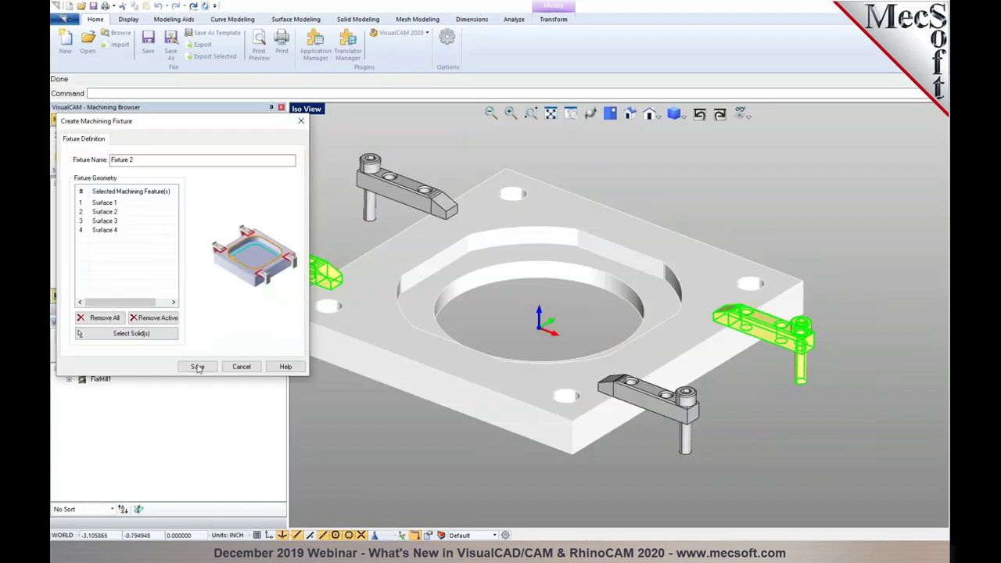
# Step: Save Fixture 2 and highlight each fixture group's clamps in turn
pyautogui.click(198, 367)
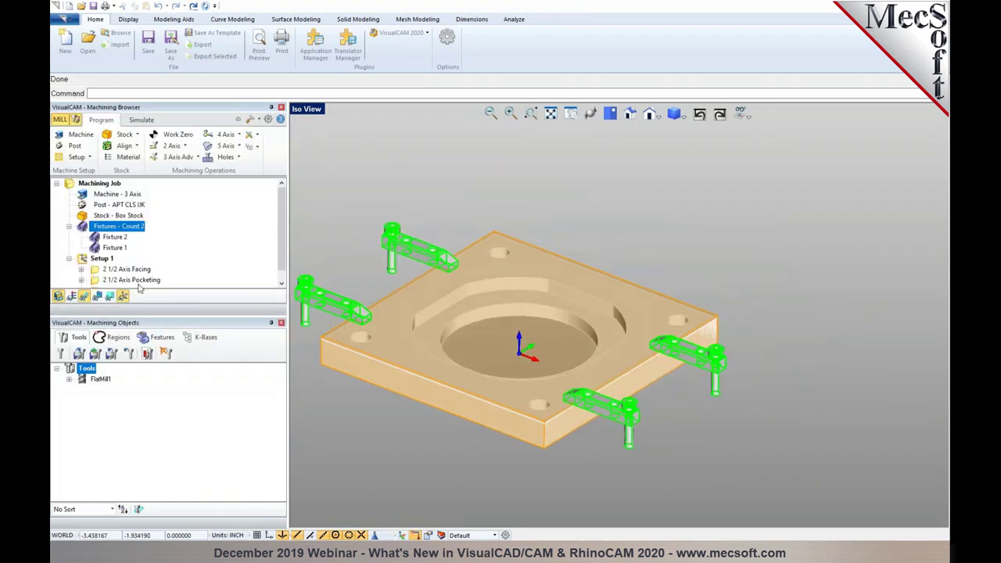
pyautogui.click(115, 237)
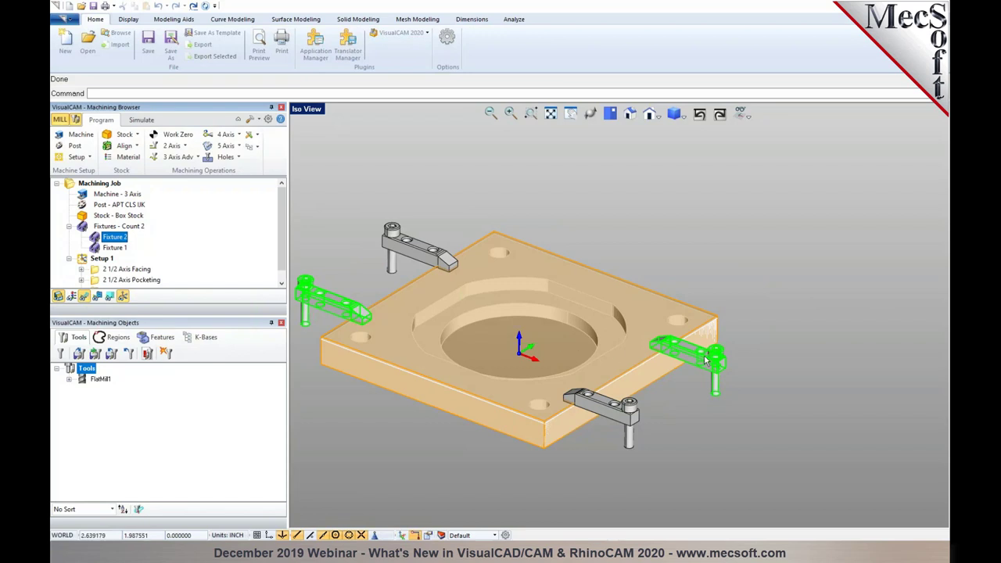
pyautogui.click(122, 250)
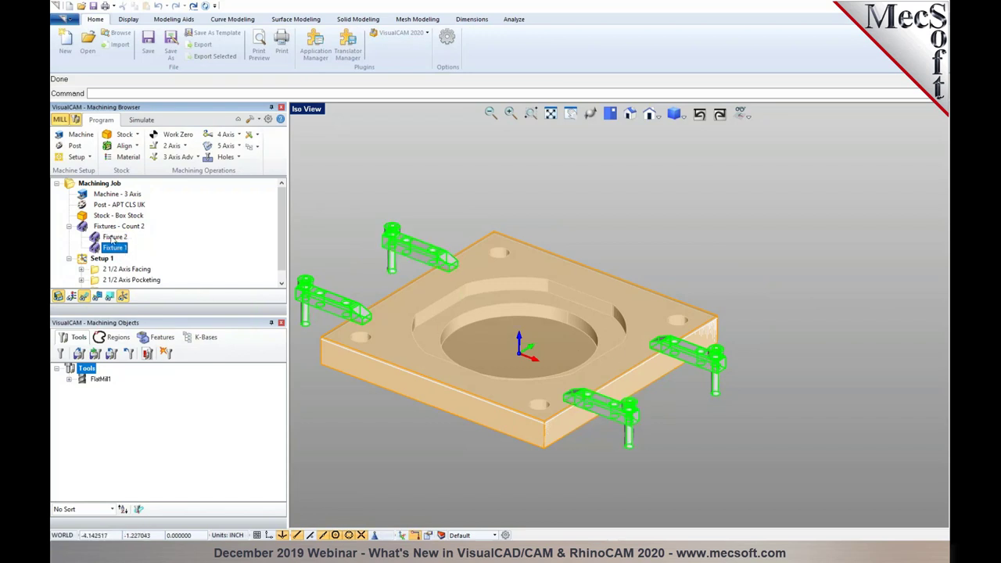
pyautogui.click(114, 237)
pyautogui.click(116, 227)
pyautogui.click(115, 248)
# Step: Enlarge the machining tree to show all three operations and select Setup 1
pyautogui.moveTo(166, 316); pyautogui.dragTo(166, 349)
pyautogui.moveTo(415, 429); pyautogui.dragTo(471, 396, button='right')
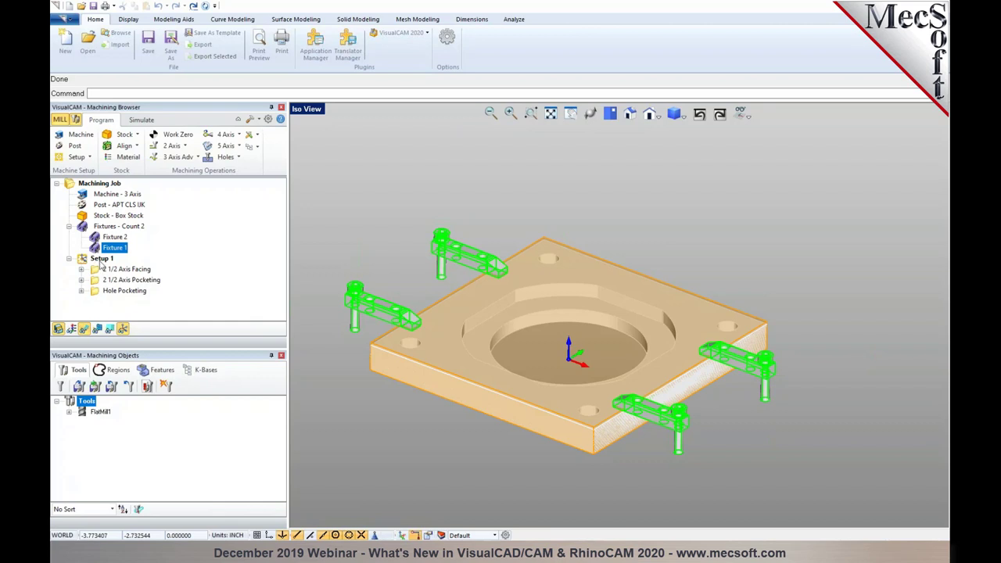
pyautogui.click(100, 261)
# Step: Simulate Setup 1's facing, pocketing and hole pocketing cuts, then reset the stock to uncut
pyautogui.rightClick(99, 260)
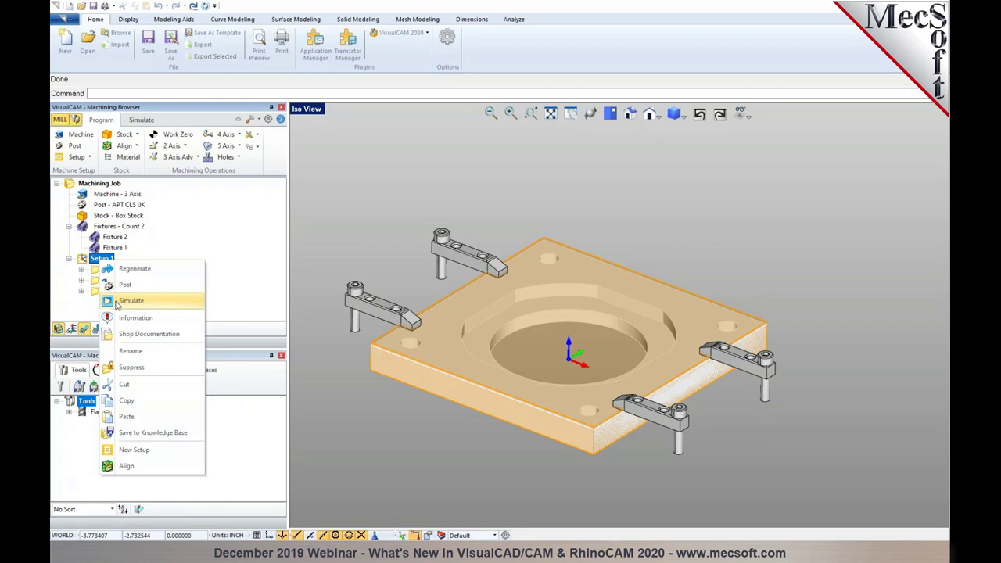
pyautogui.click(116, 303)
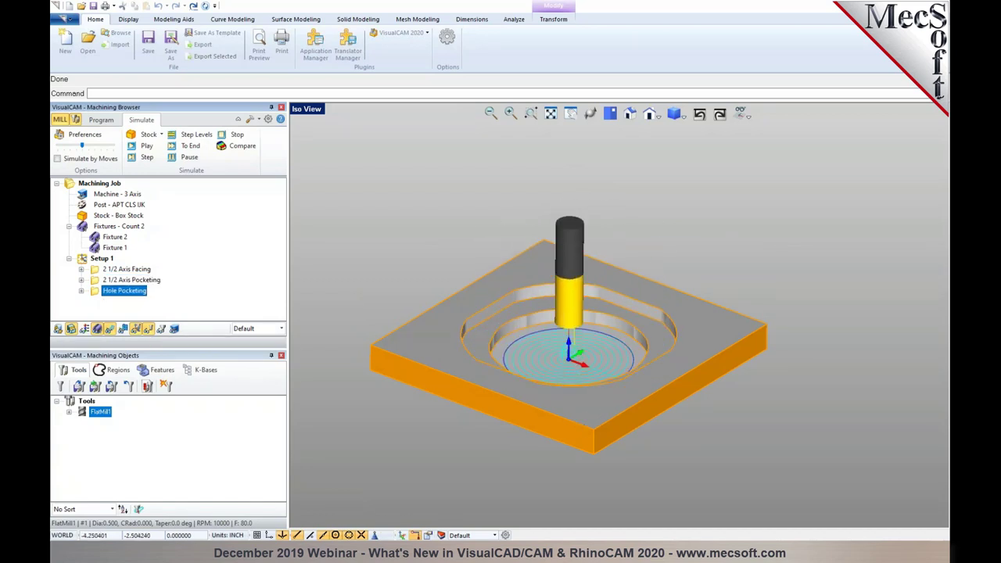
pyautogui.click(100, 259)
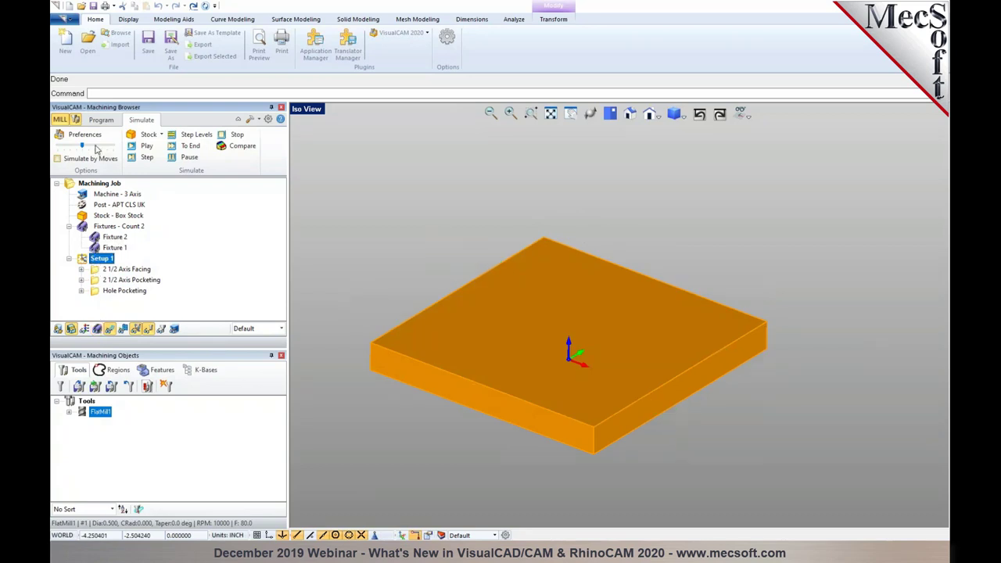
# Step: Assign Fixture 1 to Setup 1 and simulate until the fixture collision error appears
pyautogui.doubleClick(84, 260)
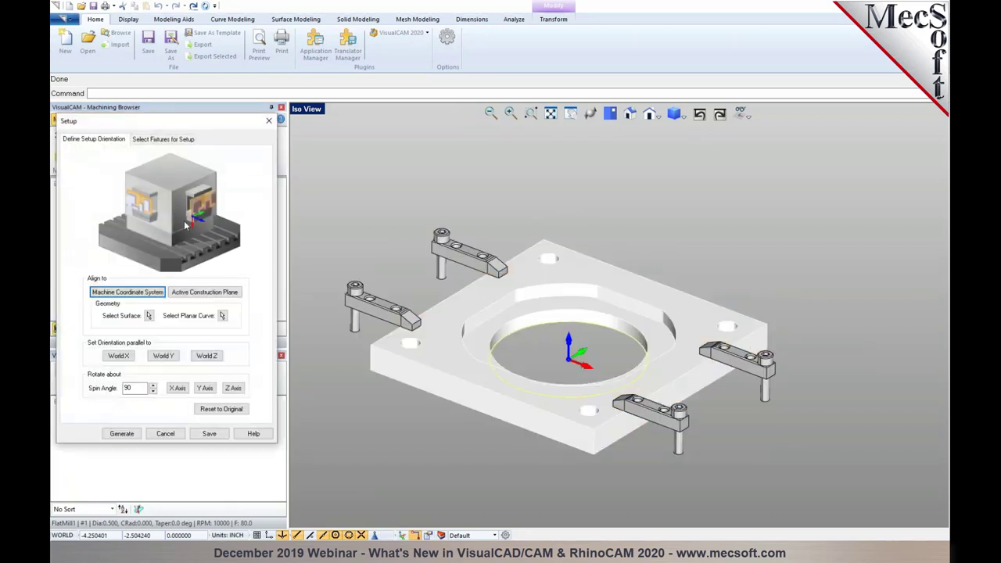
pyautogui.click(167, 140)
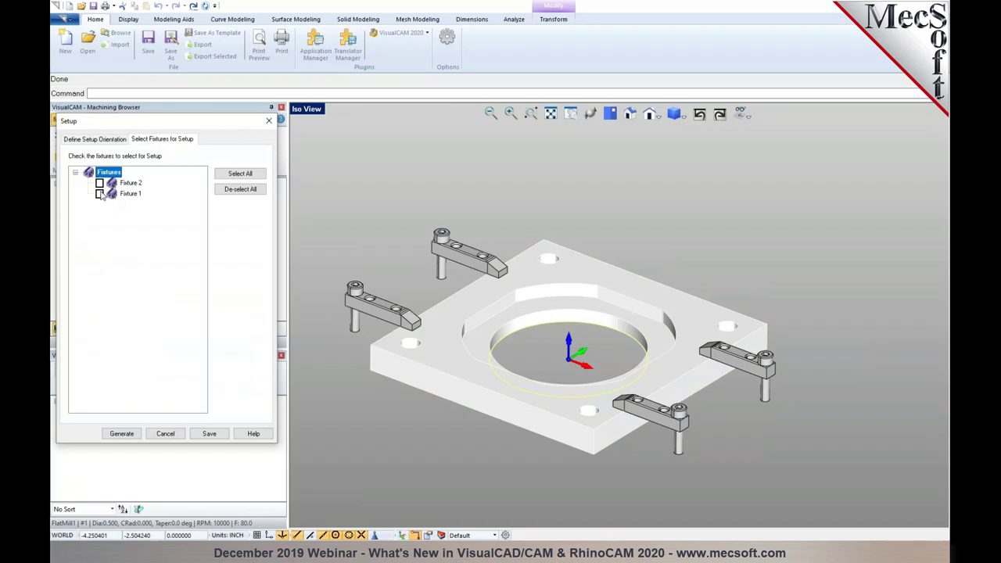
pyautogui.click(100, 194)
pyautogui.click(119, 433)
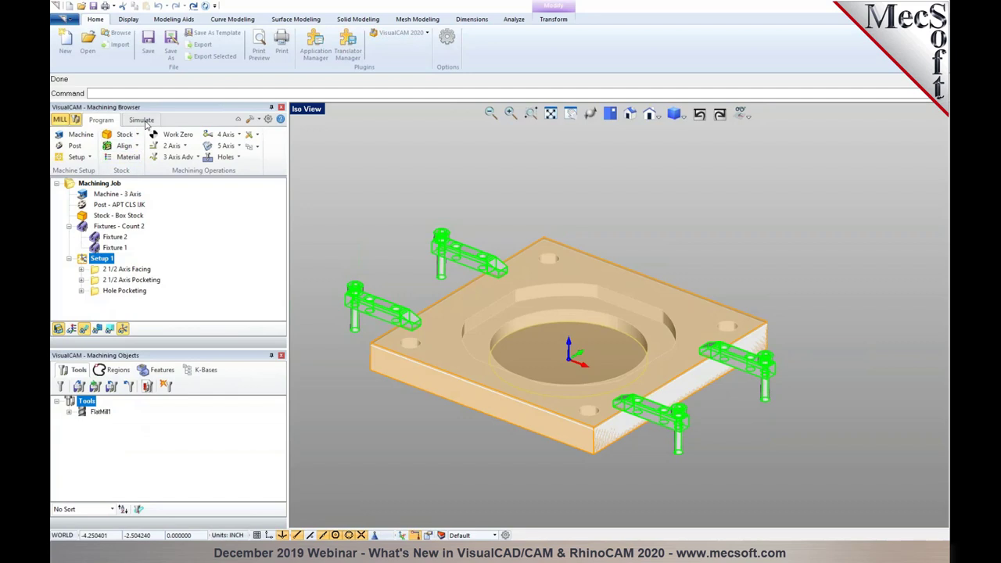
pyautogui.click(141, 120)
pyautogui.click(143, 146)
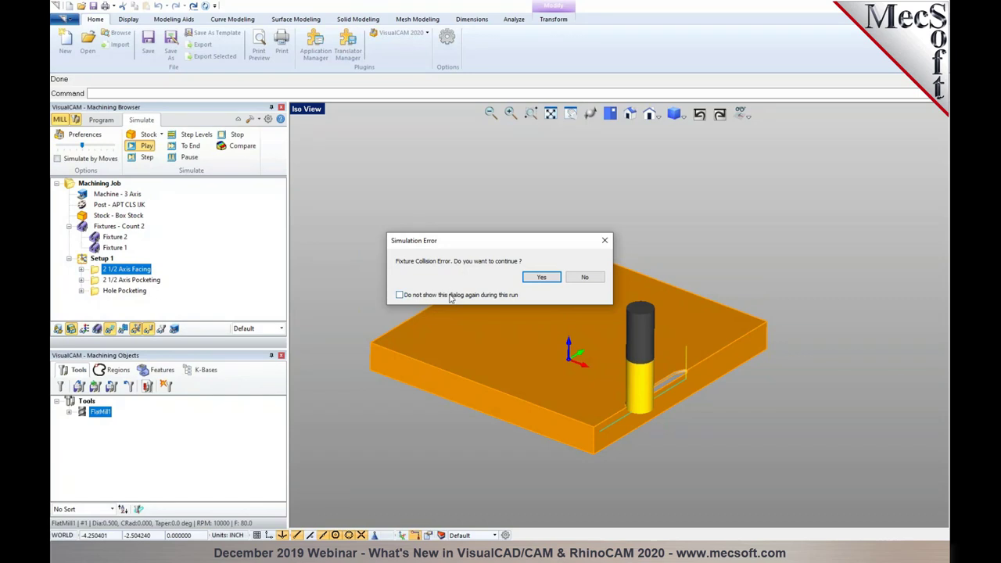
# Step: Continue past the collision and replay Setup 1's simulation with the clamps shown
pyautogui.click(532, 279)
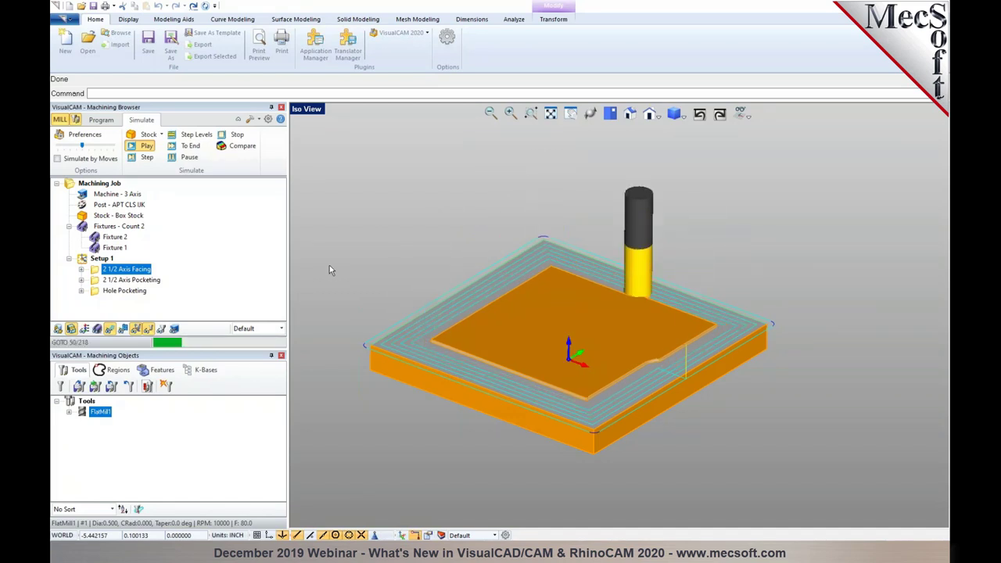
pyautogui.click(97, 329)
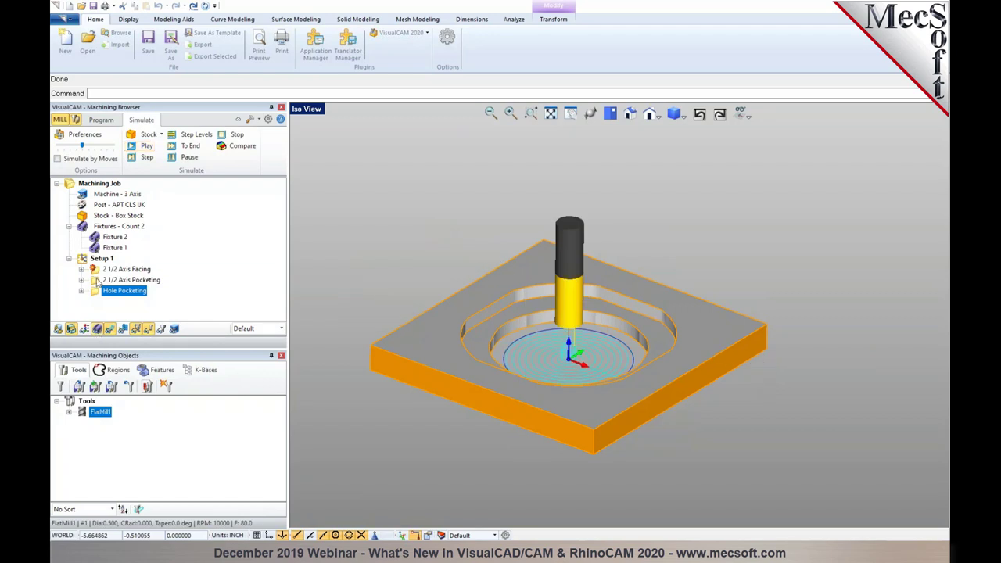
pyautogui.click(100, 261)
pyautogui.click(146, 147)
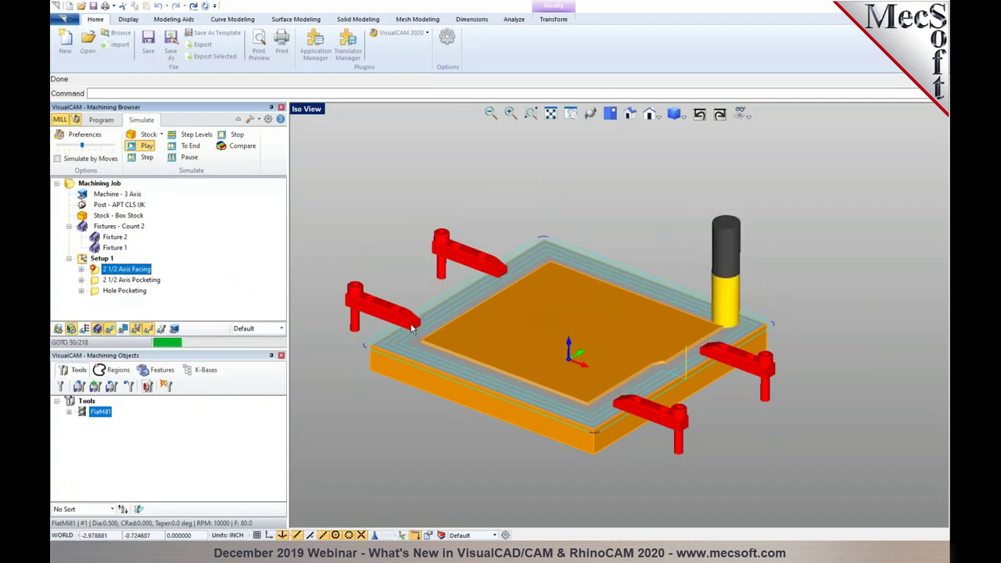
pyautogui.scroll(3, 409, 329)
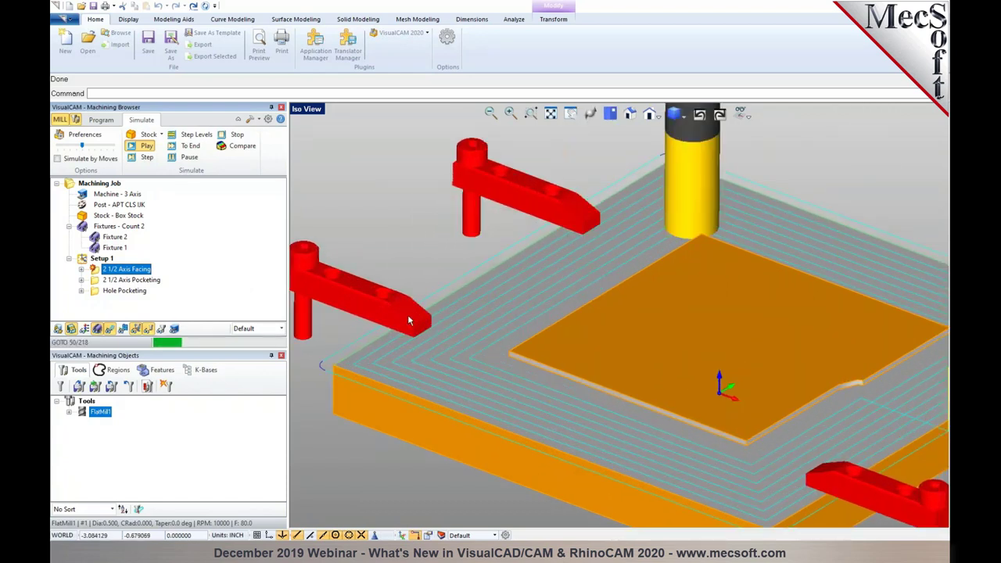
pyautogui.scroll(-3, 466, 285)
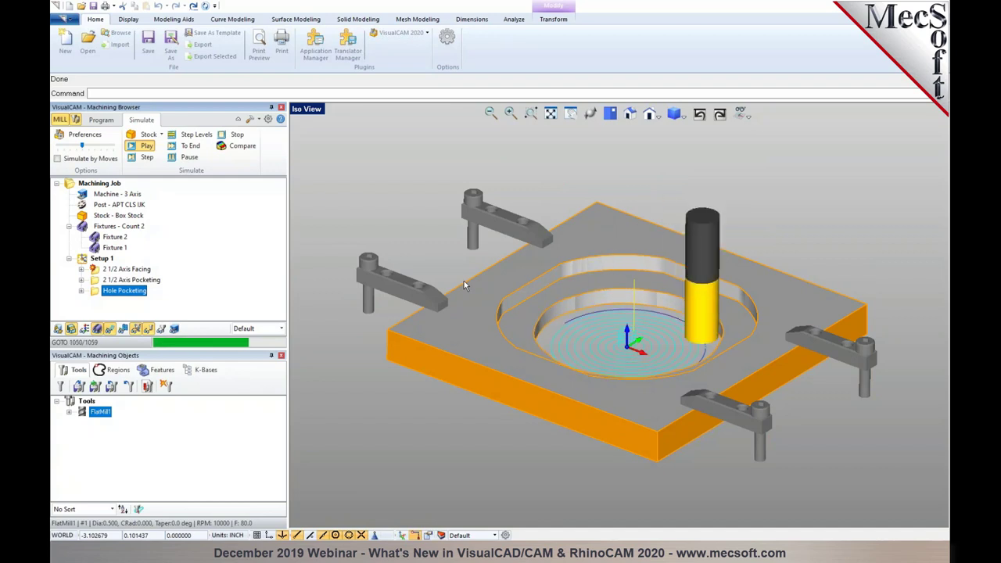
# Step: Step the 2 1/2 Axis Facing toolpath's move list to moves 13 and 19, then close it
pyautogui.click(143, 269)
pyautogui.click(80, 269)
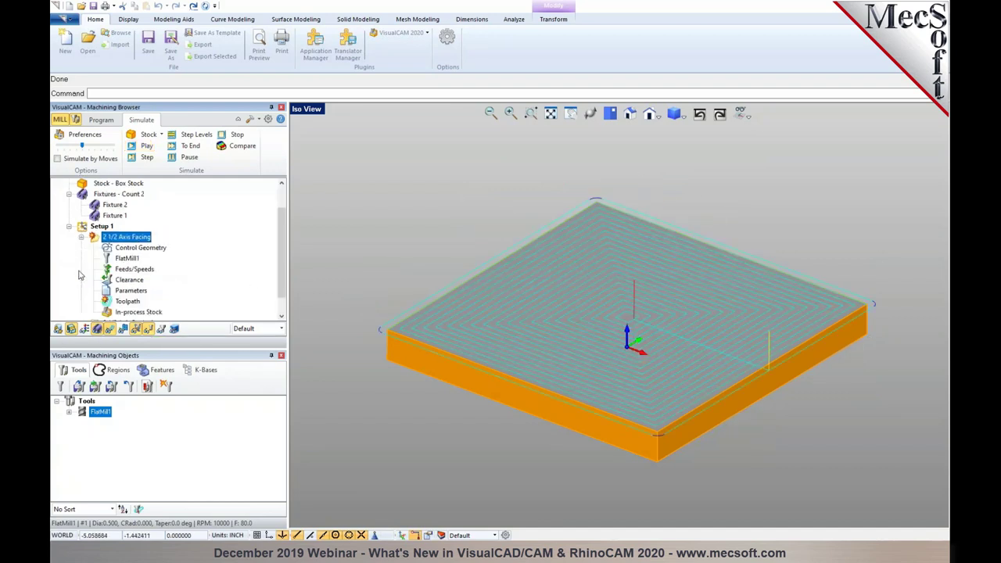
pyautogui.click(107, 302)
pyautogui.moveTo(162, 457); pyautogui.dragTo(605, 316)
pyautogui.click(358, 272)
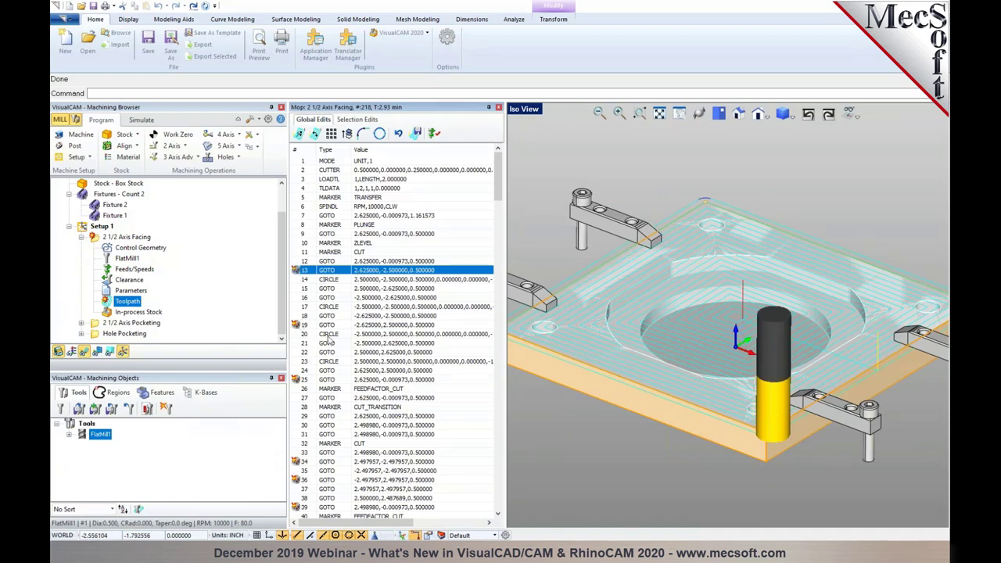
pyautogui.click(392, 329)
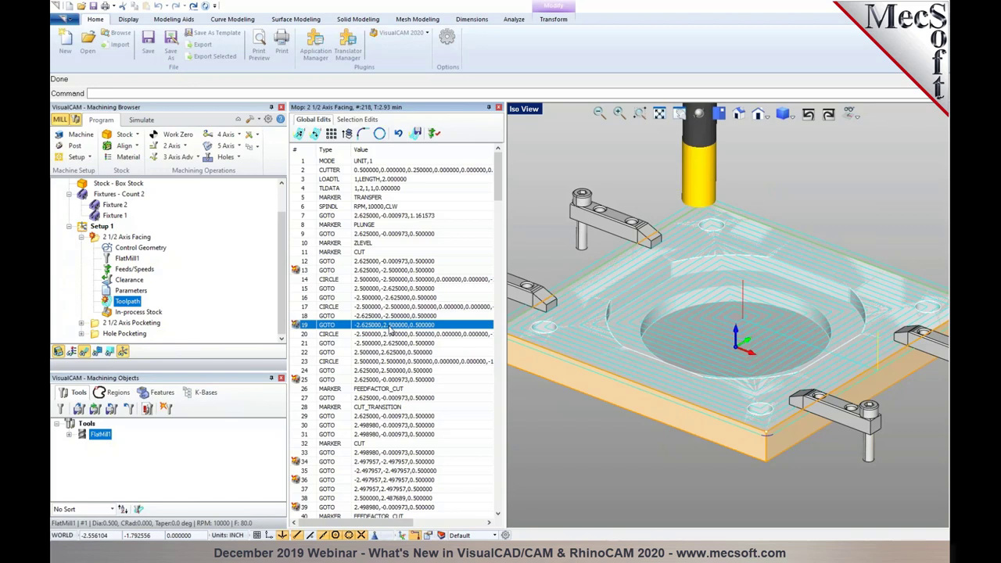
pyautogui.click(498, 109)
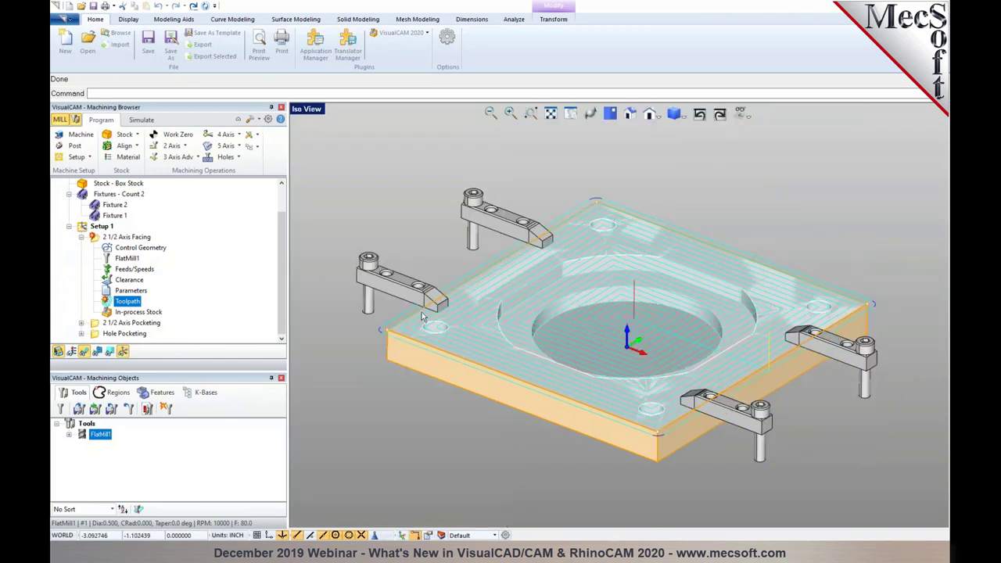
# Step: Confirm Fixture 1 is selected in Setup 1's fixtures, then cancel the settings
pyautogui.click(100, 227)
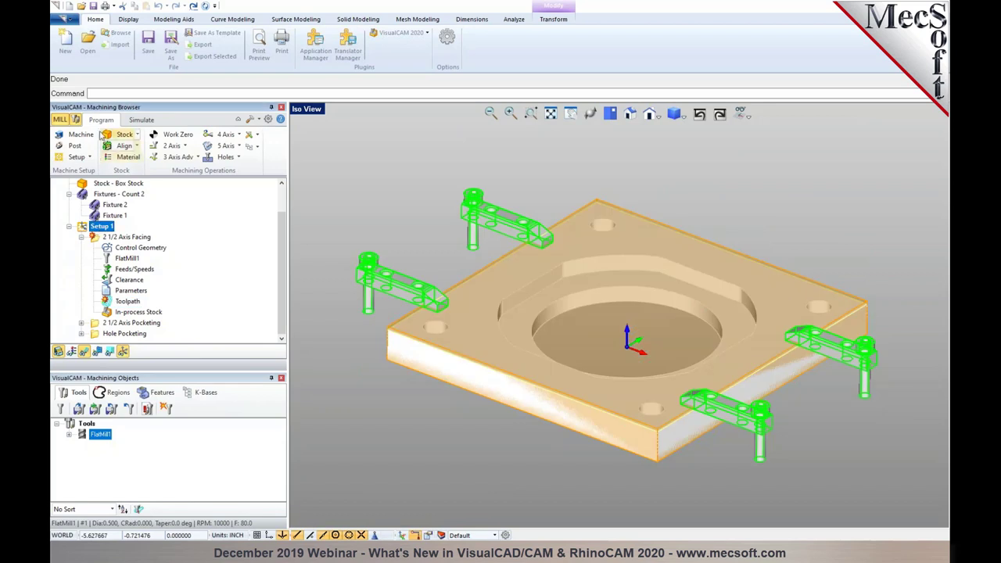
pyautogui.doubleClick(83, 227)
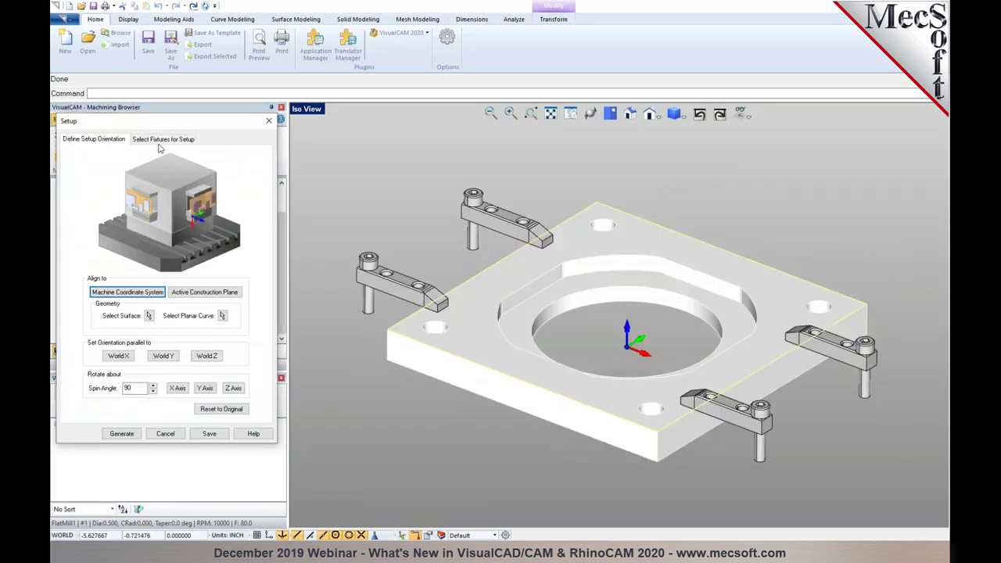
pyautogui.click(161, 140)
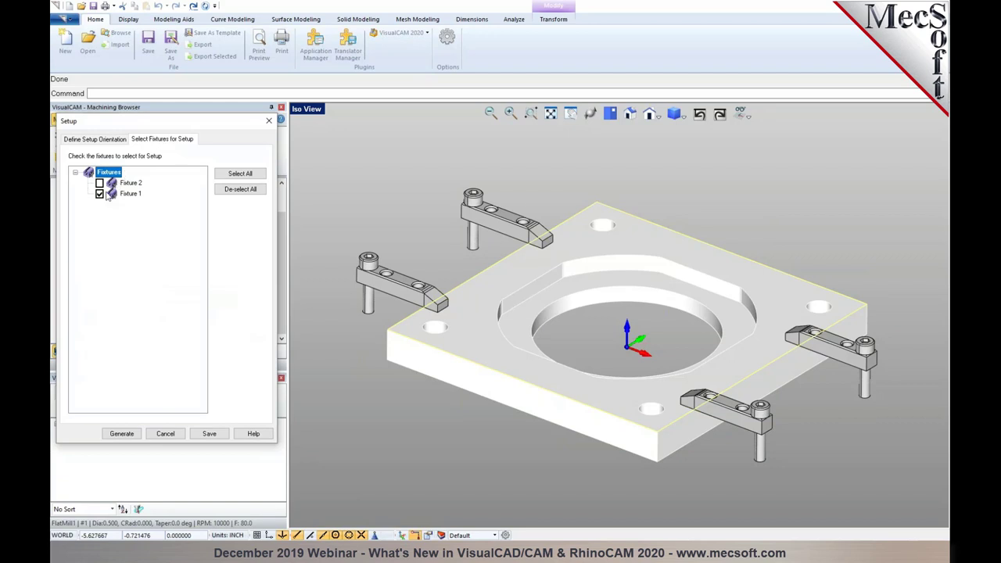
pyautogui.click(165, 433)
# Step: Regenerate the 2 1/2 Axis Facing toolpath around the clamps and zoom in to inspect it
pyautogui.click(123, 237)
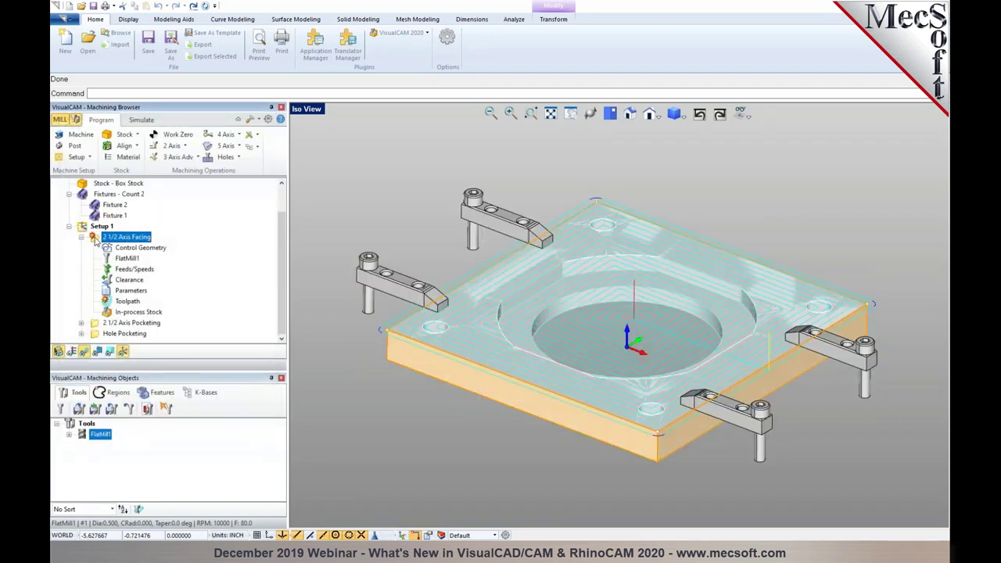
pyautogui.click(81, 237)
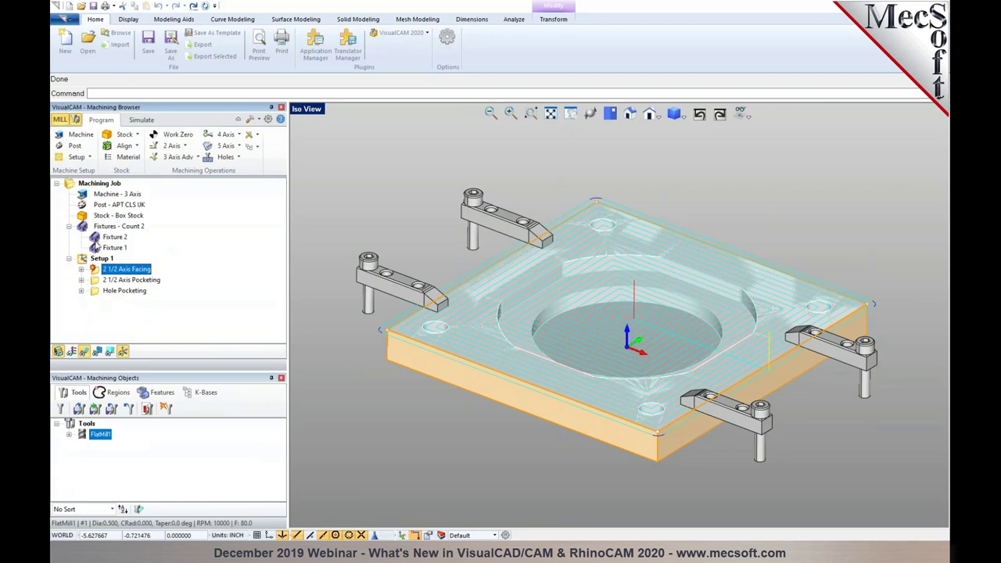
pyautogui.rightClick(104, 275)
pyautogui.click(110, 278)
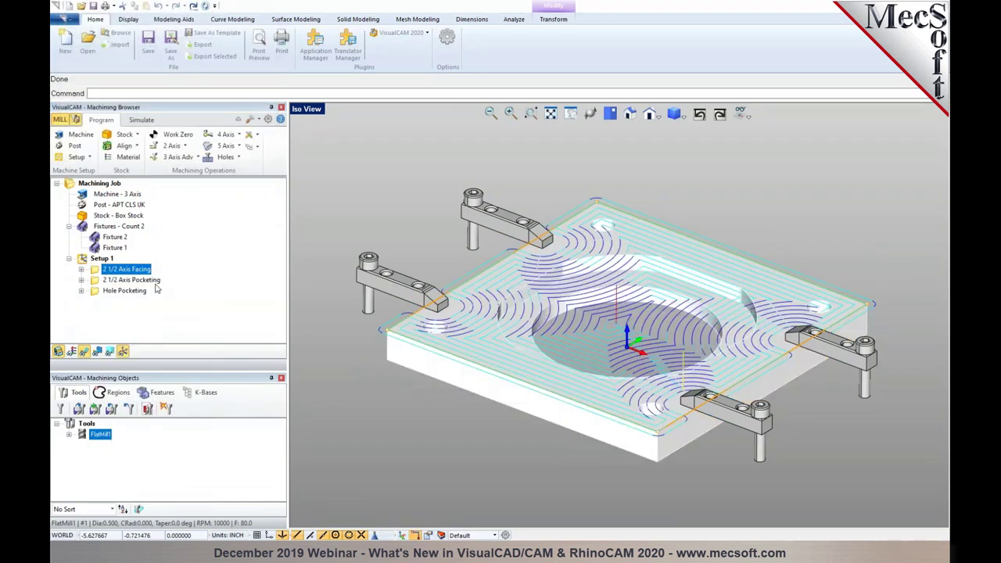
pyautogui.scroll(3, 389, 311)
pyautogui.scroll(4, 389, 310)
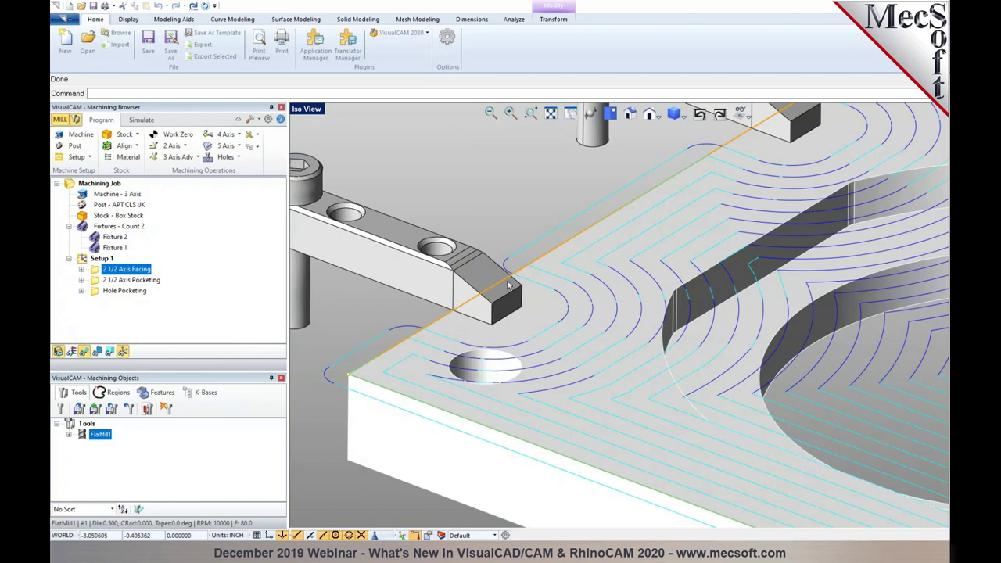
pyautogui.scroll(-2, 507, 286)
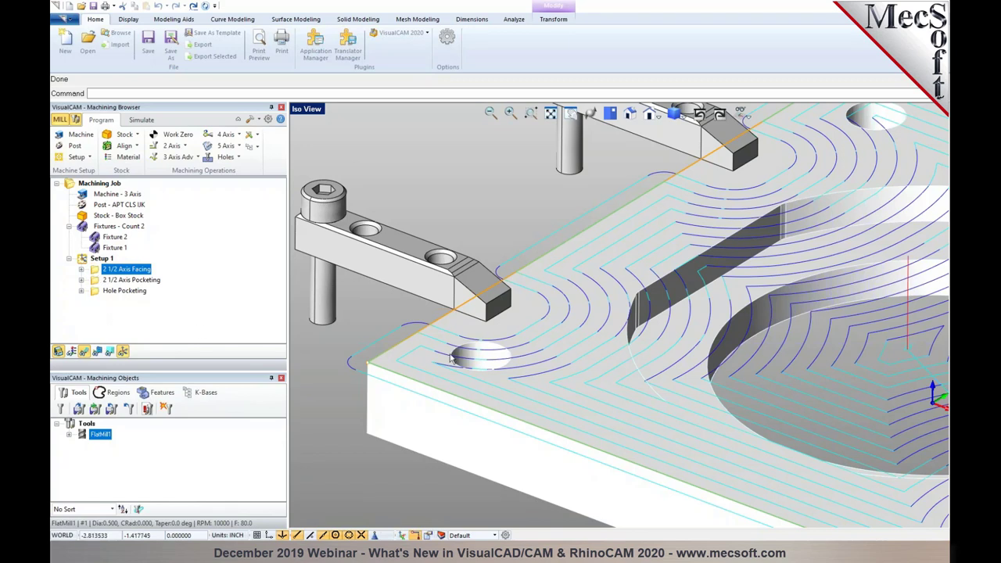
# Step: Review Setup 1's assigned fixtures again and close without changes
pyautogui.doubleClick(86, 260)
pyautogui.click(164, 141)
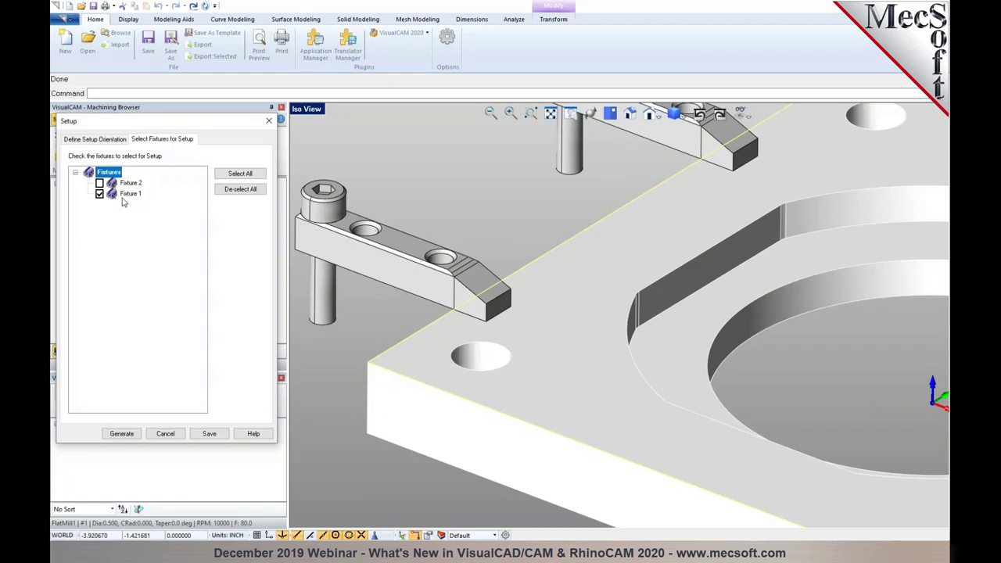
pyautogui.click(165, 435)
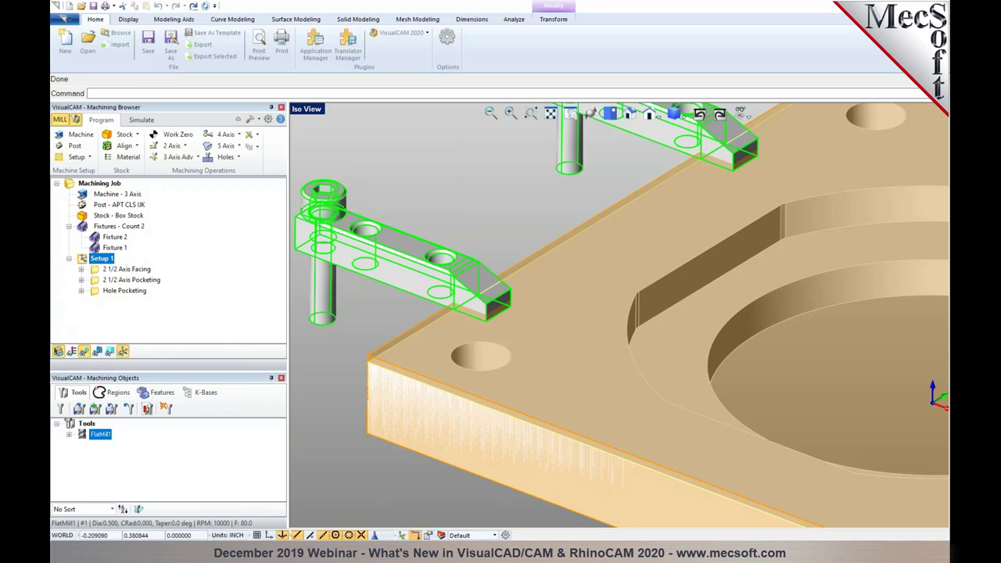
# Step: Browse the Features, Stock and Cutting Tools preference pages, then cancel without changes
pyautogui.click(267, 119)
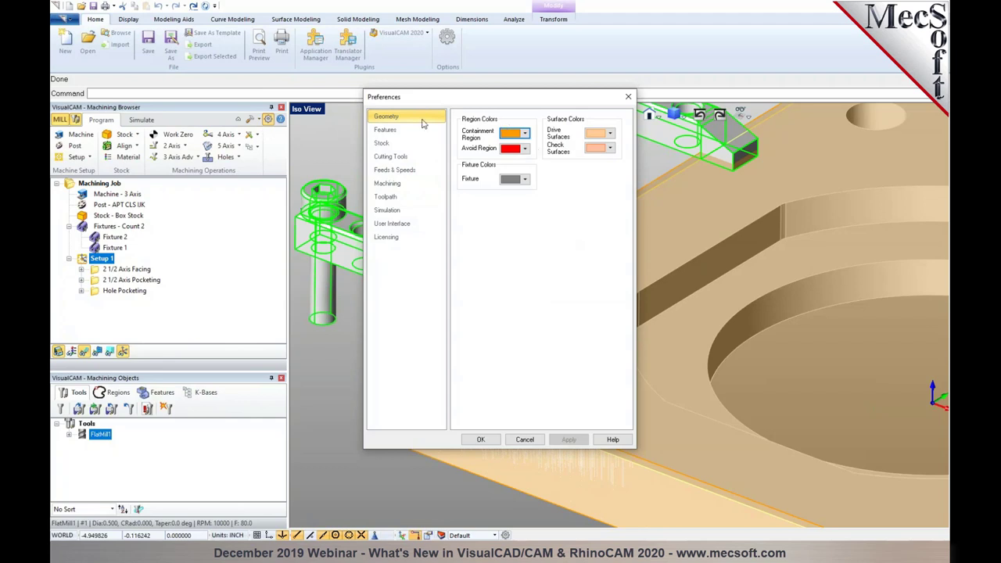
pyautogui.click(384, 130)
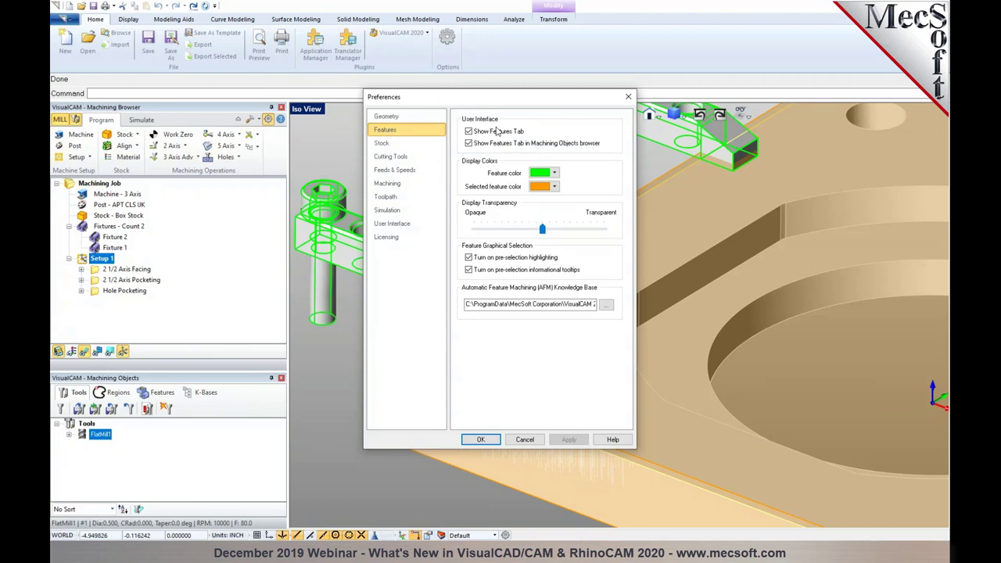
pyautogui.click(383, 144)
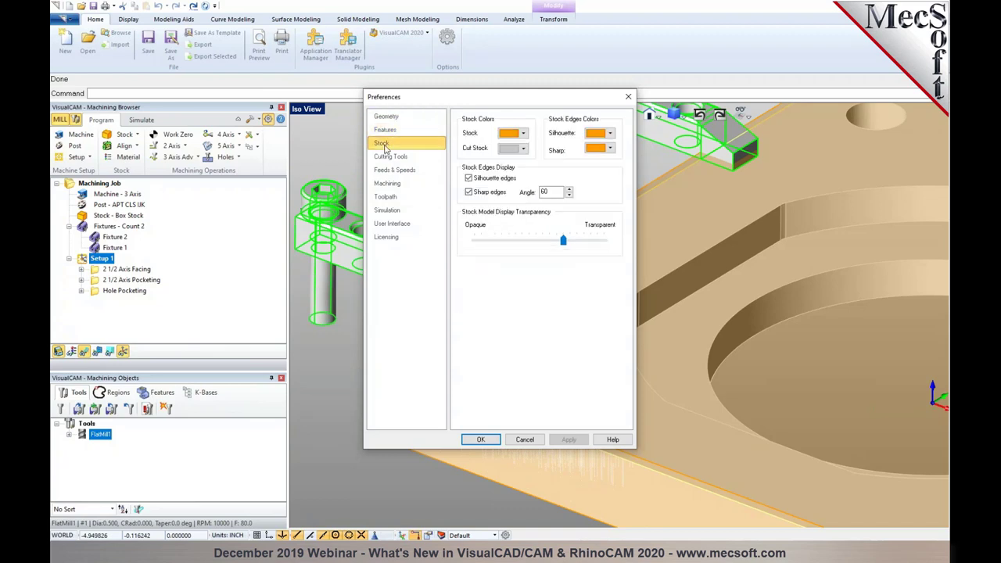
pyautogui.click(389, 157)
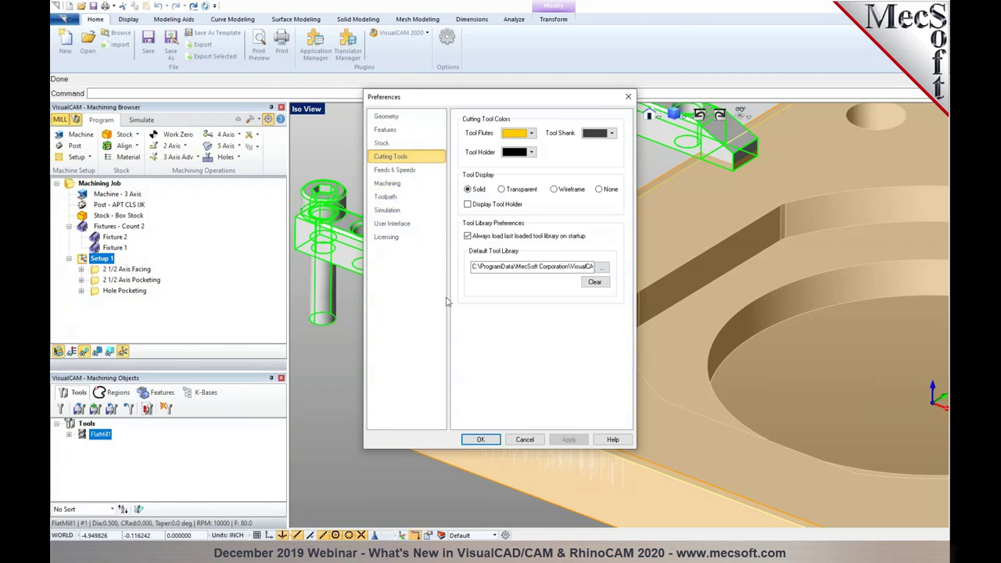
pyautogui.click(522, 441)
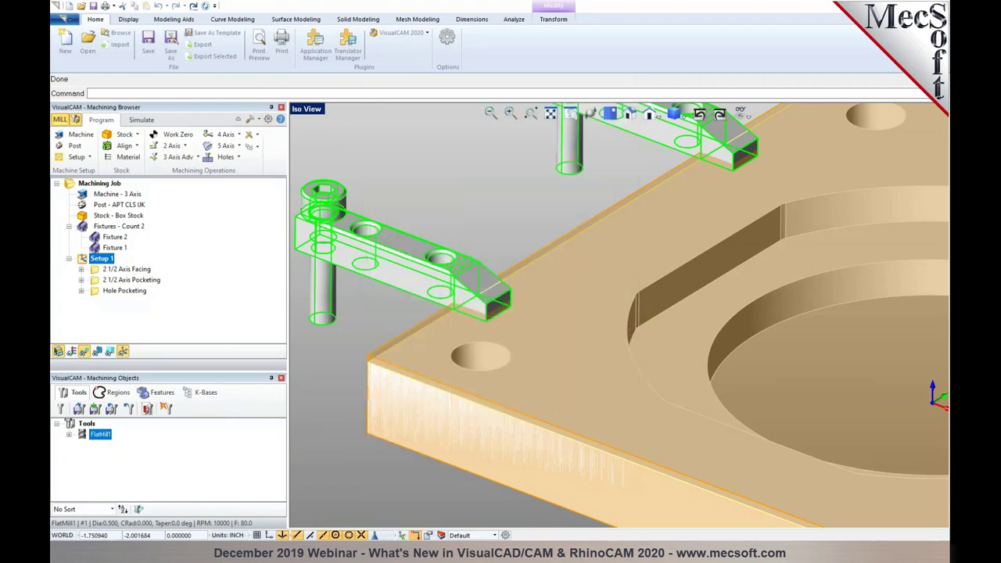
pyautogui.scroll(-5, 406, 368)
# Step: Open Taper_Holder_Example.3dm, discarding unsaved changes to Slotting&Clearance.3dm
pyautogui.scroll(-1, 364, 235)
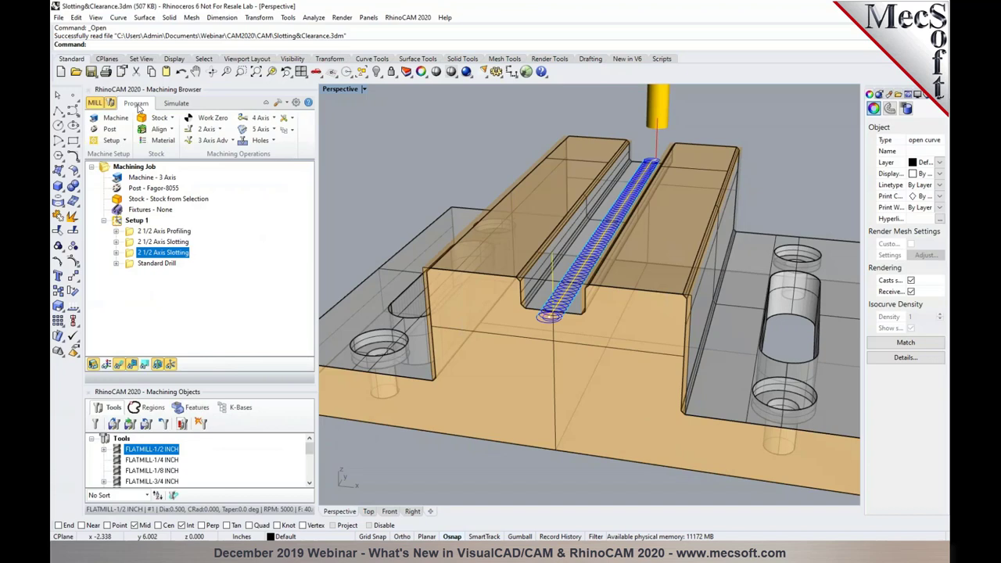
pyautogui.click(76, 71)
pyautogui.click(513, 315)
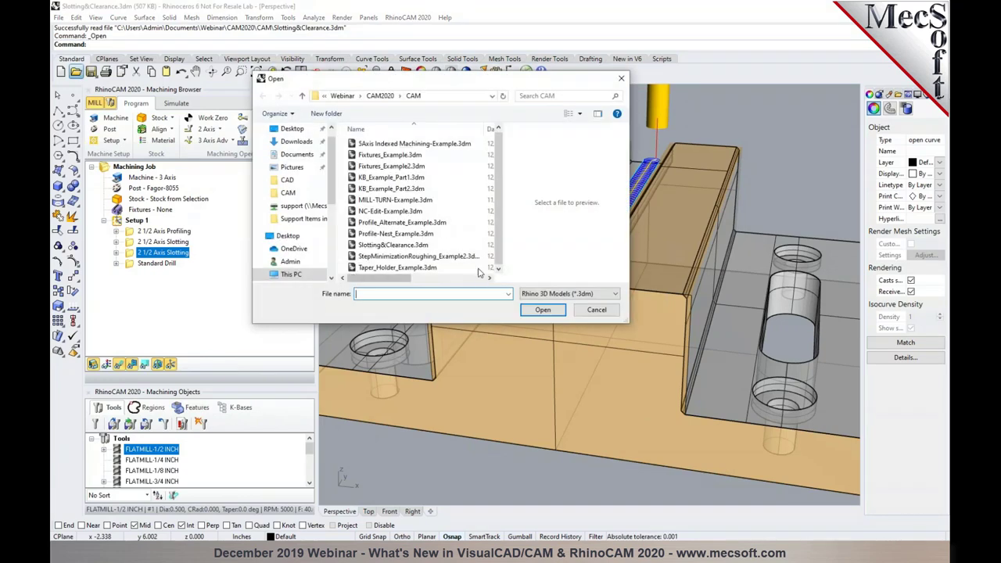
pyautogui.click(422, 267)
pyautogui.click(543, 310)
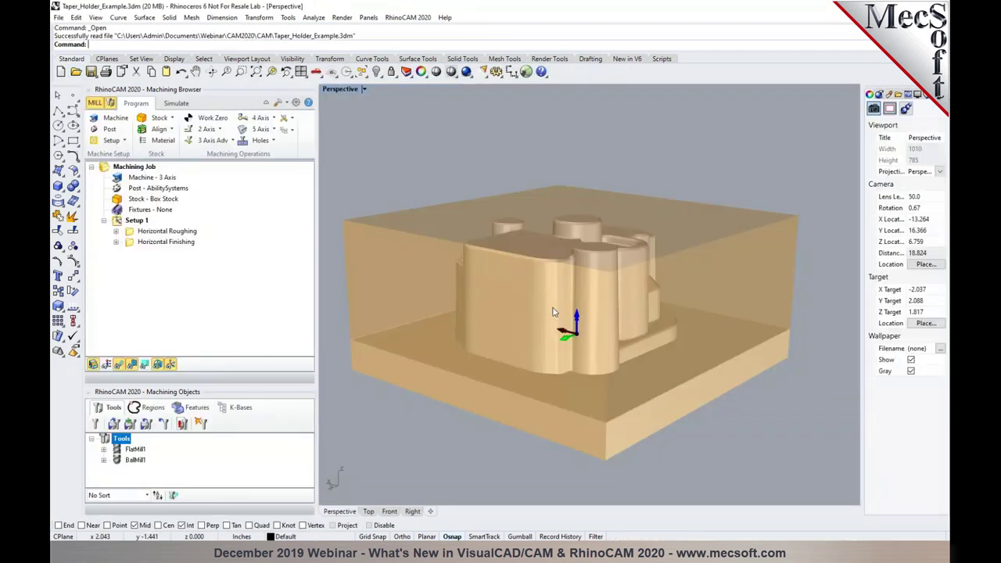
pyautogui.click(94, 423)
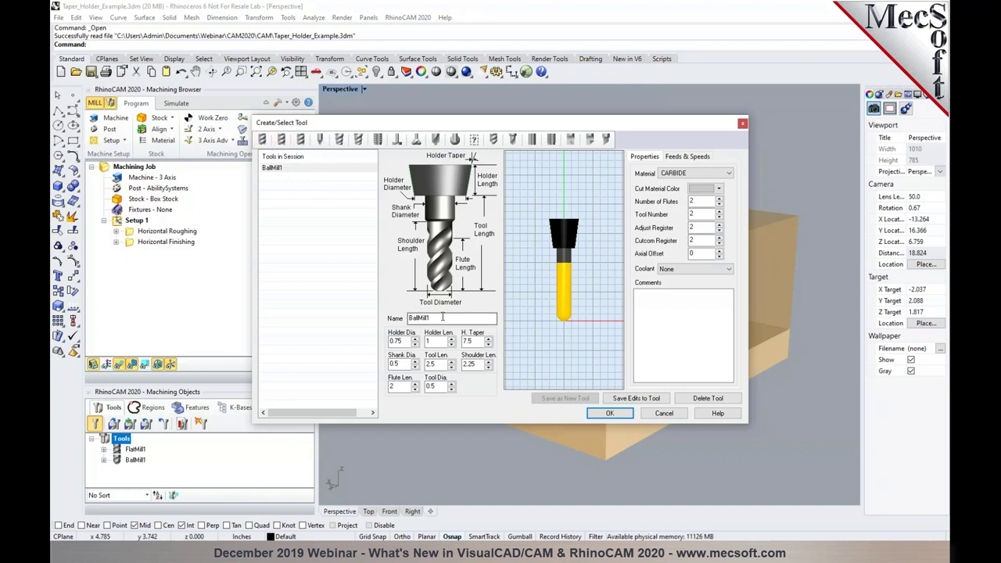
pyautogui.click(662, 414)
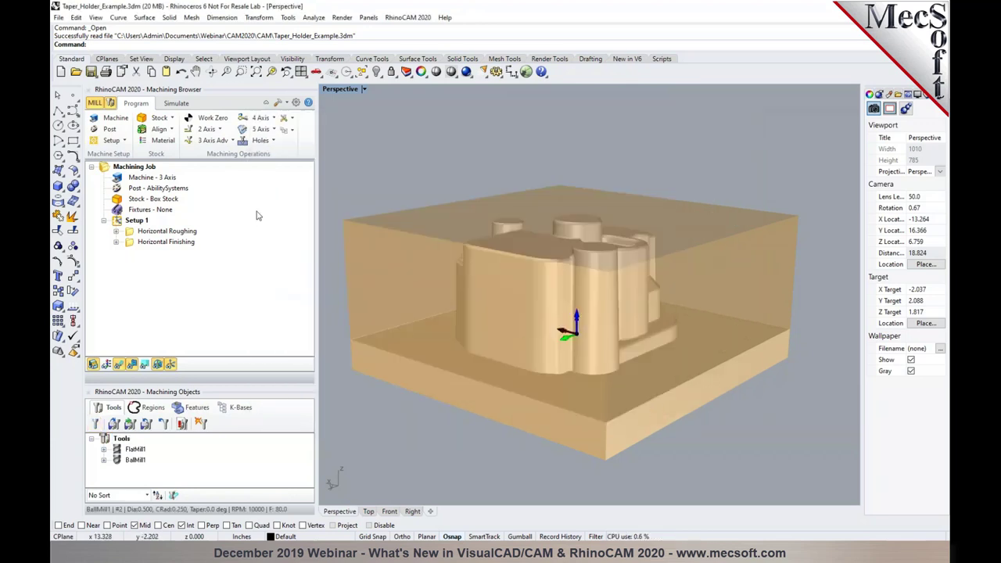
# Step: Simulate the Horizontal Roughing operation straight to the end
pyautogui.click(167, 232)
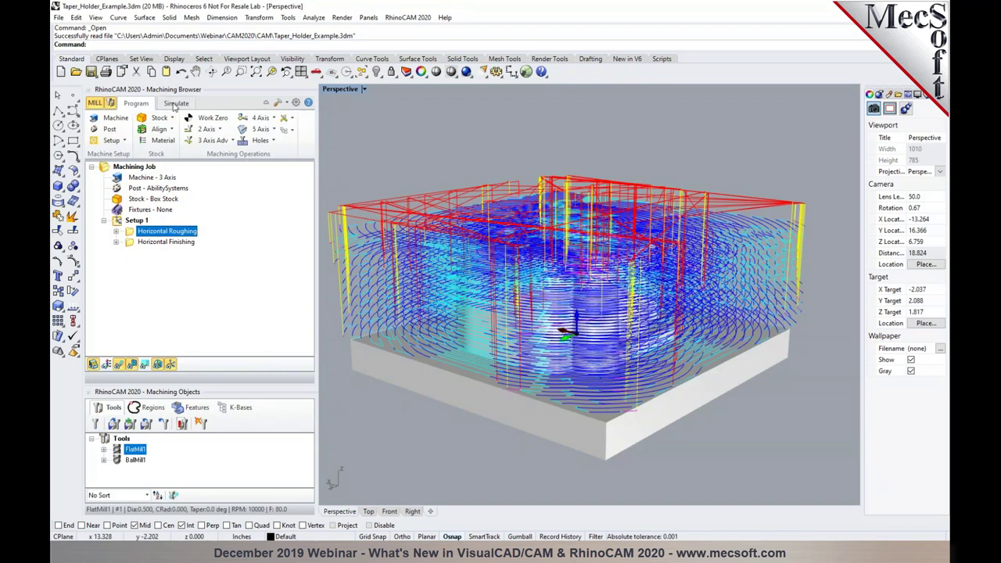
pyautogui.click(176, 103)
pyautogui.click(212, 130)
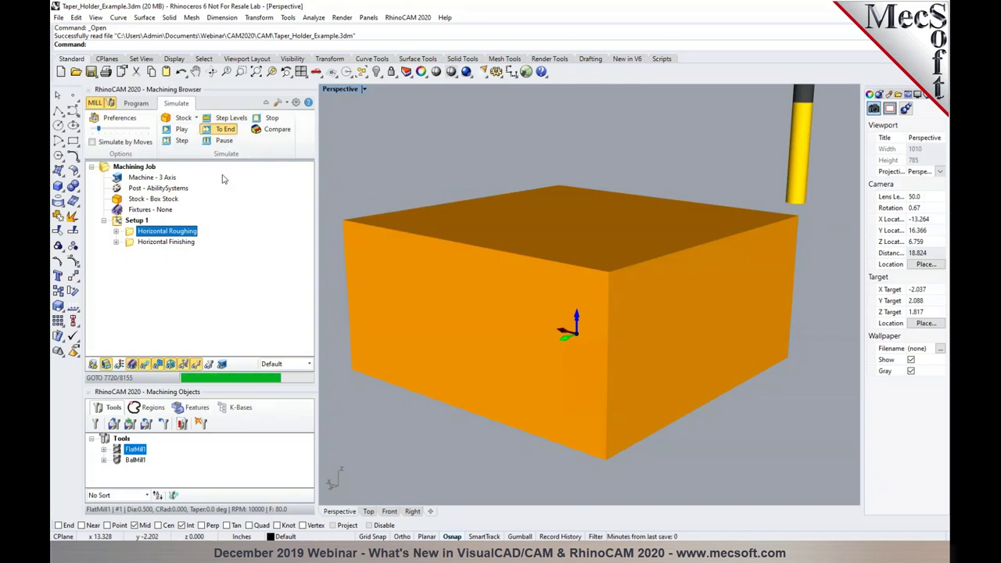
# Step: Start the Horizontal Finishing simulation on the roughed taper holder
pyautogui.click(151, 243)
pyautogui.click(180, 129)
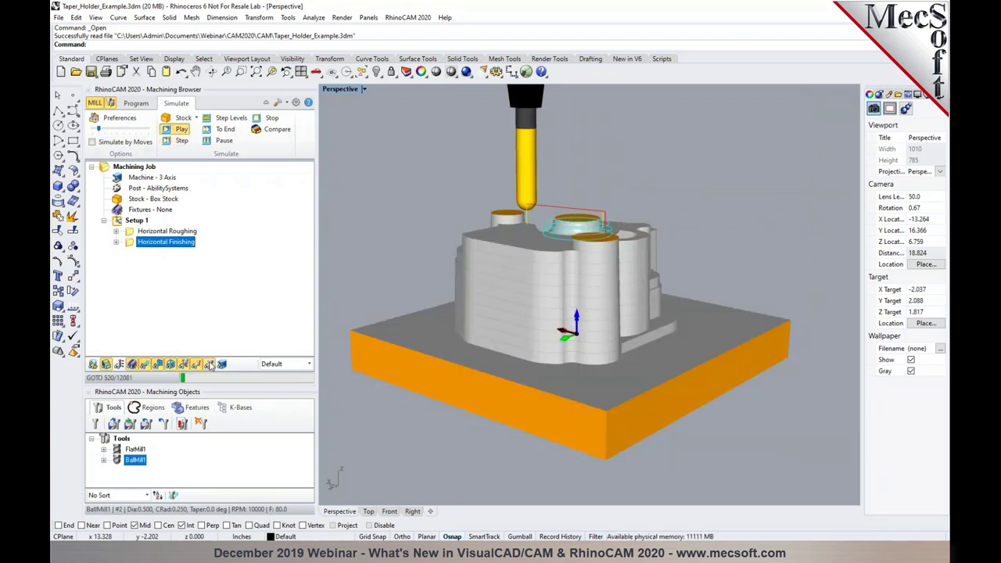
pyautogui.scroll(-2, 546, 388)
pyautogui.scroll(3, 539, 328)
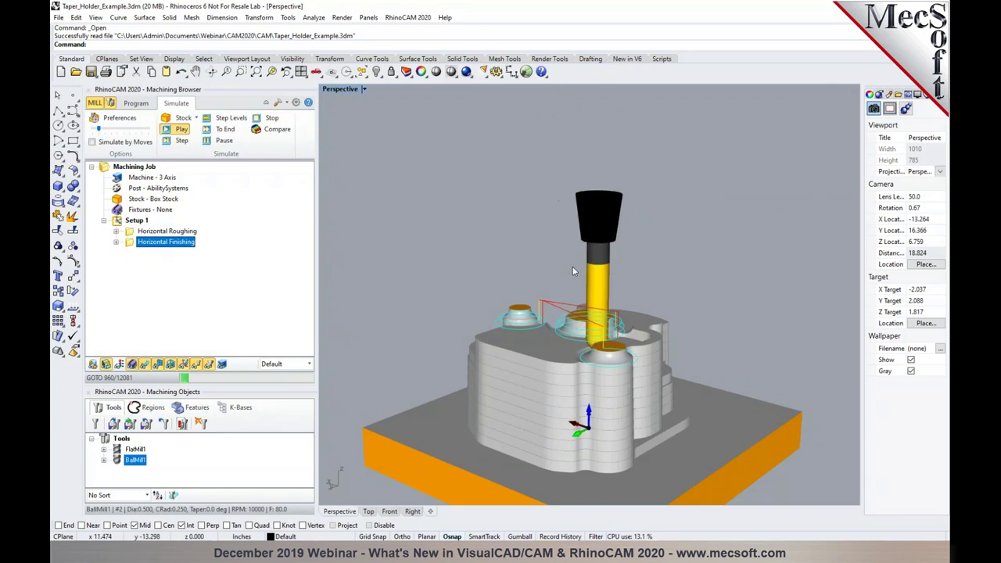
pyautogui.scroll(-2, 549, 252)
pyautogui.scroll(3, 568, 341)
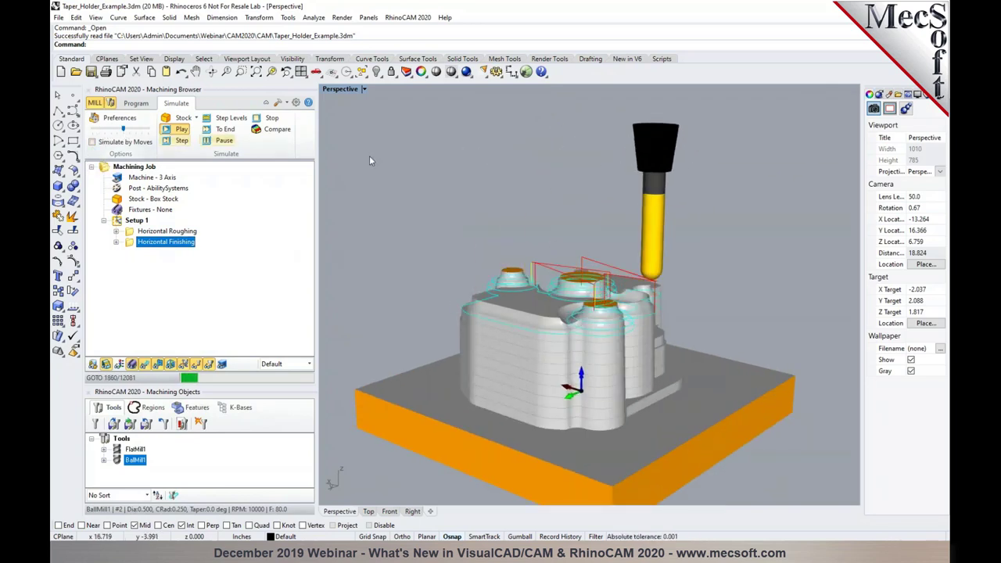
pyautogui.scroll(3, 496, 226)
pyautogui.scroll(-3, 574, 339)
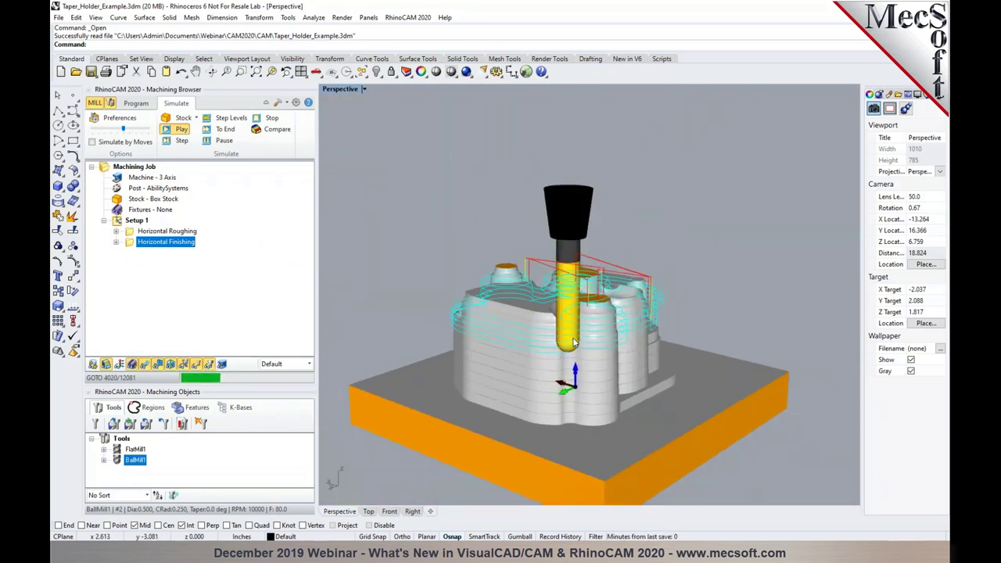
# Step: Hide the toolpath lines and jump the finishing simulation to its end
pyautogui.click(148, 367)
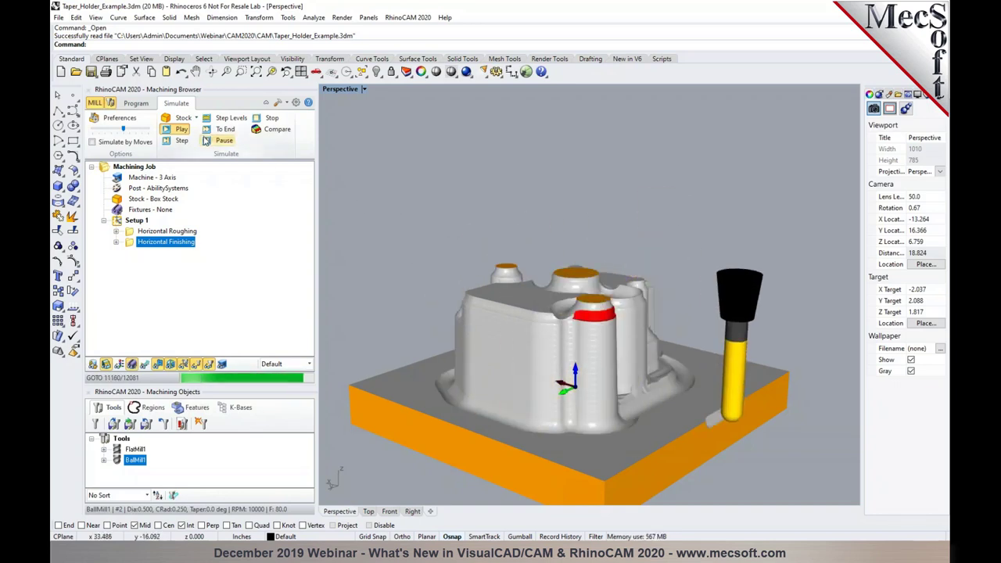
pyautogui.scroll(4, 604, 321)
pyautogui.scroll(-1, 604, 321)
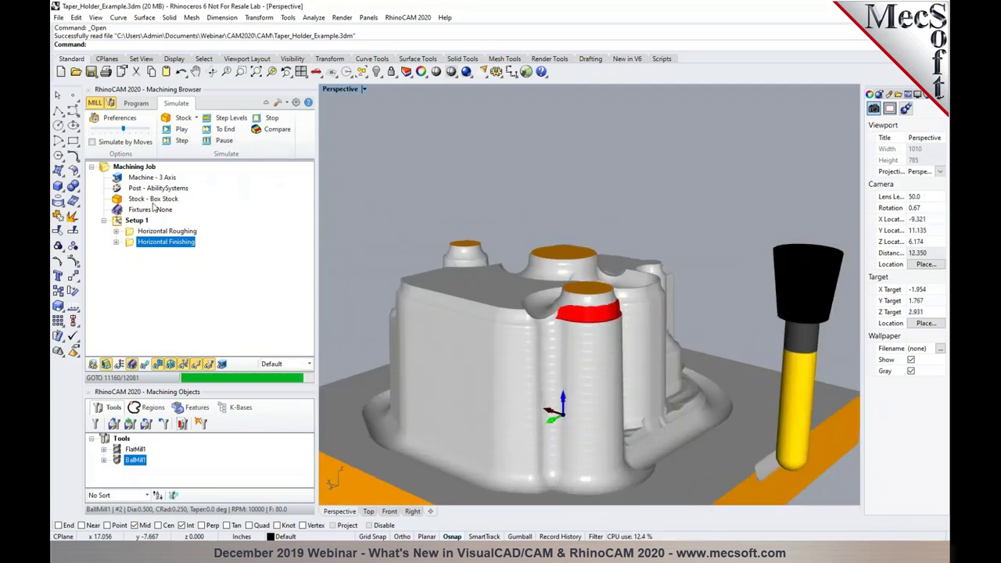
pyautogui.click(224, 129)
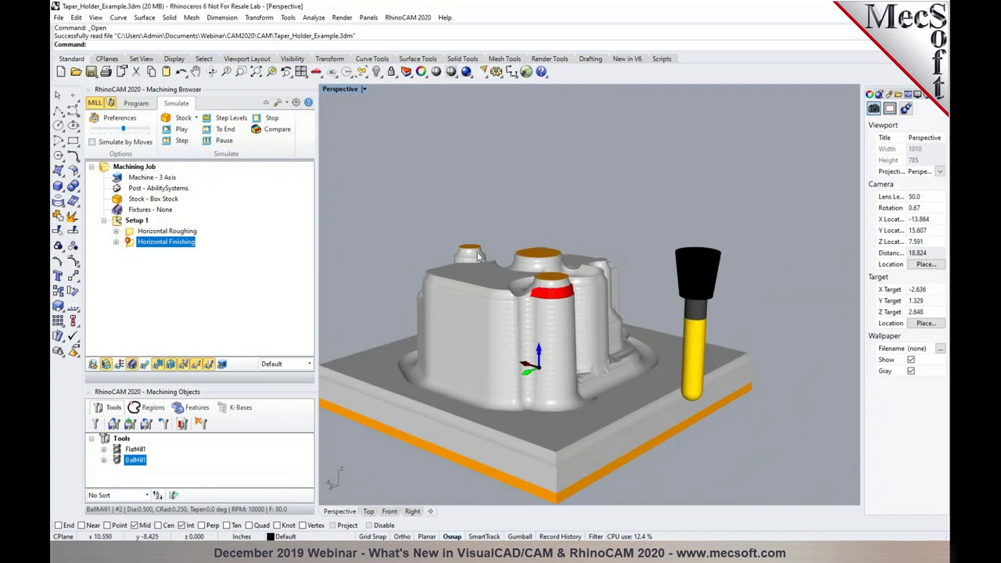
pyautogui.click(115, 242)
# Step: List Horizontal Finishing's GOTO moves and place BallMill1 at a chosen move, viewing it up close
pyautogui.doubleClick(162, 306)
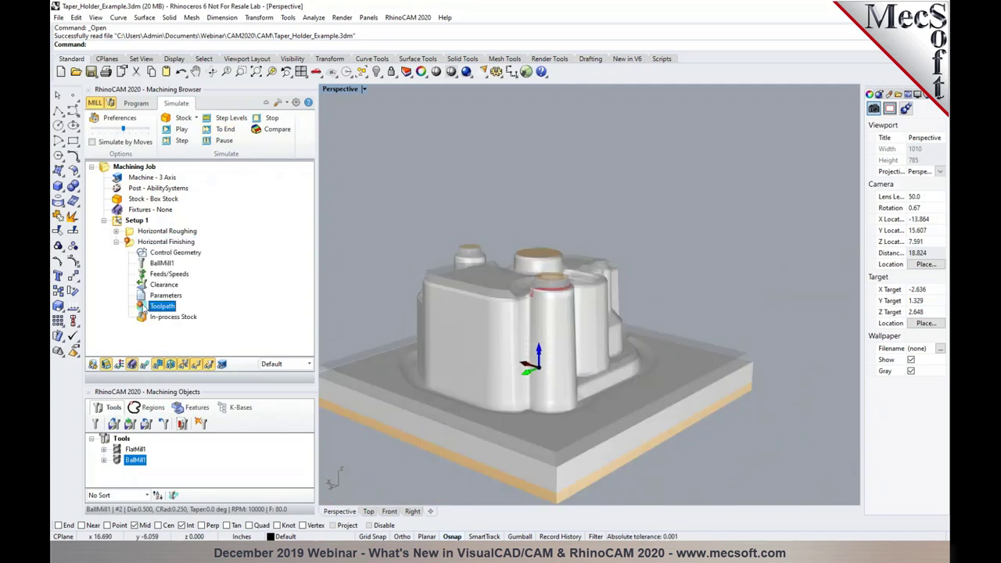
pyautogui.click(132, 365)
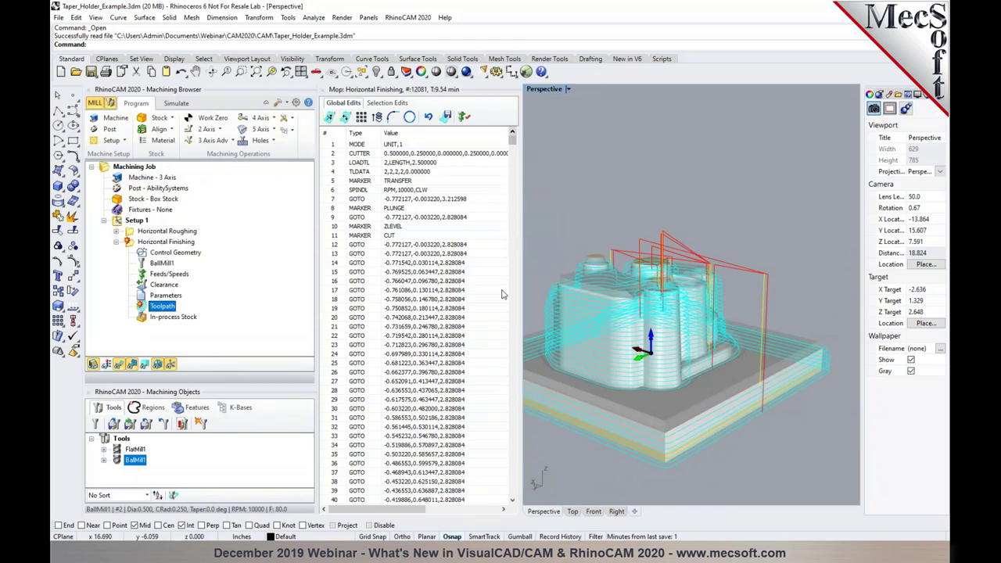
pyautogui.moveTo(514, 142); pyautogui.dragTo(499, 493)
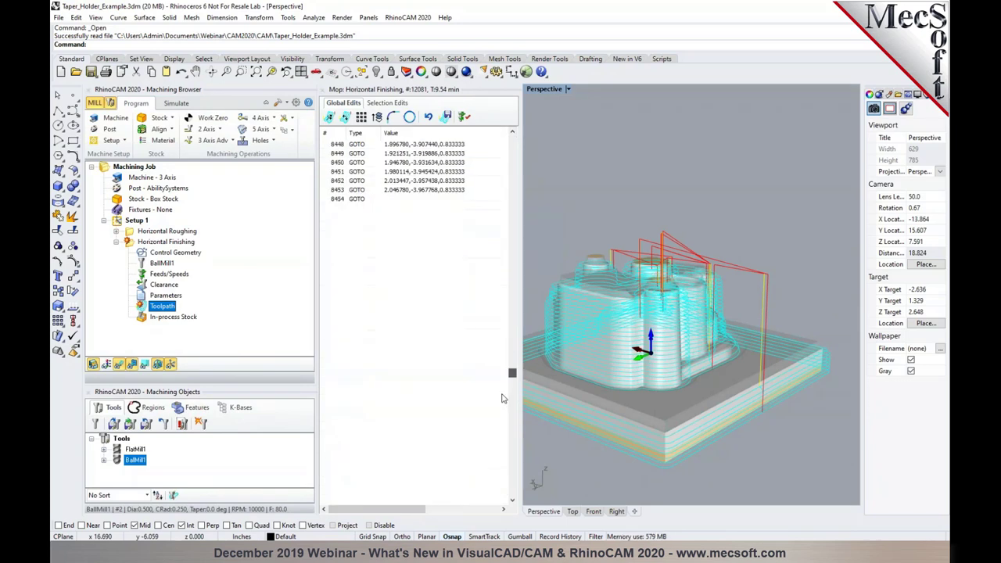
pyautogui.scroll(10, 498, 494)
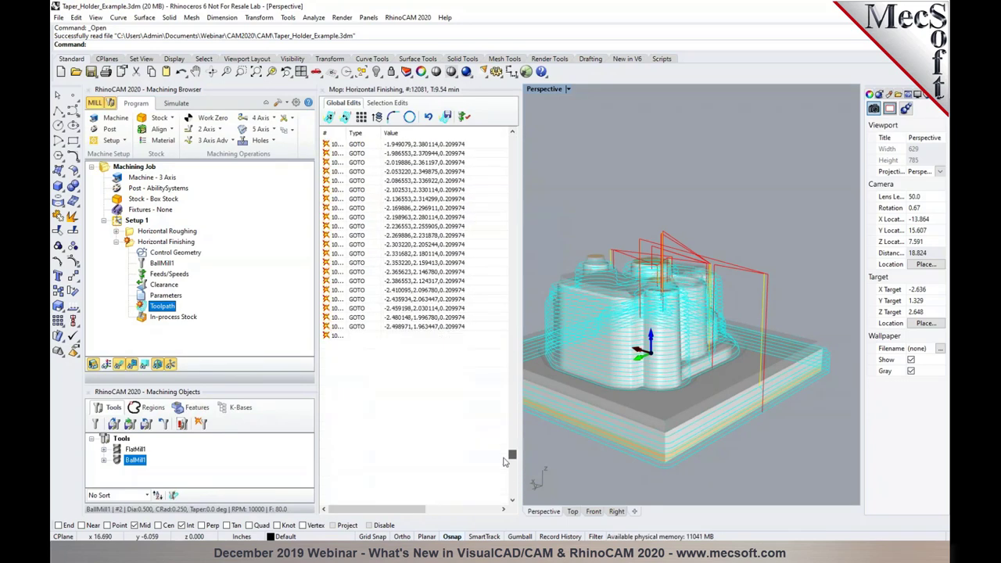
pyautogui.click(388, 293)
pyautogui.scroll(8, 718, 303)
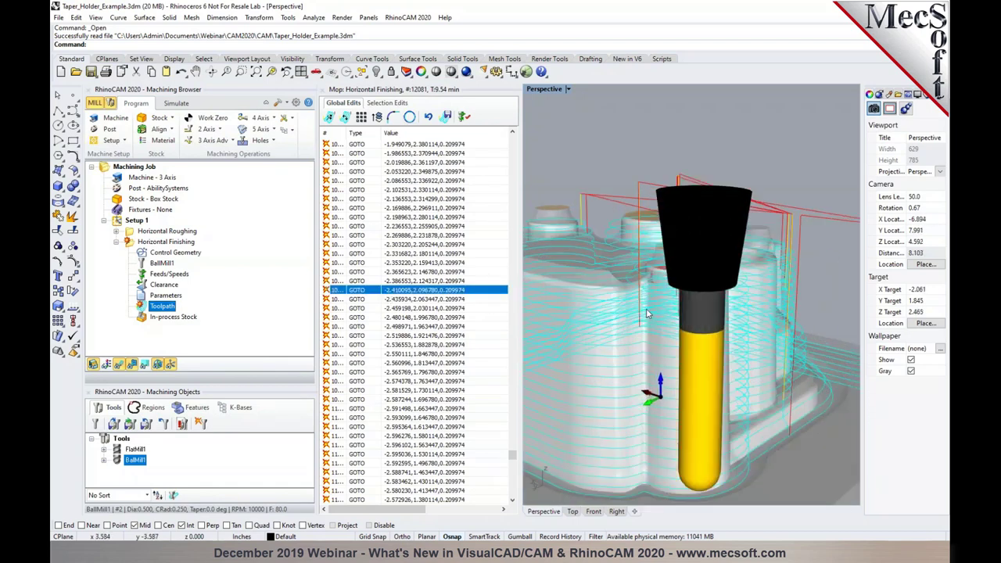
pyautogui.scroll(5, 718, 304)
pyautogui.moveTo(718, 303); pyautogui.dragTo(710, 289, button='right')
pyautogui.scroll(-3, 709, 290)
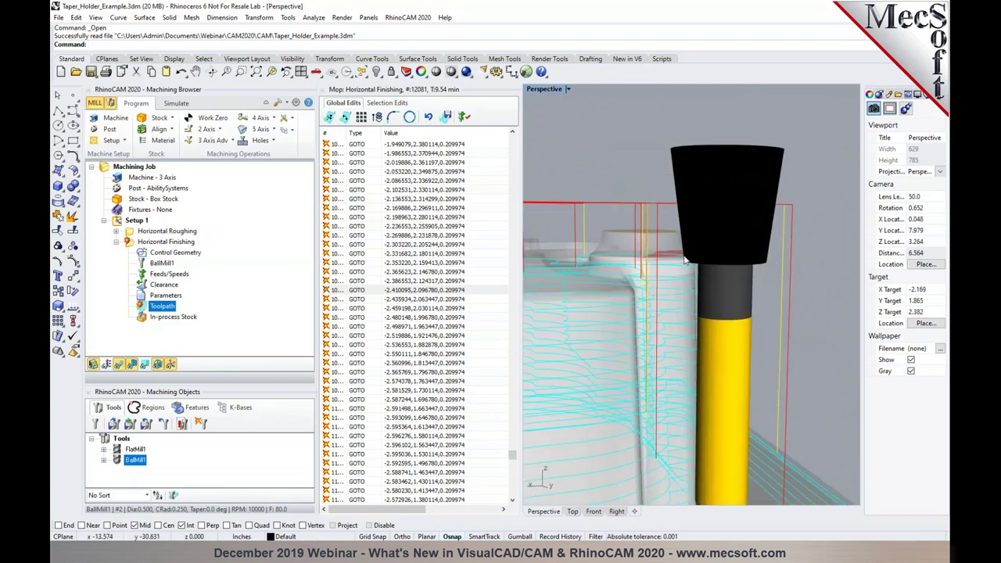
pyautogui.scroll(-4, 679, 371)
pyautogui.moveTo(671, 376); pyautogui.dragTo(647, 379, button='right')
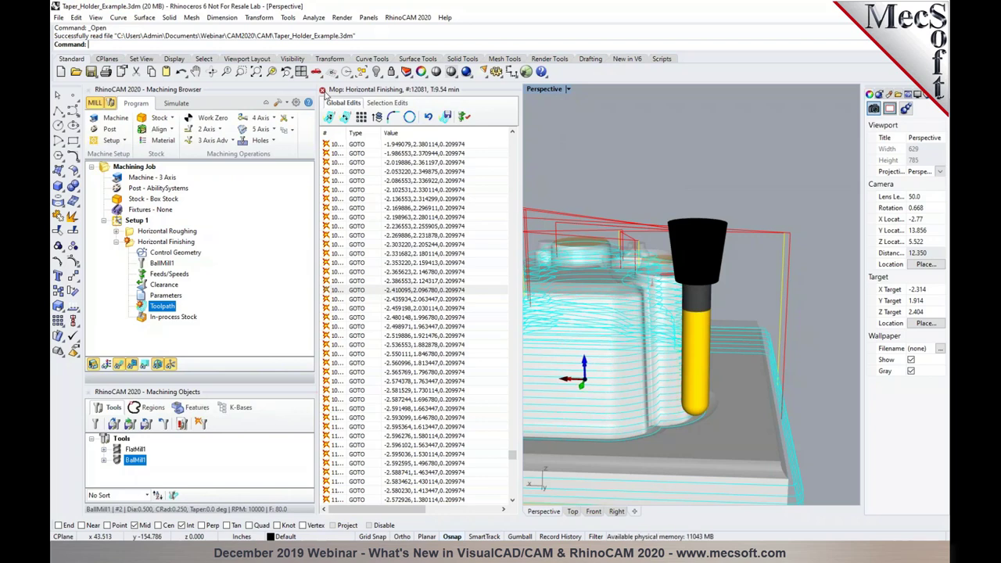
# Step: Close the toolpath editor and open KB_Example_Part1.3dm, discarding the taper holder's changes
pyautogui.click(322, 90)
pyautogui.scroll(-6, 508, 219)
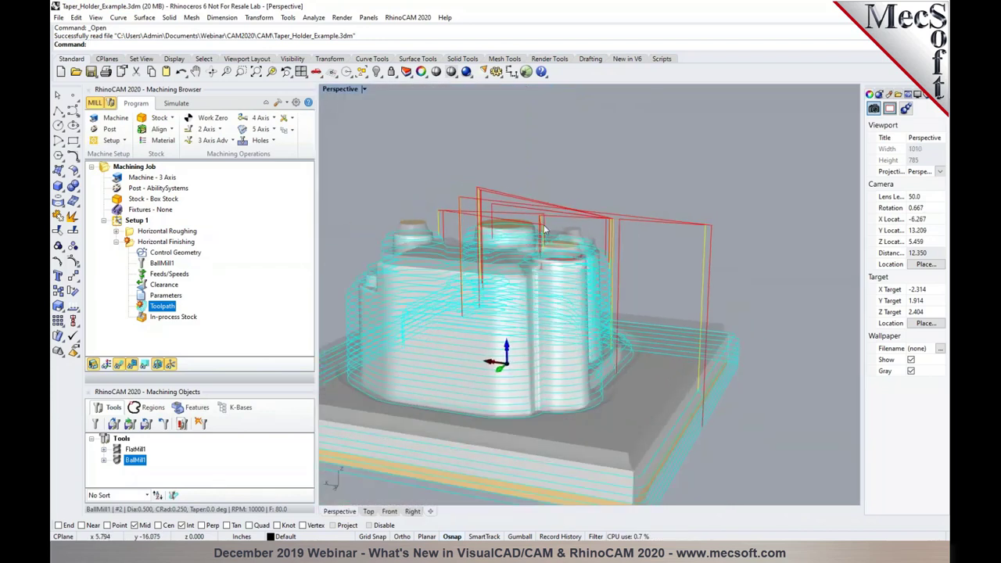
pyautogui.click(76, 71)
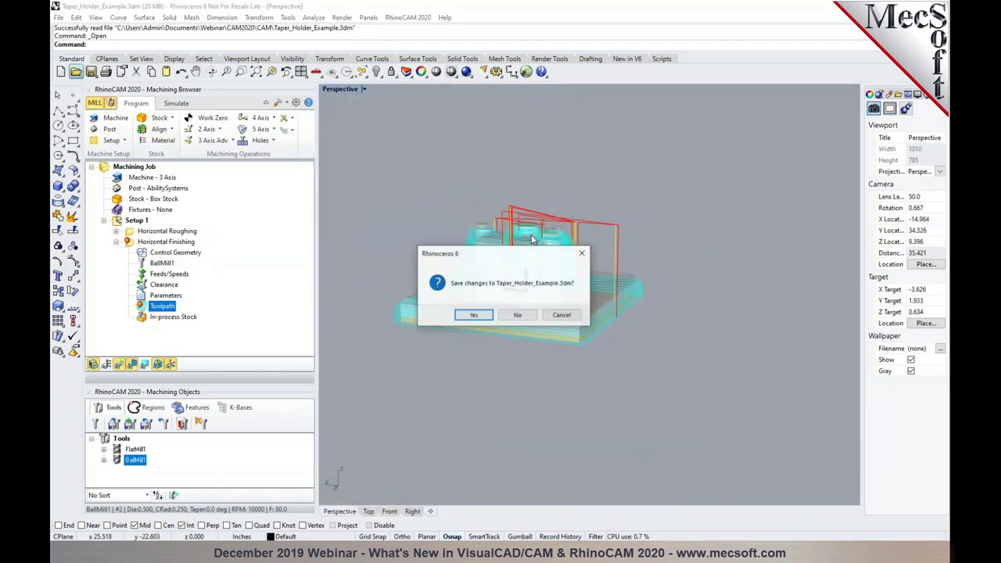
pyautogui.click(518, 316)
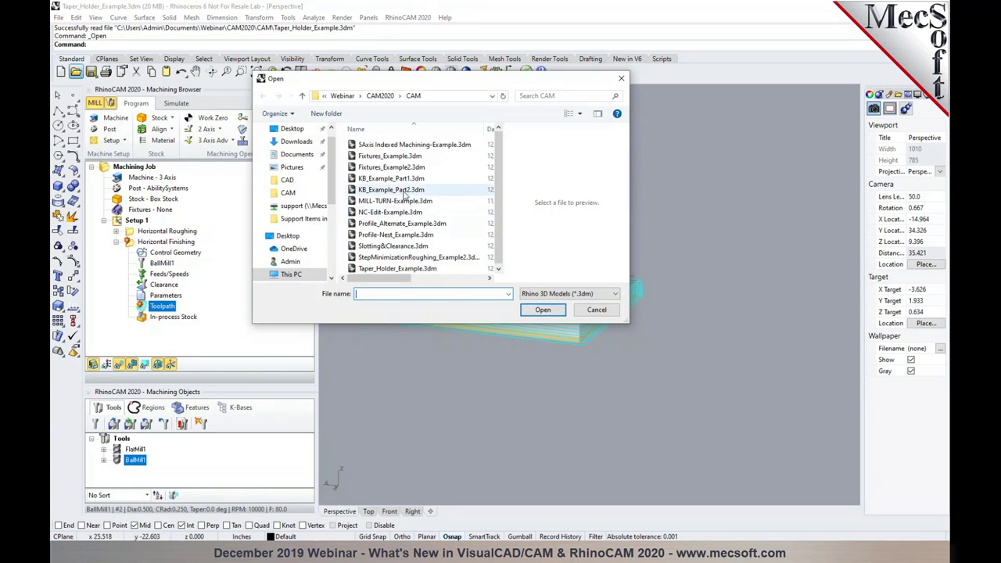
pyautogui.click(391, 179)
pyautogui.click(543, 310)
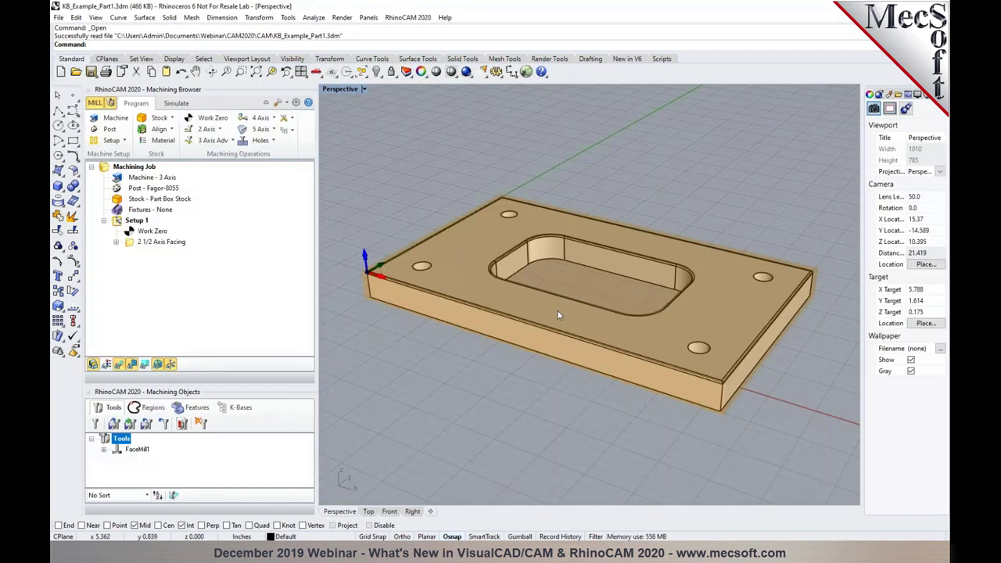
# Step: Review Work Zero settings unchanged, then show Setup 1's K-Base Load KB and Save to KB options
pyautogui.click(146, 234)
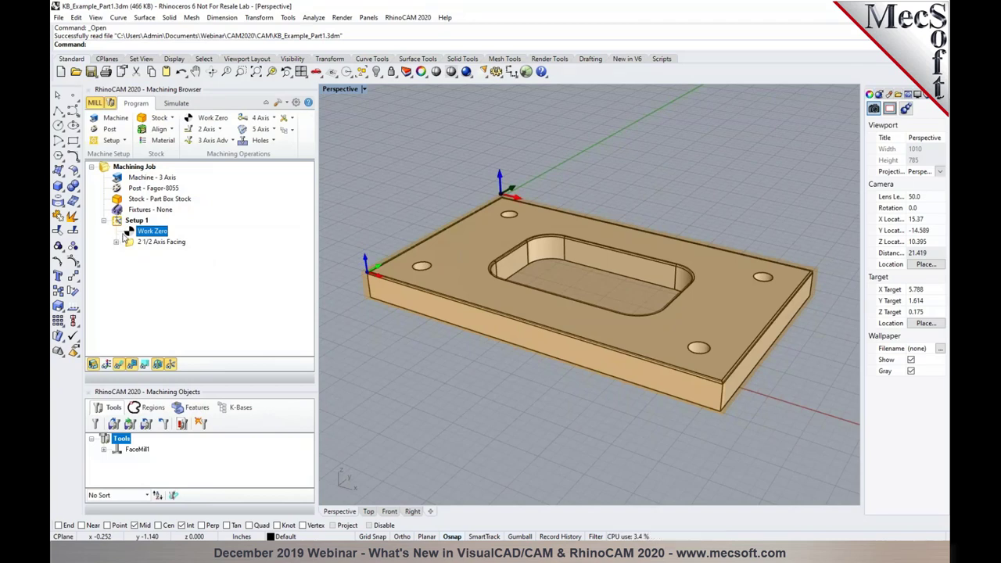
pyautogui.doubleClick(131, 233)
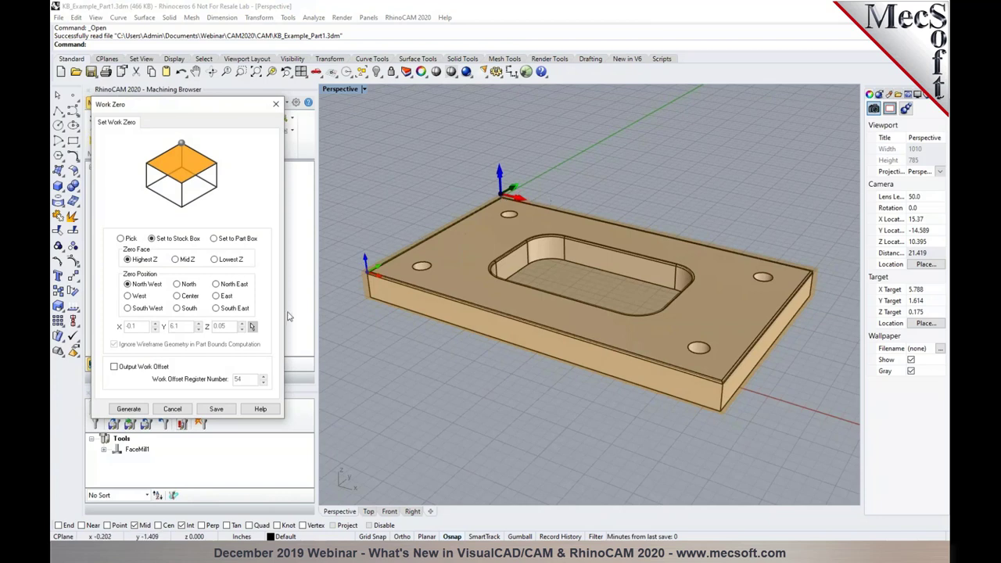
pyautogui.click(175, 410)
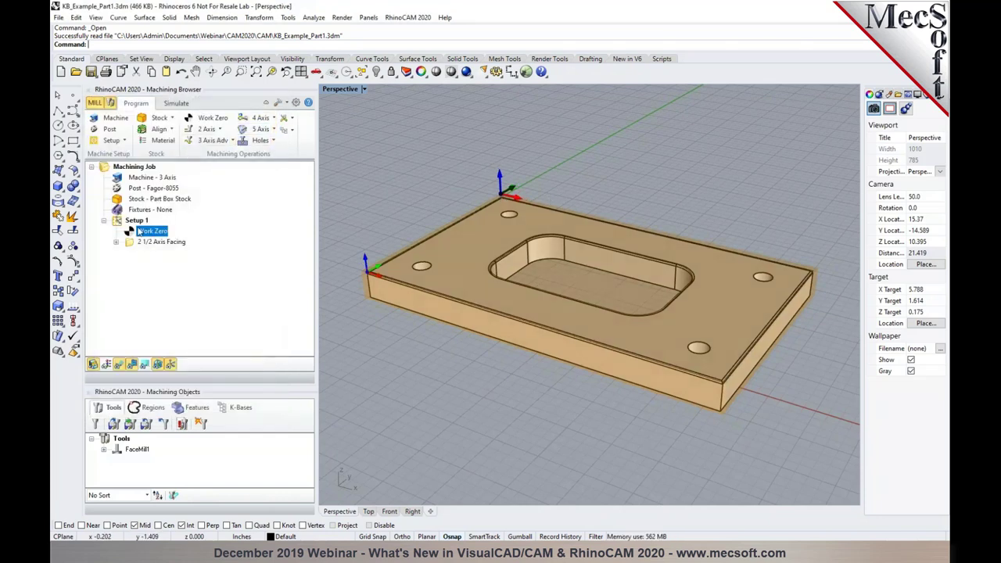
pyautogui.click(138, 222)
pyautogui.click(292, 133)
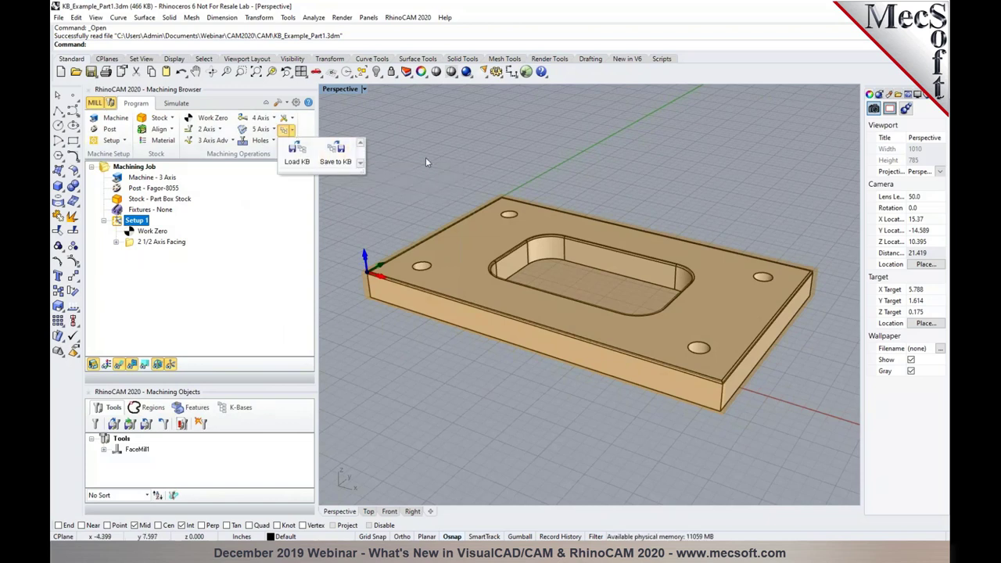
# Step: Open the model file KB_Example_Part2.3dm
pyautogui.click(76, 72)
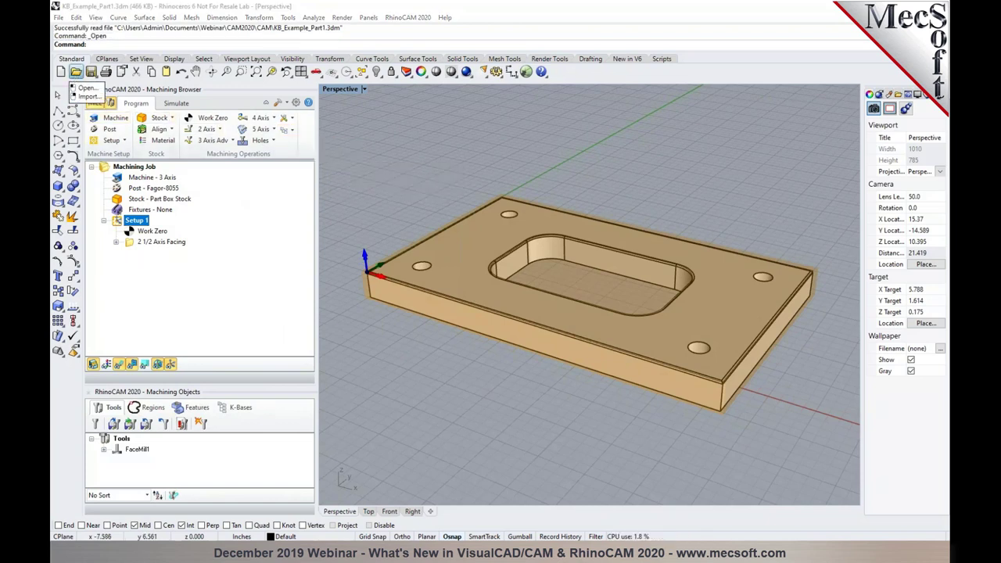
pyautogui.click(402, 190)
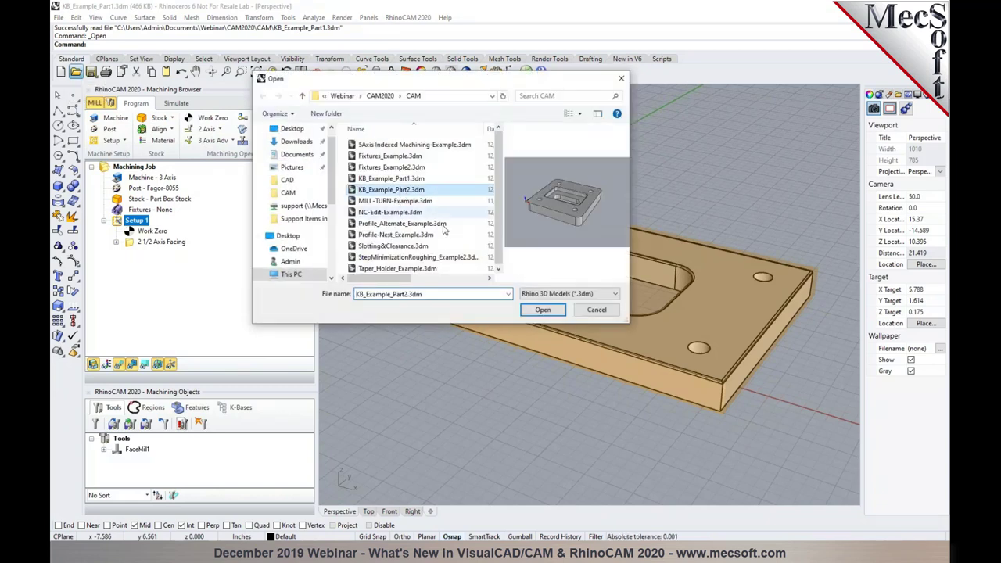
pyautogui.click(542, 310)
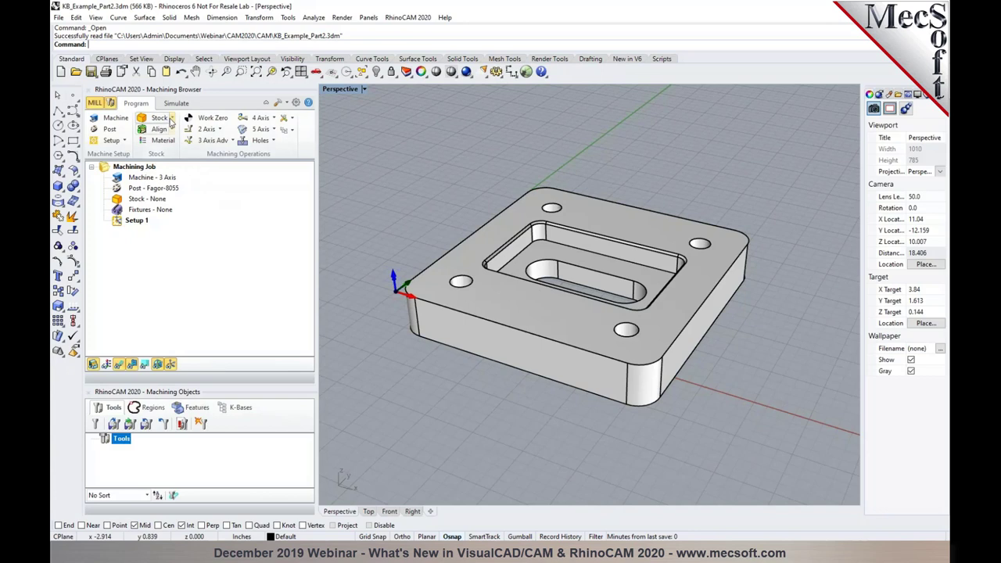
# Step: Create Part Bounding Box stock with 0.1 offsets, extending in +Z only
pyautogui.click(166, 118)
pyautogui.click(173, 144)
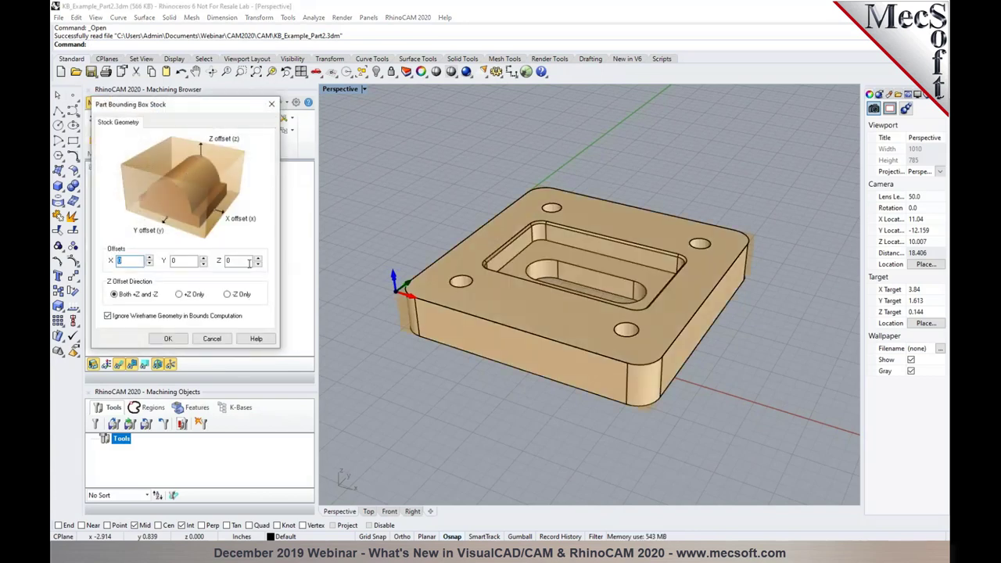
pyautogui.click(193, 295)
pyautogui.click(259, 259)
pyautogui.click(149, 258)
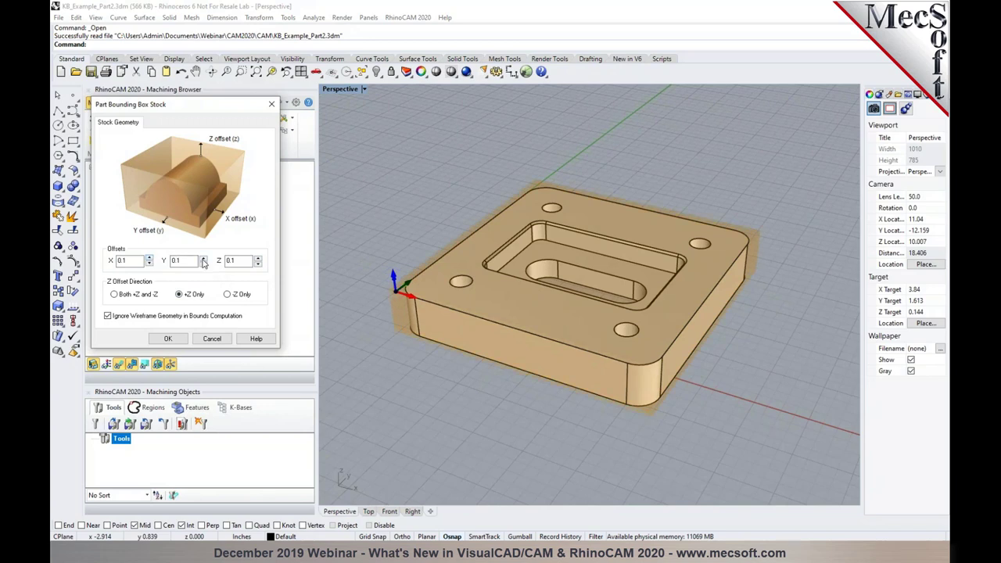
pyautogui.click(177, 338)
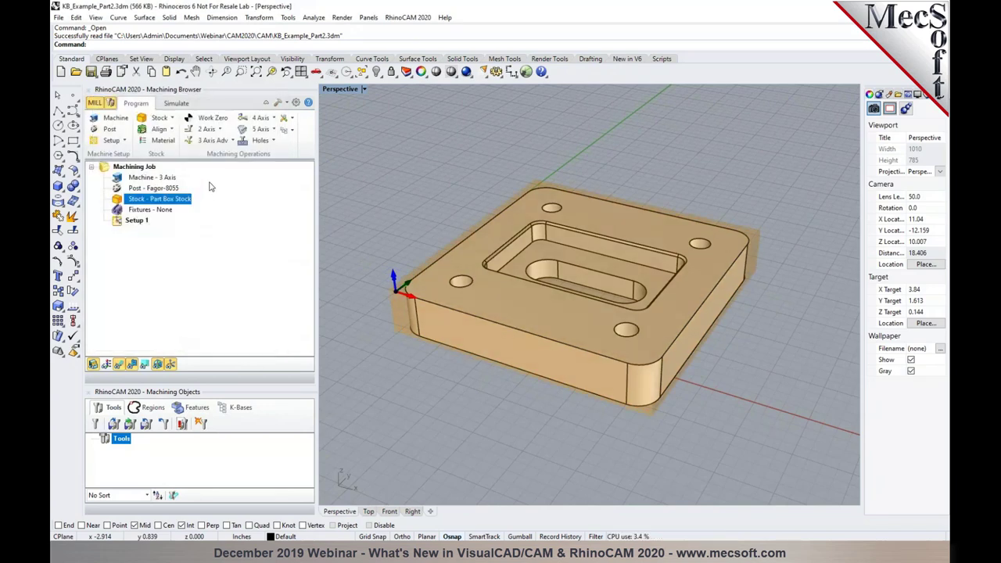
# Step: Load the KB_Example_Part1.vkb knowledge base to add its operations to this part
pyautogui.click(291, 130)
pyautogui.click(296, 152)
pyautogui.click(394, 146)
pyautogui.click(538, 311)
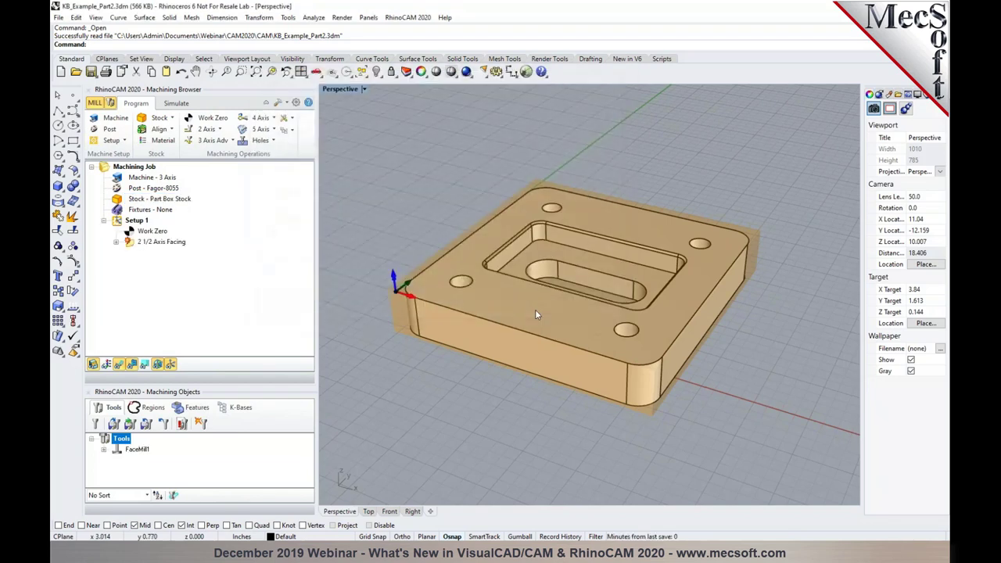
# Step: Place Work Zero at the stock box's highest Z, North West corner and regenerate Setup 1
pyautogui.doubleClick(130, 232)
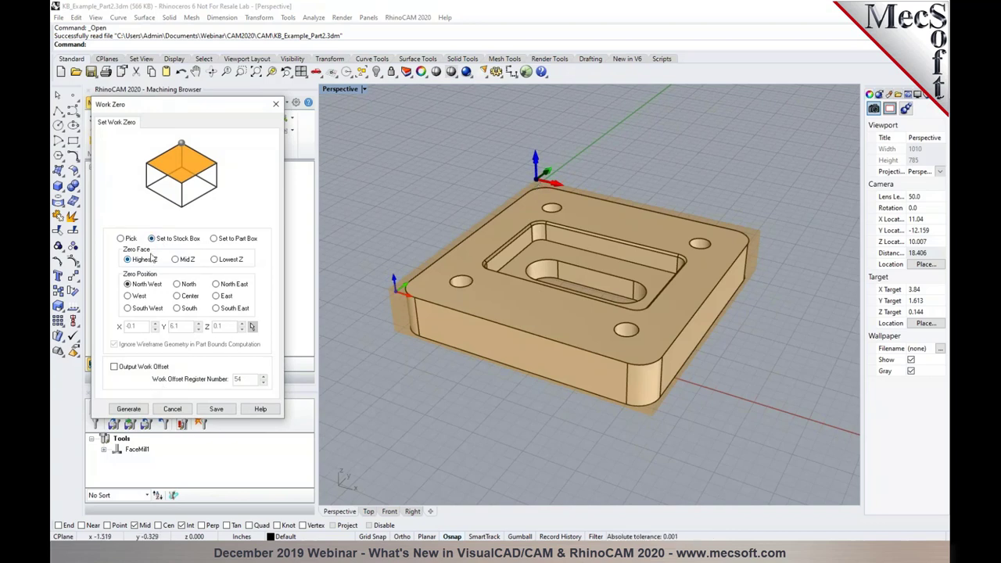
pyautogui.click(129, 409)
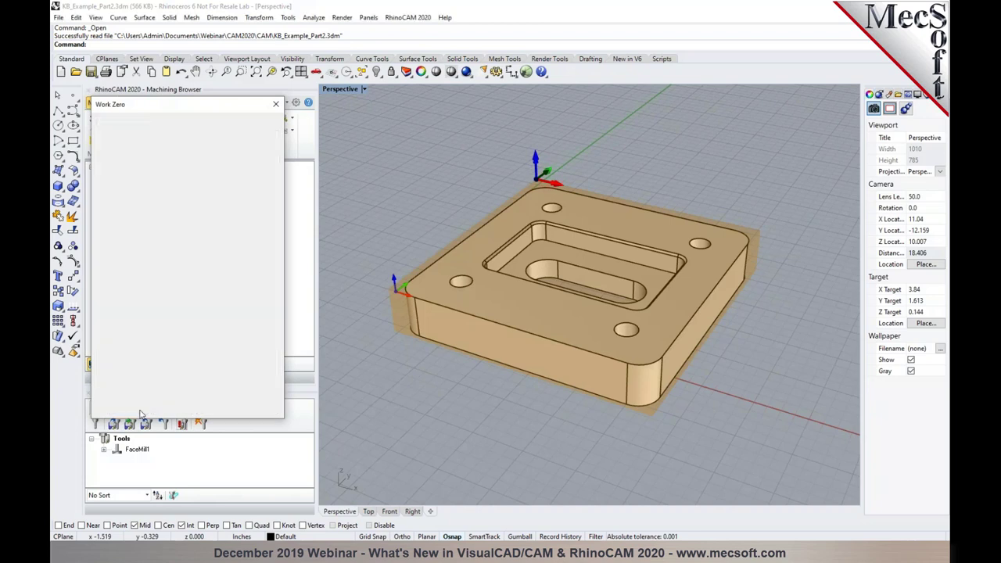
pyautogui.rightClick(138, 226)
pyautogui.click(147, 232)
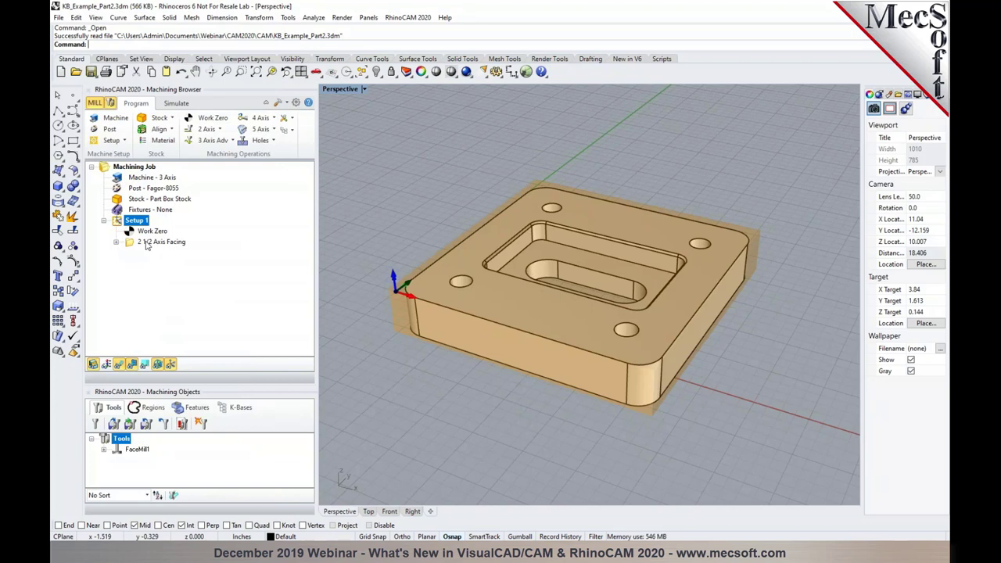
# Step: Increase the Part Box Stock's X offset to 0.3
pyautogui.click(162, 201)
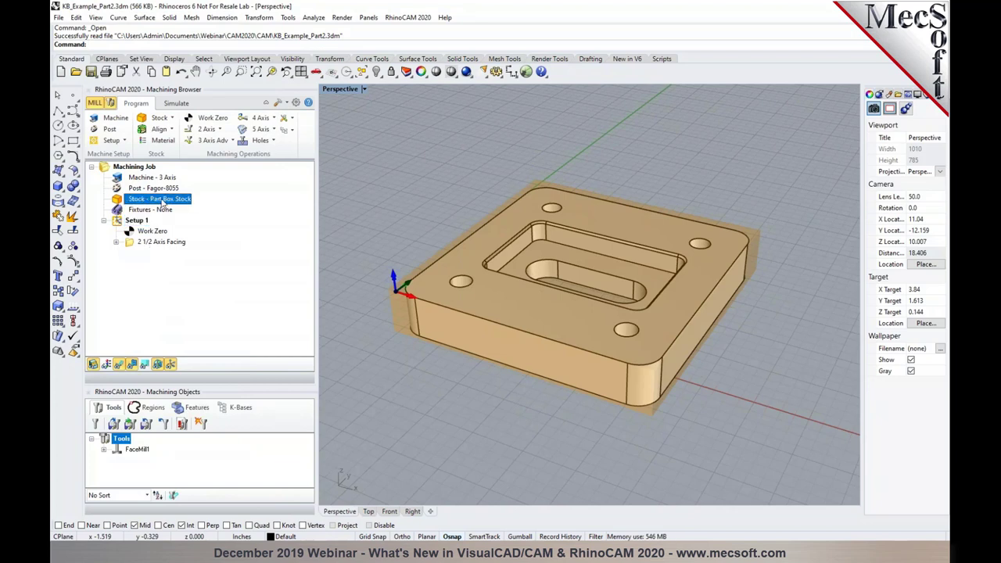
pyautogui.doubleClick(162, 201)
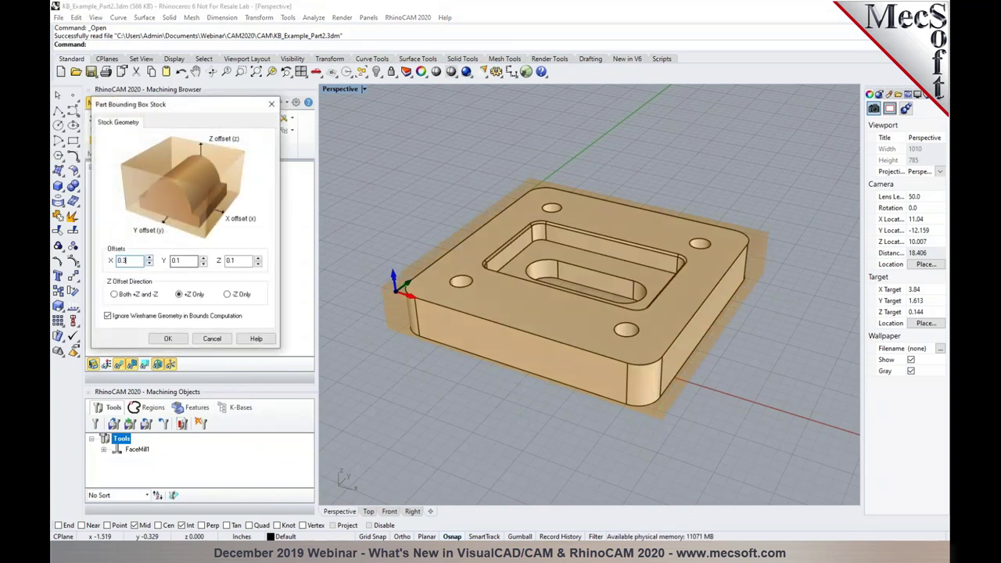
pyautogui.click(168, 338)
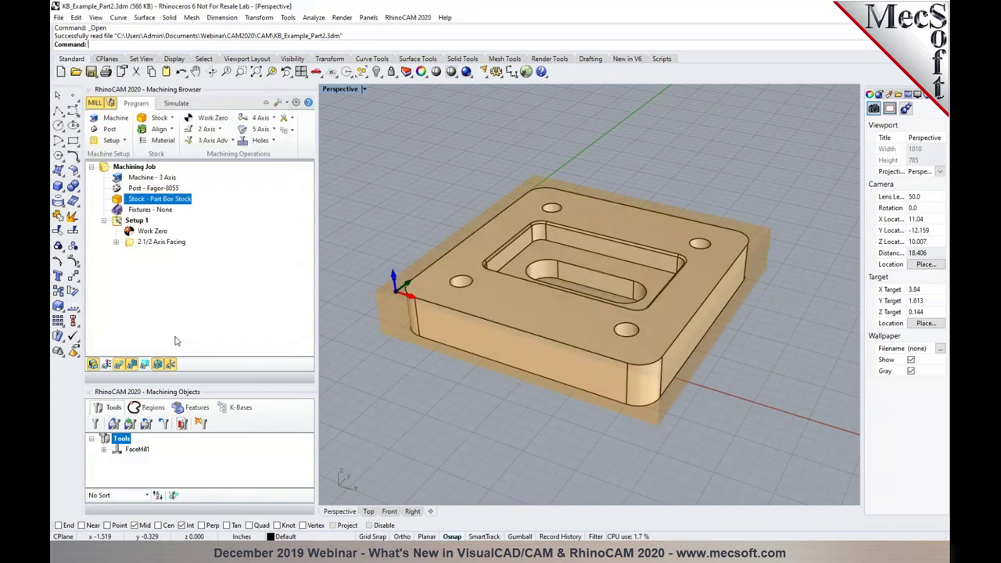
# Step: Select Work Zero under Setup 1 to display its axes
pyautogui.click(130, 222)
pyautogui.rightClick(130, 223)
pyautogui.click(134, 232)
pyautogui.click(135, 232)
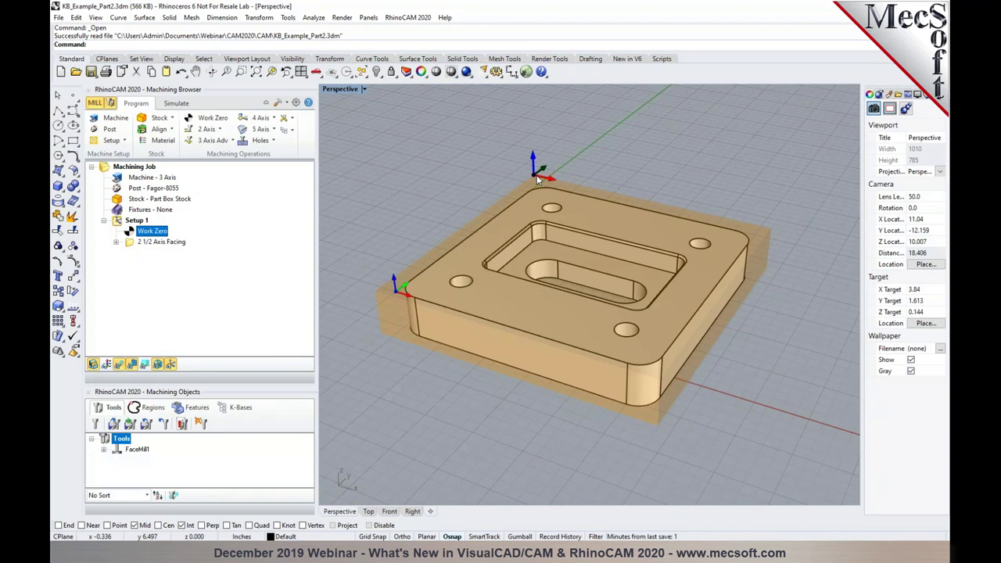
# Step: Open Slotting&Clearance.3dm without saving changes to KB_Example_Part2
pyautogui.click(76, 72)
pyautogui.click(524, 317)
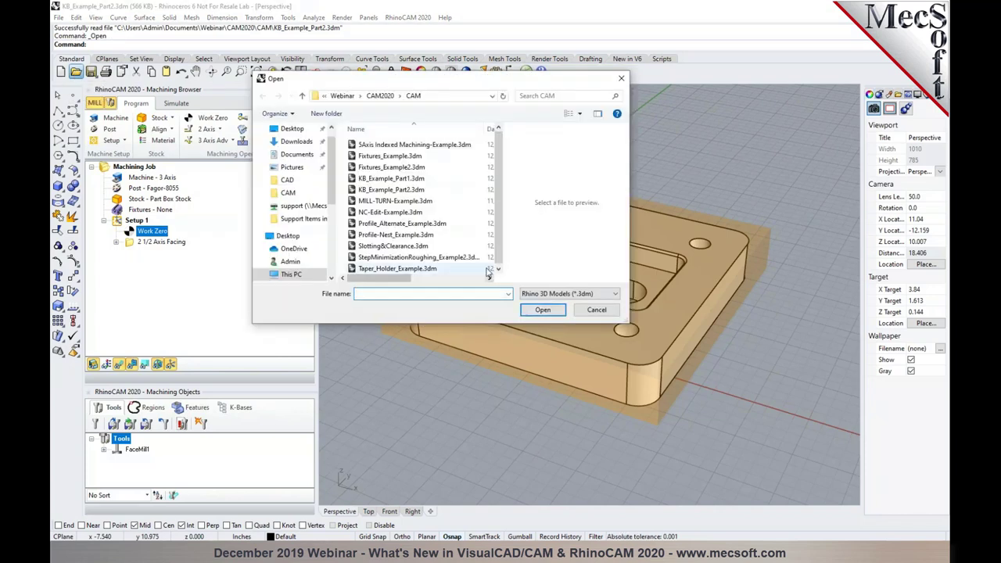
pyautogui.click(393, 246)
pyautogui.click(543, 310)
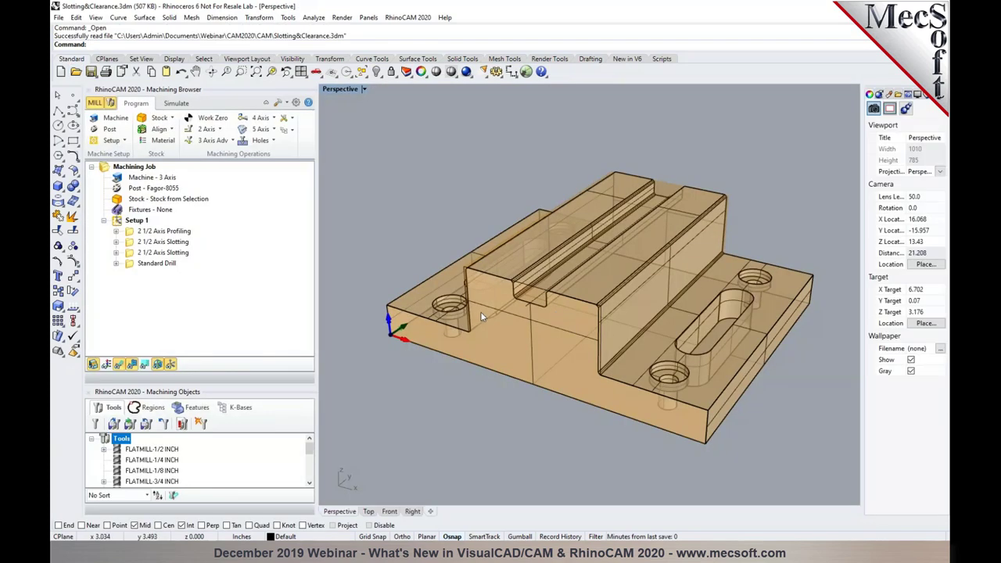
# Step: Select the Standard Drill operation and orbit the view around the slotted part
pyautogui.click(147, 268)
pyautogui.moveTo(500, 368); pyautogui.dragTo(496, 348, button='right')
pyautogui.scroll(2, 498, 374)
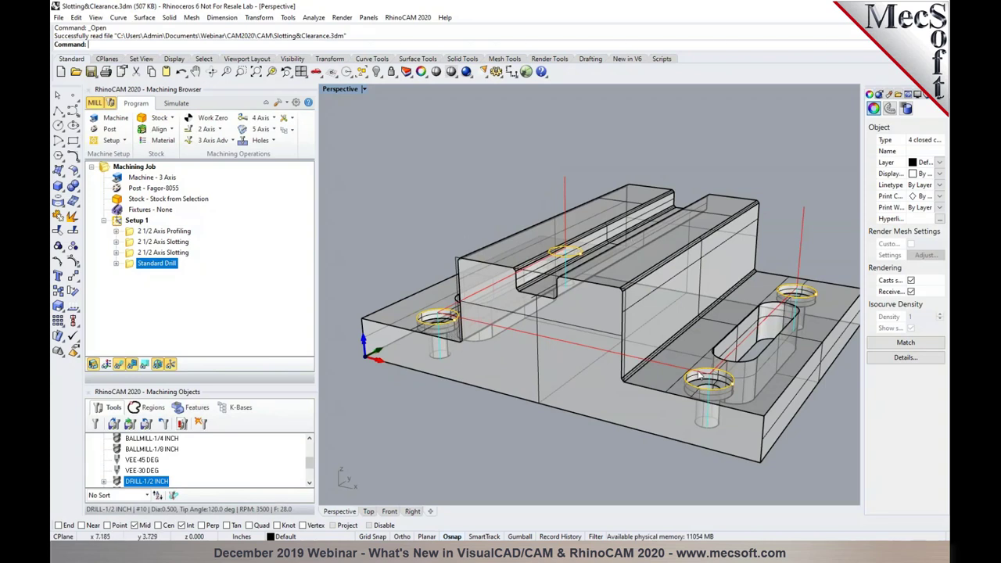
pyautogui.moveTo(725, 372); pyautogui.dragTo(698, 391, button='right')
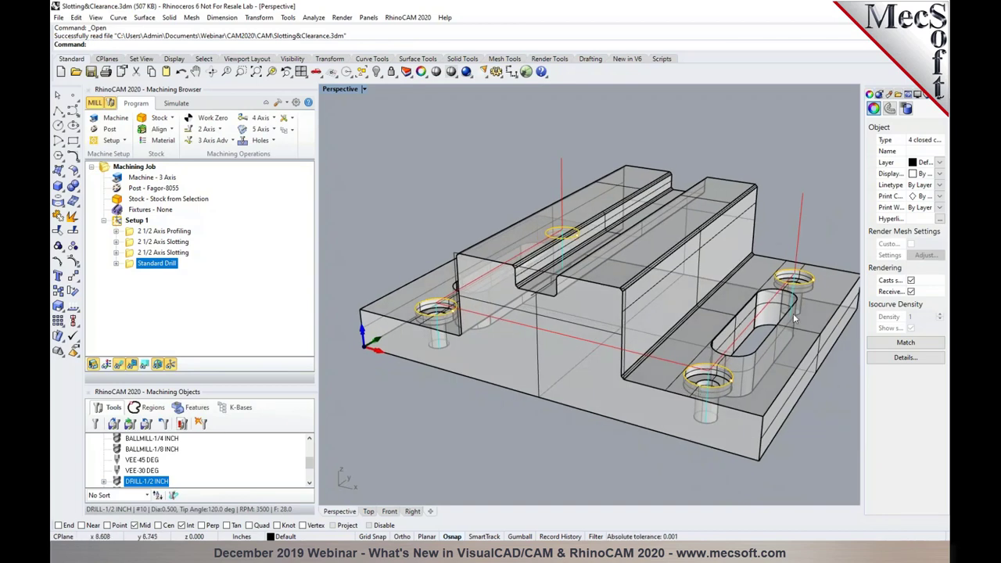
# Step: Regenerate Standard Drill with Skim transfers at 0.1 skim clearance and inspect the result
pyautogui.doubleClick(131, 266)
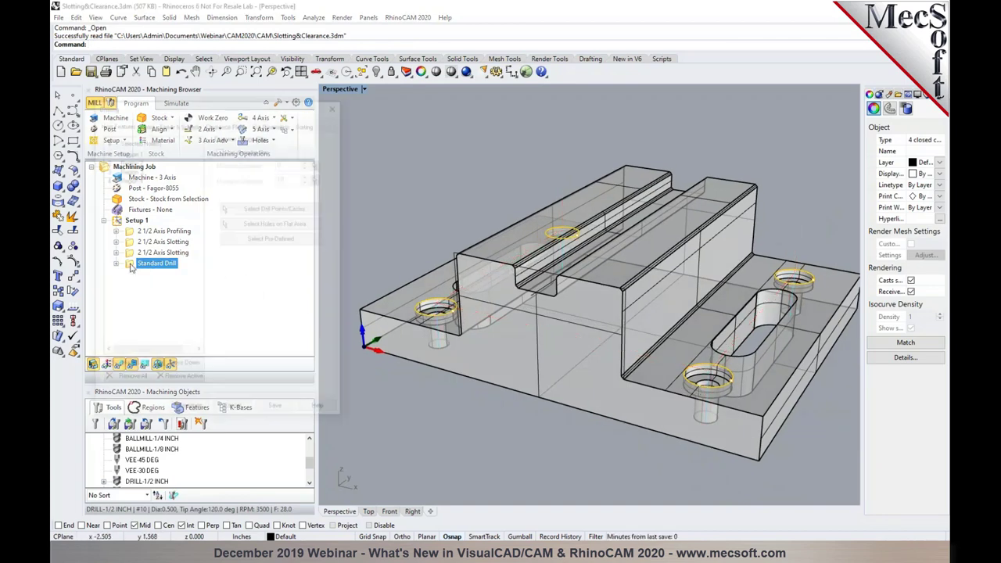
pyautogui.click(227, 123)
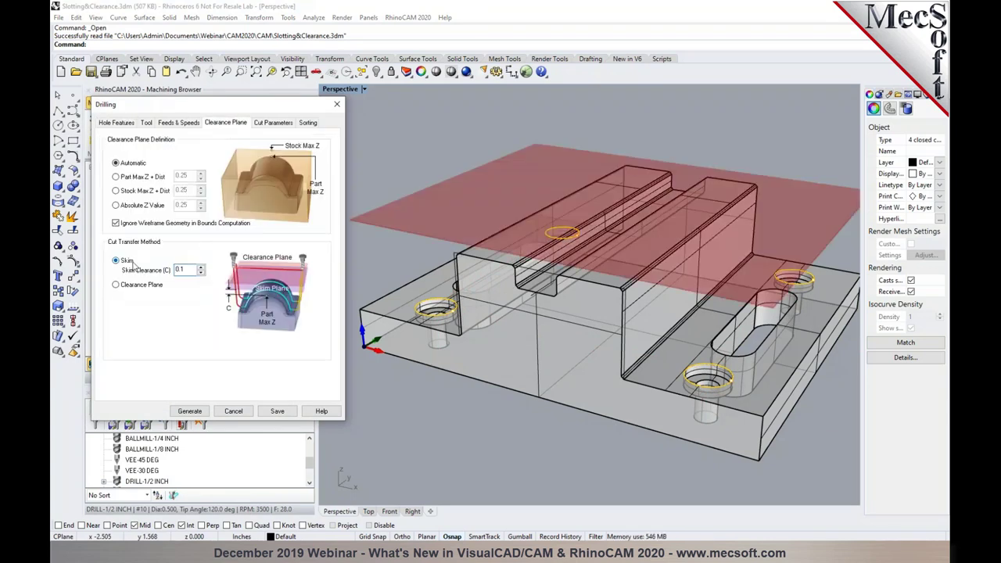
pyautogui.click(190, 411)
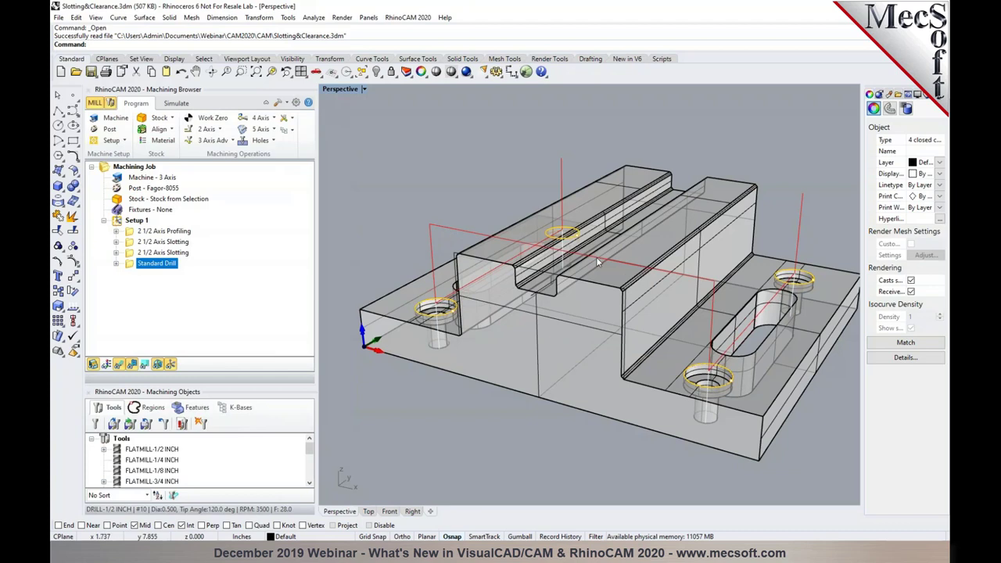
pyautogui.moveTo(673, 291); pyautogui.dragTo(536, 333, button='right')
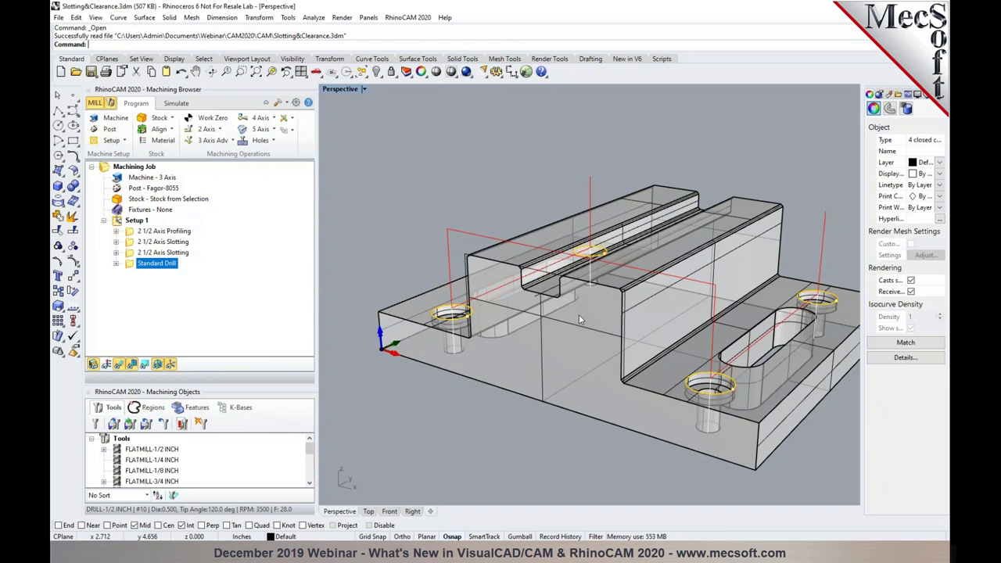
pyautogui.scroll(-3, 483, 272)
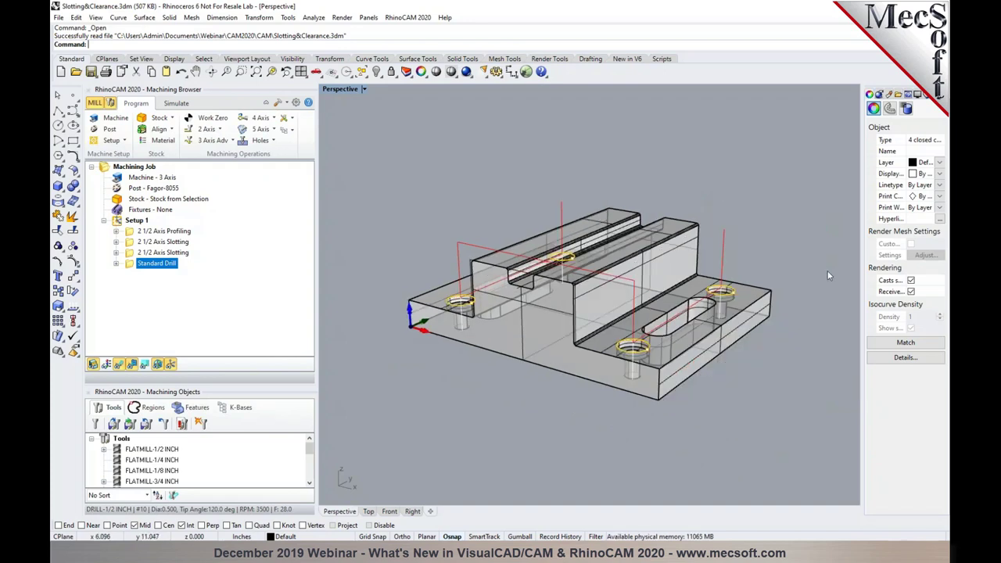
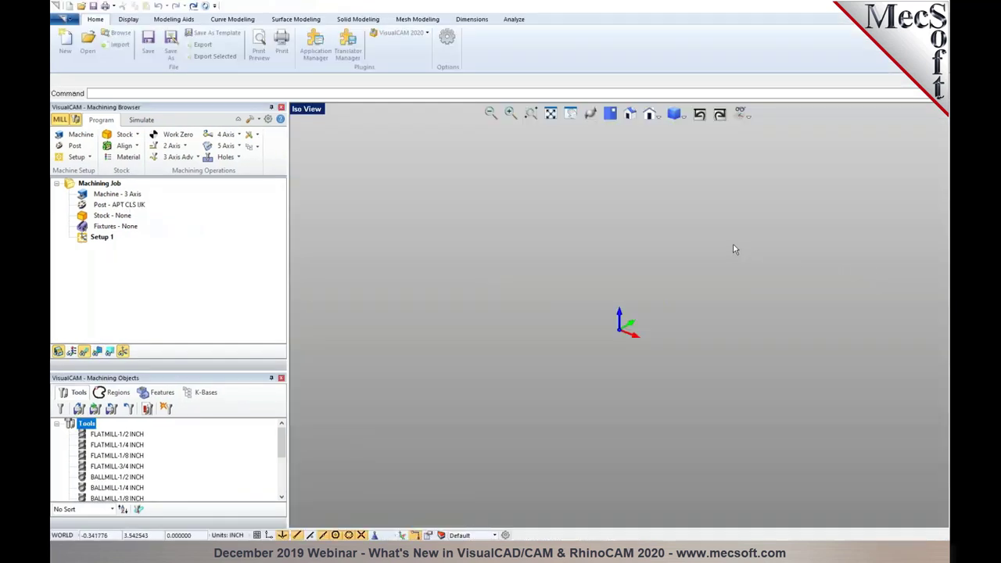
# Step: Switch VisualCAM 2020 to the G-CODE EDITOR module from the plugin dropdown
pyautogui.click(428, 34)
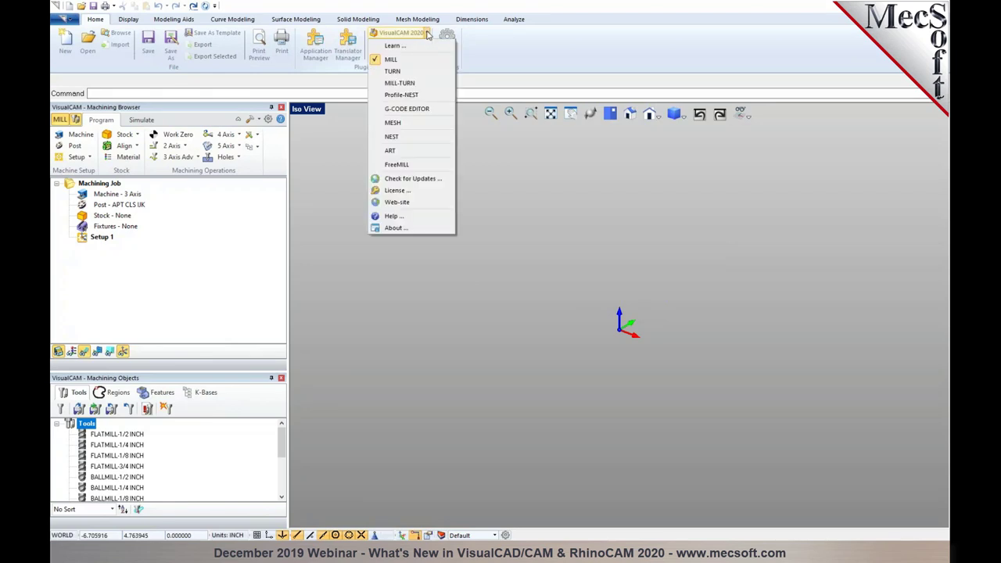
pyautogui.click(409, 109)
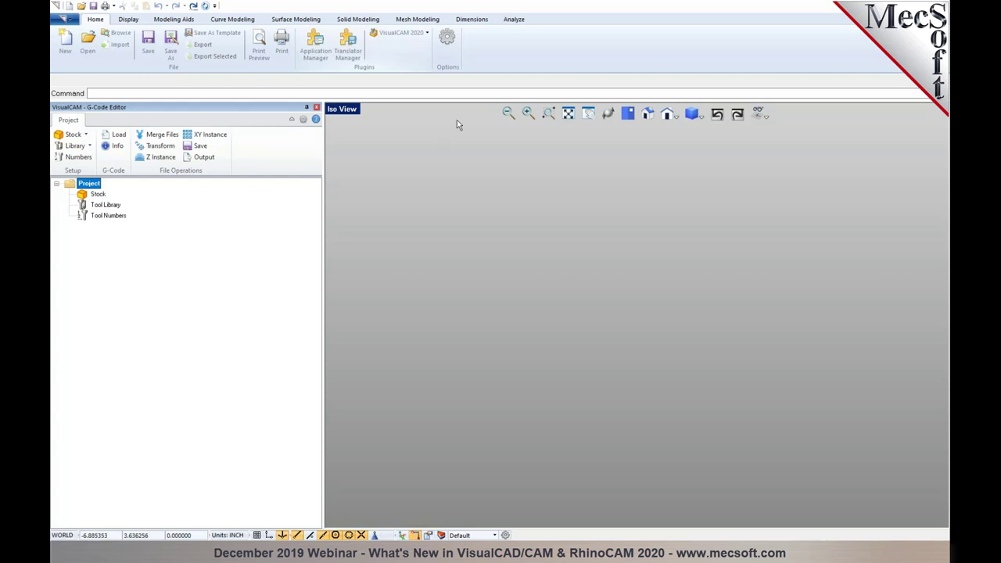
pyautogui.click(428, 33)
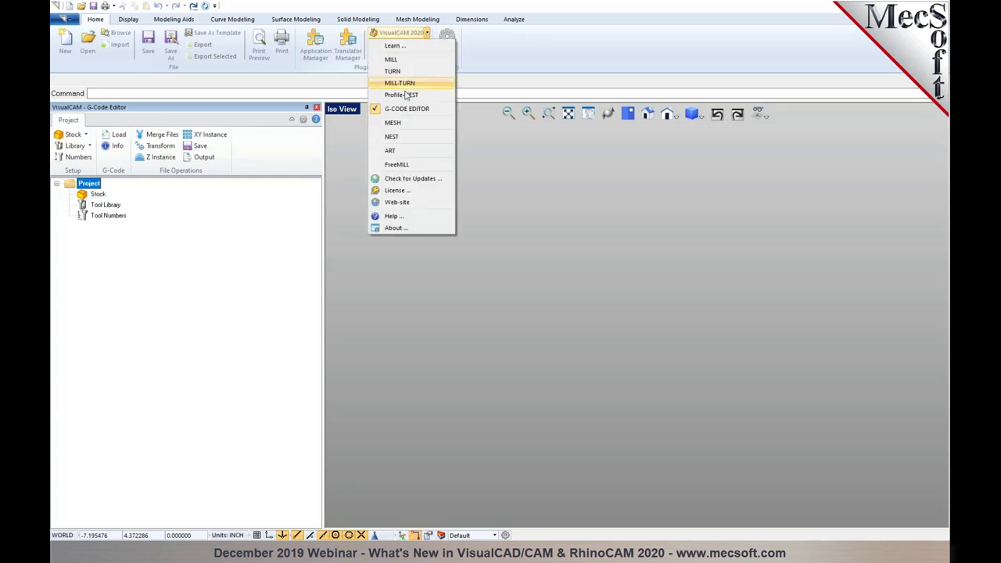
pyautogui.click(393, 137)
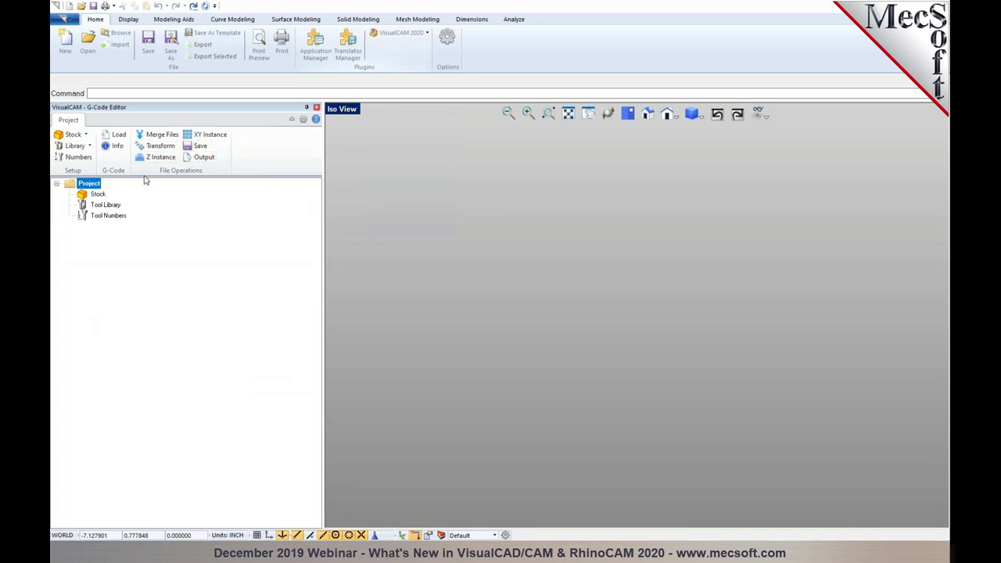
pyautogui.click(426, 33)
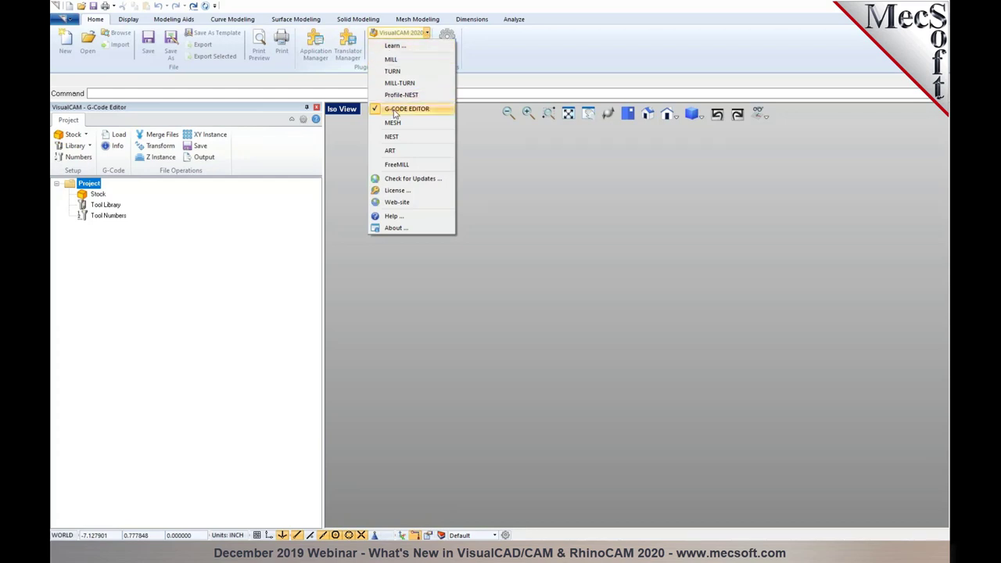
pyautogui.click(527, 253)
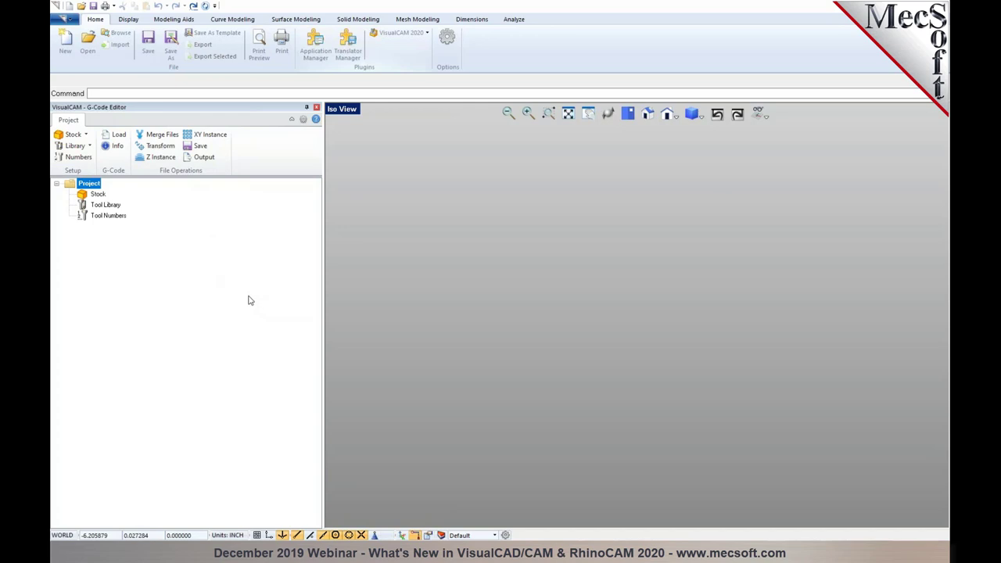
# Step: Load NC-Edit-Example.nc into the G-Code Editor using the .nc file filter
pyautogui.click(119, 136)
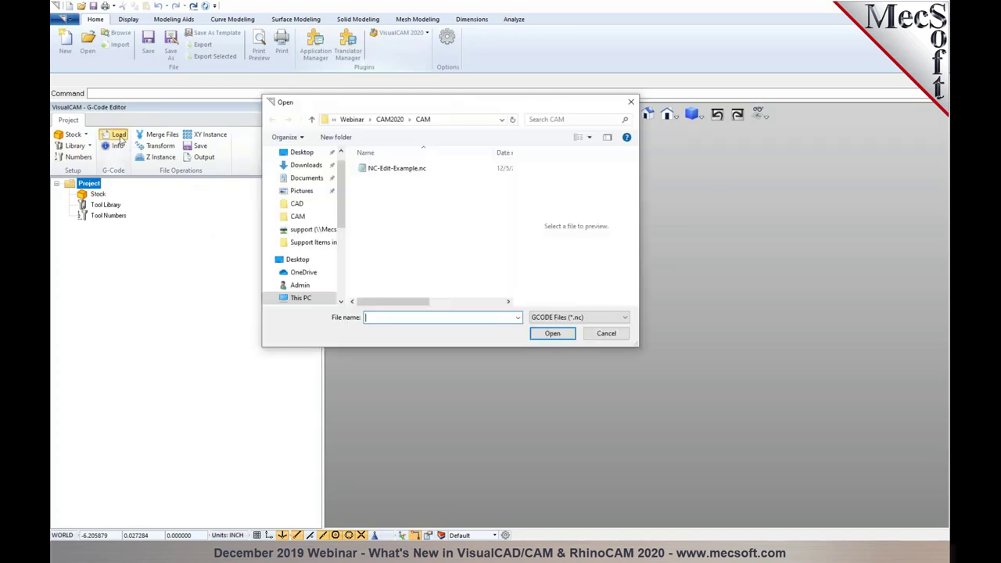
pyautogui.click(420, 169)
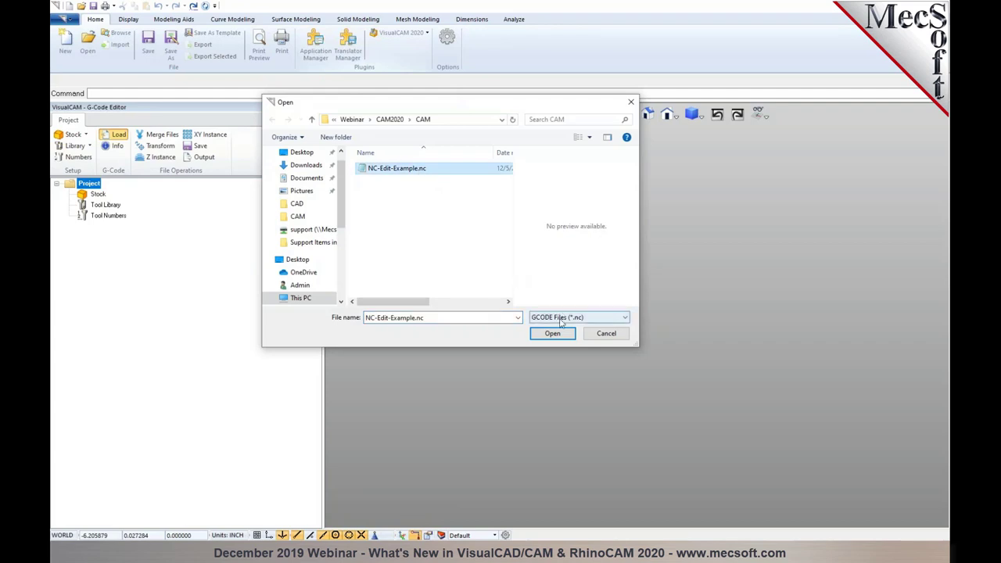
pyautogui.click(603, 319)
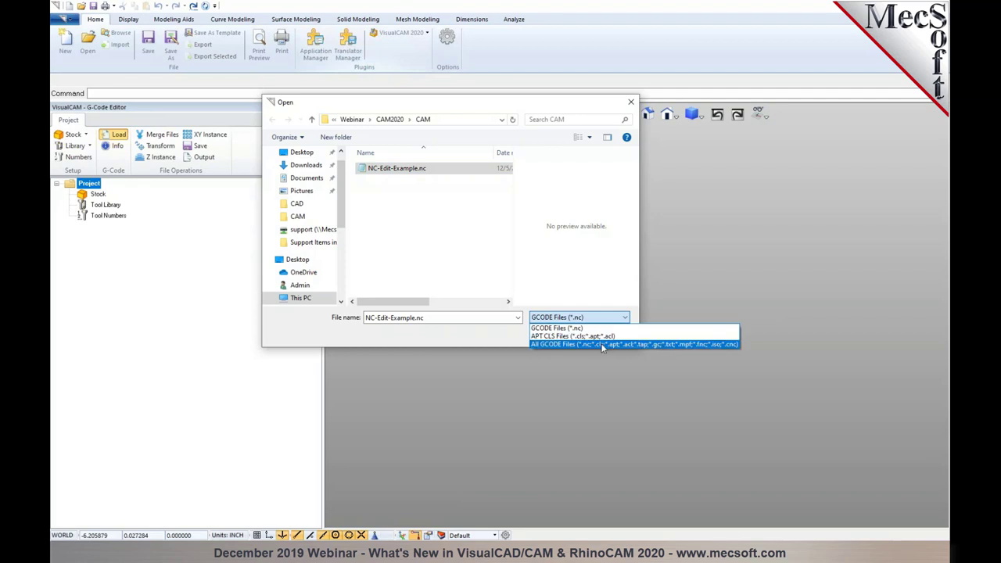
pyautogui.click(595, 286)
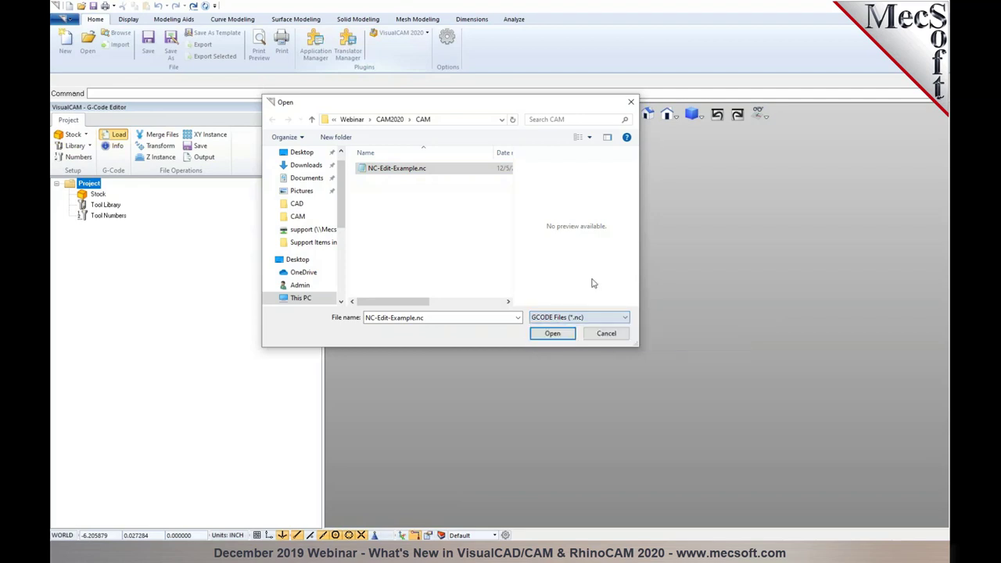
pyautogui.click(553, 333)
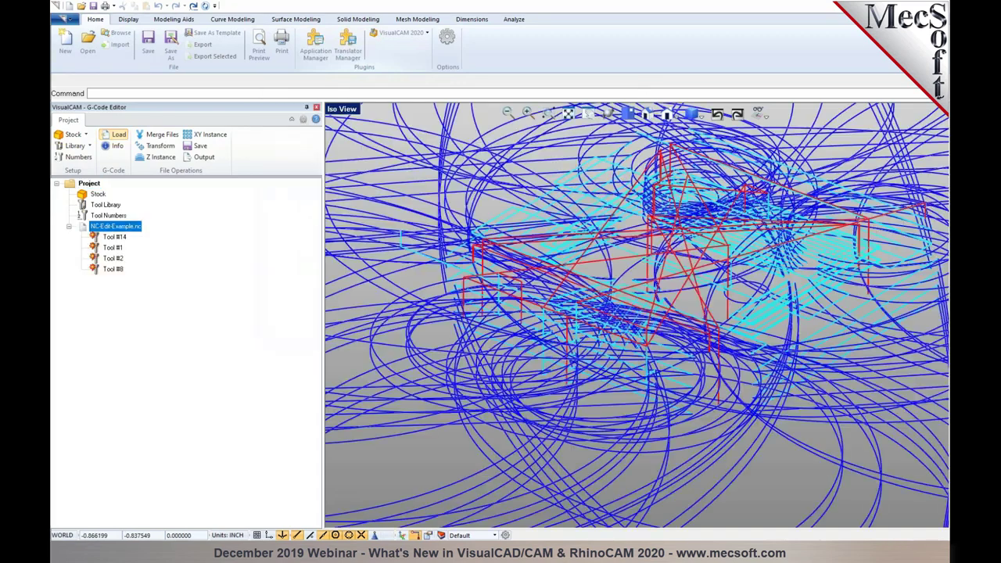
pyautogui.click(304, 119)
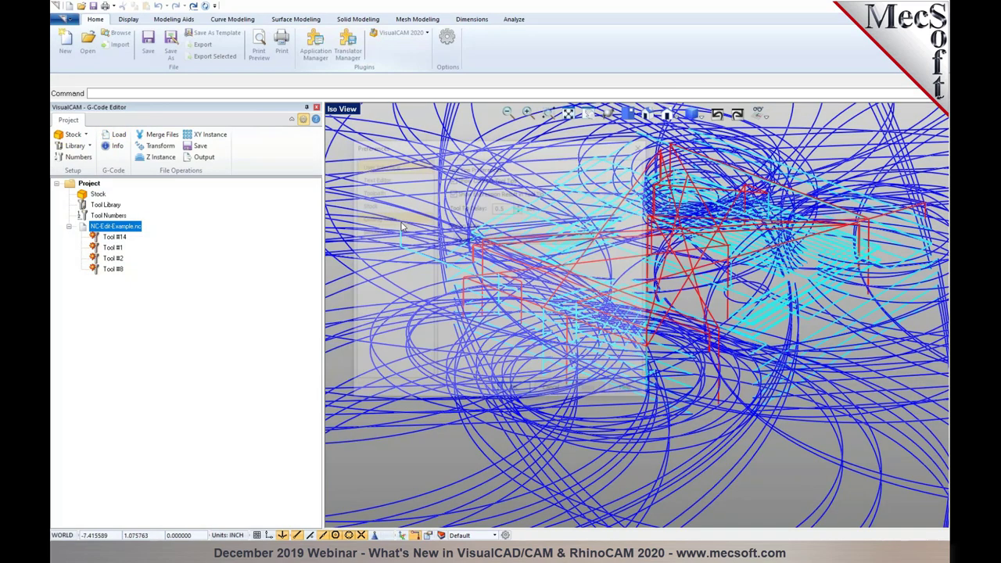
# Step: Apply the current Toolpath display preferences and close the preferences dialog
pyautogui.click(374, 193)
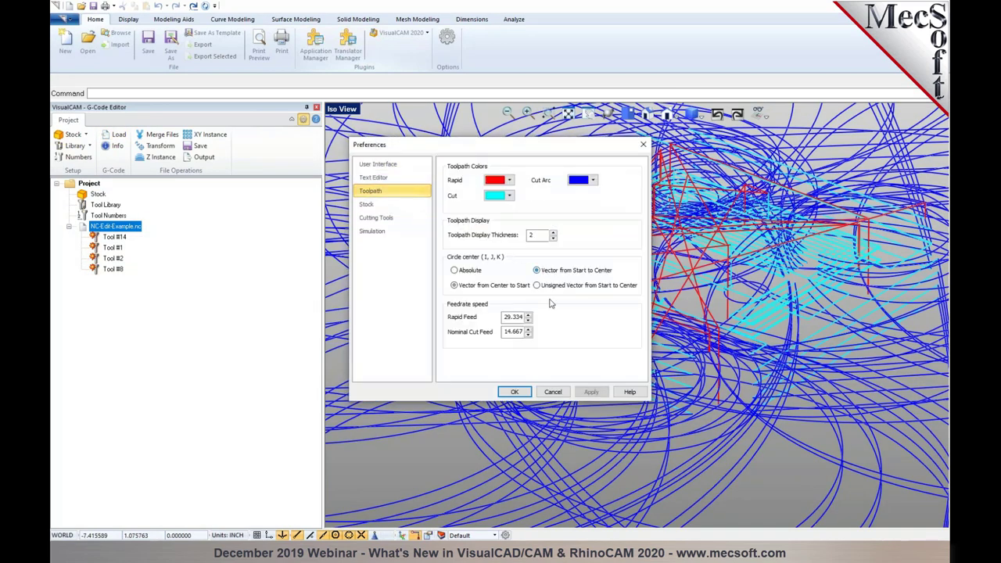
pyautogui.click(591, 392)
pyautogui.click(515, 392)
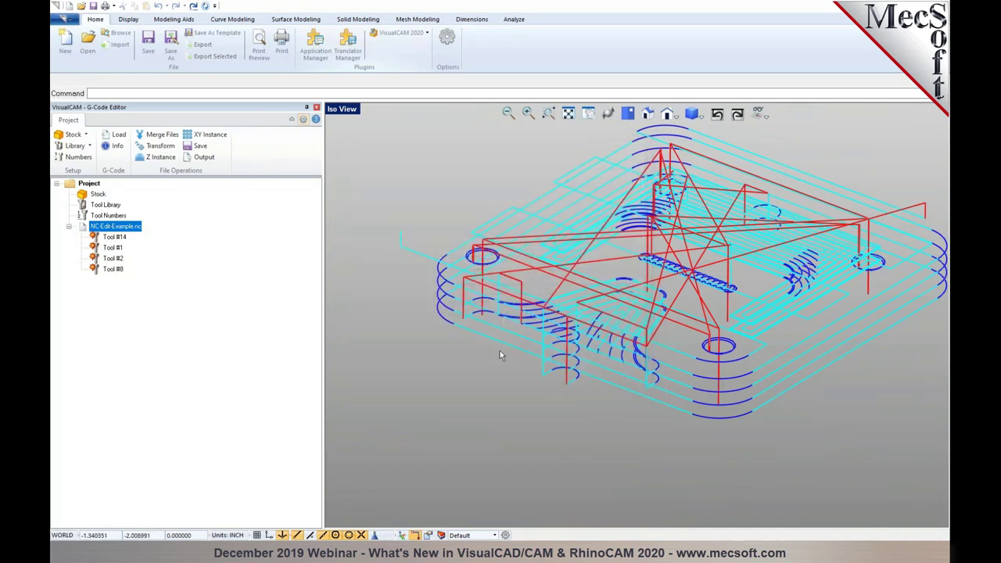
pyautogui.scroll(1, 680, 311)
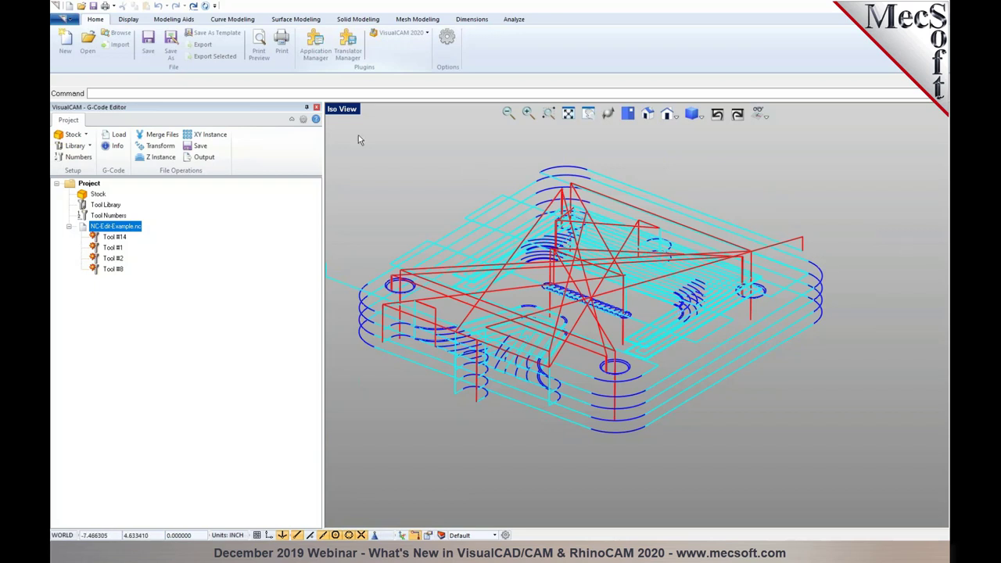
# Step: Try Absolute circle center for arc centres and redraw the toolpath
pyautogui.click(303, 119)
pyautogui.click(370, 190)
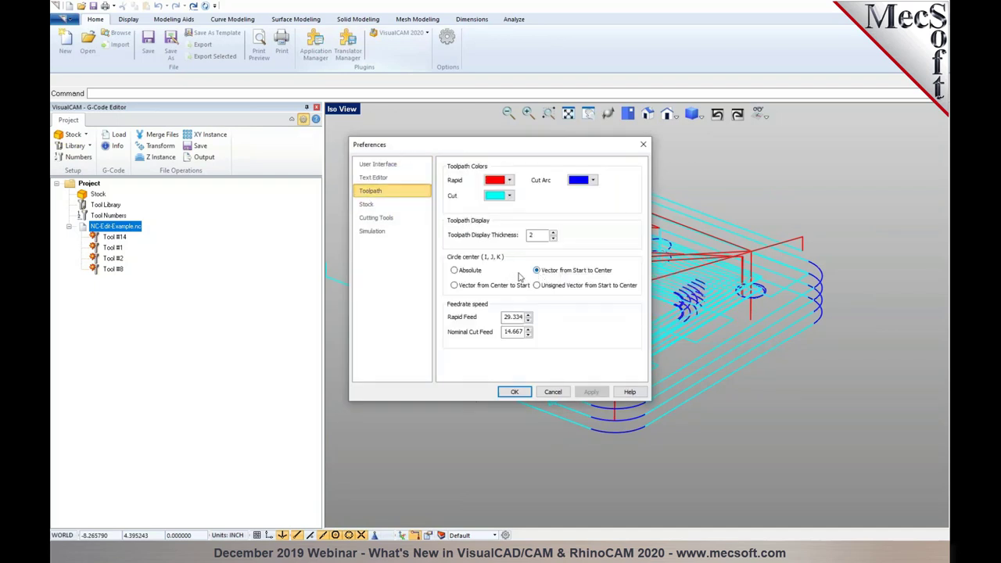
pyautogui.moveTo(557, 273)
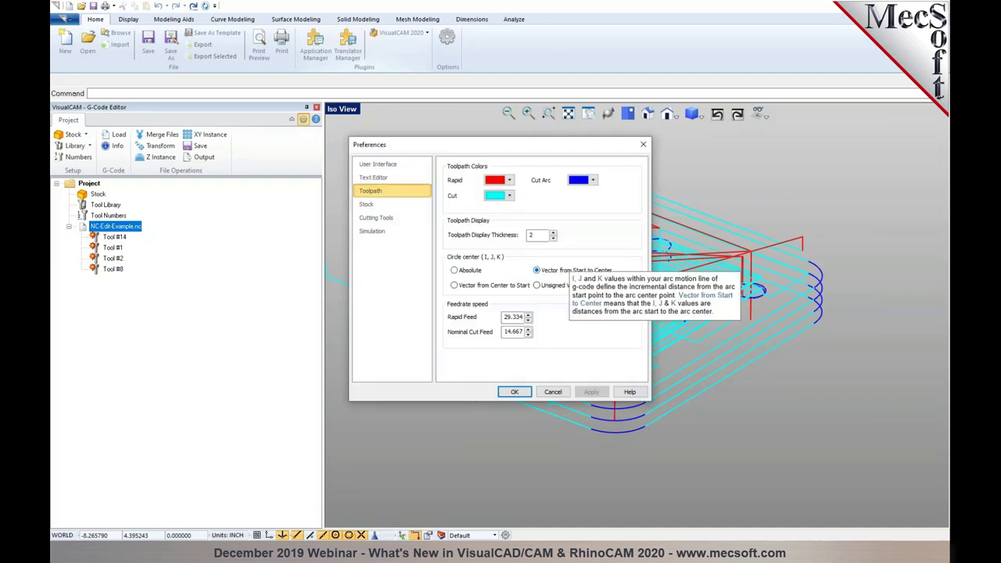
pyautogui.click(455, 271)
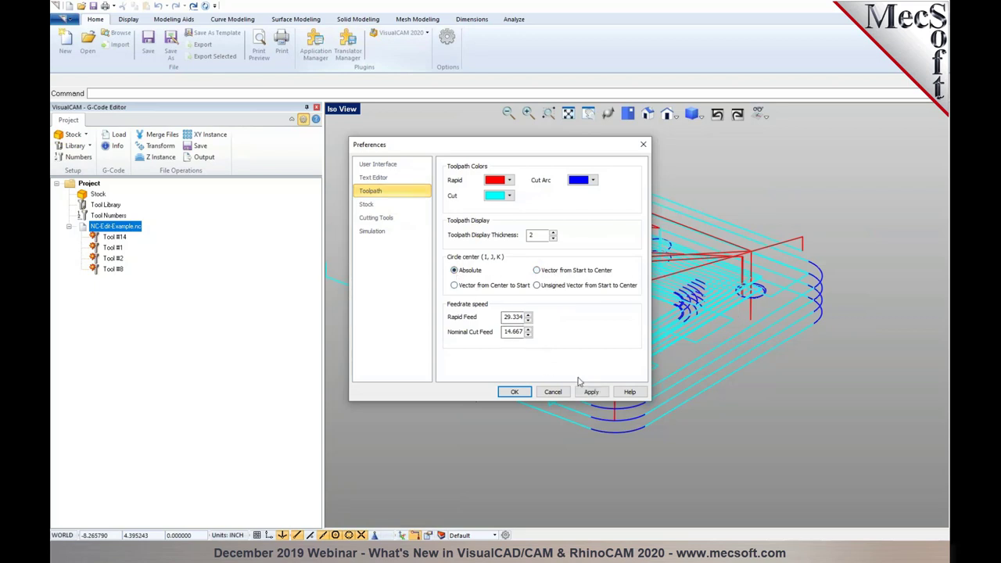
pyautogui.click(592, 392)
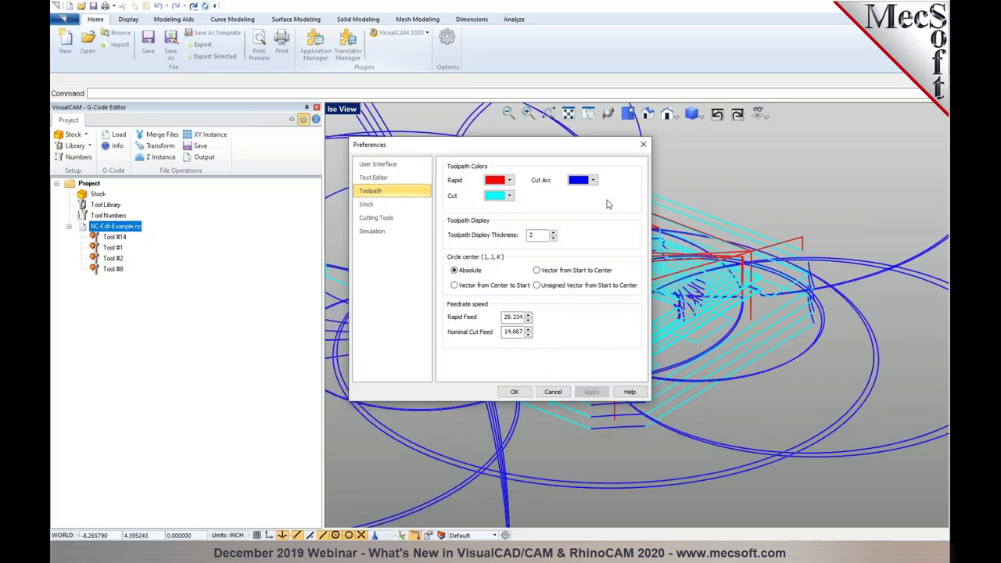
pyautogui.moveTo(566, 152); pyautogui.dragTo(294, 160)
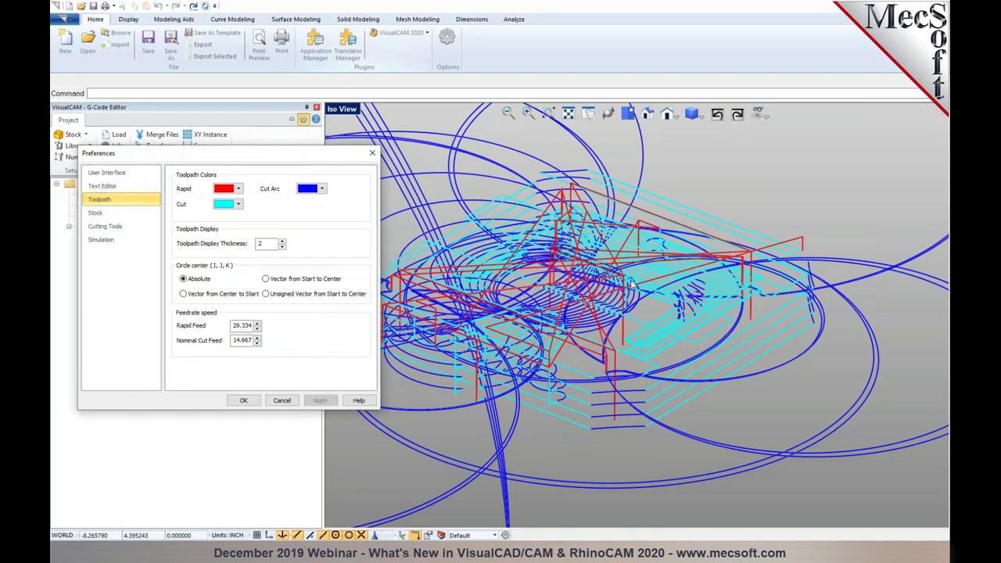
pyautogui.click(243, 400)
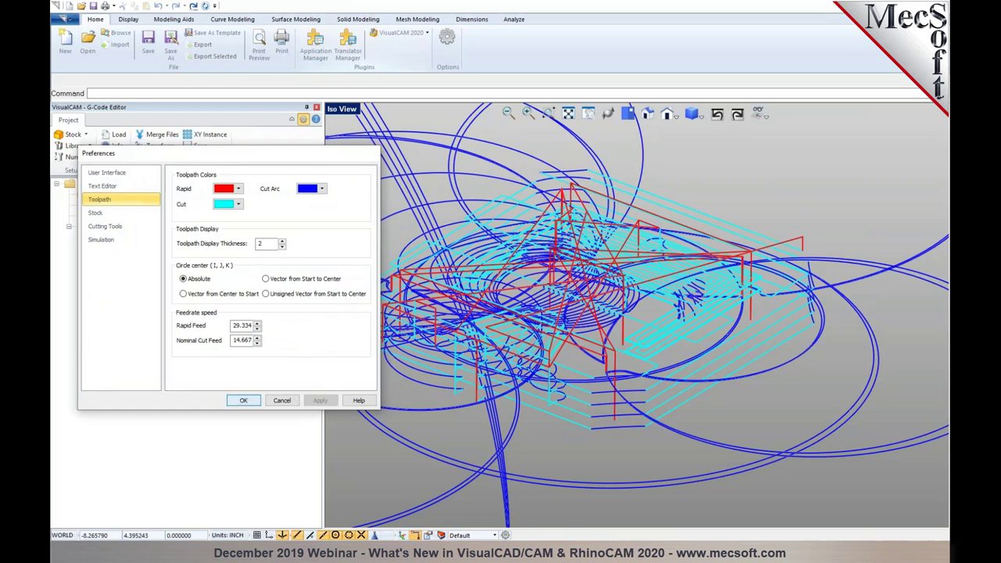
pyautogui.scroll(-2, 704, 352)
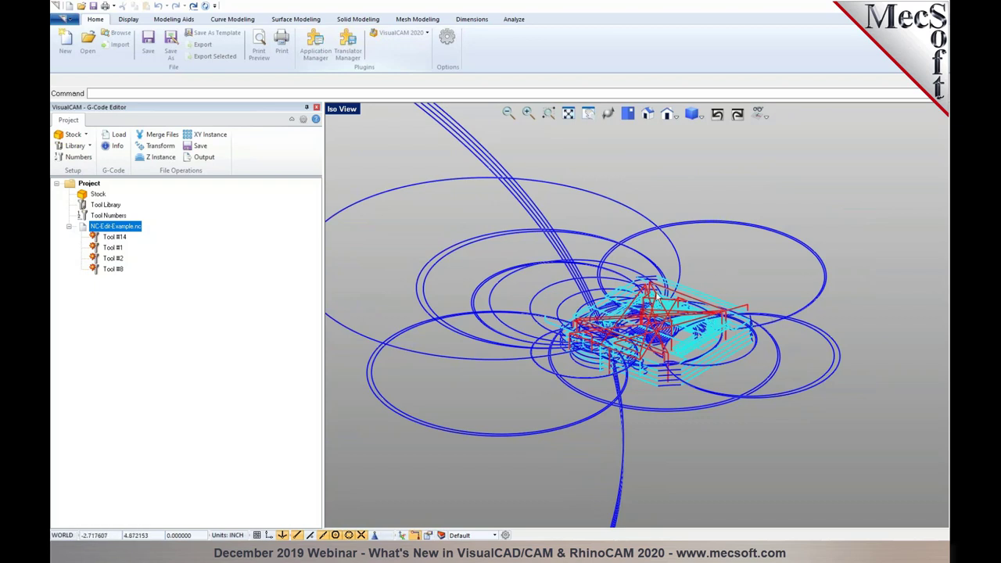
# Step: Set arc centres to Vector from Start to Center, apply and confirm
pyautogui.click(303, 120)
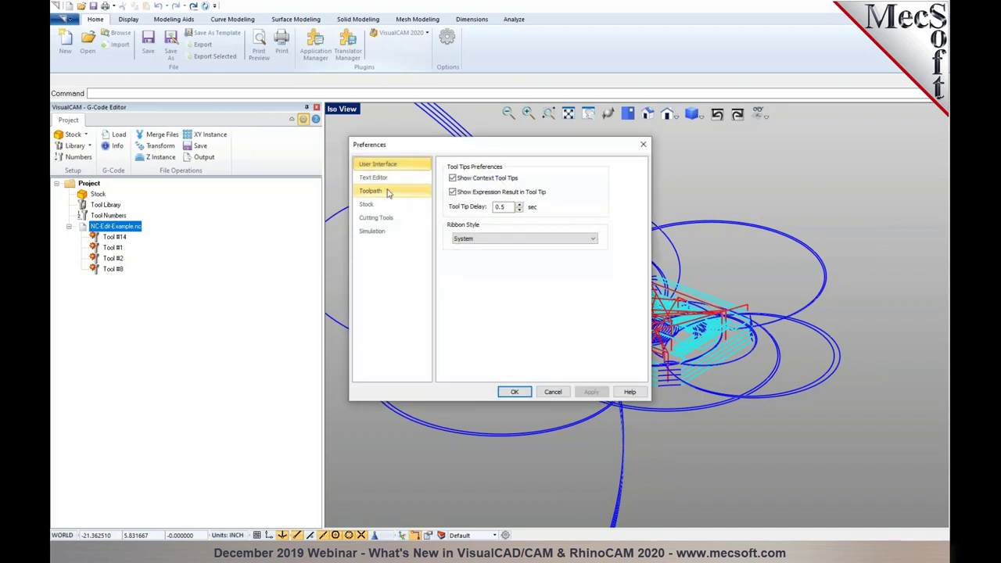
pyautogui.click(387, 193)
pyautogui.click(537, 271)
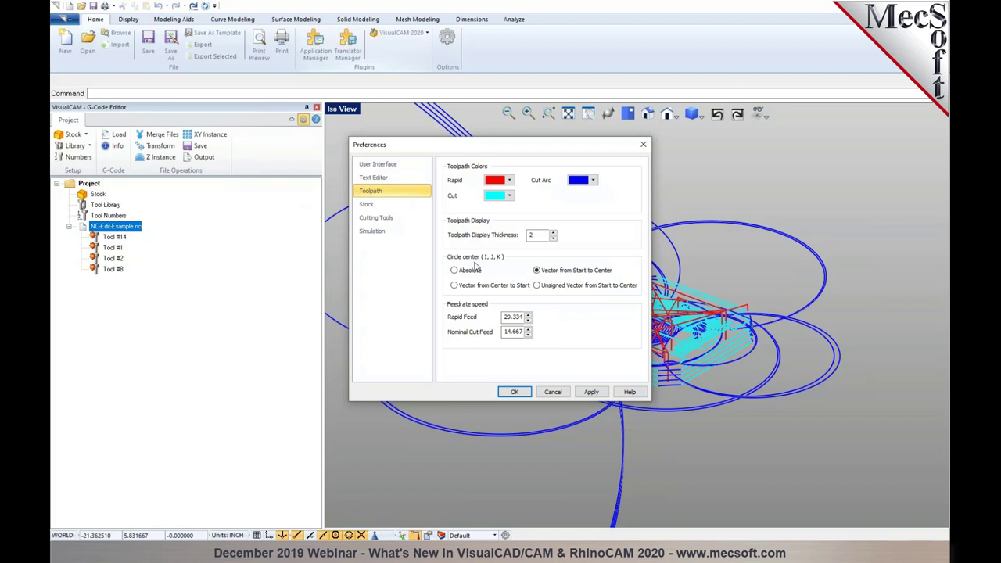
pyautogui.click(591, 391)
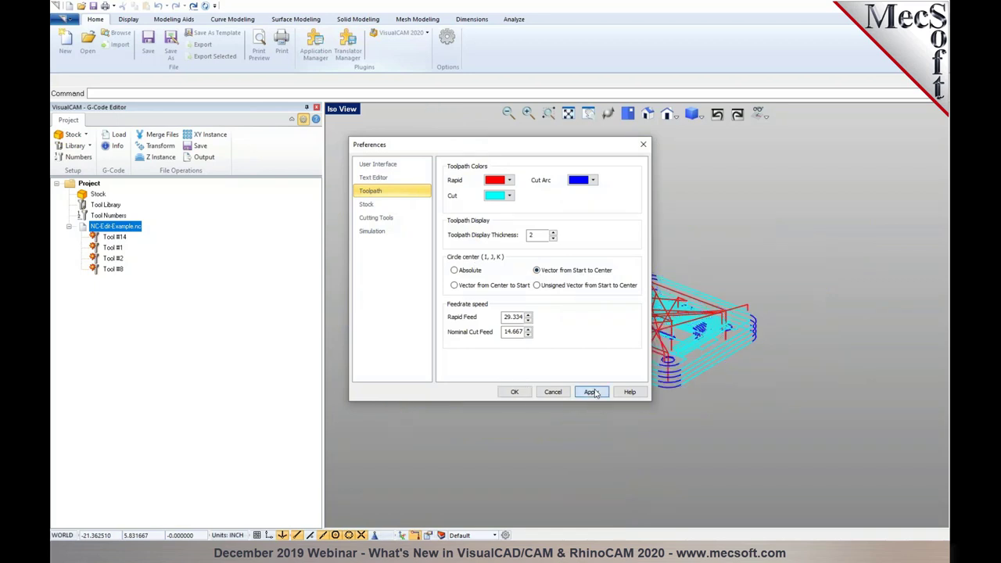
pyautogui.click(515, 392)
pyautogui.scroll(4, 680, 374)
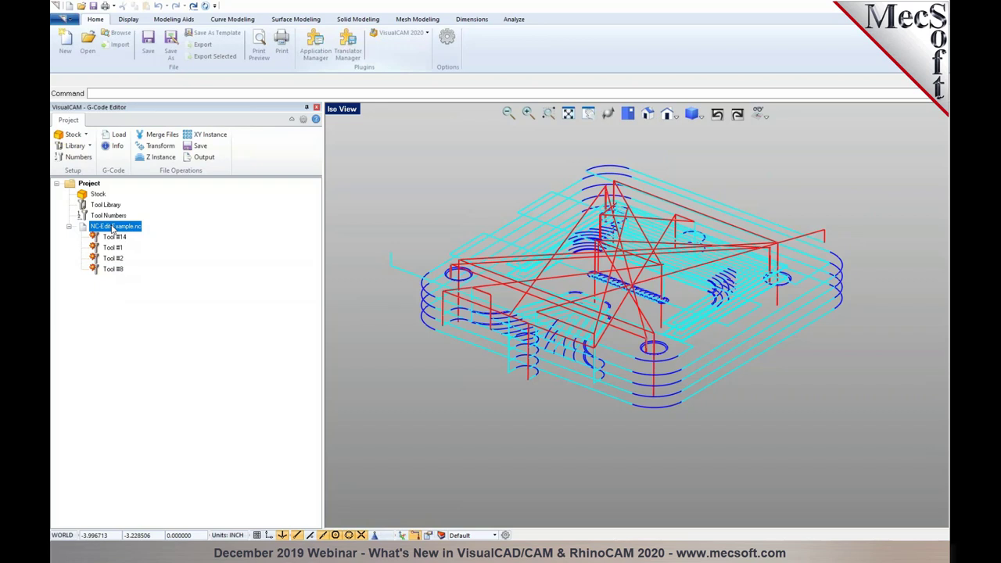
# Step: Load the NC-Edit-Example.csv tool library, then bring up the Tool Crib
pyautogui.click(90, 147)
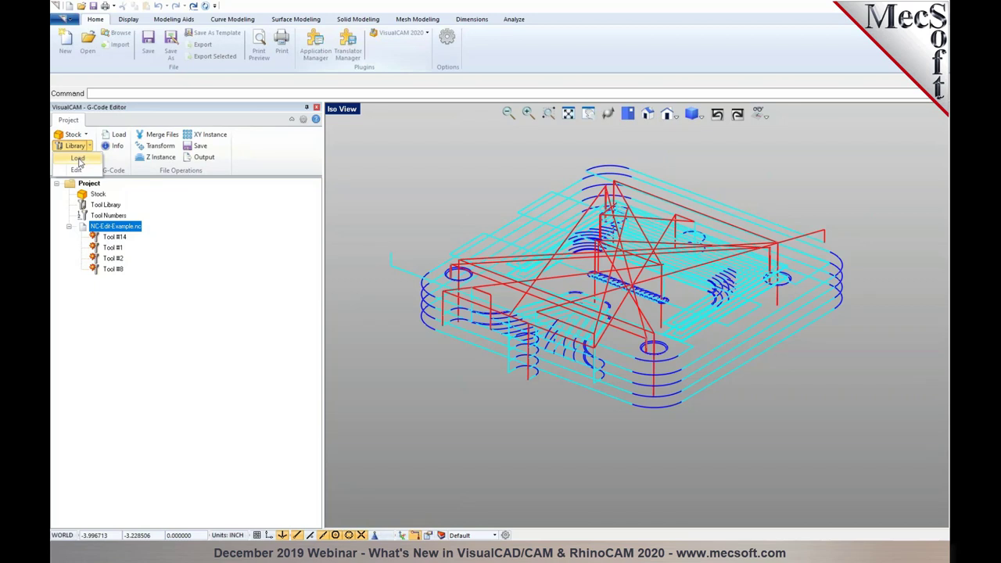
pyautogui.click(79, 160)
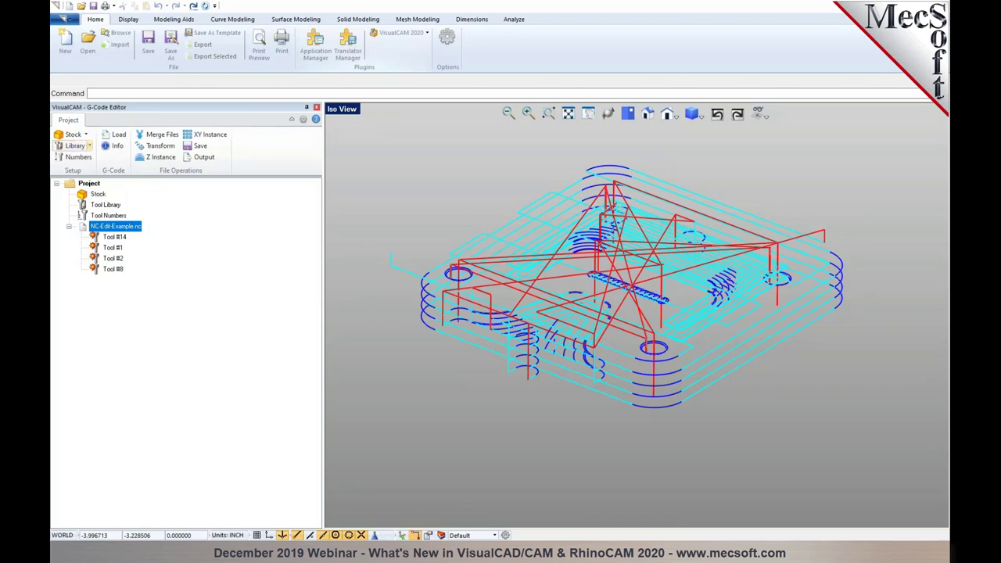
pyautogui.click(378, 170)
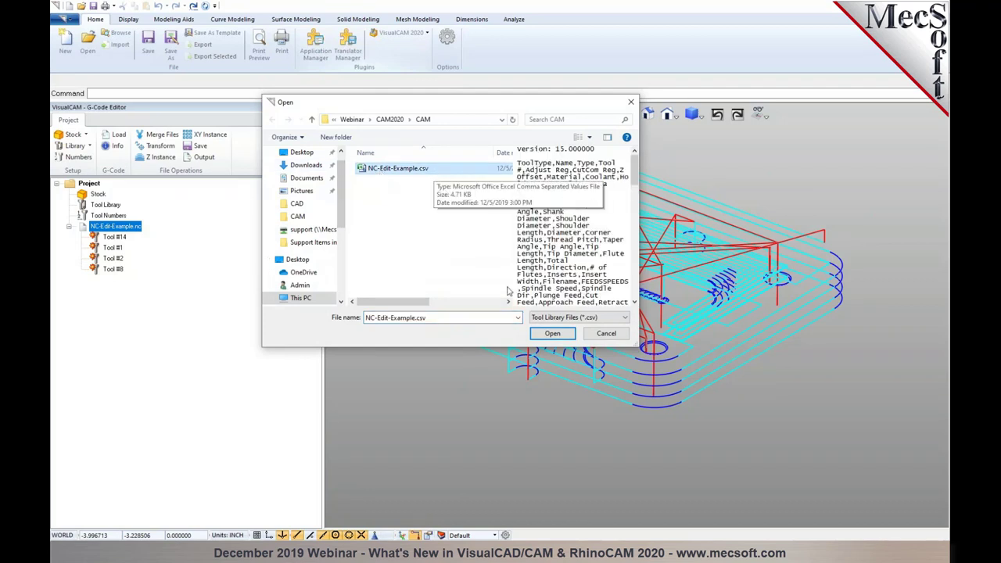
pyautogui.click(551, 333)
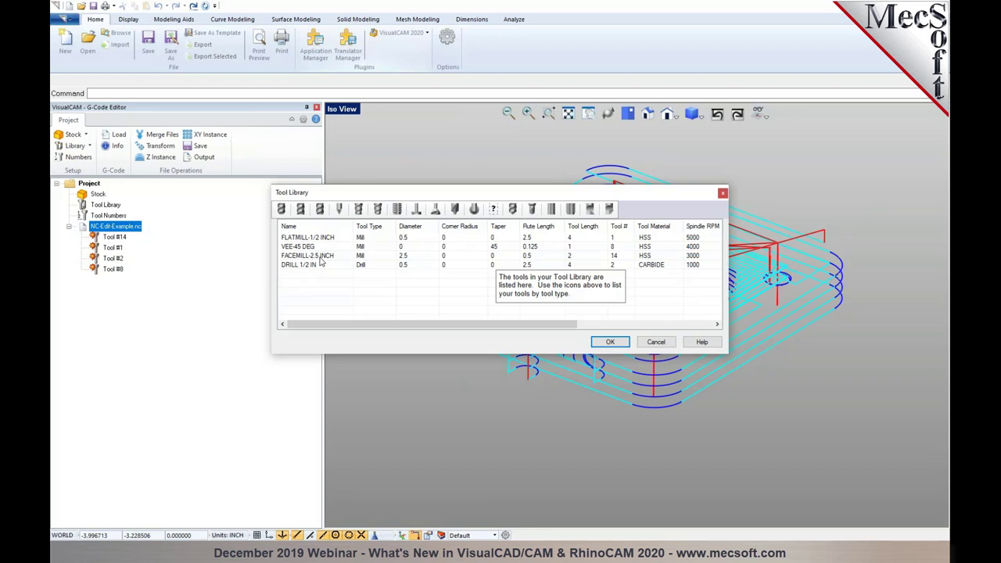
pyautogui.click(611, 343)
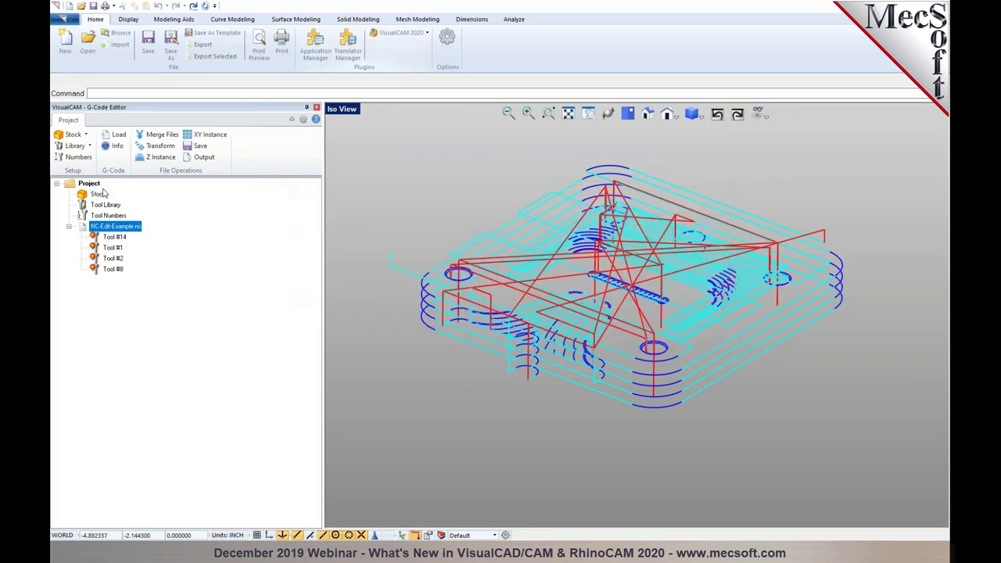
pyautogui.click(79, 158)
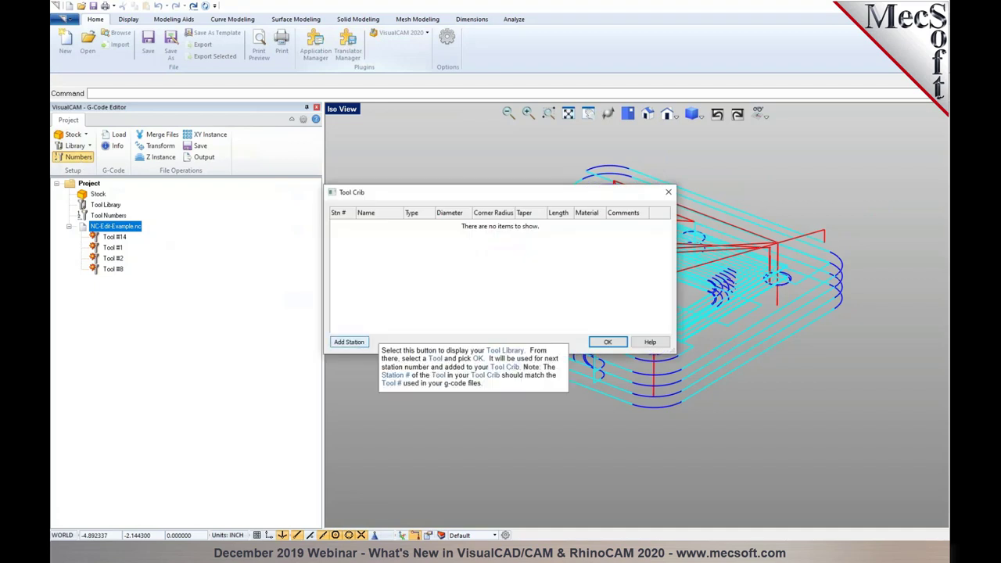
# Step: Add all four library tools to the Tool Crib as stations 1, 8, 14 and 2
pyautogui.click(349, 342)
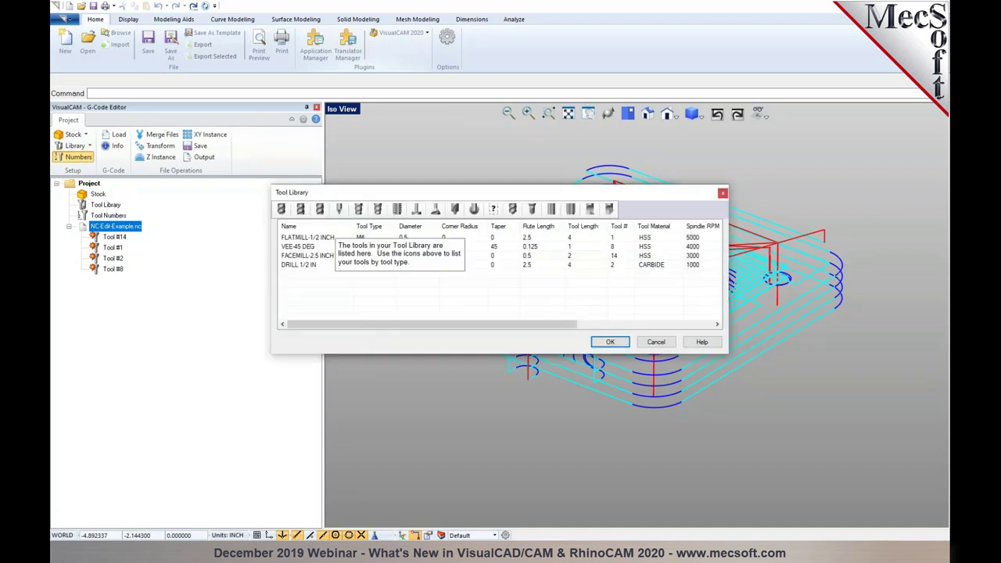
pyautogui.keyDown('shift'); pyautogui.click(315, 266); pyautogui.keyUp('shift')
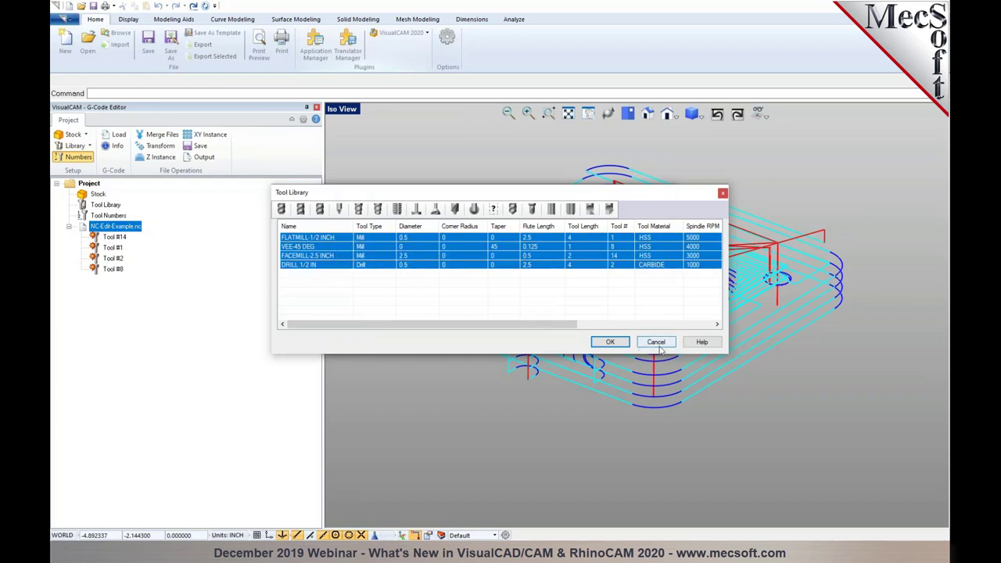
pyautogui.click(611, 342)
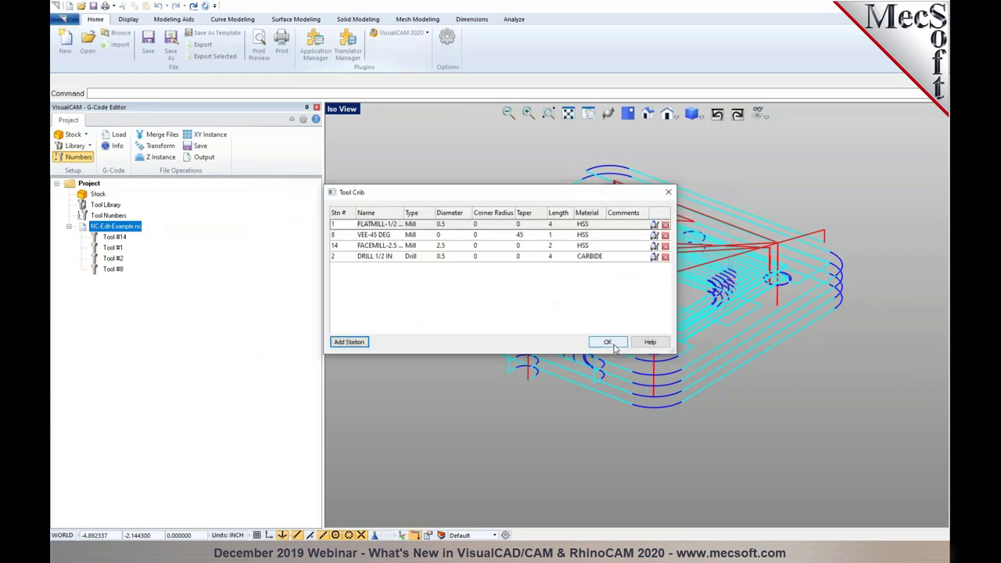
pyautogui.click(614, 347)
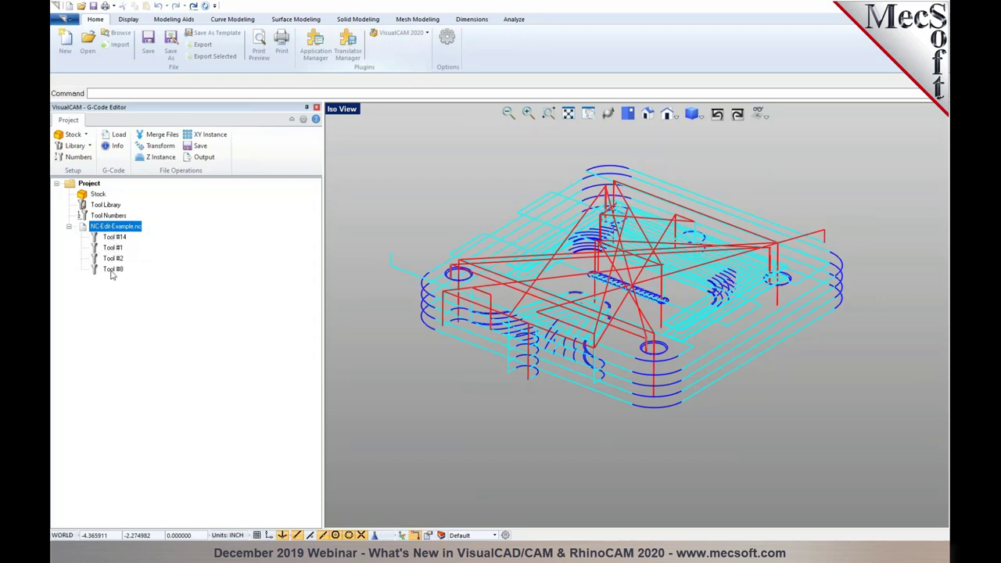
# Step: Simulate NC-Edit-Example.nc to its final lines, orbiting the view while it plays
pyautogui.rightClick(107, 228)
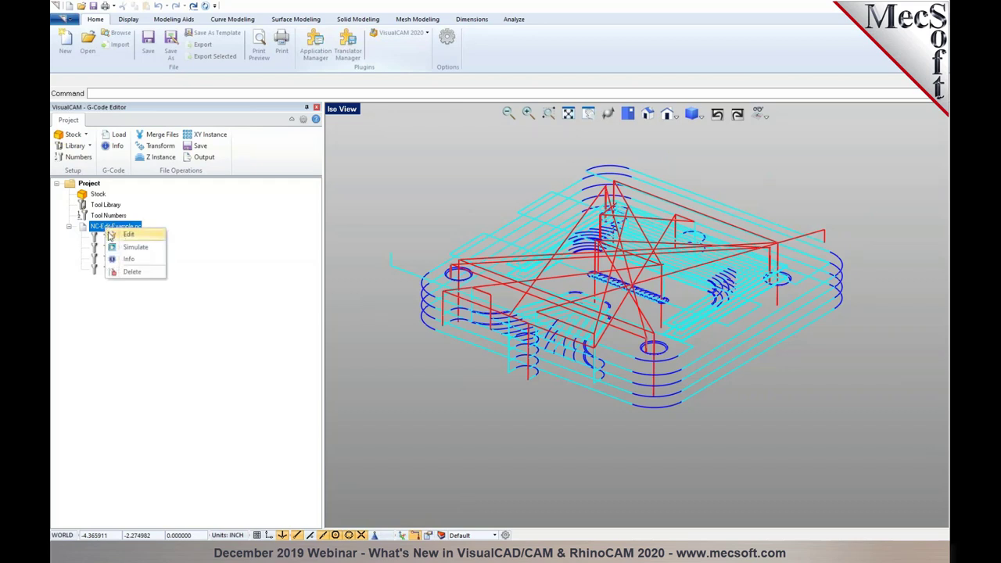
pyautogui.click(133, 247)
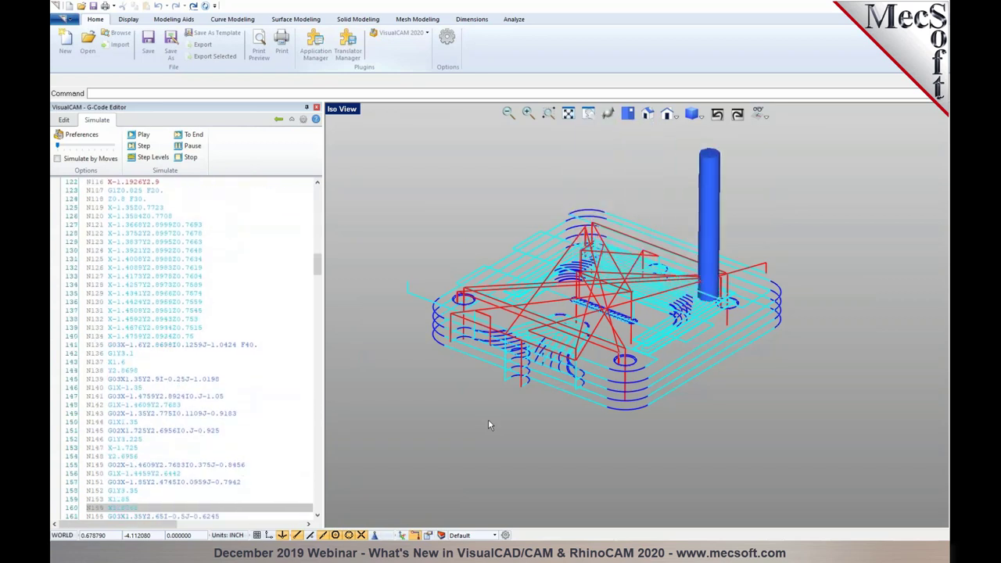
pyautogui.moveTo(533, 334); pyautogui.dragTo(559, 344, button='right')
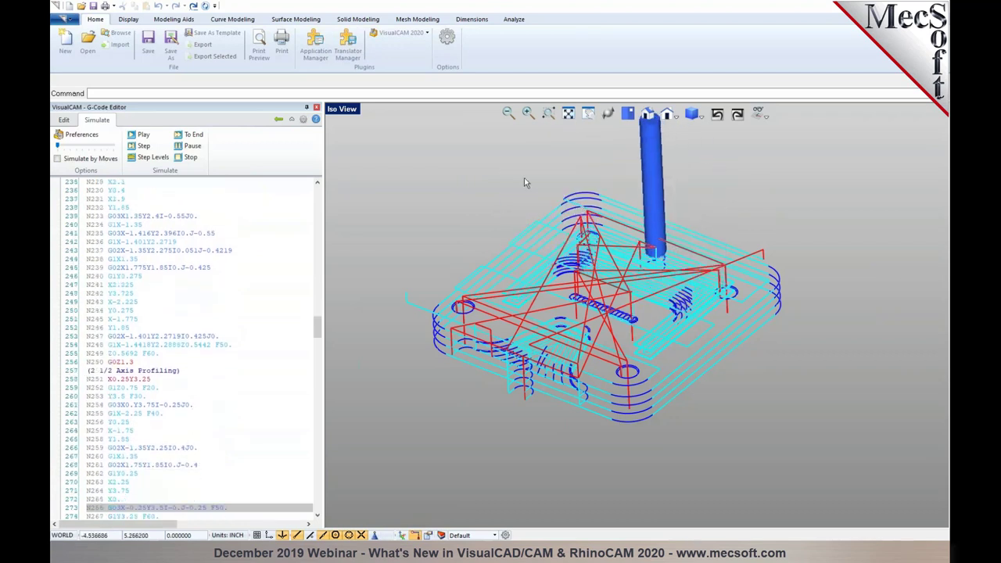
pyautogui.click(59, 152)
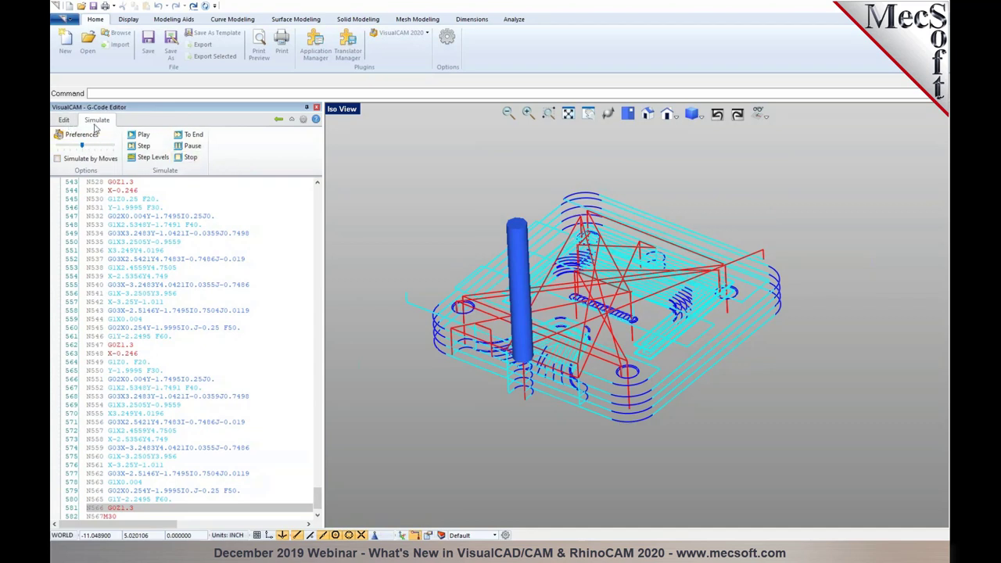
# Step: Switch to editing mode and jump to the bottom and back to the top of the program
pyautogui.click(65, 122)
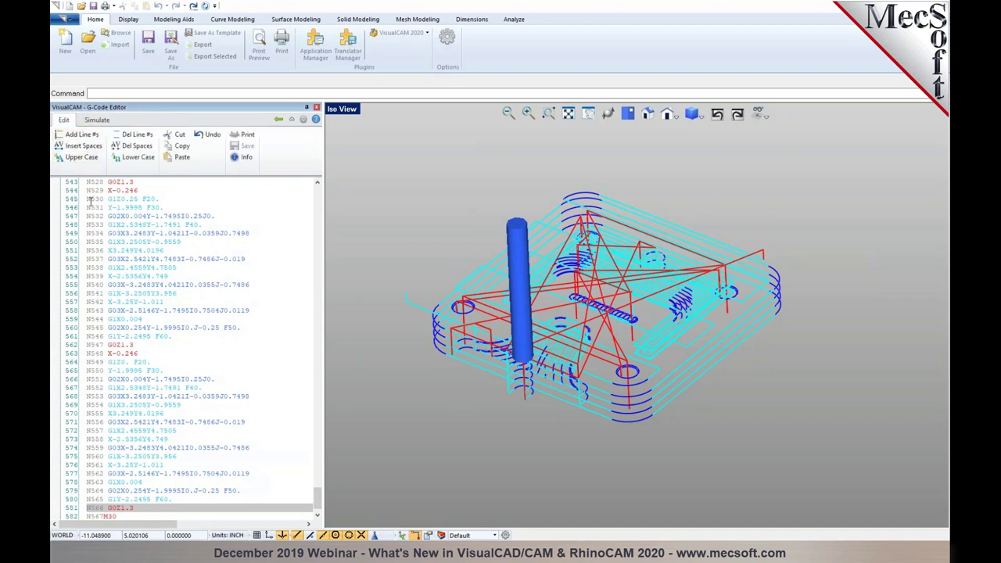
pyautogui.moveTo(317, 494); pyautogui.dragTo(328, 193)
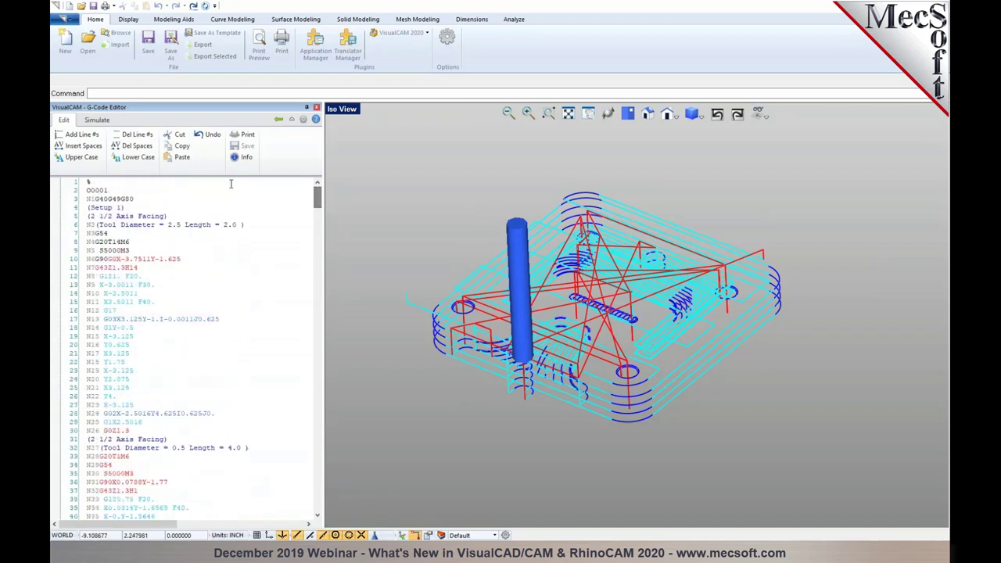
pyautogui.rightClick(201, 190)
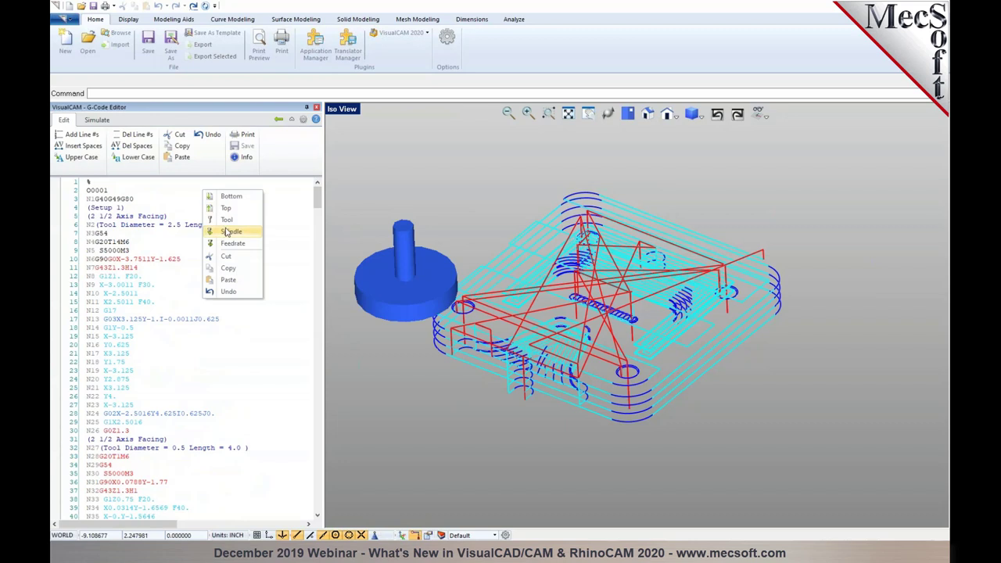
pyautogui.click(230, 196)
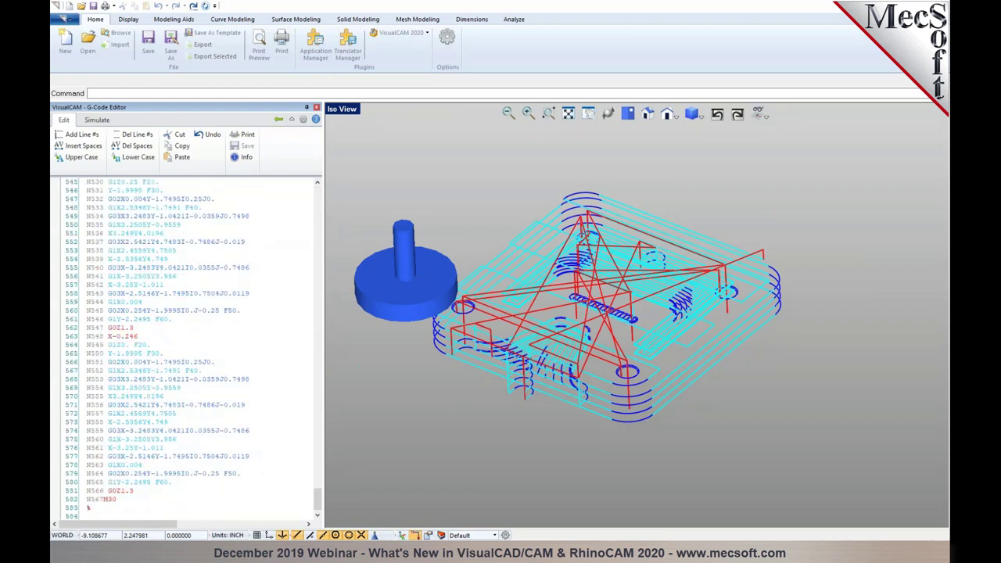
pyautogui.rightClick(233, 201)
pyautogui.click(237, 205)
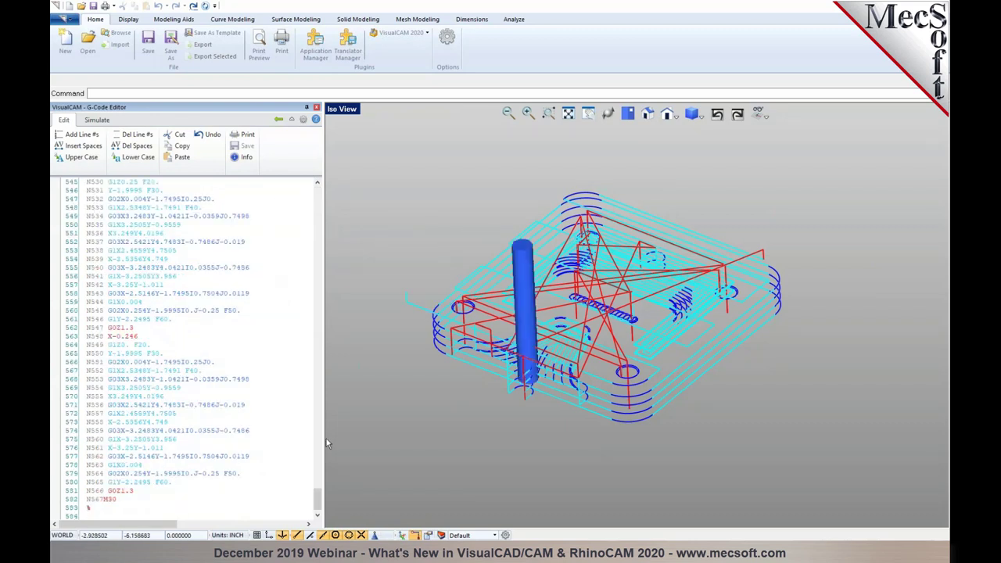
pyautogui.rightClick(276, 362)
pyautogui.click(300, 381)
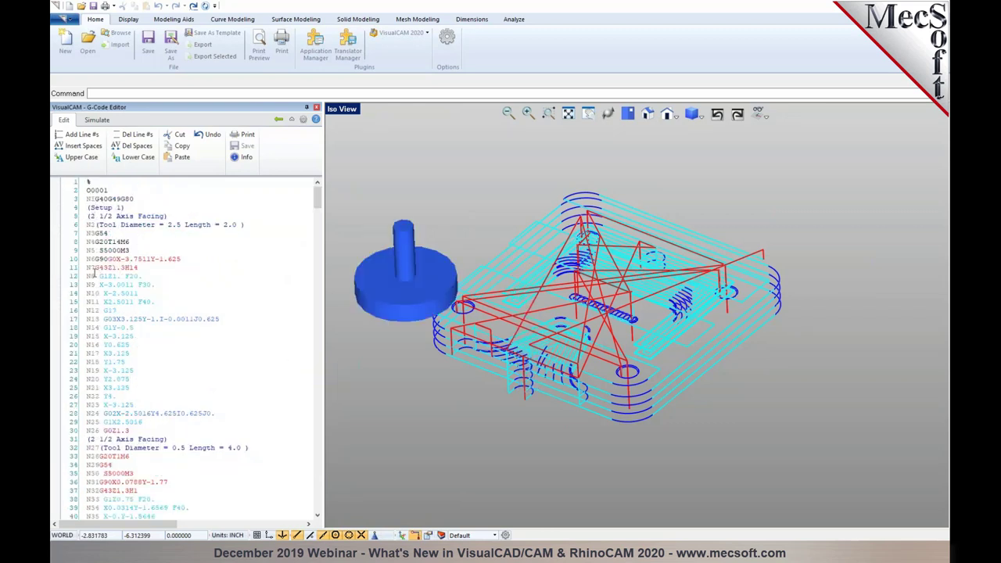
# Step: Replace the N line numbers with fresh ones and insert spaces between G-code words
pyautogui.click(131, 136)
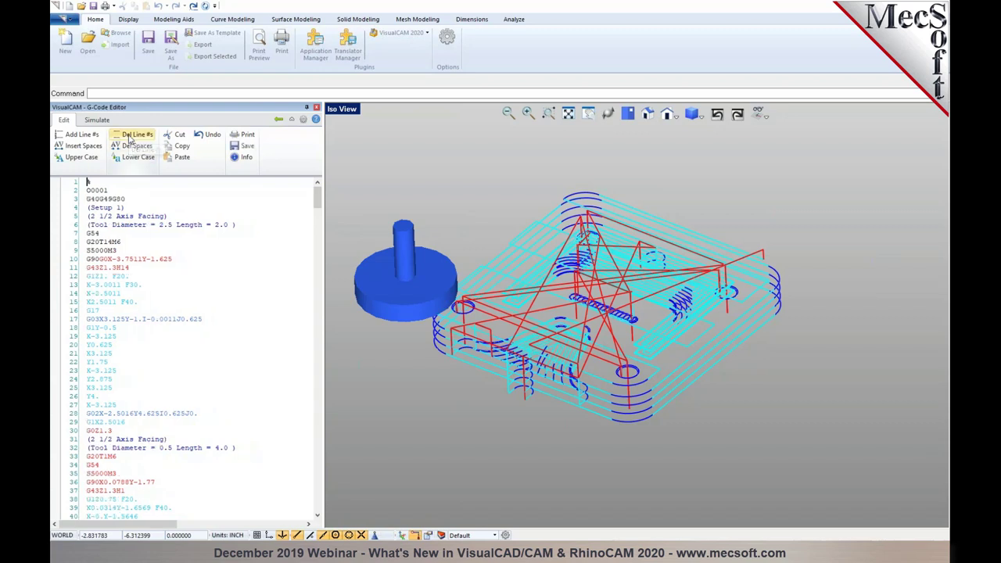
pyautogui.click(89, 138)
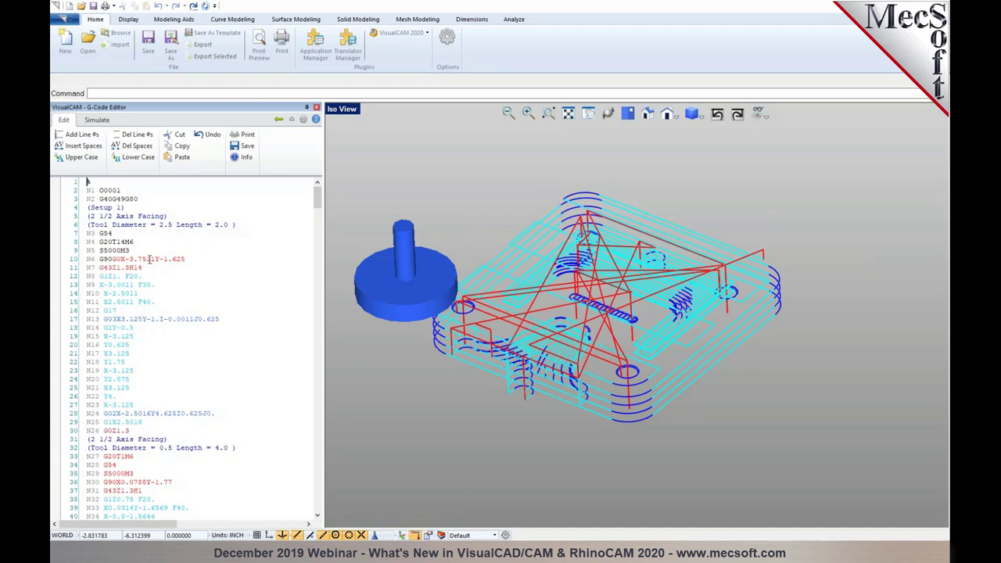
pyautogui.click(83, 146)
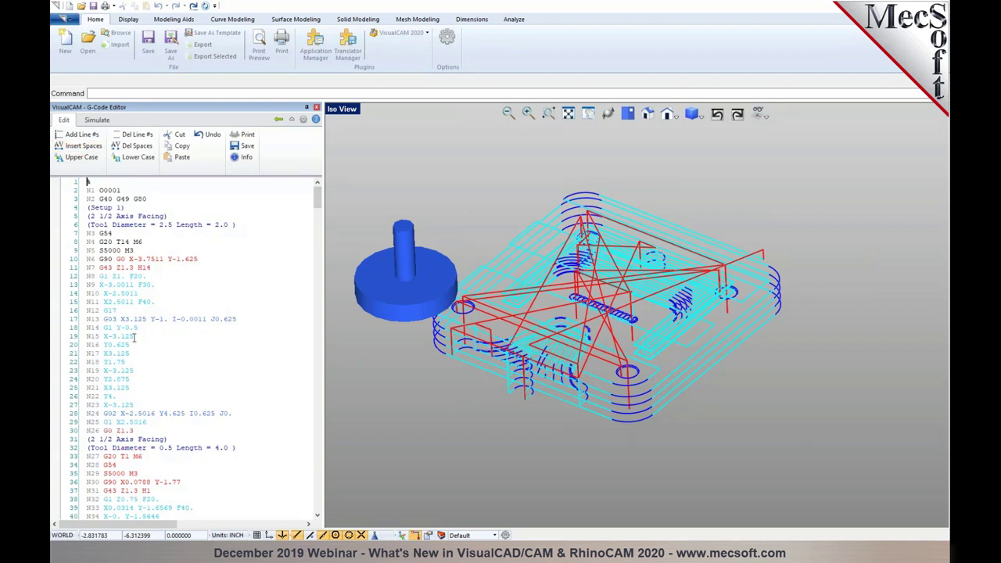
pyautogui.scroll(-4, 139, 322)
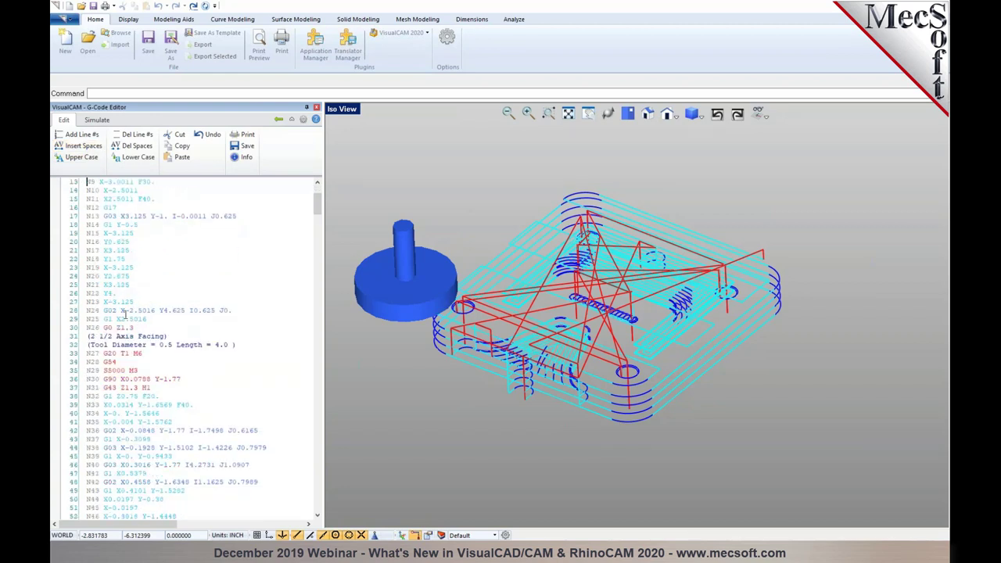
pyautogui.scroll(4, 201, 306)
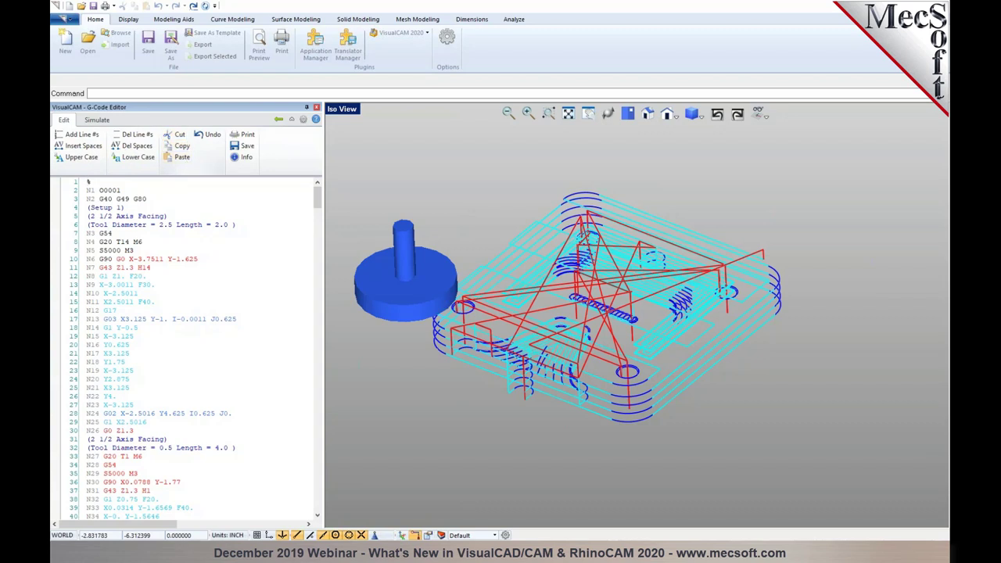
pyautogui.click(129, 190)
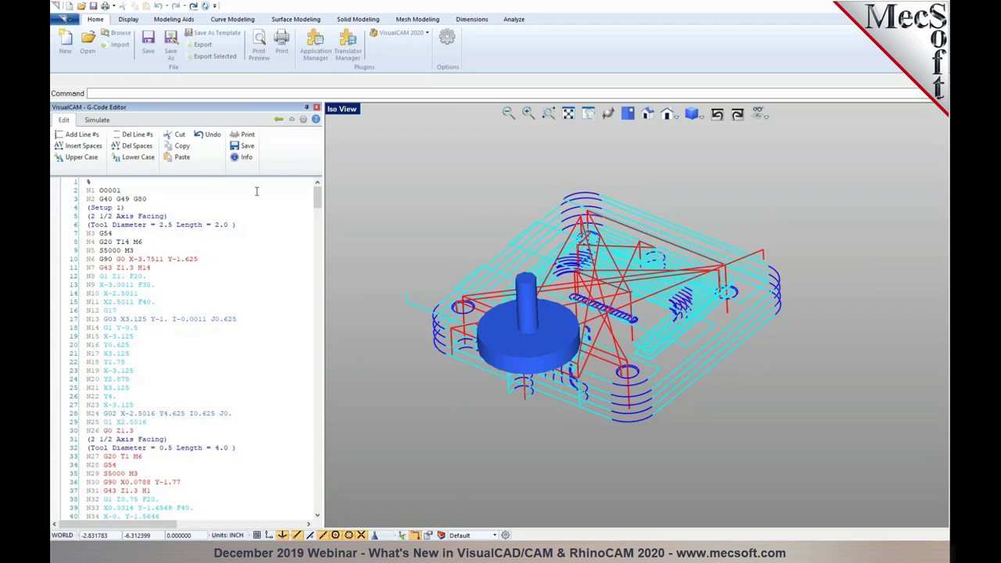
# Step: Save NC-Edit-Example.nc over the existing file and return to the project tree
pyautogui.click(247, 146)
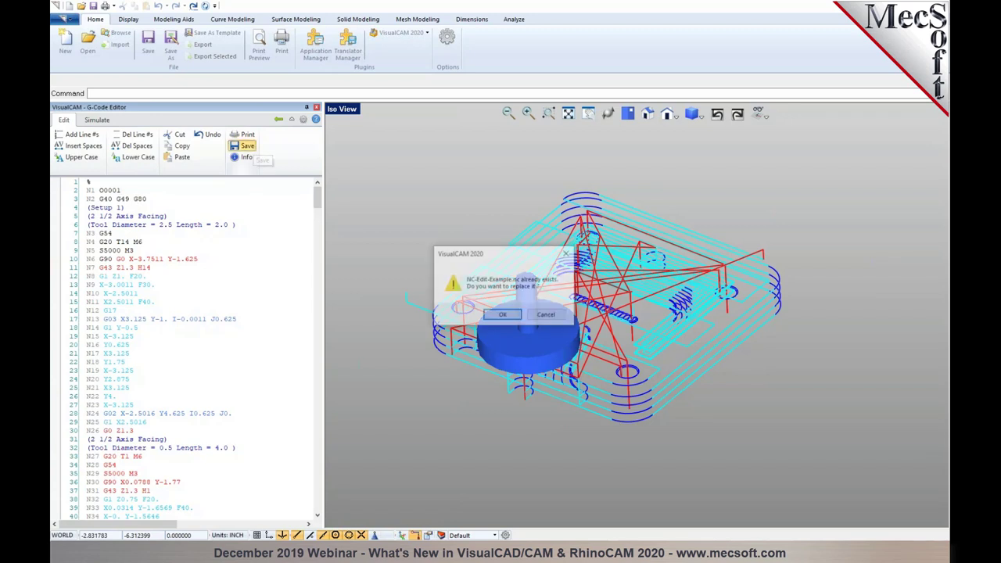
pyautogui.click(503, 315)
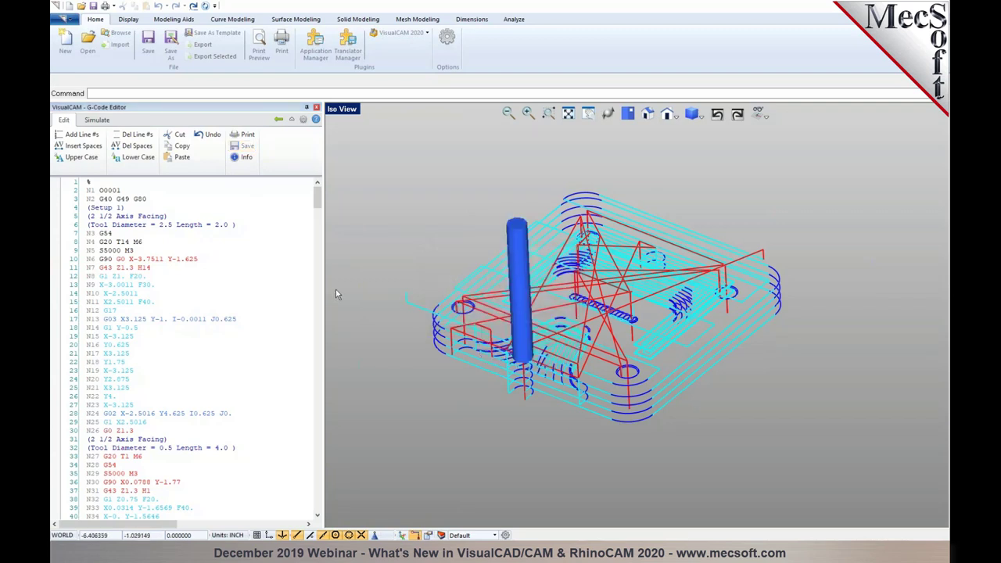
pyautogui.click(279, 121)
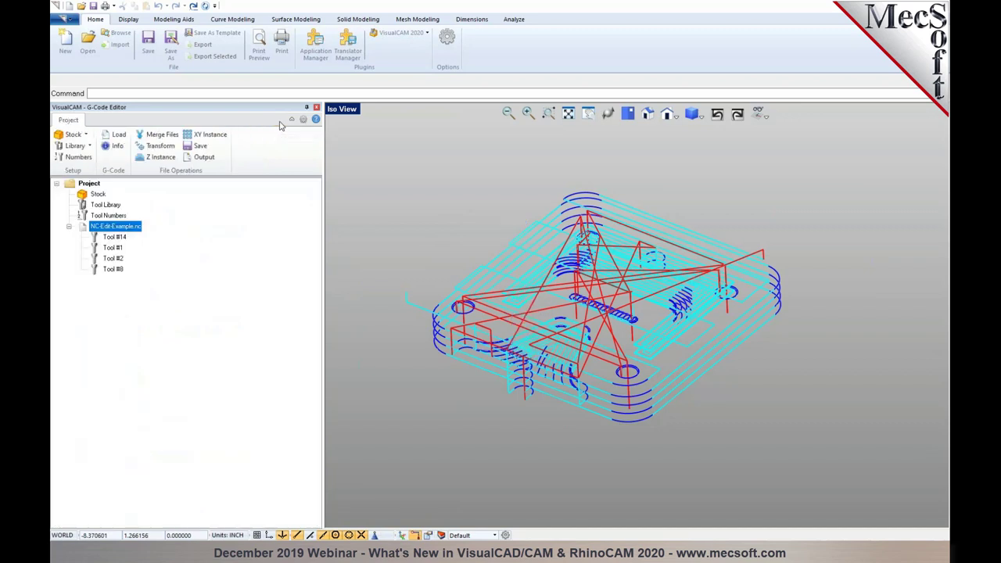
pyautogui.click(205, 157)
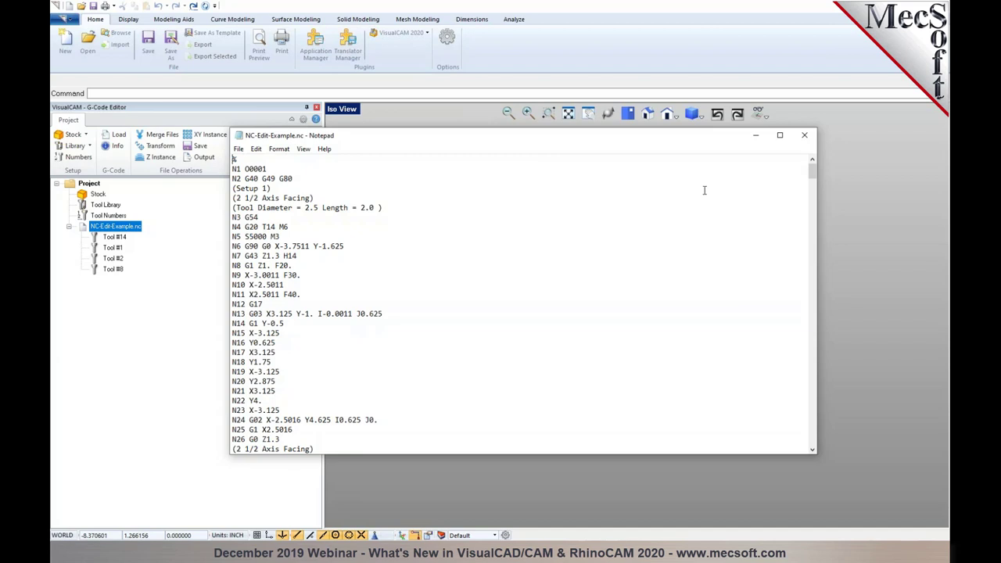
# Step: Close the Notepad window showing the saved NC-Edit-Example.nc
pyautogui.click(805, 137)
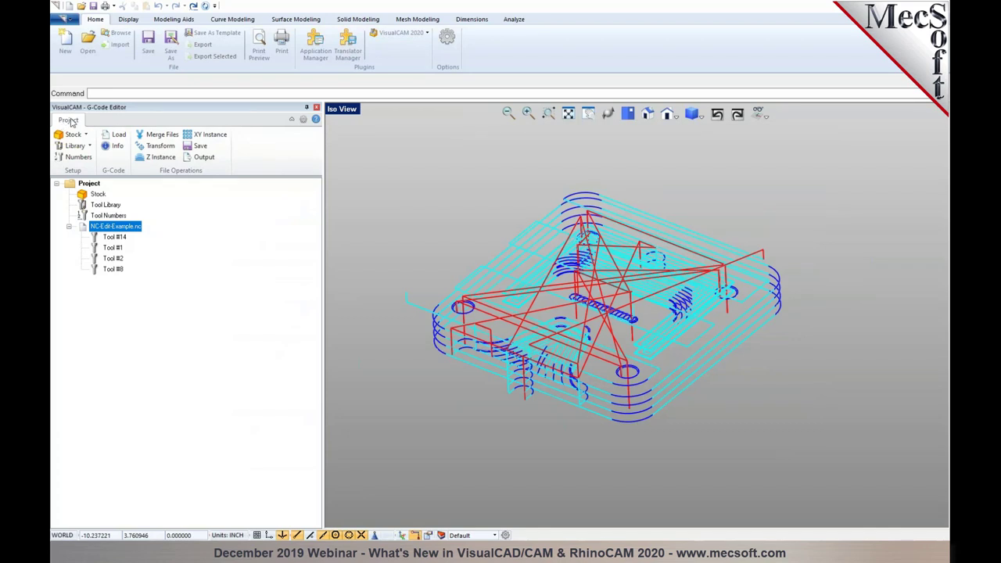
# Step: Reopen NC-Edit-Example.nc in the editor and review its Info (tools 14, 1, 2, 8; 19.37 min)
pyautogui.rightClick(110, 234)
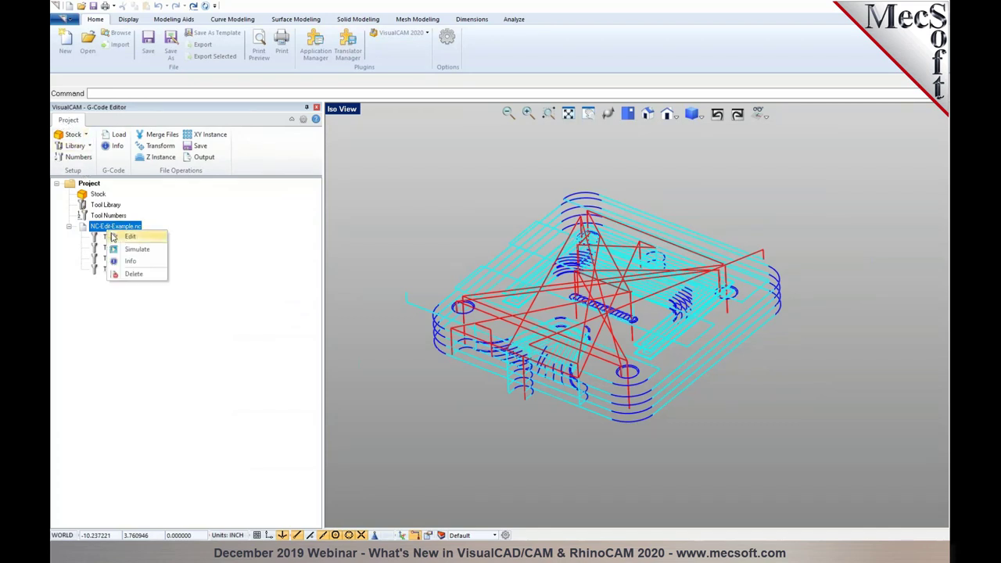
pyautogui.click(121, 237)
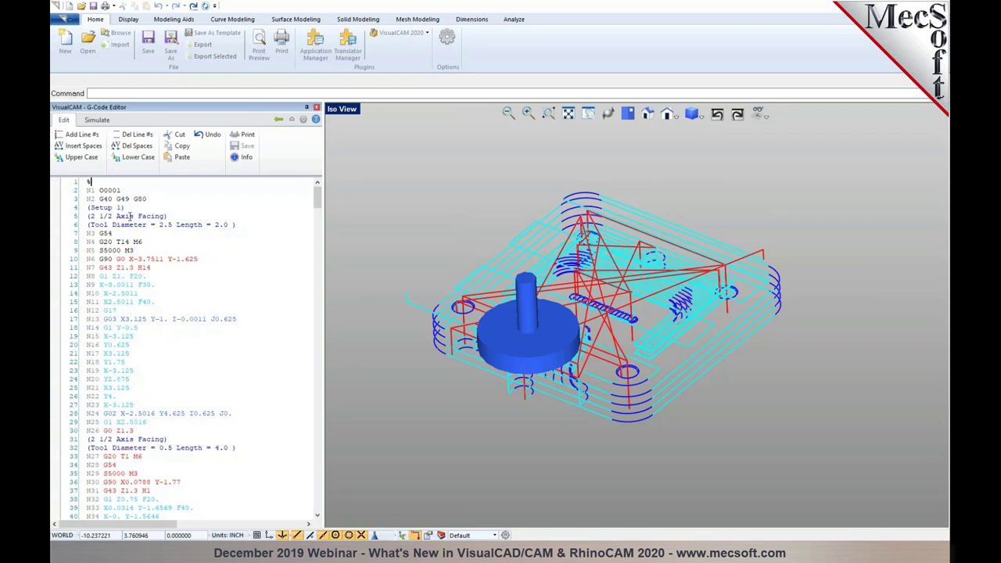
pyautogui.click(99, 120)
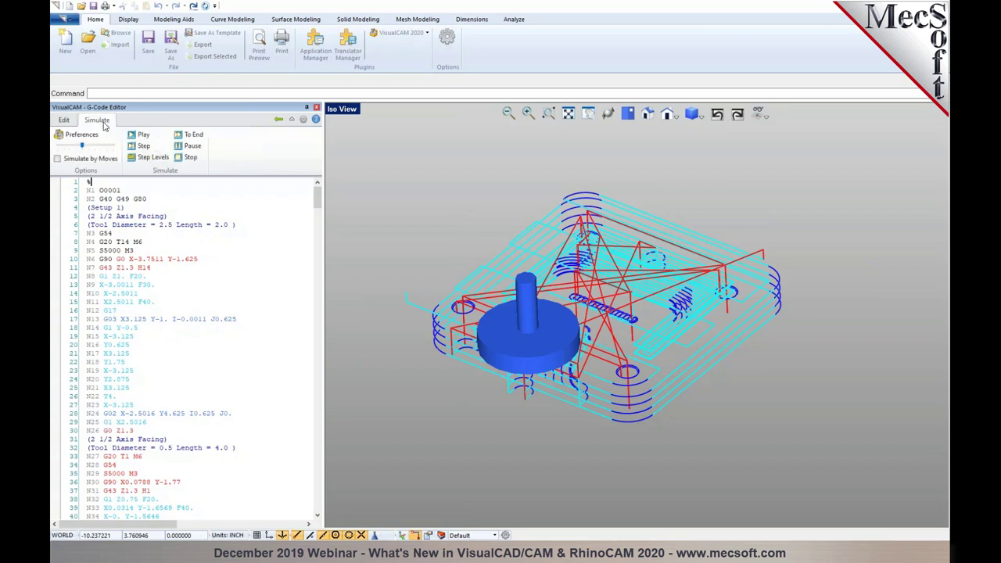
pyautogui.click(62, 121)
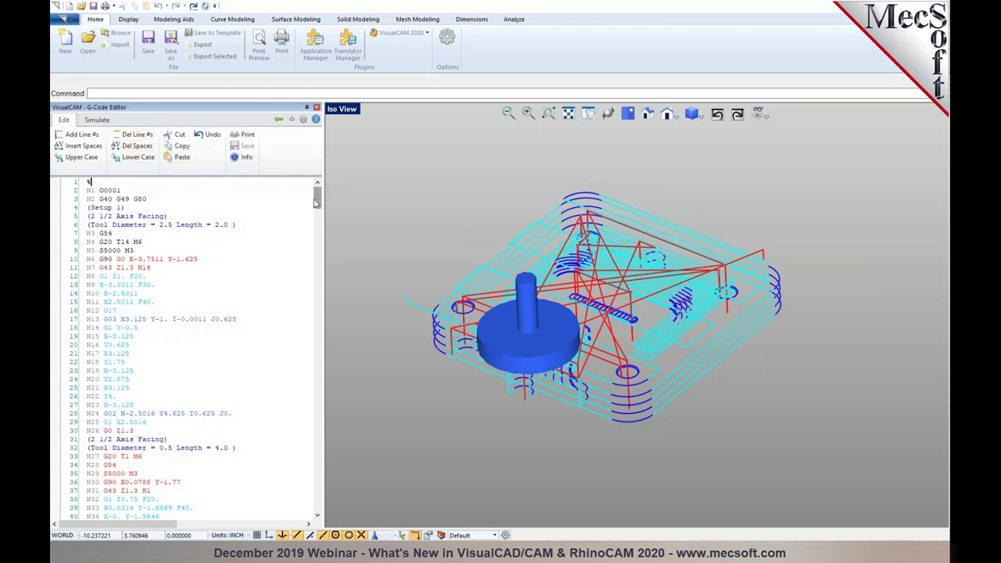
pyautogui.click(248, 159)
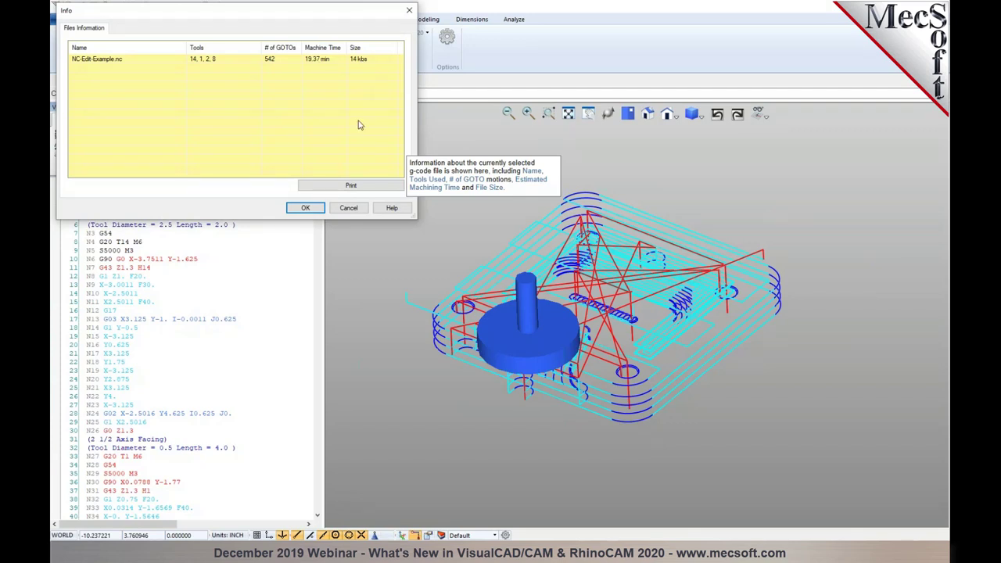
pyautogui.click(349, 208)
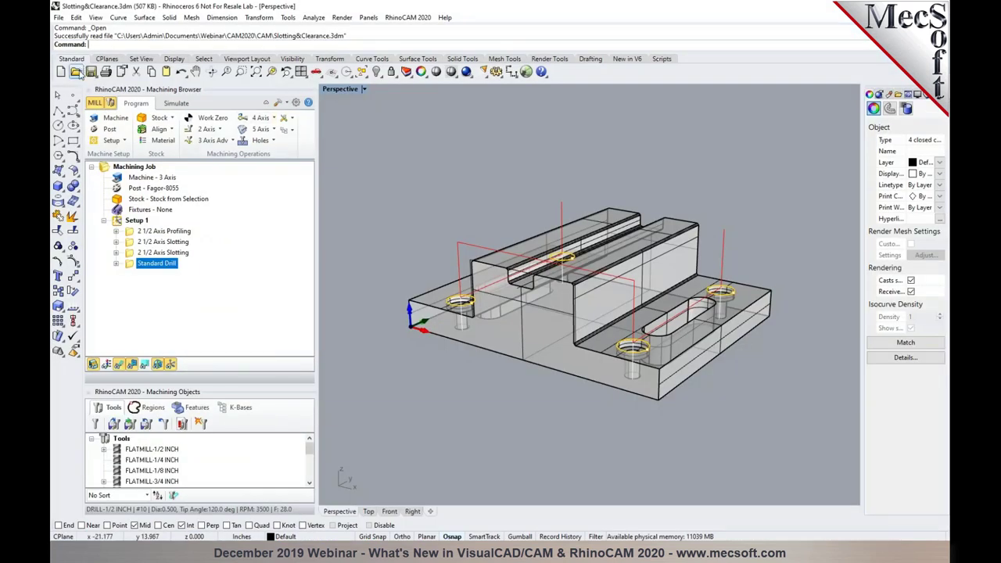
# Step: Open NC-Edit-Example.3dm without saving and switch RhinoCAM 2020 to the G-CODE EDITOR
pyautogui.click(76, 71)
pyautogui.click(521, 315)
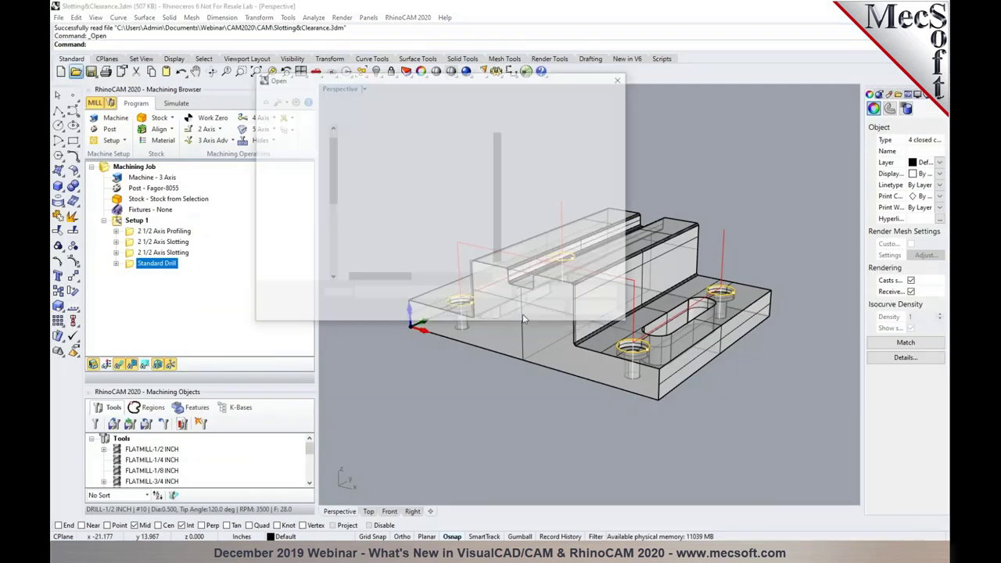
pyautogui.click(421, 214)
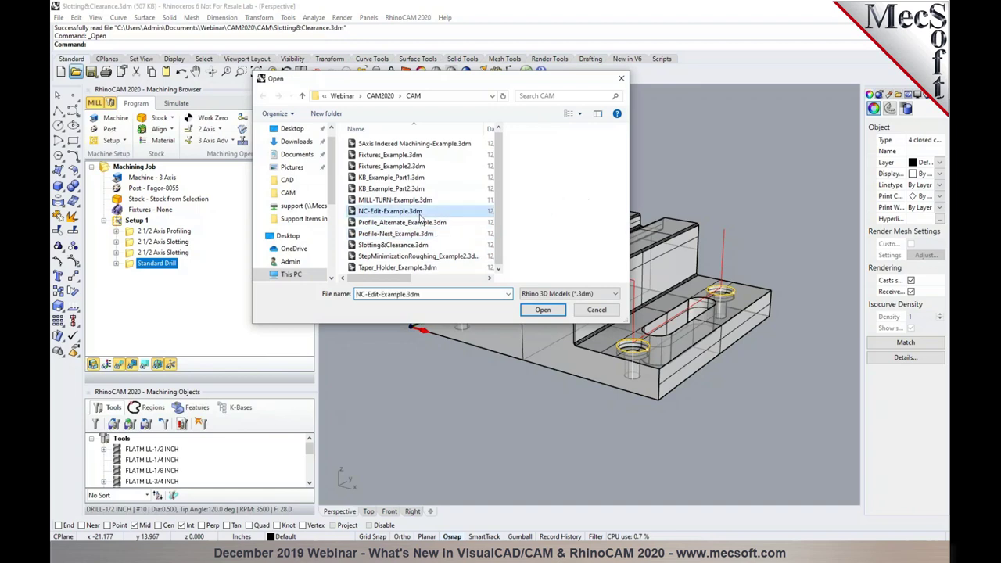
pyautogui.click(554, 306)
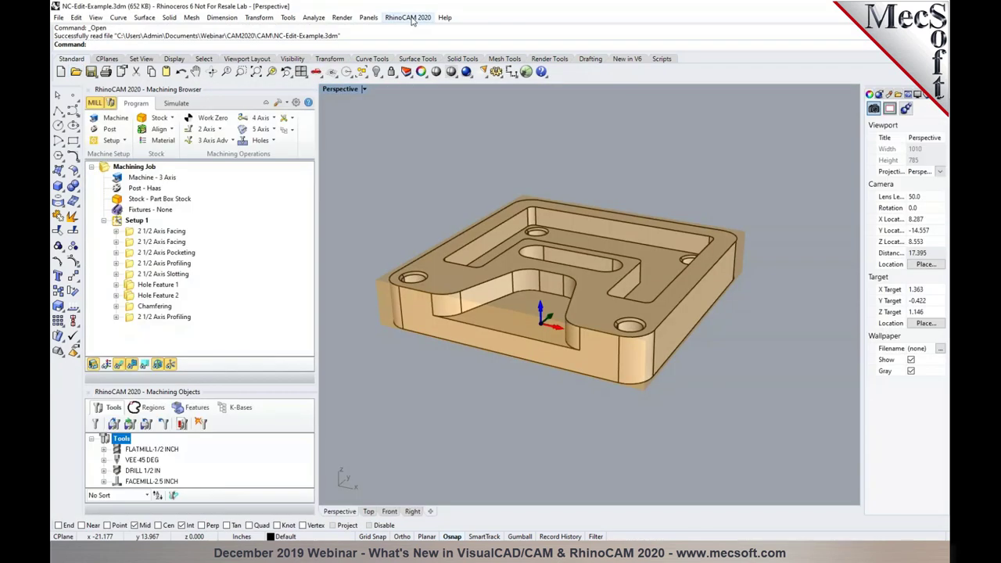
pyautogui.click(408, 17)
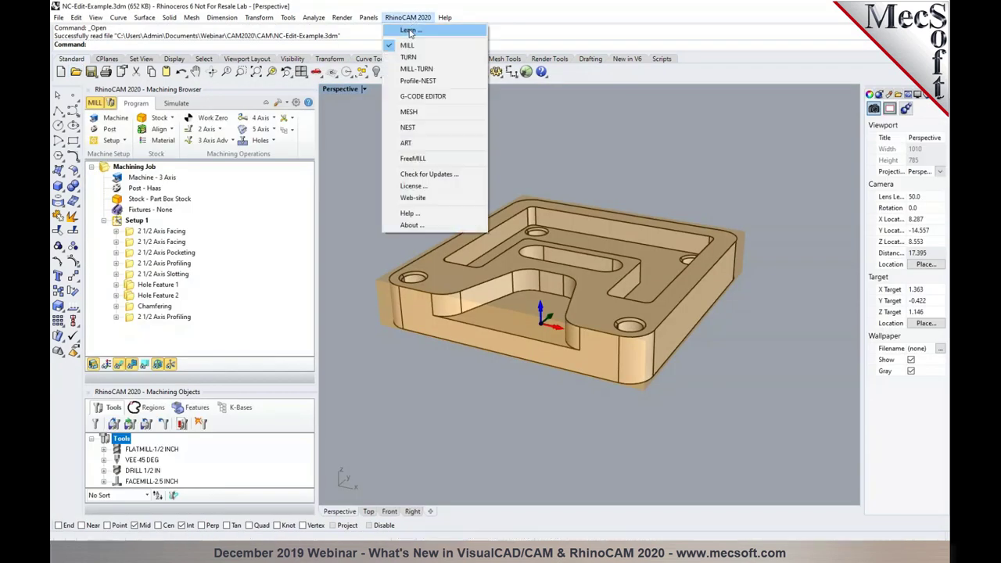
pyautogui.click(409, 96)
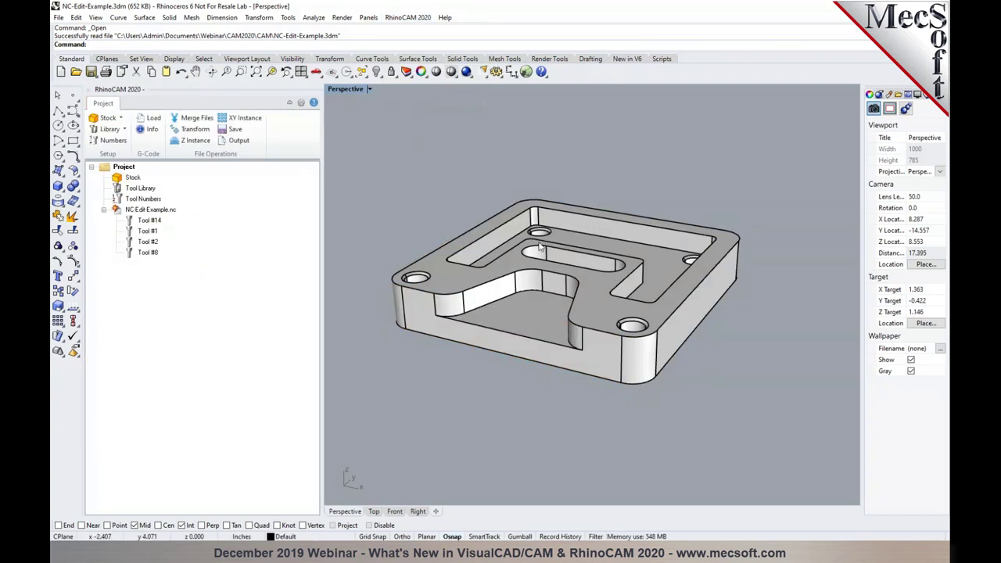
# Step: Open the NC-Edit-Example.nc program's G-code in the editor
pyautogui.moveTo(575, 260); pyautogui.dragTo(568, 251, button='right')
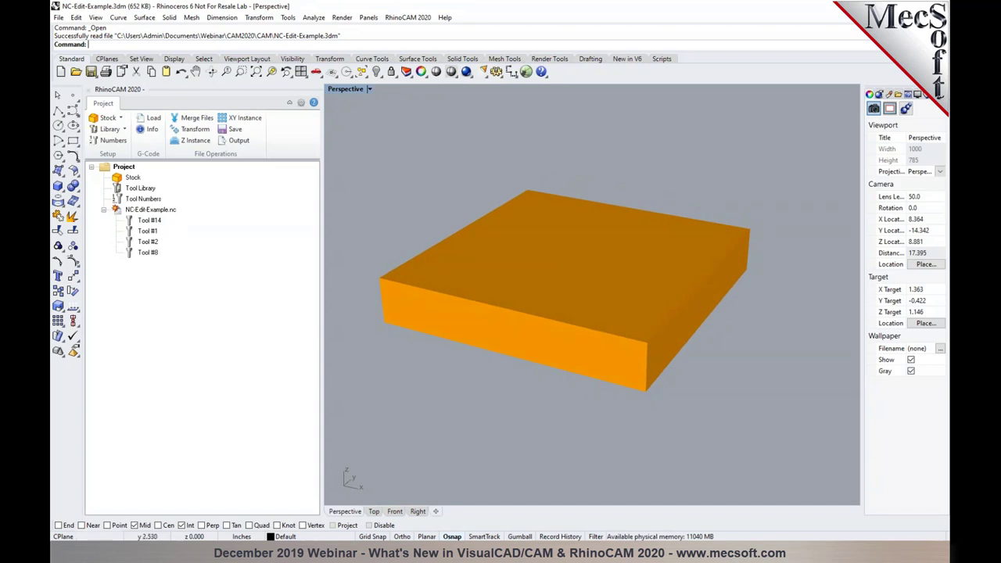
pyautogui.click(161, 213)
pyautogui.rightClick(160, 213)
pyautogui.click(164, 216)
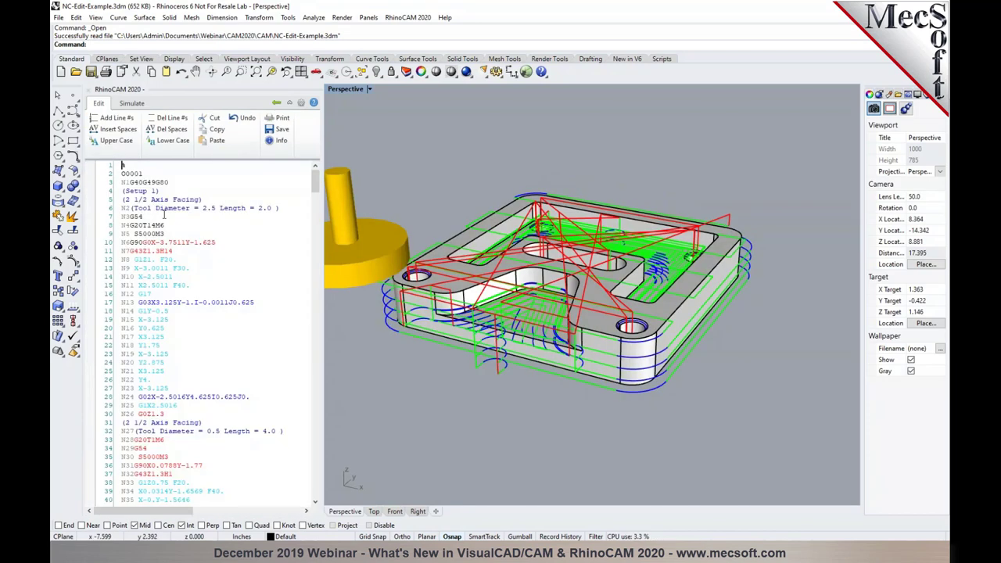
# Step: Play the simulation of NC-Edit-Example.nc on the orange stock, orbiting to watch from above
pyautogui.click(131, 104)
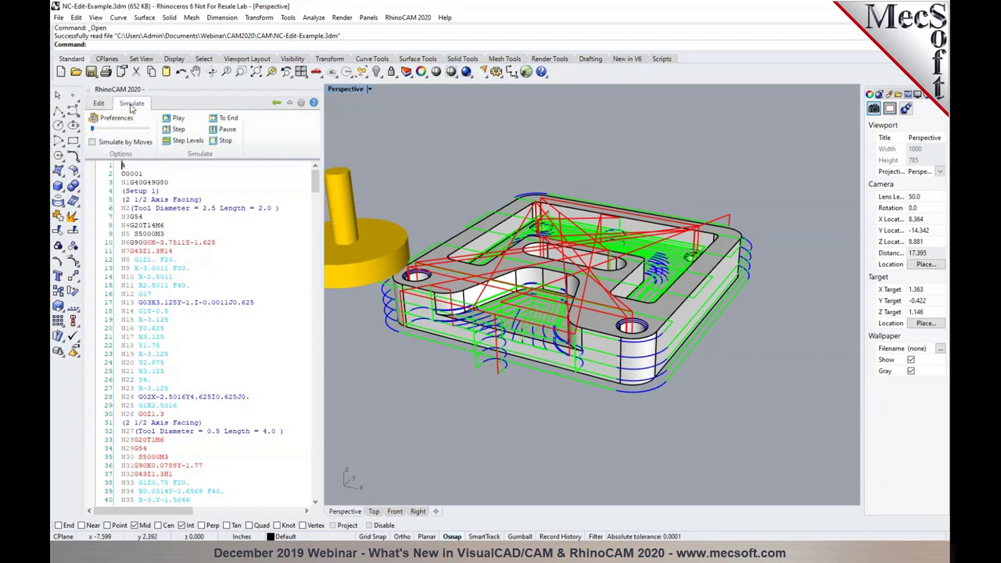
pyautogui.click(177, 119)
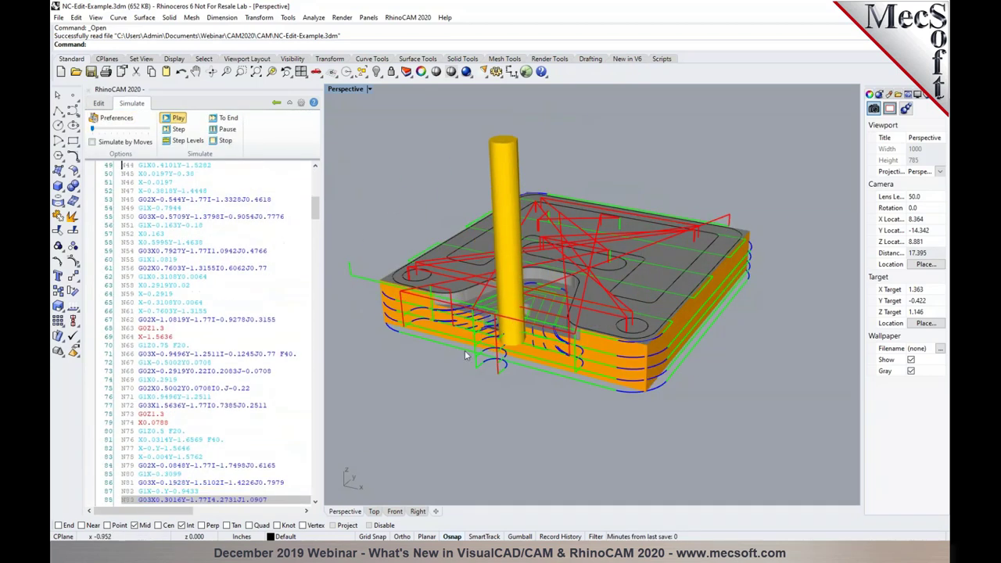
pyautogui.moveTo(484, 379); pyautogui.dragTo(493, 411, button='right')
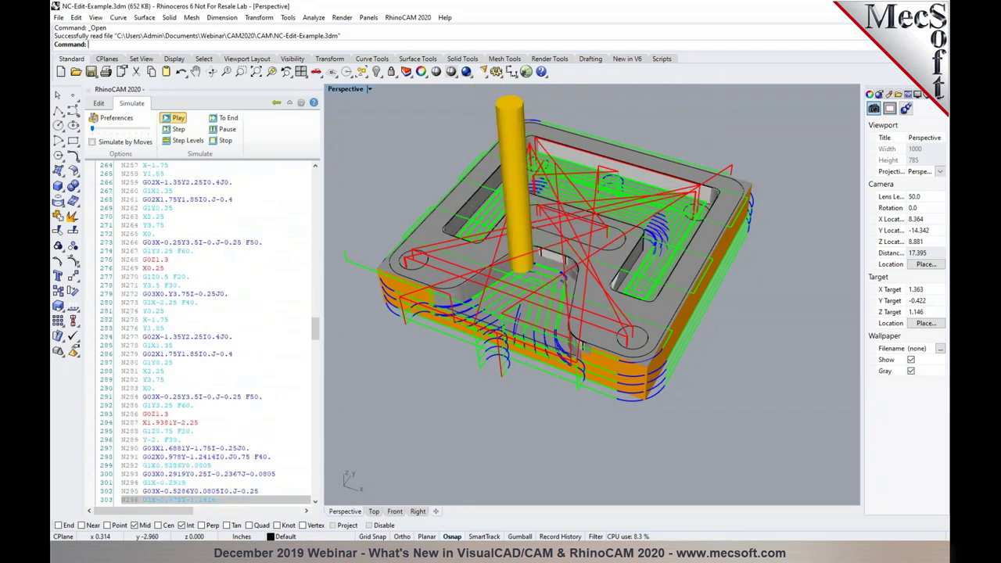
pyautogui.scroll(3, 529, 225)
pyautogui.moveTo(529, 225); pyautogui.dragTo(547, 258, button='right')
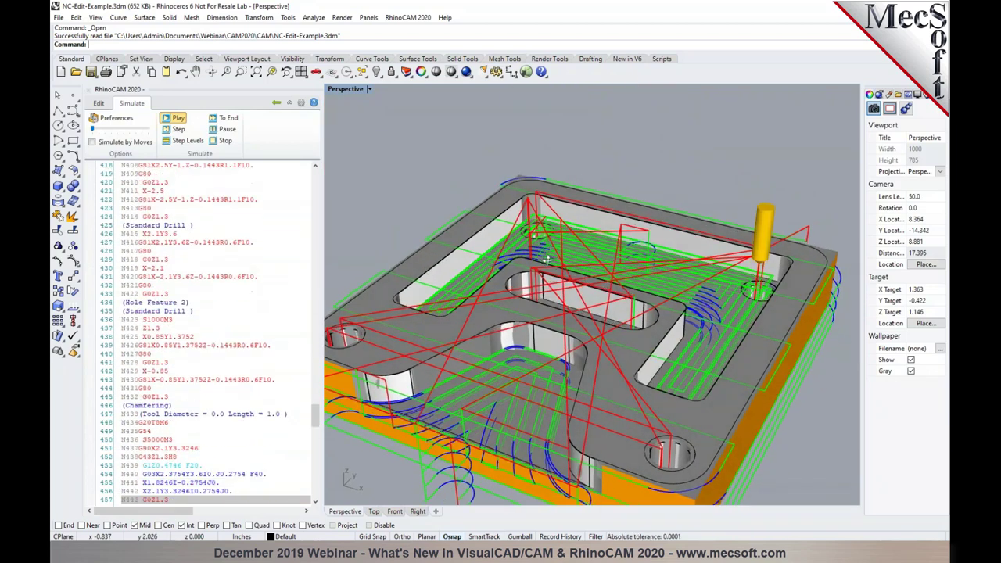
pyautogui.scroll(-3, 548, 258)
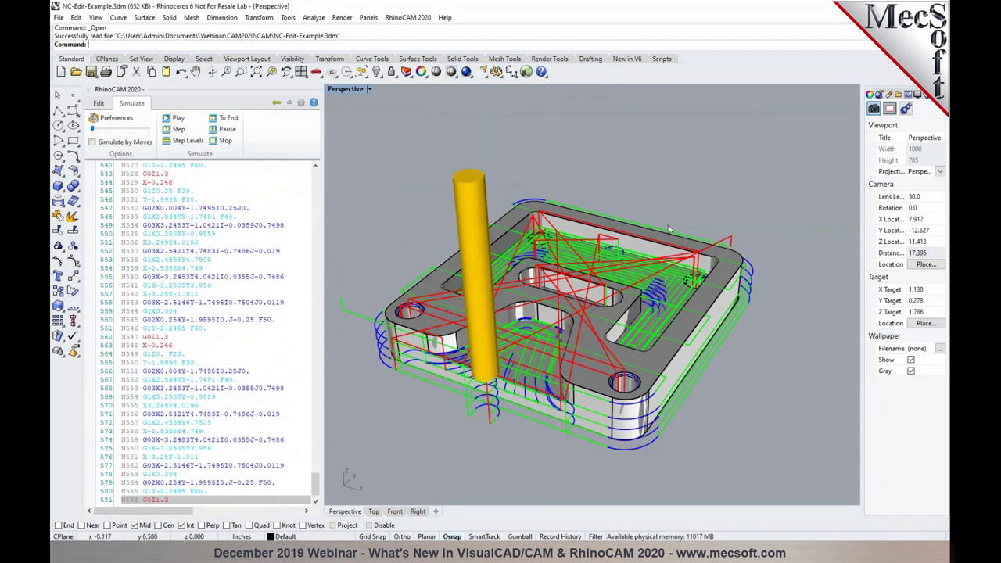
pyautogui.moveTo(540, 235); pyautogui.dragTo(660, 290, button='right')
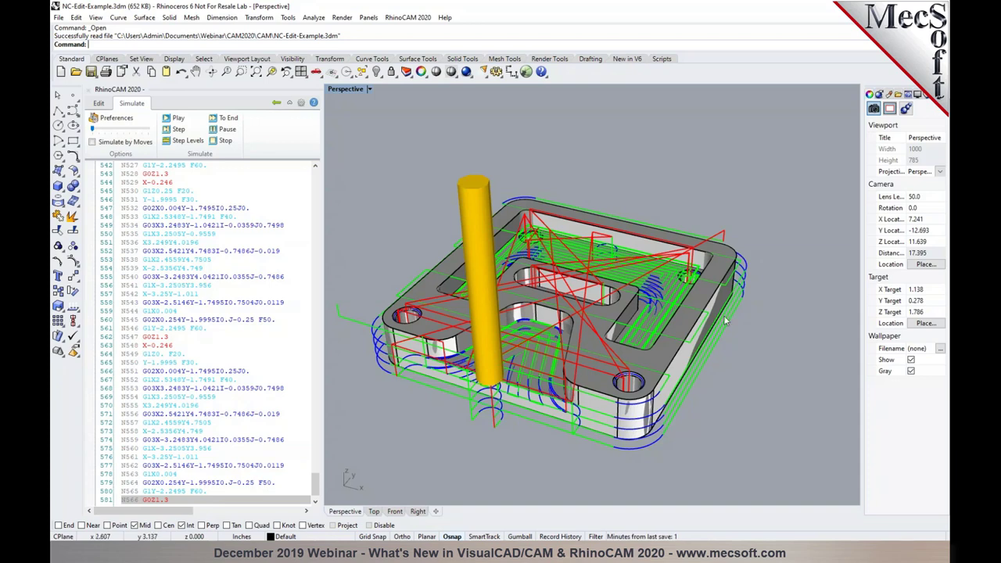
# Step: Hide the selected design part with Ctrl+H and orbit around the simulated stock
pyautogui.click(700, 346)
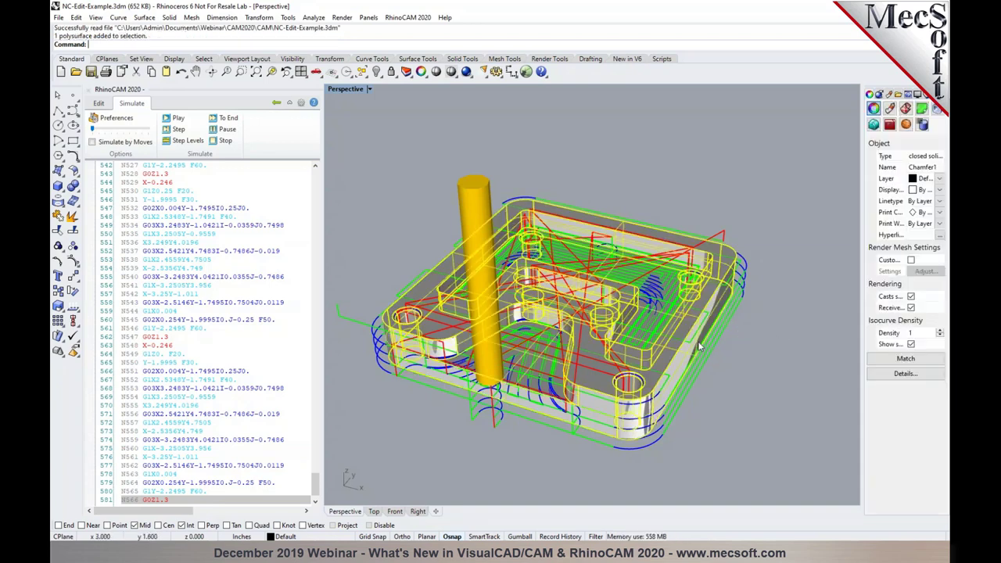
pyautogui.hotkey('ctrl', 'h')
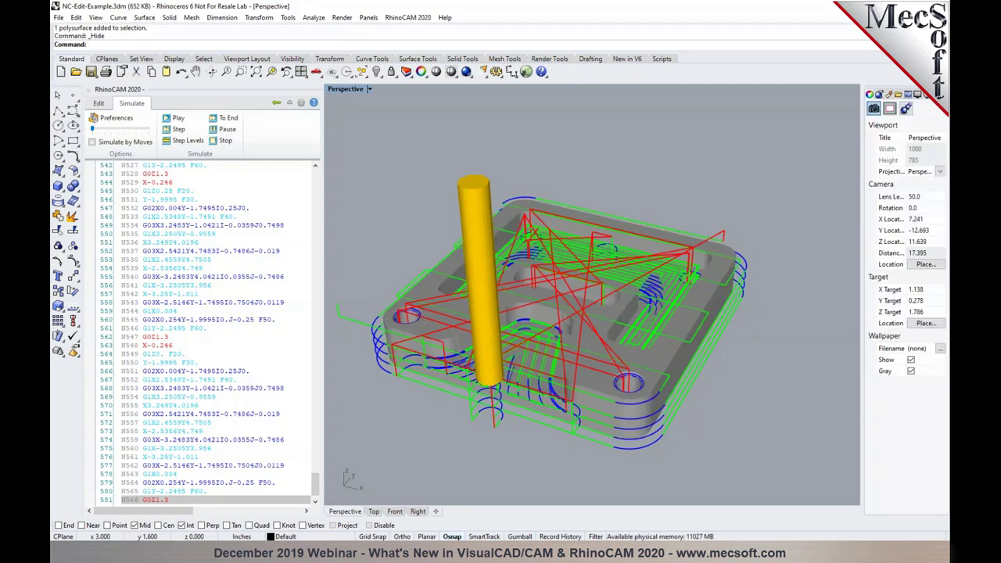
pyautogui.moveTo(696, 358); pyautogui.dragTo(696, 330, button='right')
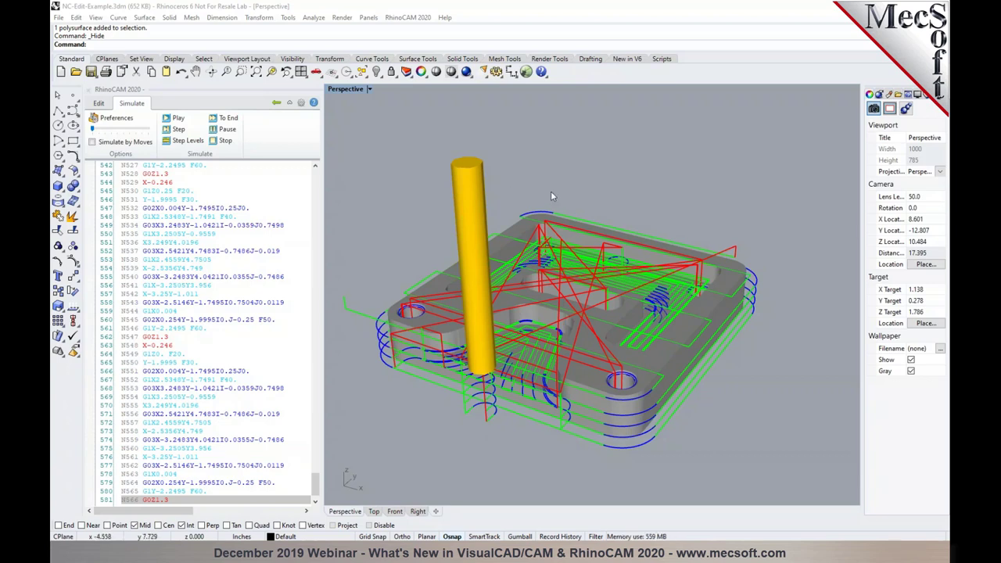
pyautogui.moveTo(552, 221); pyautogui.dragTo(552, 272, button='right')
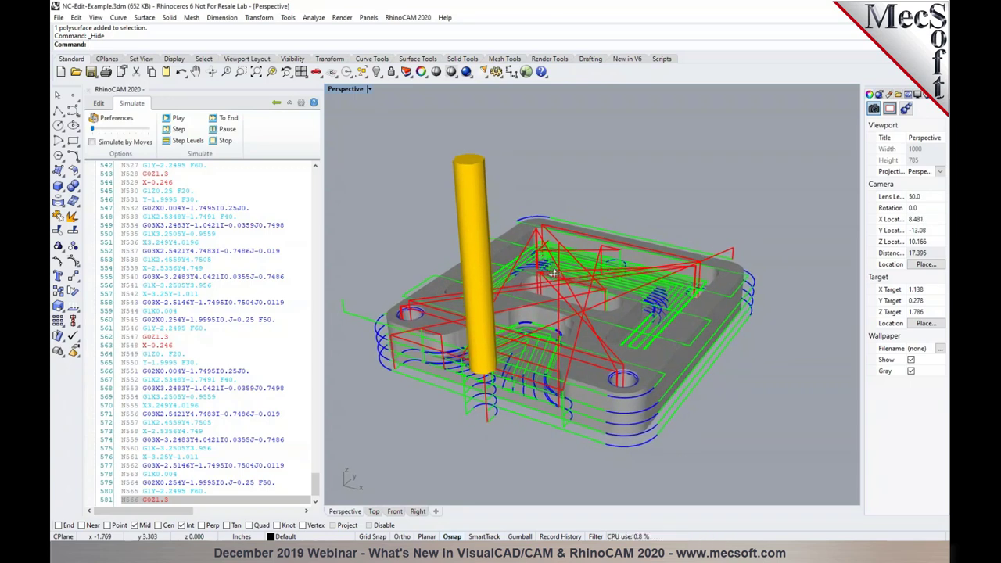
# Step: Step the simulation forward once and undo the last G-code edit
pyautogui.click(178, 130)
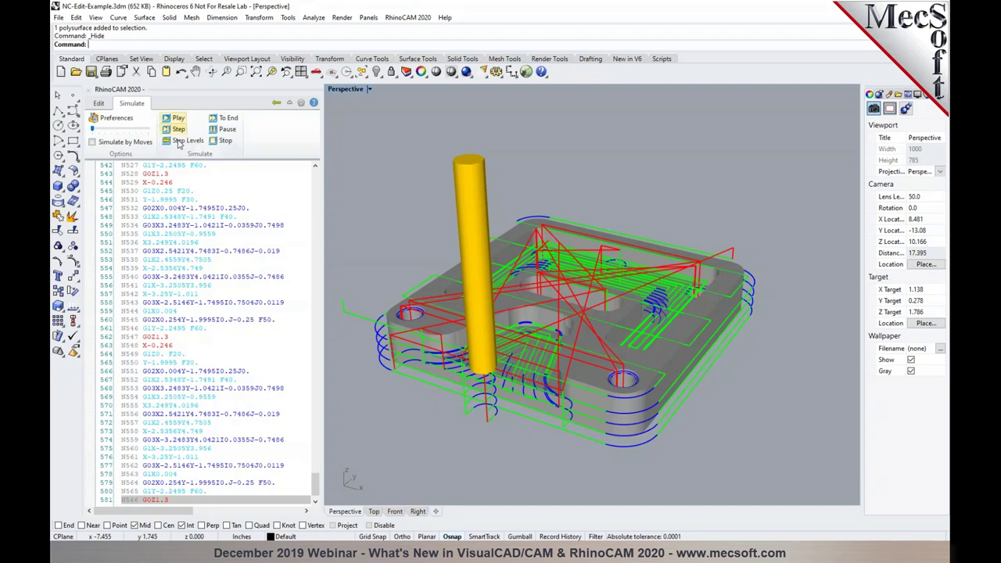
pyautogui.click(98, 103)
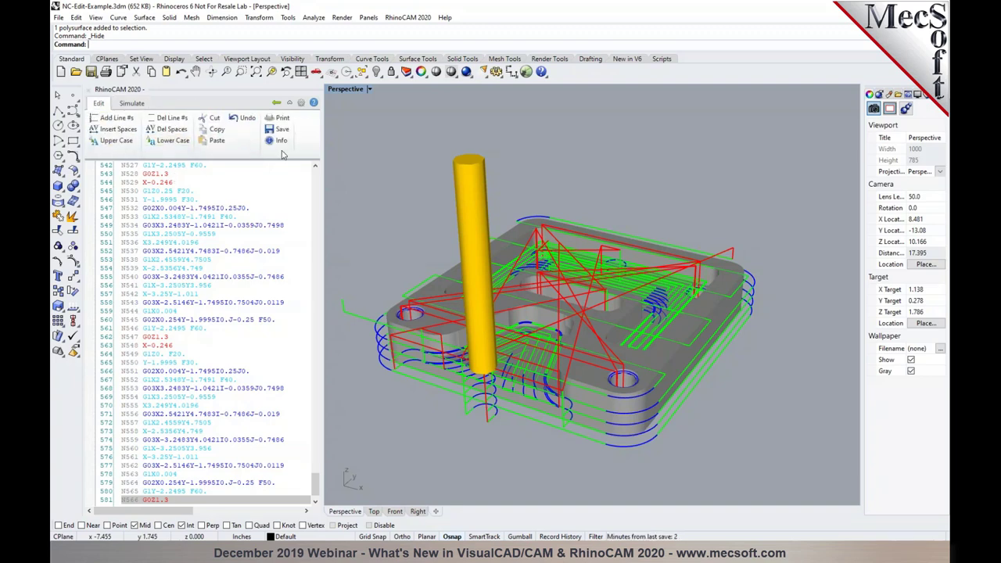
pyautogui.click(246, 117)
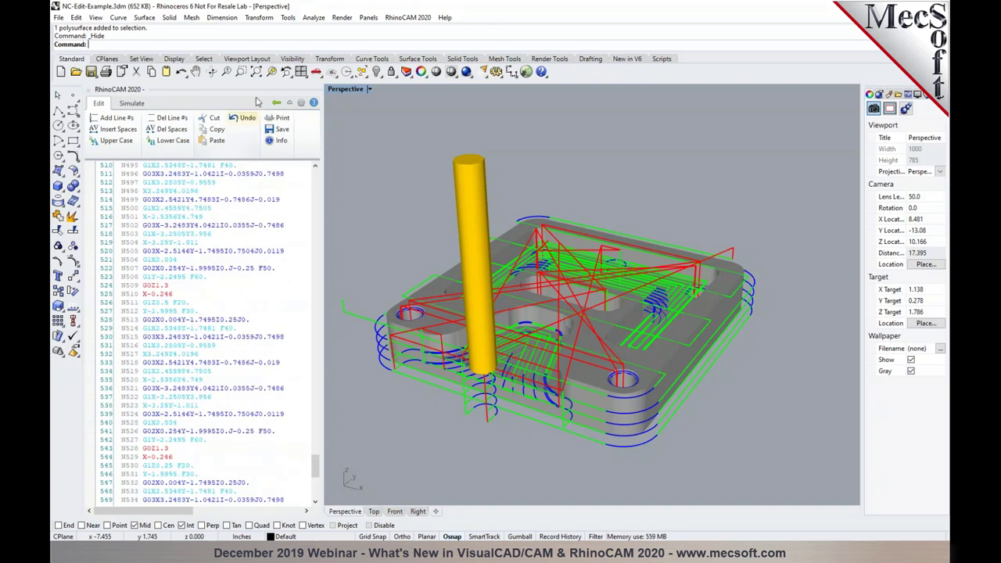
# Step: Close the G-code editor and return to the NC-Edit-Example.nc project tree
pyautogui.click(276, 103)
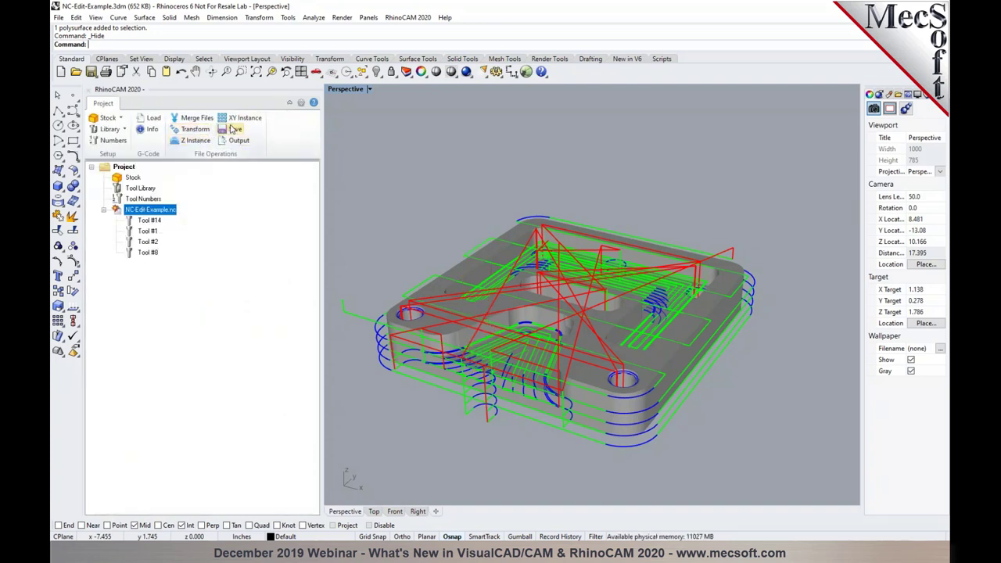
pyautogui.scroll(-5, 422, 227)
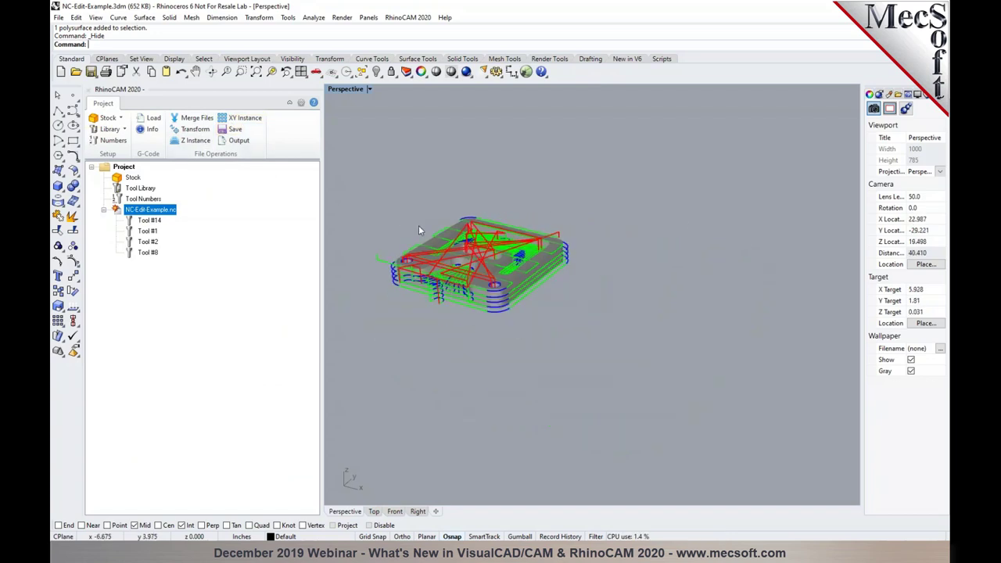
pyautogui.scroll(4, 422, 227)
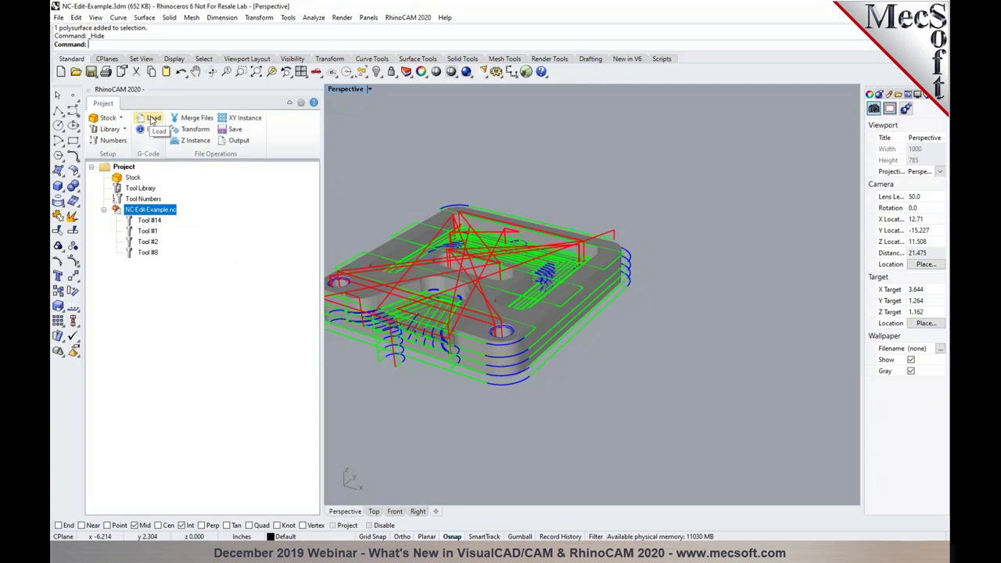
pyautogui.scroll(-3, 605, 359)
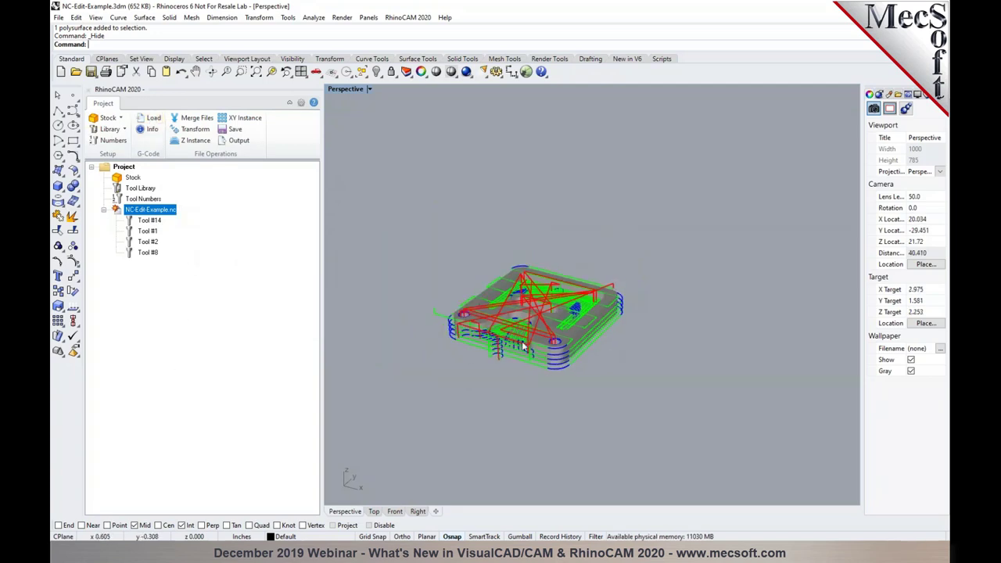
pyautogui.scroll(3, 547, 313)
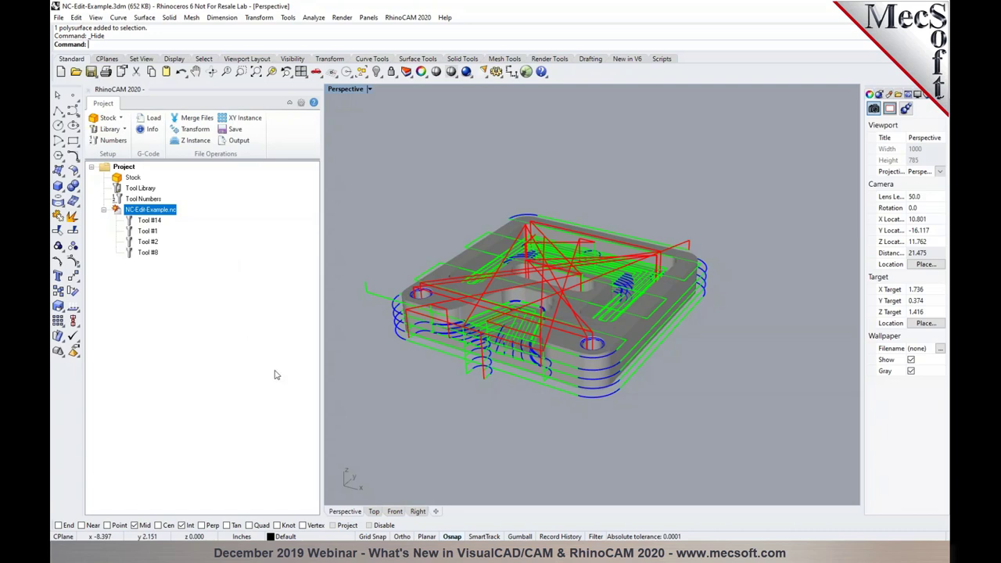
# Step: Switch to the StepMinimizationRoughing VisualCAD window and start a new empty document
pyautogui.moveTo(377, 555)
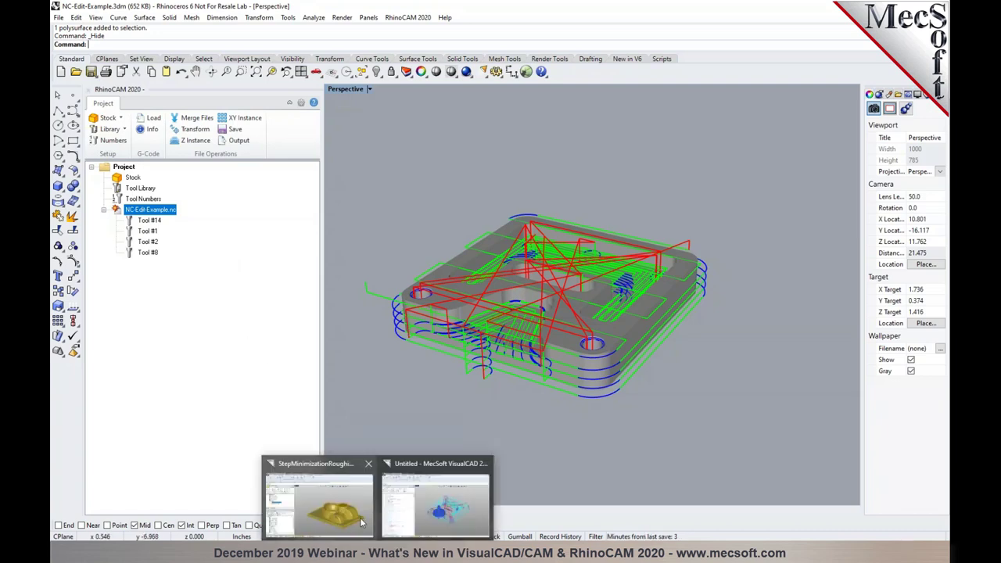
pyautogui.click(319, 505)
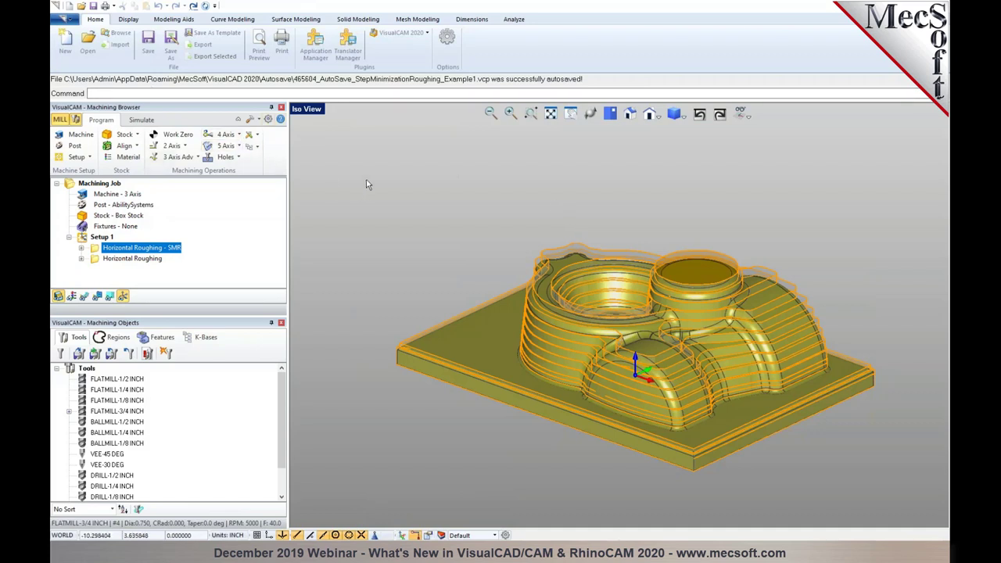
pyautogui.hotkey('ctrl', 'n')
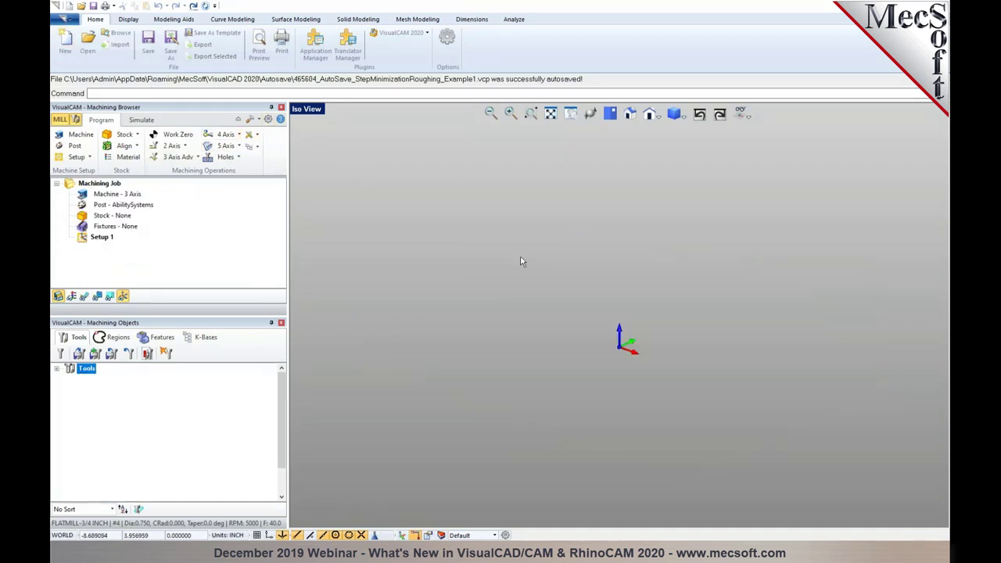
# Step: Open Profile-Nest_Example.vcp, discarding unsaved changes to the previous part
pyautogui.hotkey('ctrl', 'o')
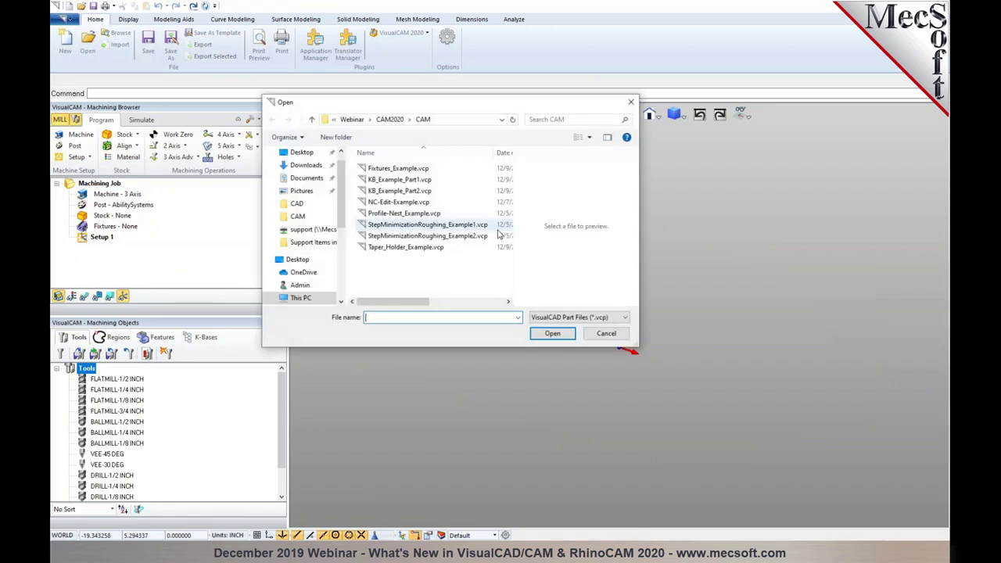
pyautogui.click(446, 214)
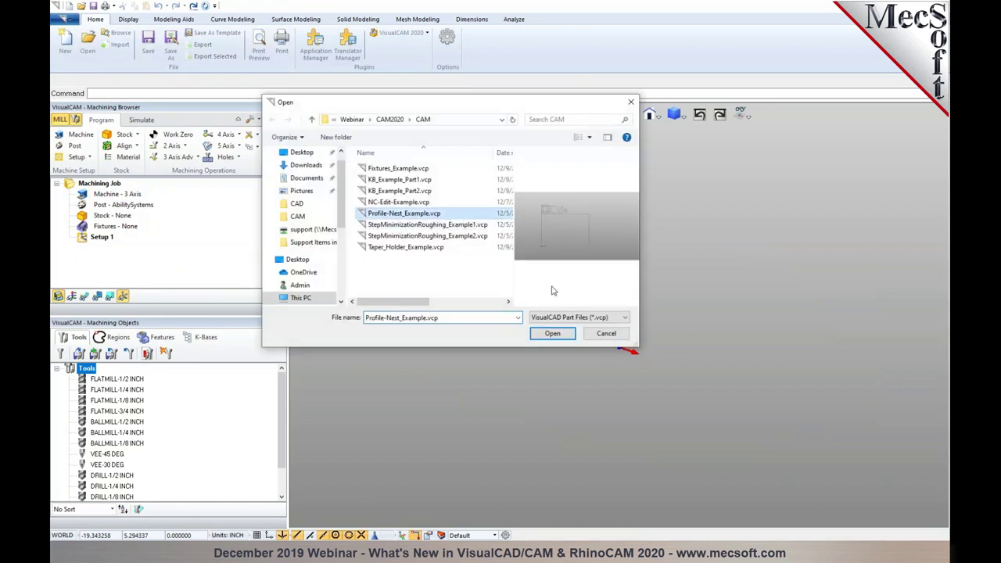
pyautogui.click(552, 334)
pyautogui.click(530, 301)
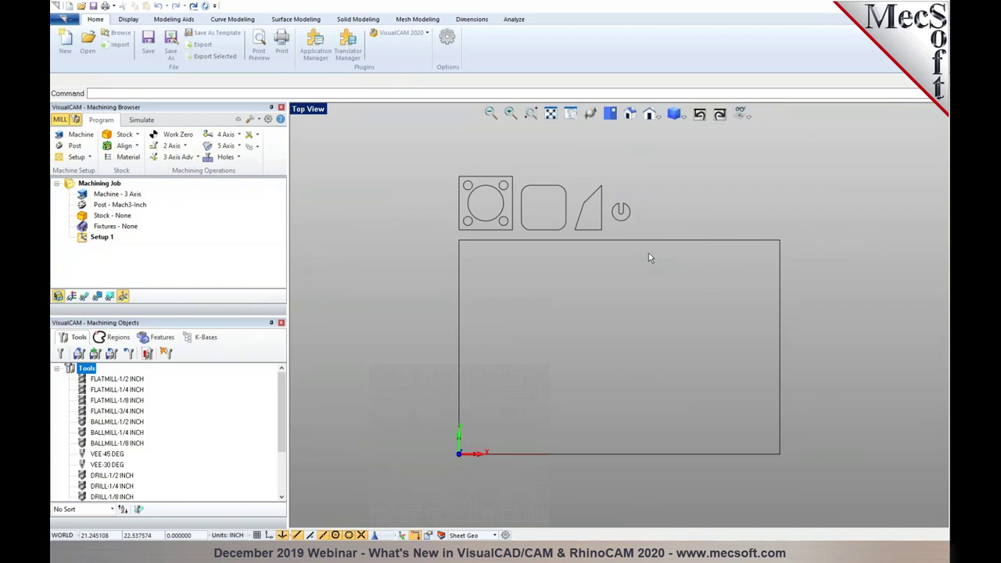
pyautogui.click(510, 114)
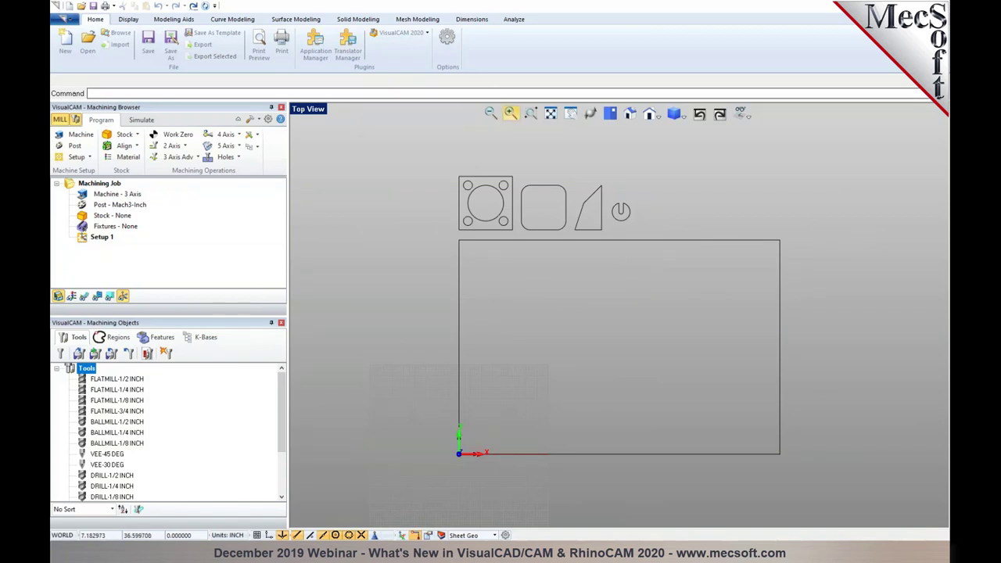
pyautogui.click(427, 34)
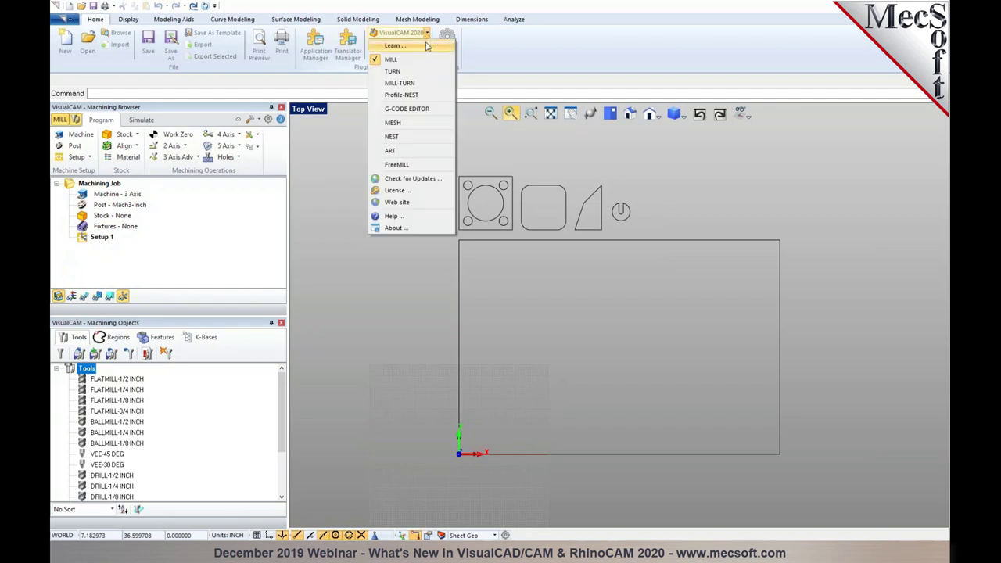
# Step: Choose Profile-NEST from the CAM module list, giving Nesting Parameters and a FlatMill 0.25 tool
pyautogui.click(424, 94)
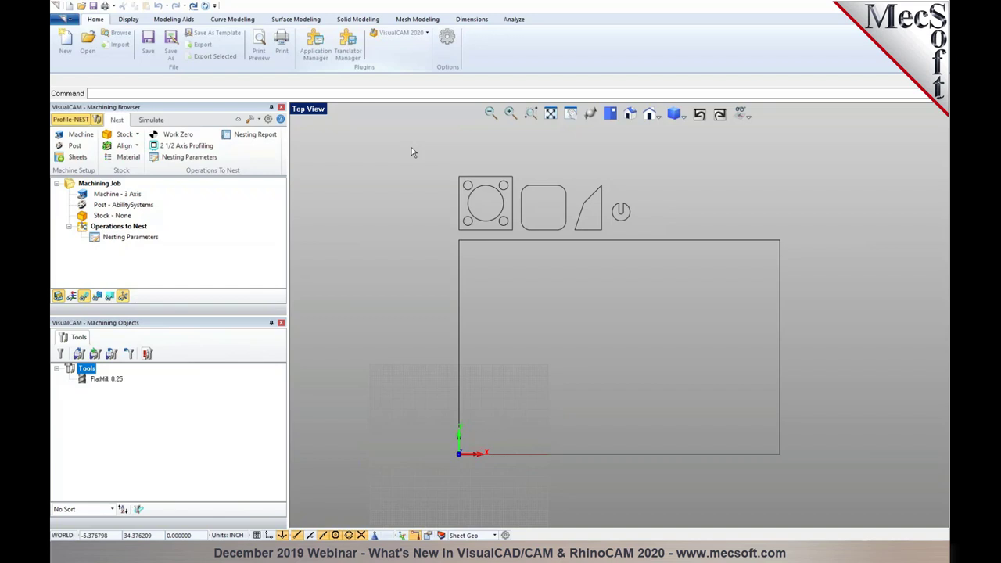
pyautogui.click(428, 34)
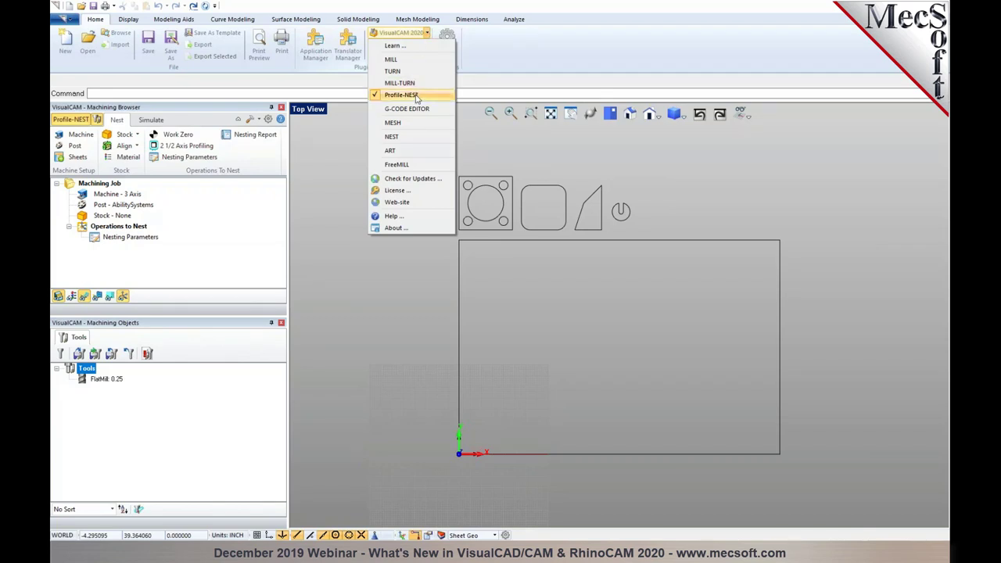
pyautogui.click(343, 126)
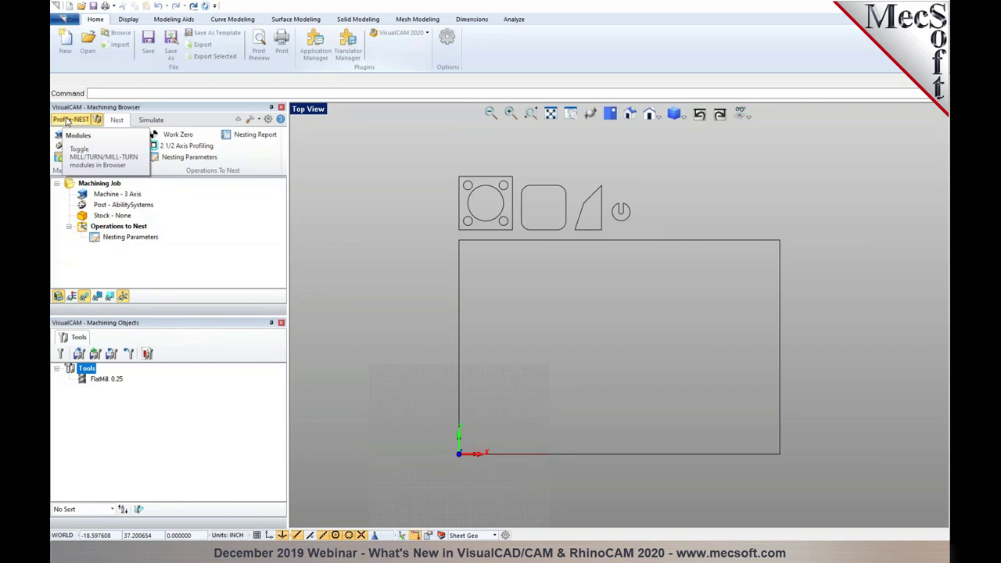
pyautogui.click(68, 120)
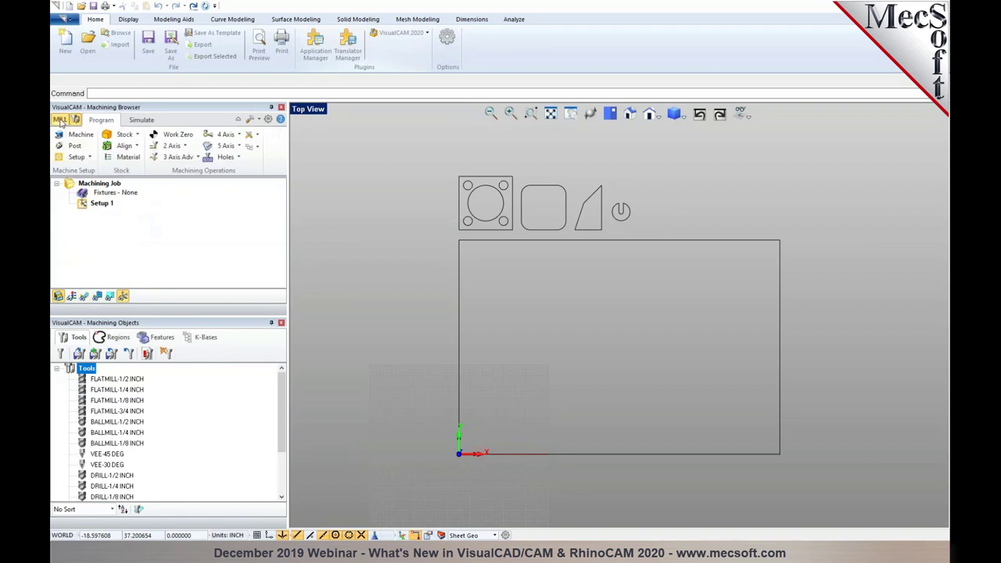
pyautogui.click(61, 122)
pyautogui.click(60, 121)
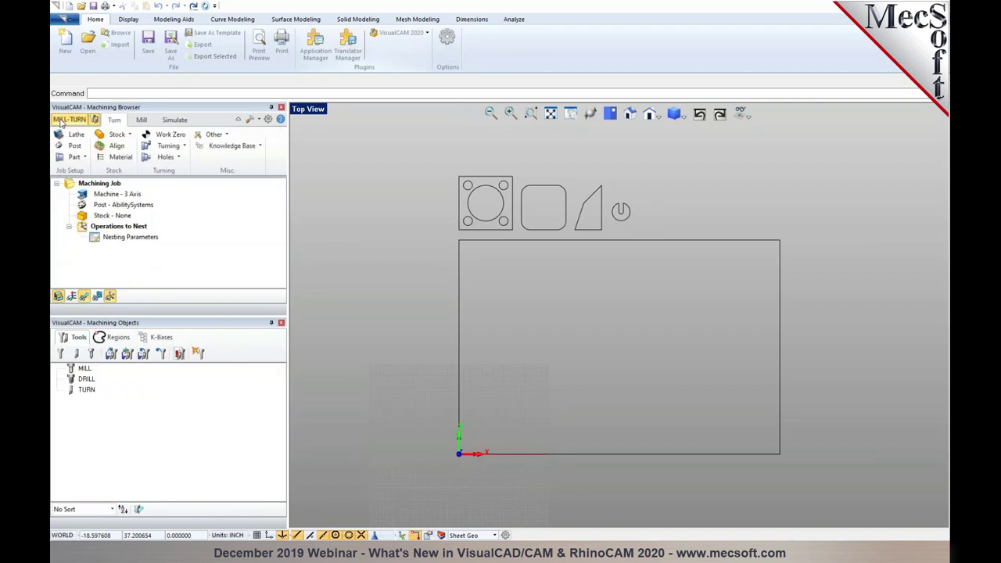
pyautogui.click(61, 122)
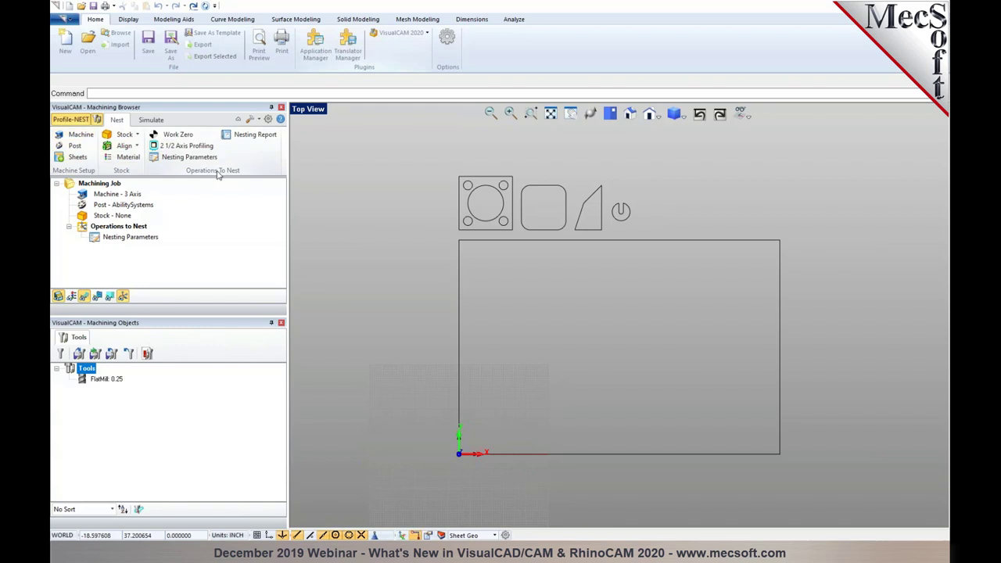
# Step: Confirm the 3 Axis machine setup and keep AbilitySystems as the post processor
pyautogui.click(82, 135)
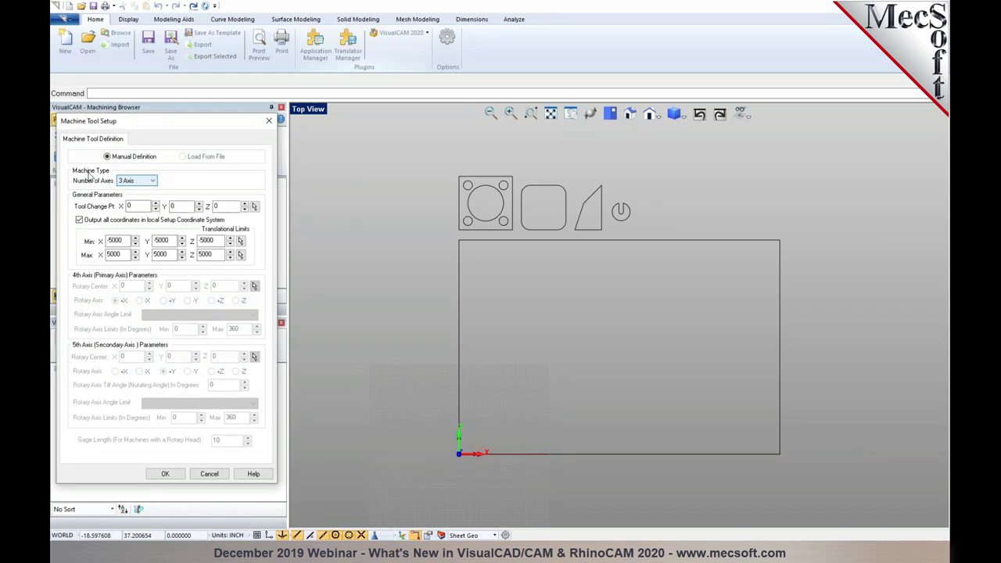
pyautogui.click(180, 475)
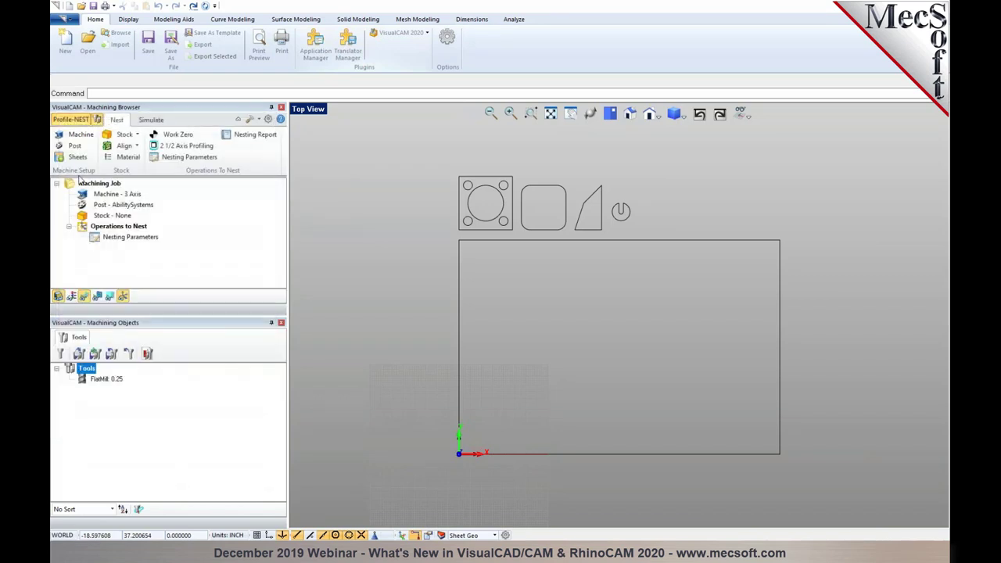
pyautogui.click(73, 147)
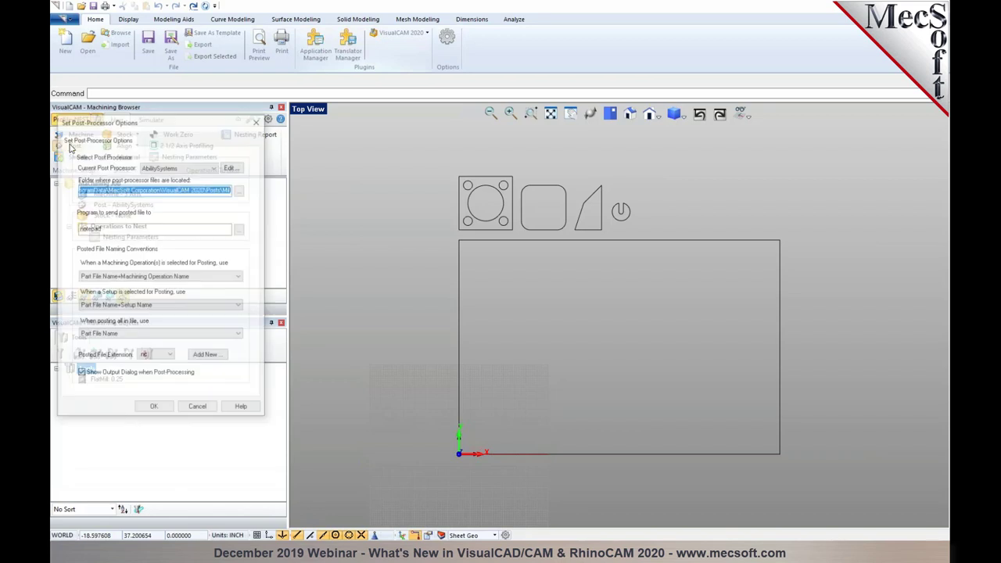
pyautogui.click(215, 167)
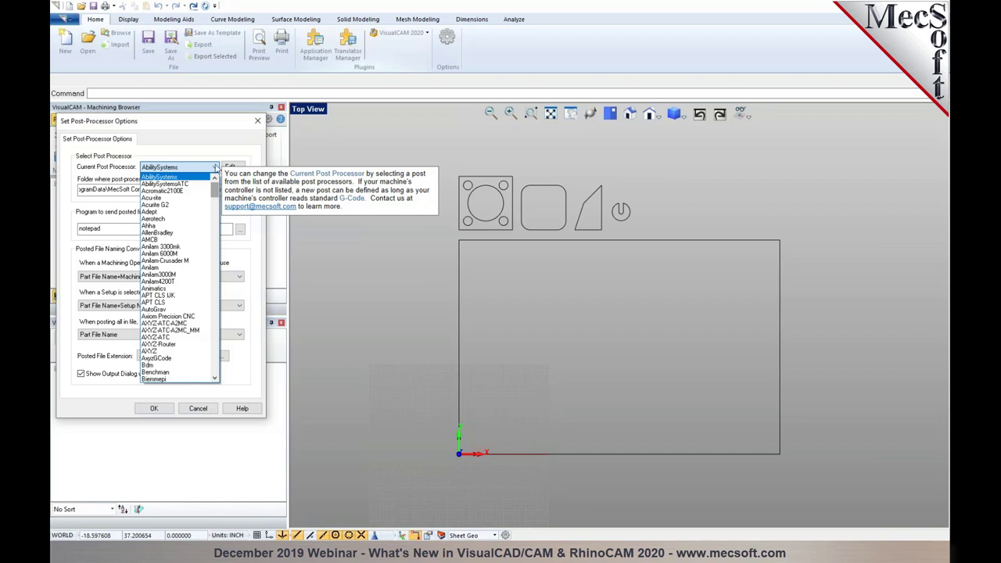
pyautogui.click(219, 143)
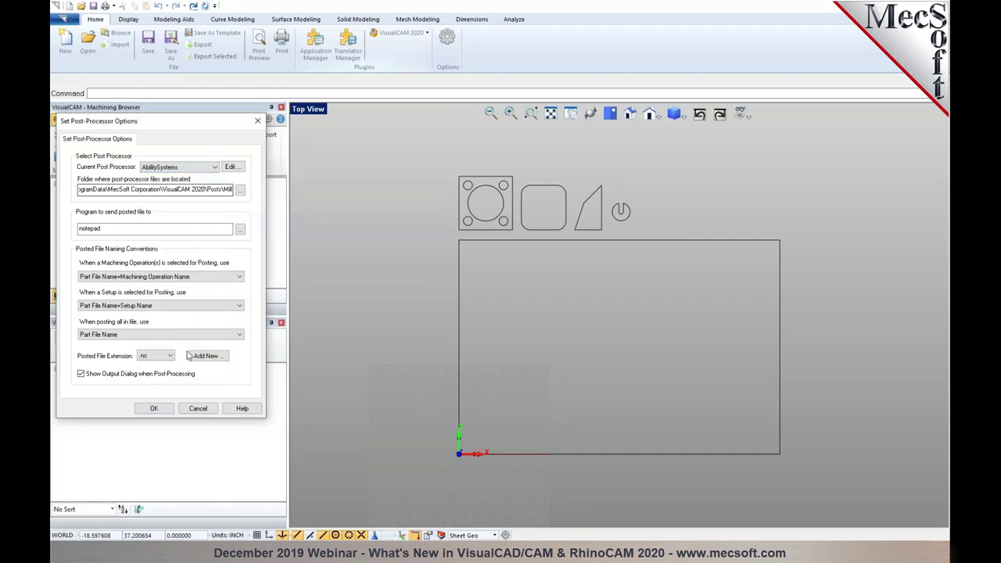
pyautogui.click(162, 412)
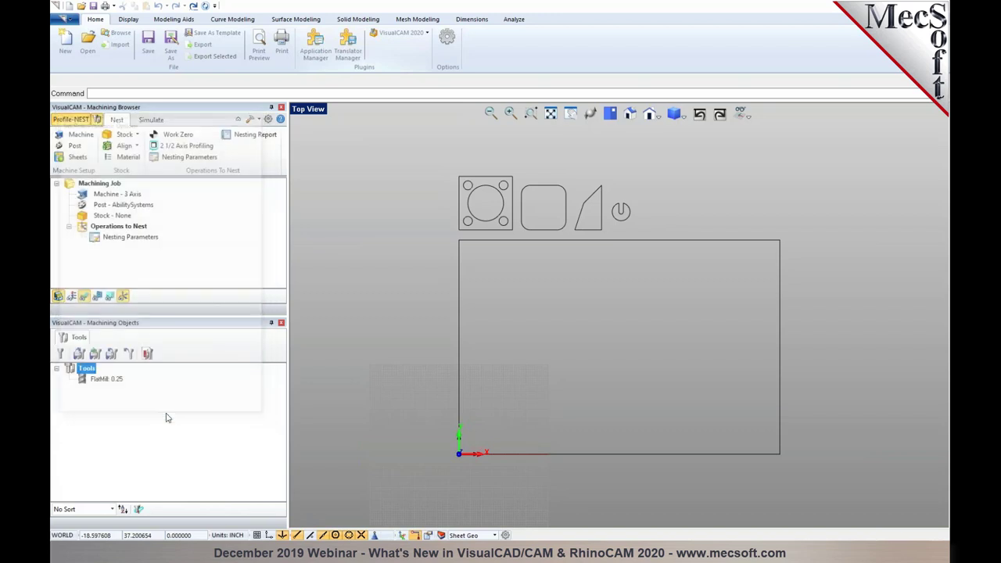
# Step: Create Sheet 1 from the large rectangle outline with a 0.25 thickness
pyautogui.click(76, 157)
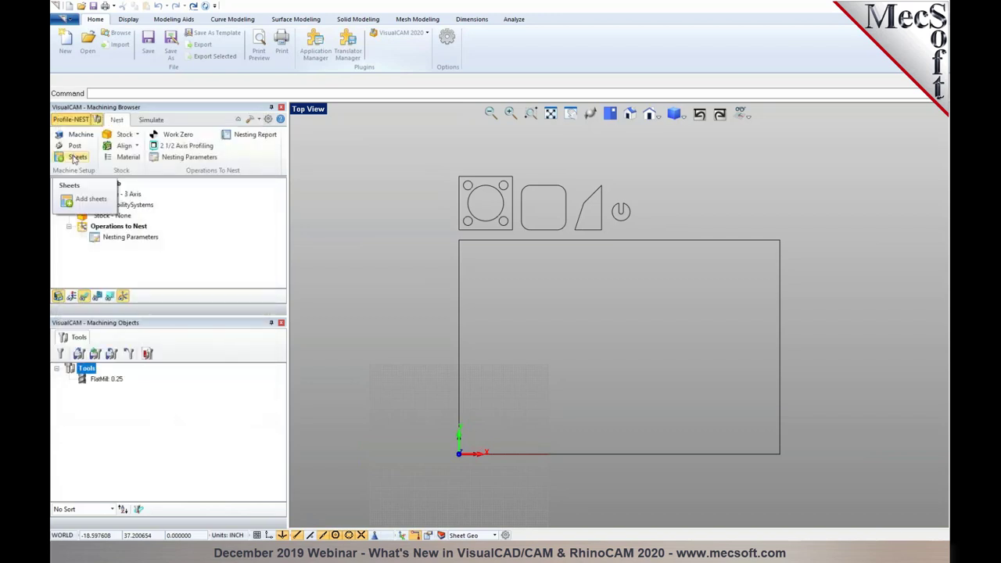
pyautogui.click(76, 158)
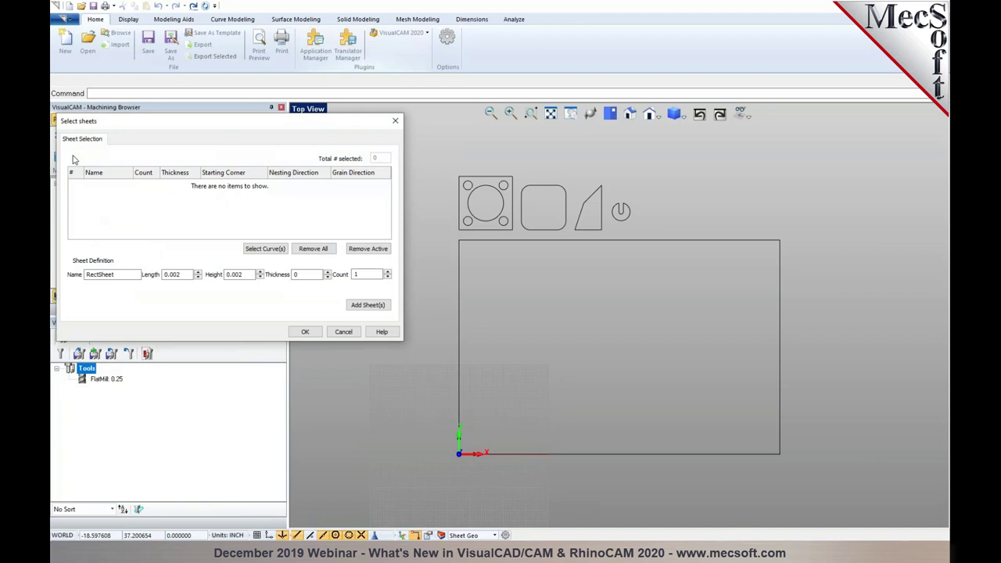
pyautogui.doubleClick(185, 275)
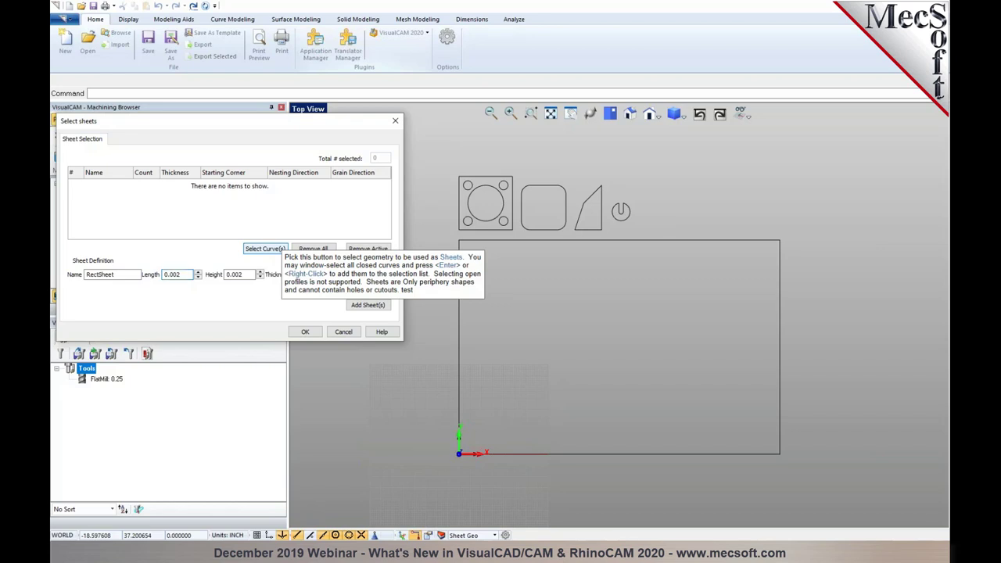
pyautogui.click(266, 249)
pyautogui.moveTo(503, 327); pyautogui.dragTo(383, 318)
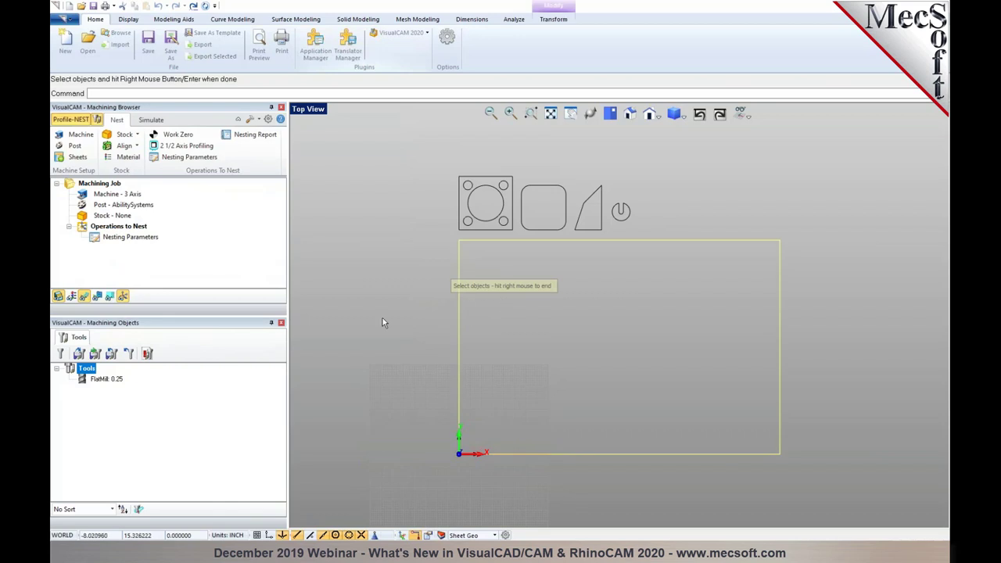
pyautogui.rightClick(402, 322)
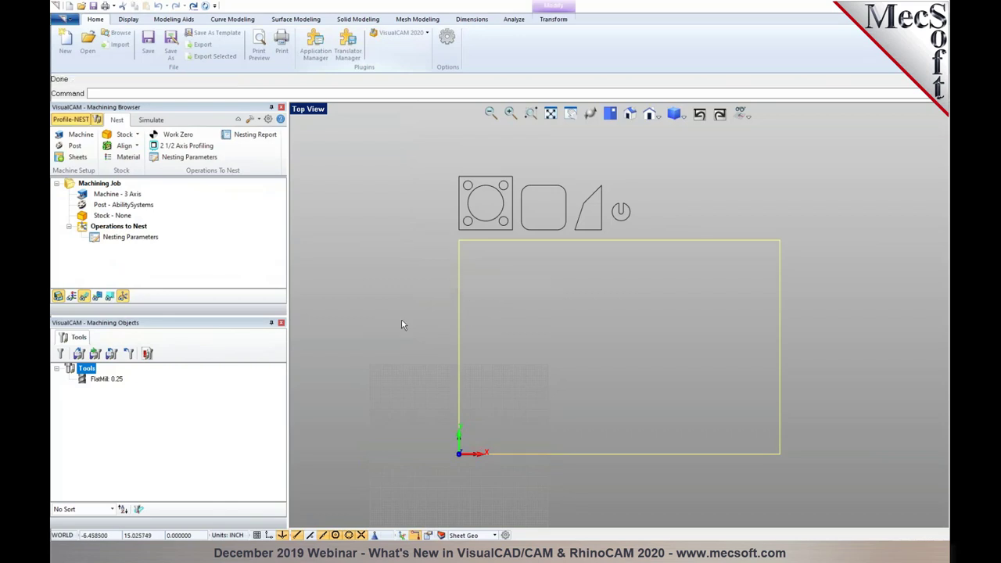
pyautogui.click(110, 185)
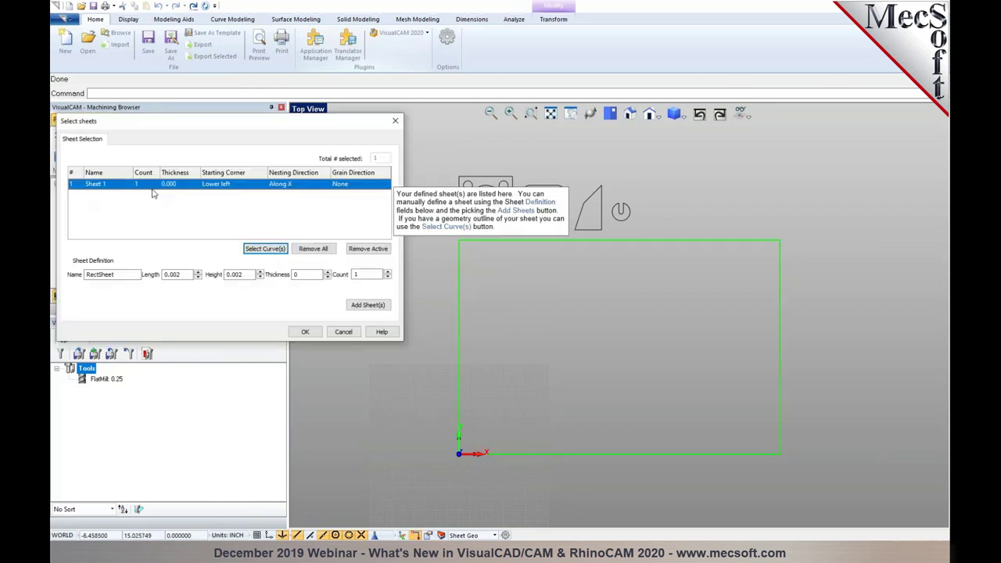
pyautogui.click(180, 186)
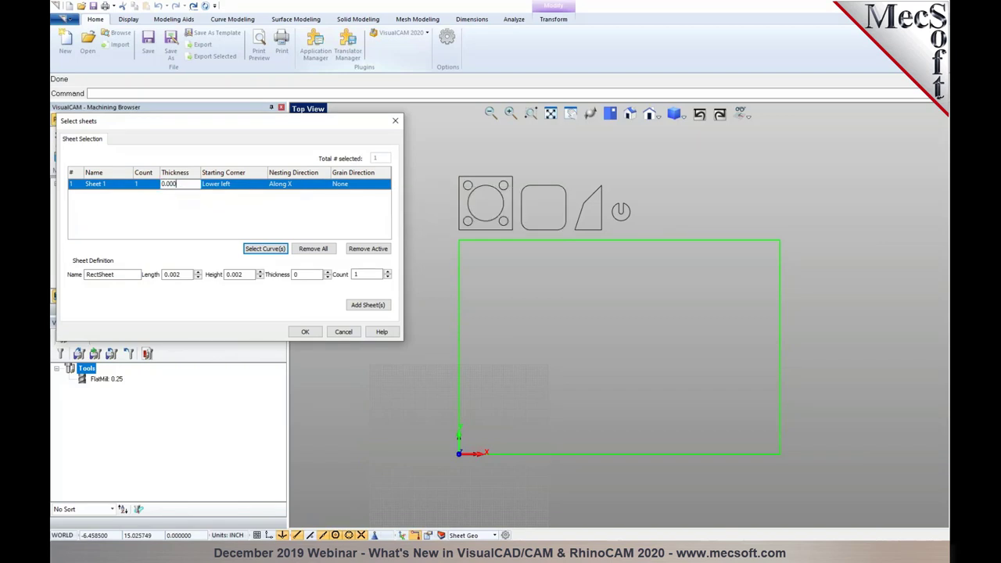
pyautogui.write('0.')
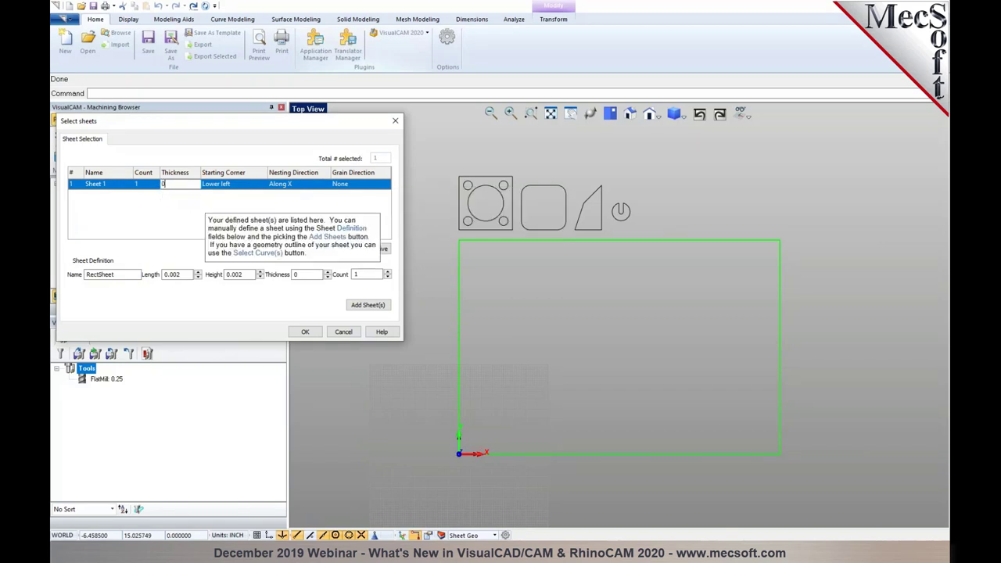
pyautogui.write('25')
pyautogui.click(188, 205)
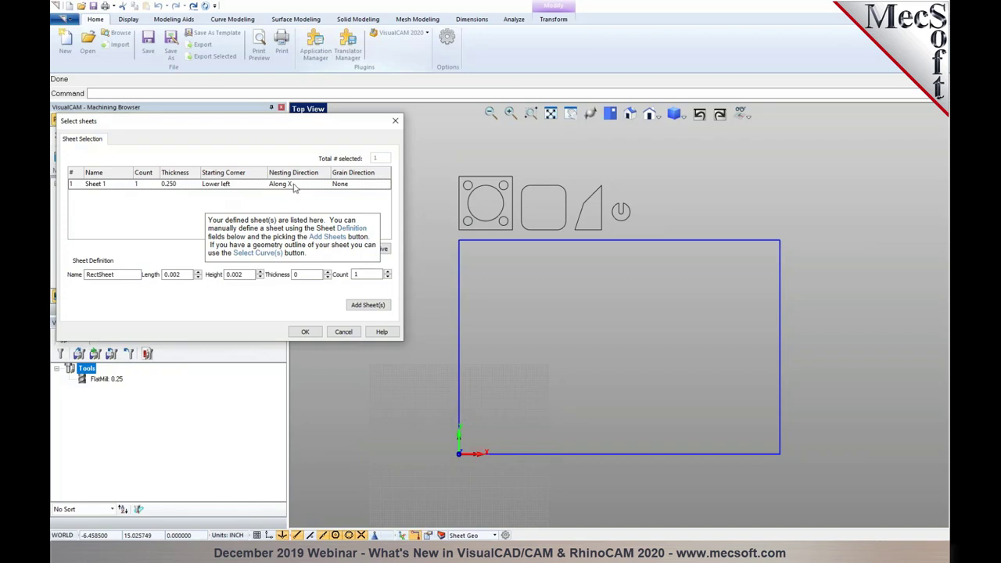
# Step: Keep Sheet 1 starting lower left, nesting along X, grain direction None, and accept
pyautogui.click(252, 188)
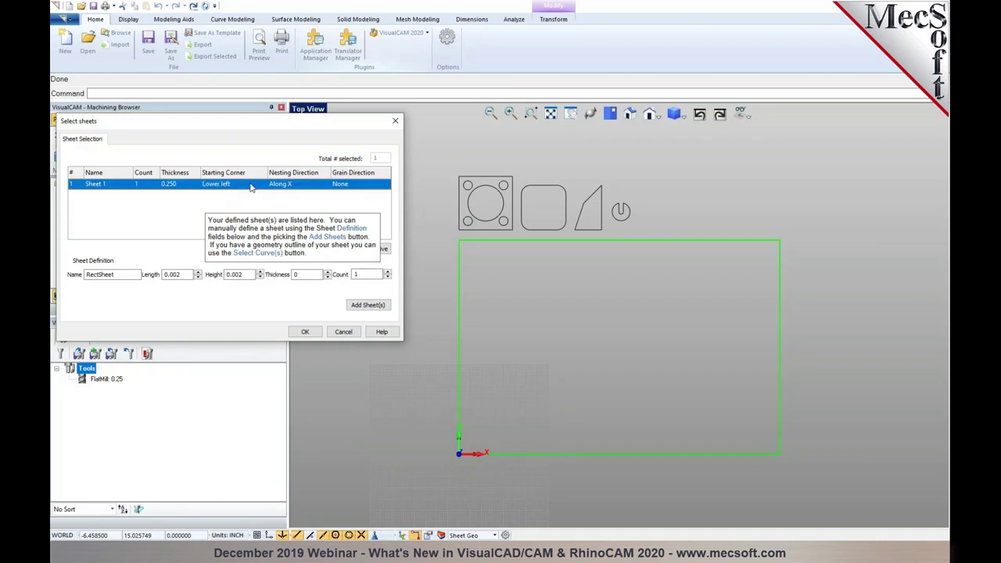
pyautogui.click(263, 185)
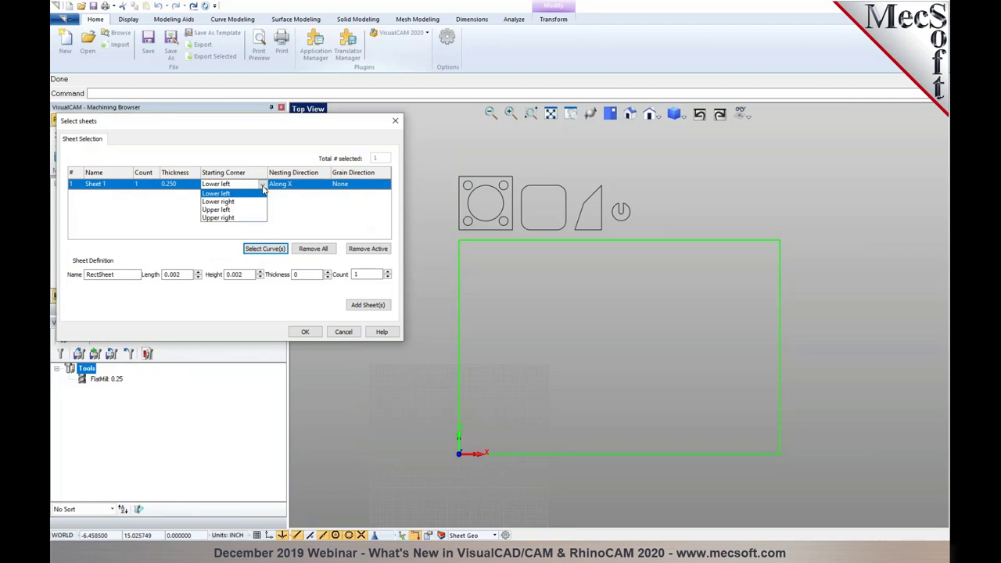
pyautogui.click(263, 188)
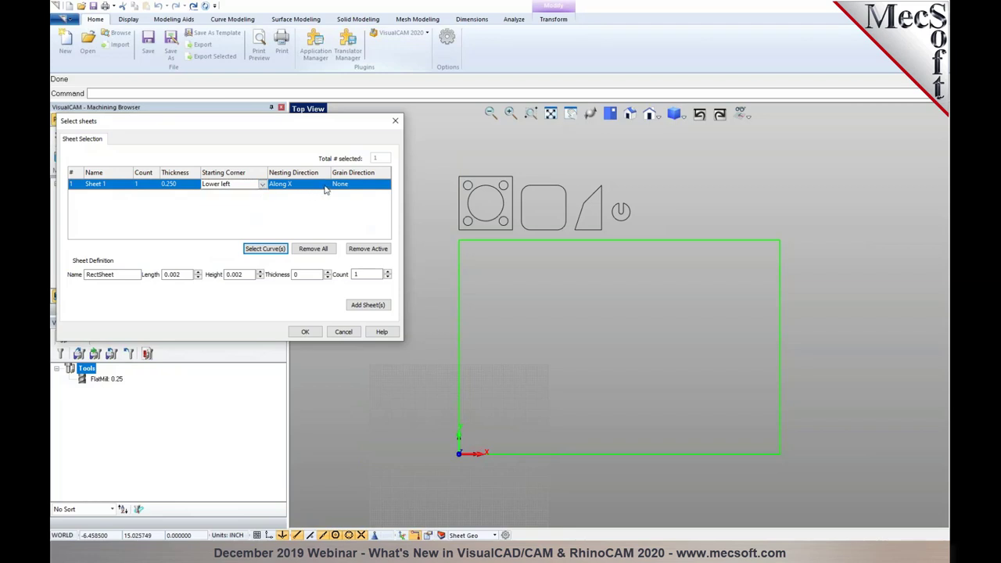
pyautogui.click(325, 187)
pyautogui.click(326, 184)
pyautogui.click(297, 193)
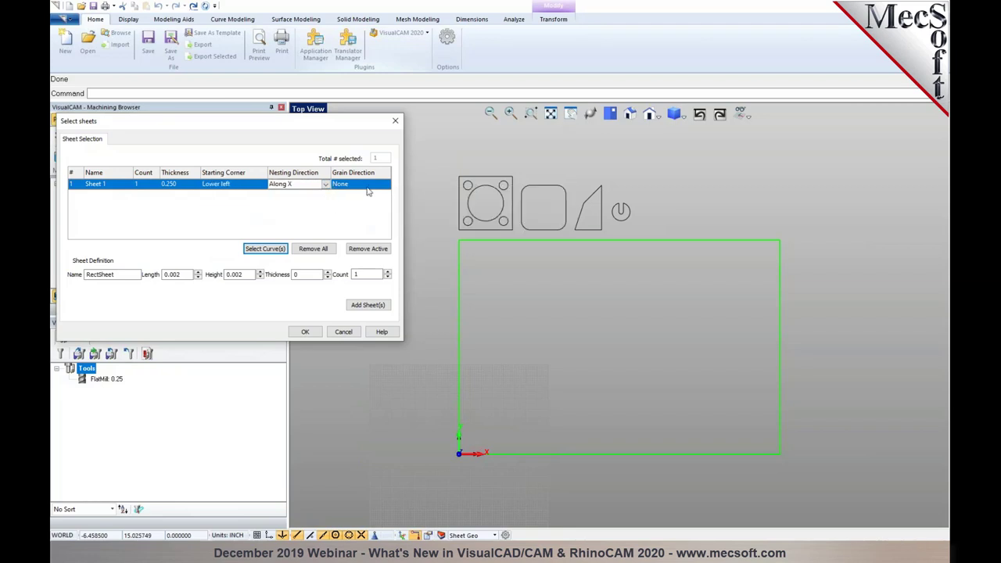
pyautogui.click(368, 187)
pyautogui.click(388, 188)
pyautogui.click(388, 188)
pyautogui.click(356, 205)
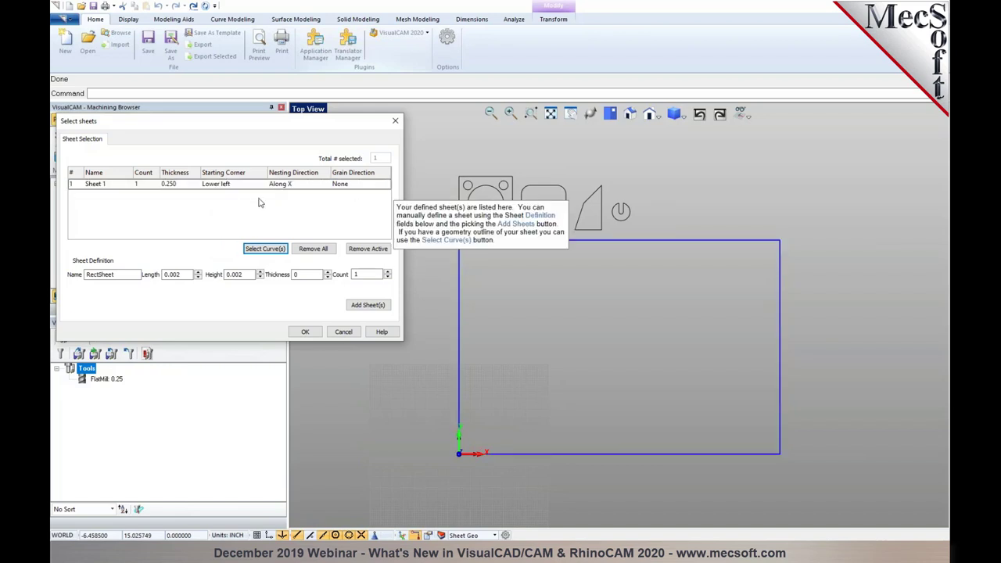
pyautogui.click(305, 332)
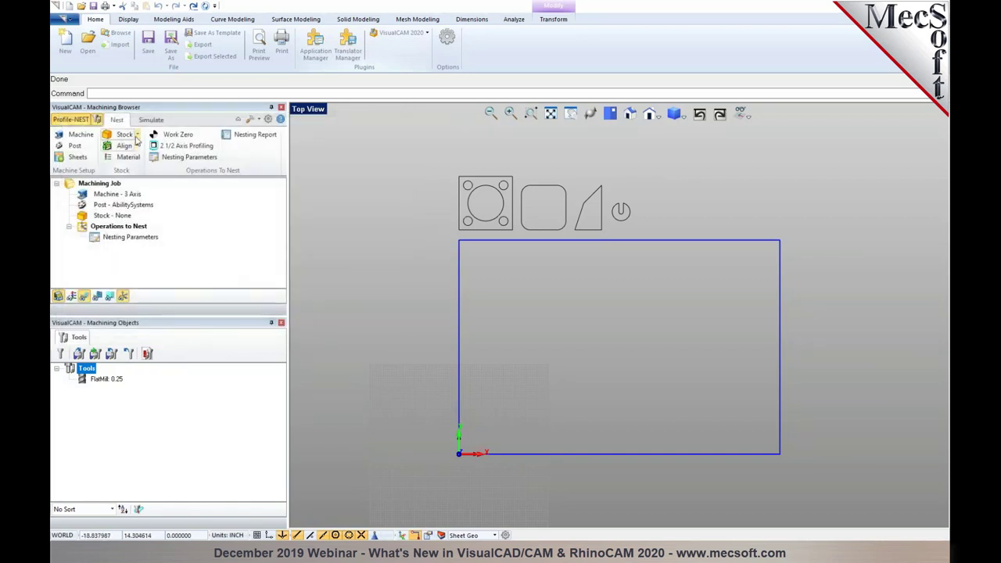
# Step: Create a 36 × 24 × 0.25 box stock over the sheet
pyautogui.click(136, 136)
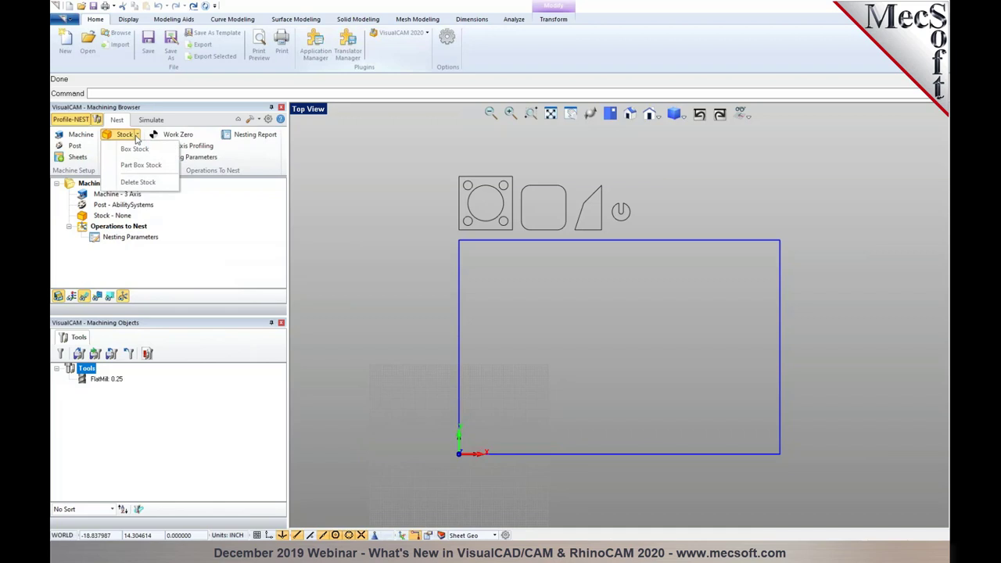
pyautogui.click(134, 150)
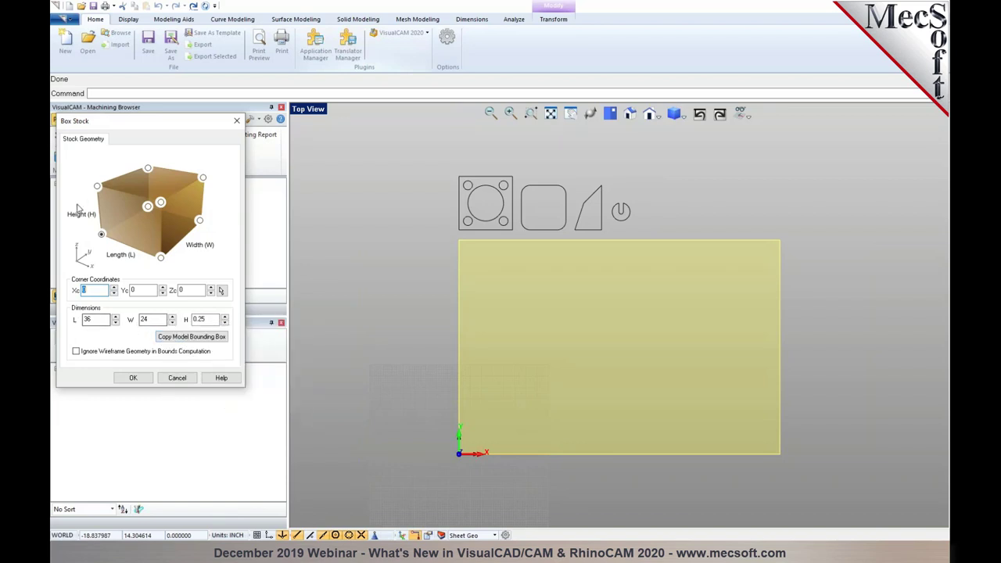
pyautogui.moveTo(99, 192)
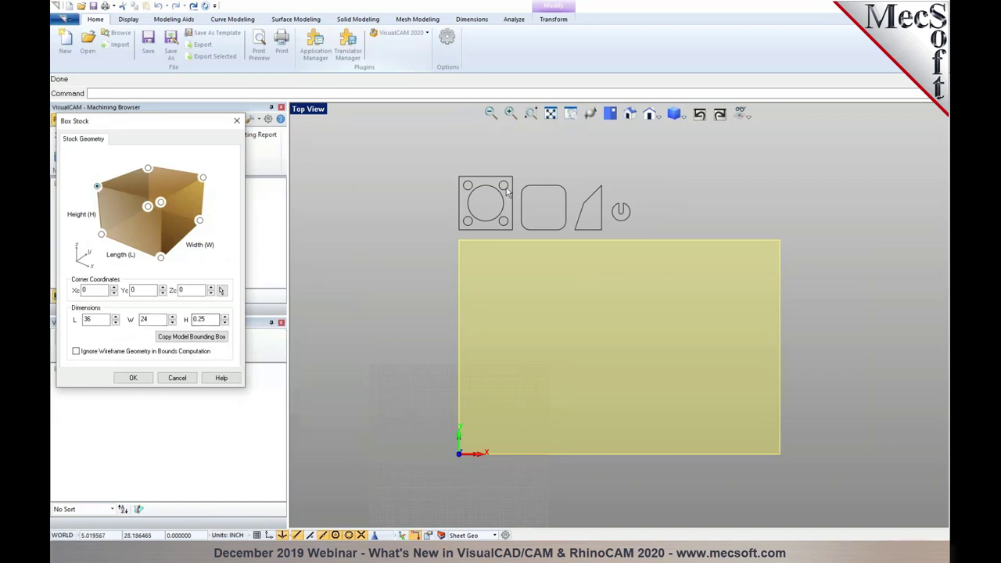
pyautogui.click(630, 114)
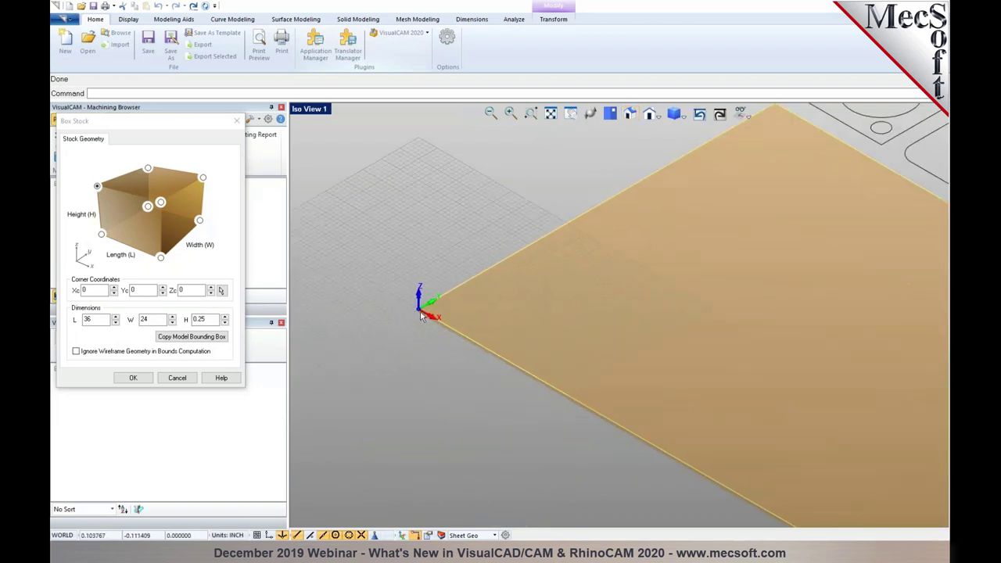
pyautogui.click(133, 378)
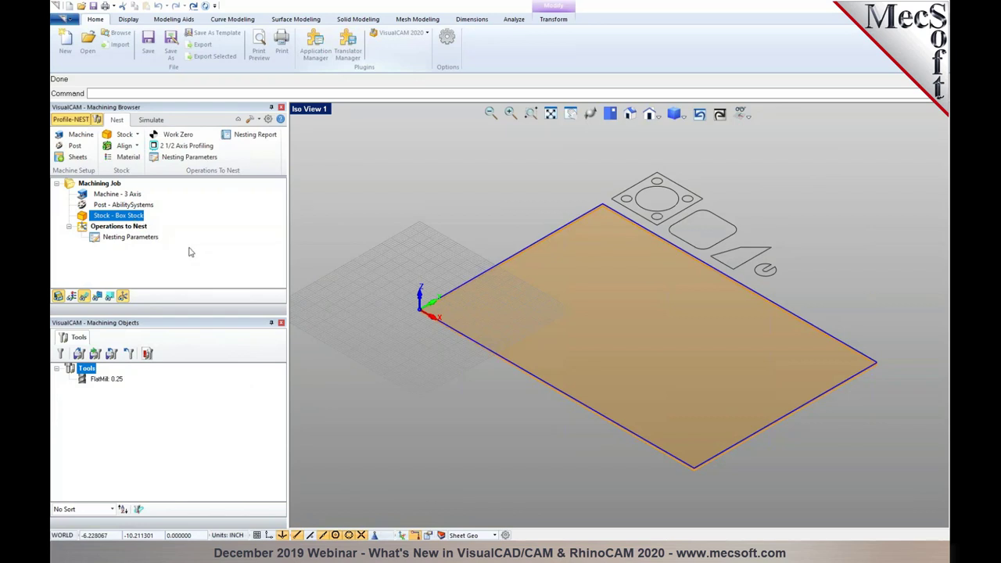
# Step: Set the Work Zero at the stock box's highest-Z south-west corner
pyautogui.click(178, 136)
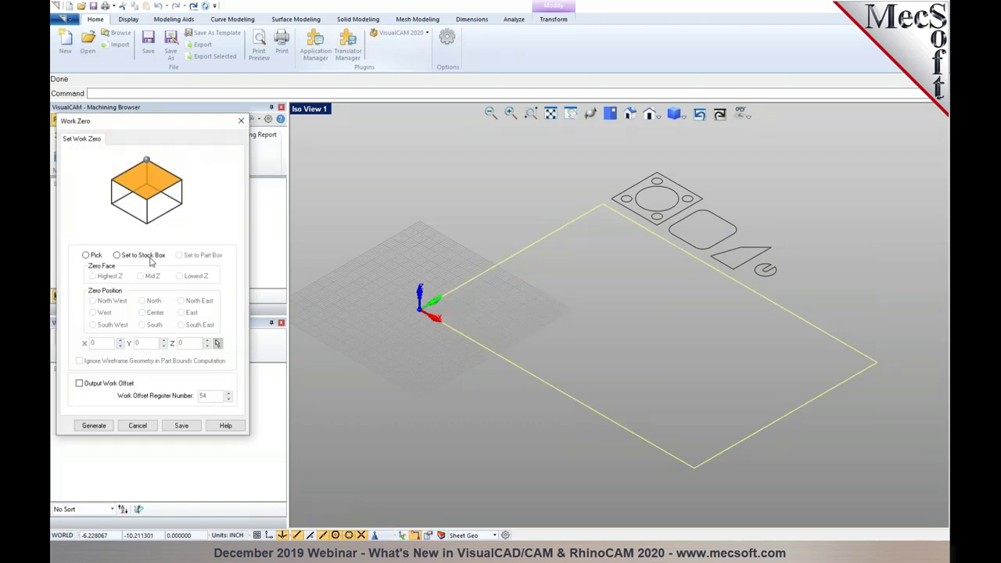
pyautogui.click(148, 257)
pyautogui.click(110, 325)
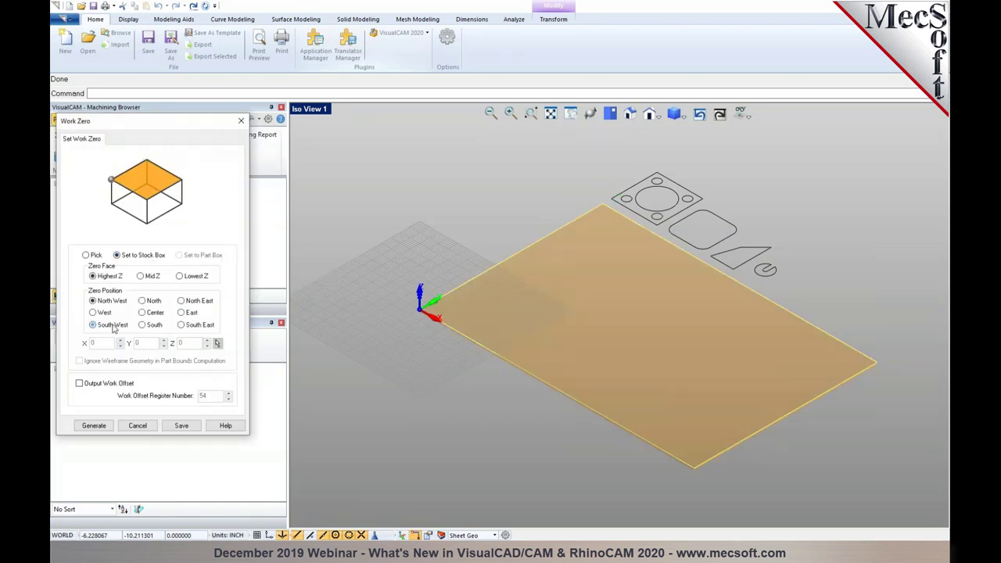
pyautogui.click(102, 426)
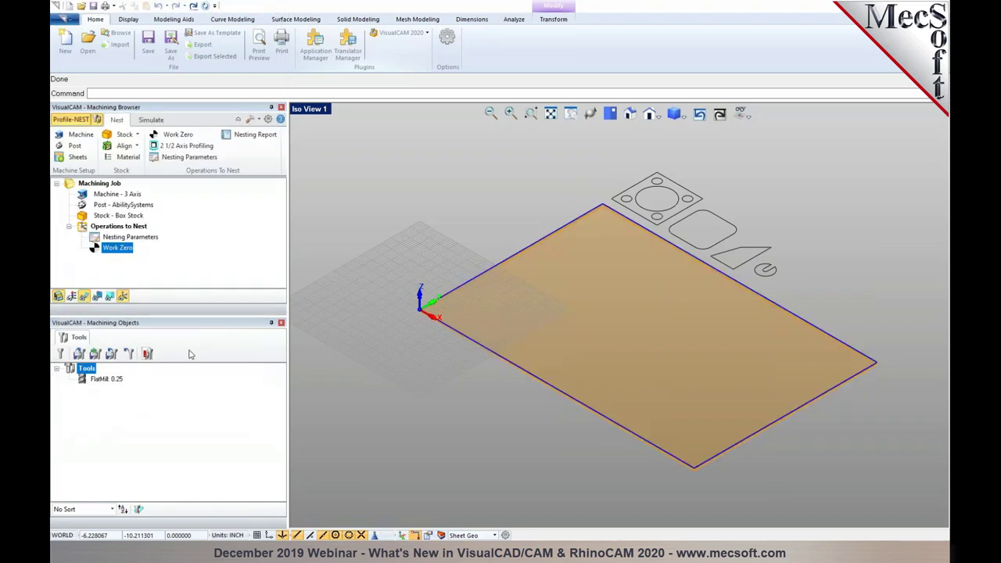
pyautogui.moveTo(249, 316); pyautogui.dragTo(259, 373)
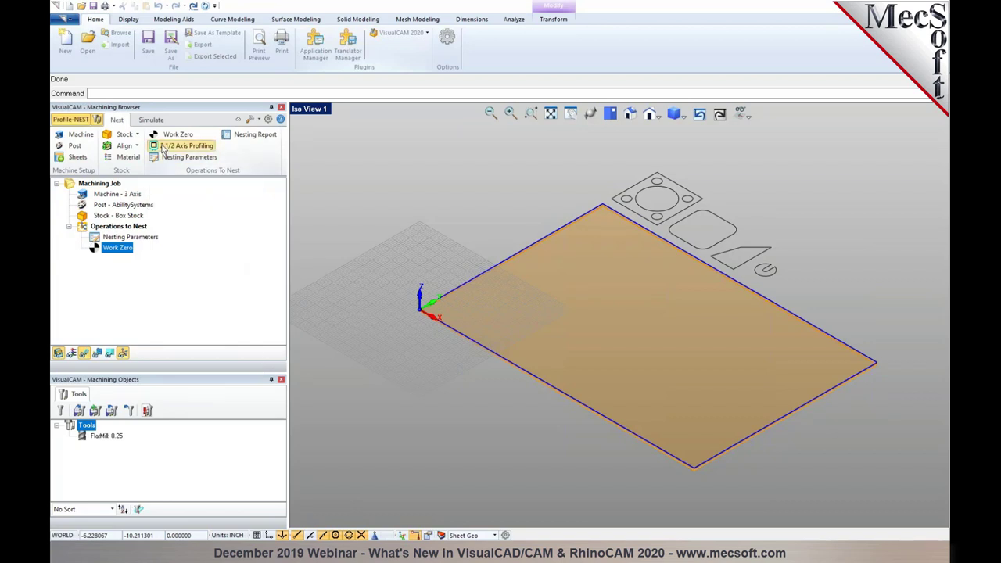
# Step: Start a 2 1/2 Axis Profiling operation on all curves of the square holed part
pyautogui.click(185, 146)
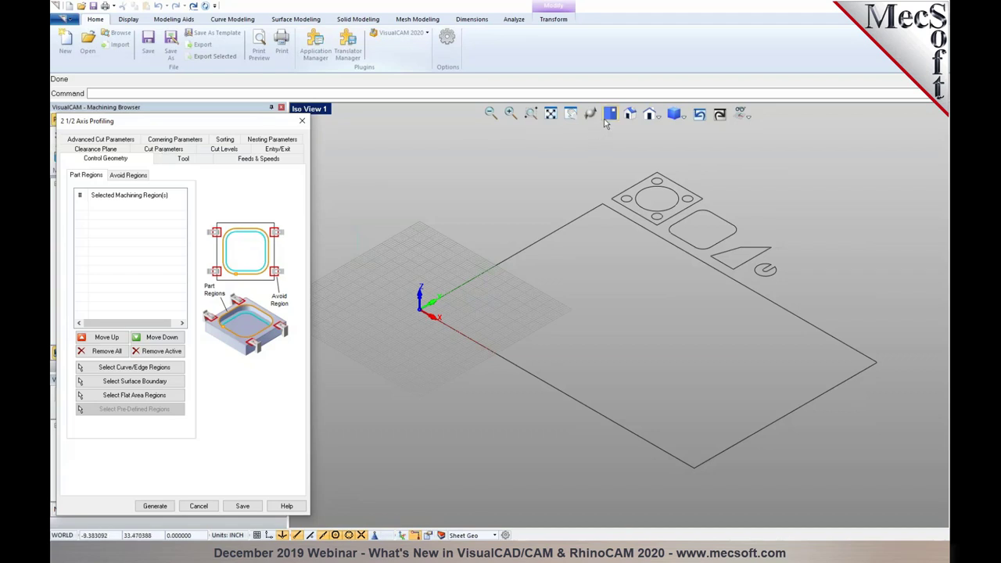
pyautogui.moveTo(606, 121); pyautogui.dragTo(561, 331, button='right')
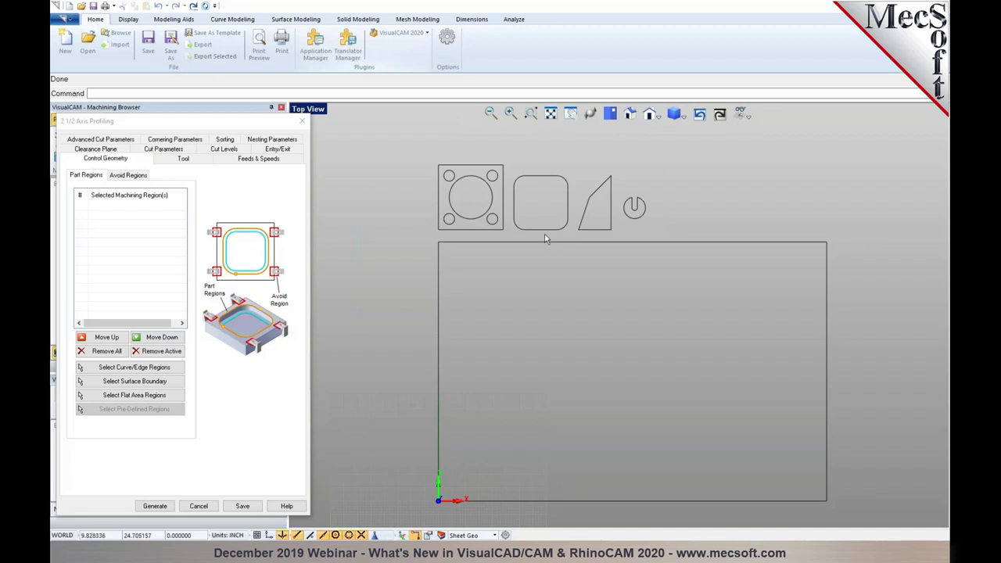
pyautogui.click(133, 367)
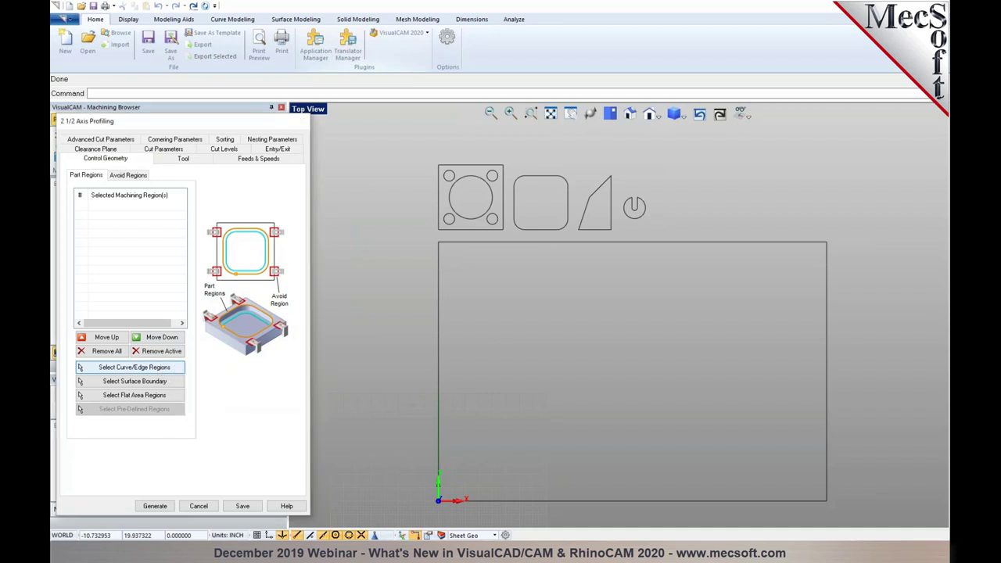
pyautogui.moveTo(402, 150); pyautogui.dragTo(506, 234)
pyautogui.press('Return')
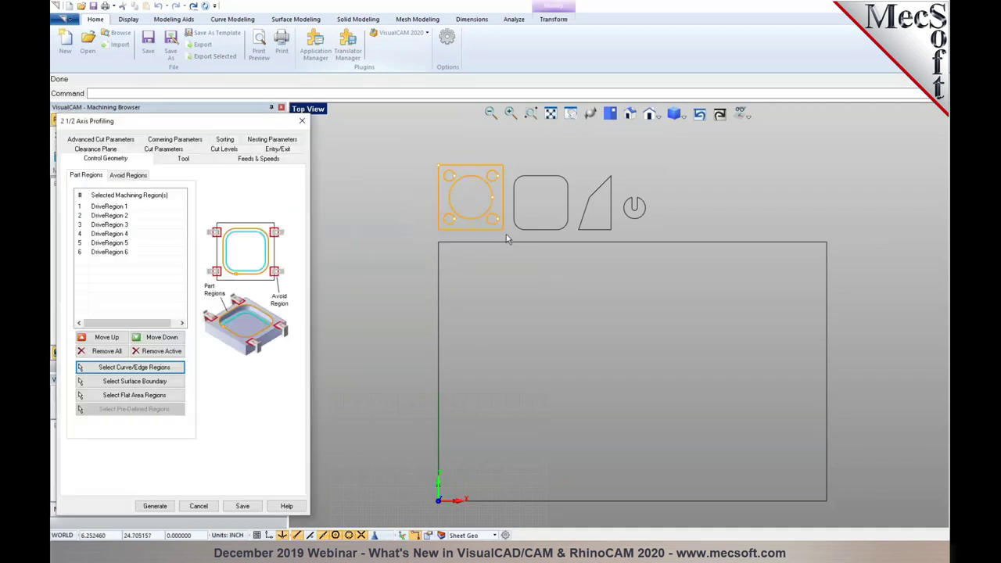
# Step: Set the profile to climb cut, outside of closed curves, alternating sides using nesting
pyautogui.click(184, 158)
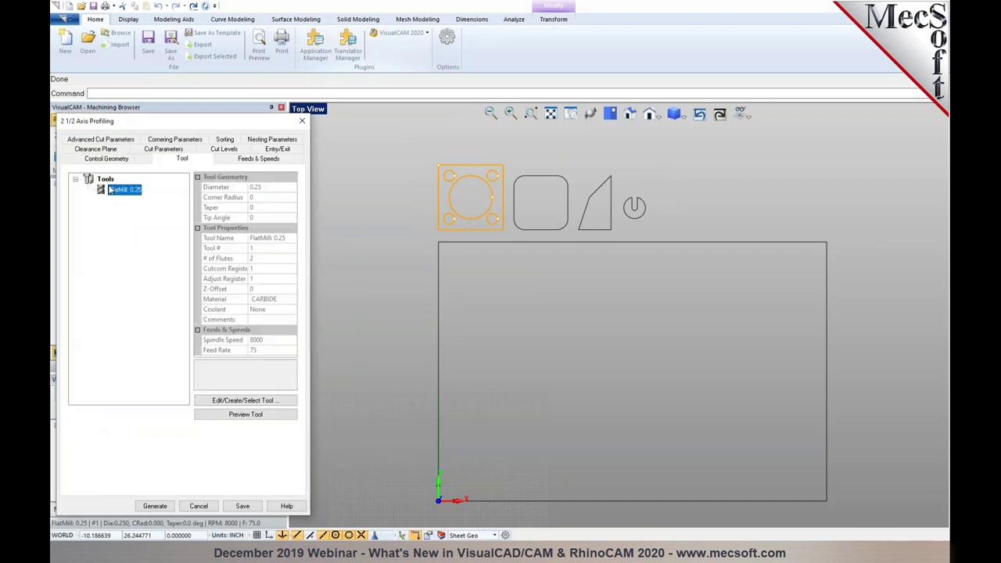
pyautogui.click(274, 161)
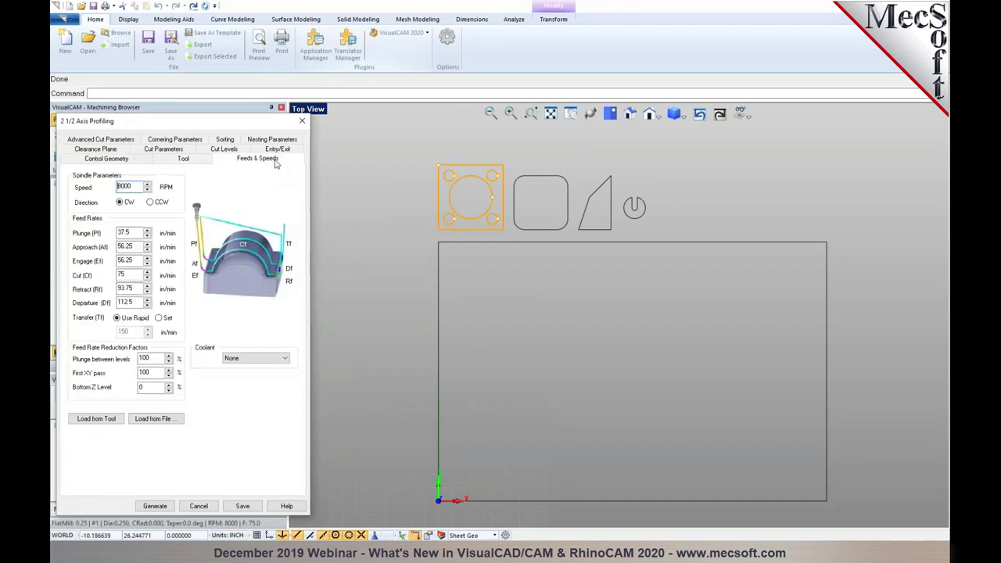
pyautogui.click(115, 150)
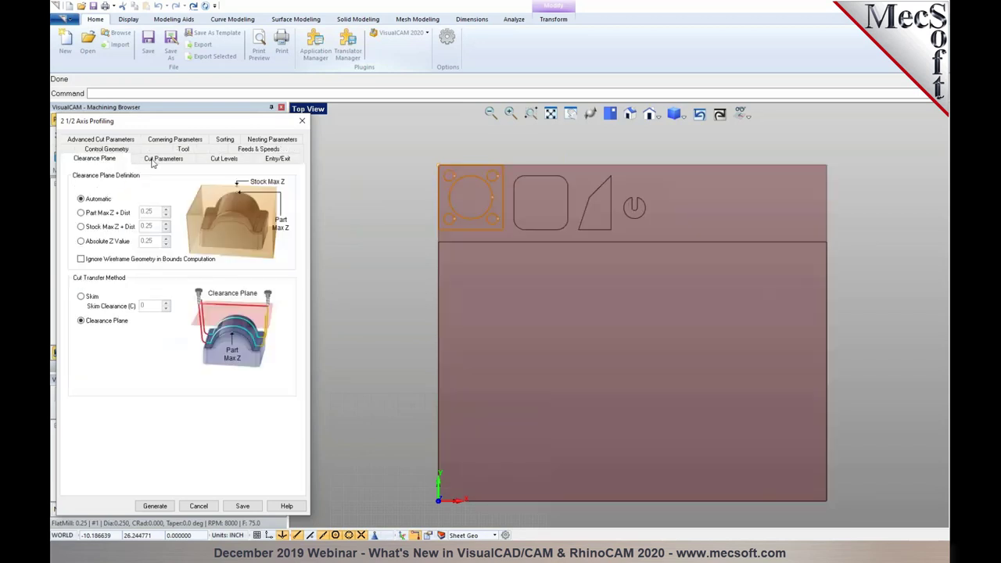
pyautogui.click(154, 160)
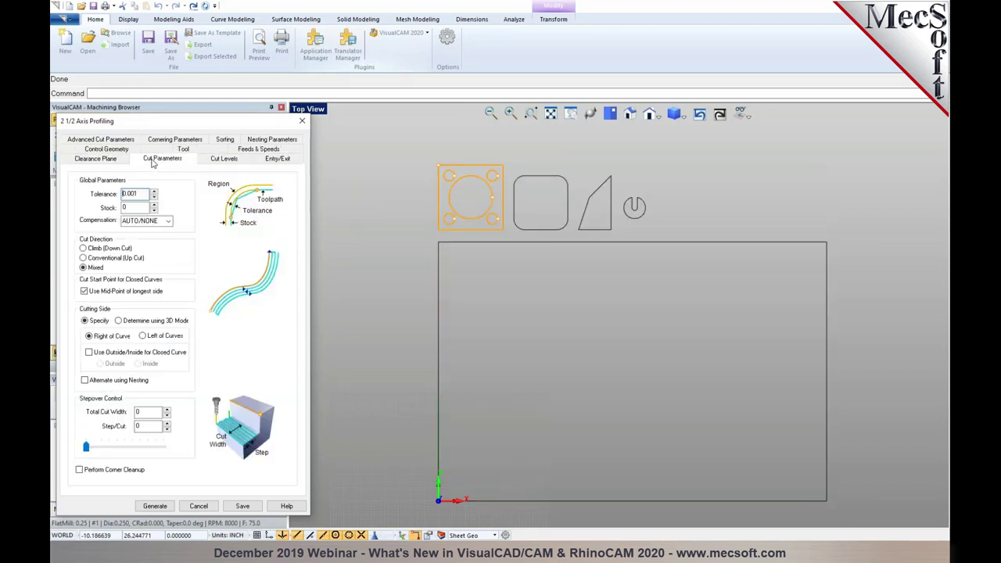
pyautogui.click(84, 249)
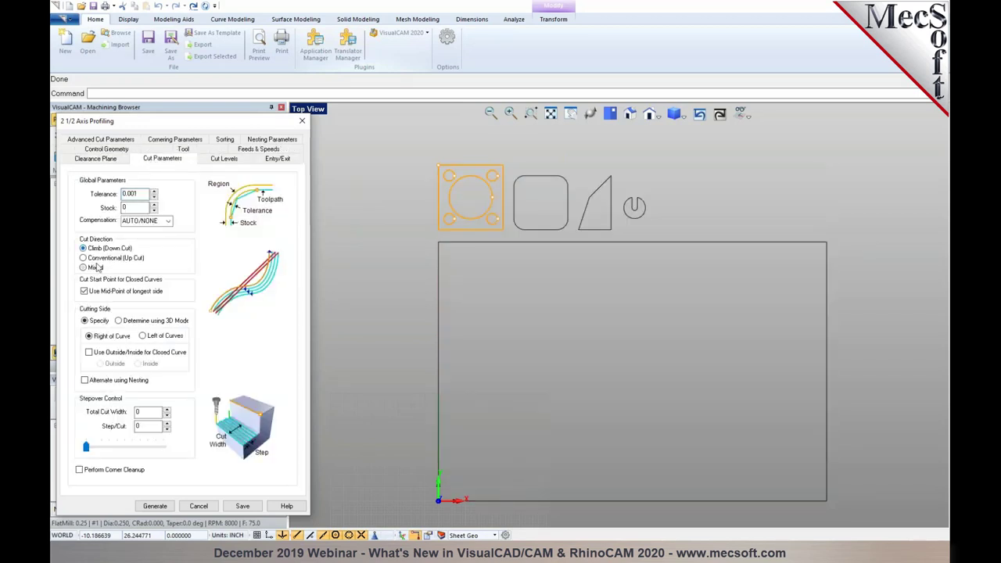
pyautogui.click(88, 353)
pyautogui.click(114, 365)
pyautogui.click(102, 382)
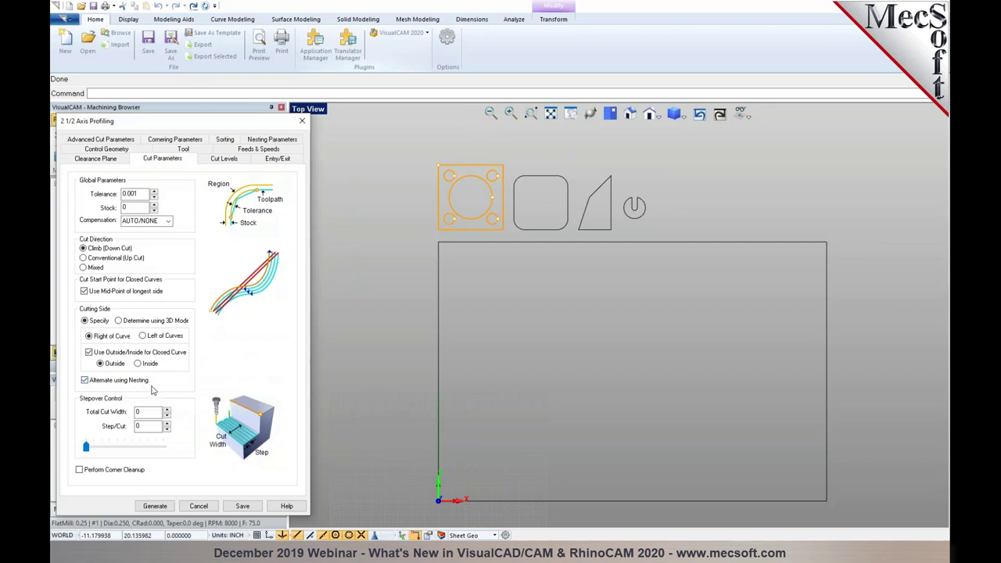
pyautogui.scroll(2, 454, 211)
pyautogui.scroll(2, 454, 213)
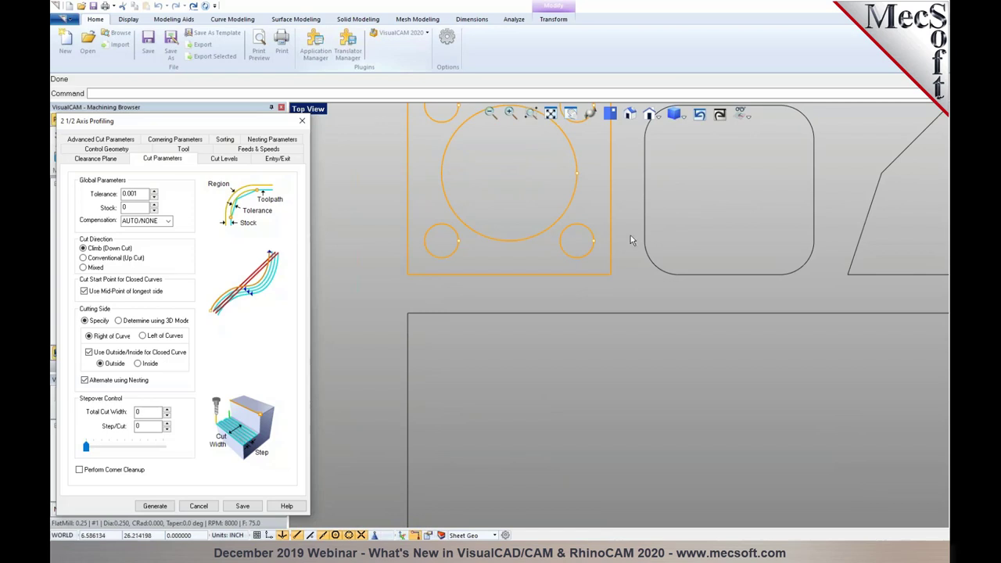
pyautogui.scroll(-2, 456, 257)
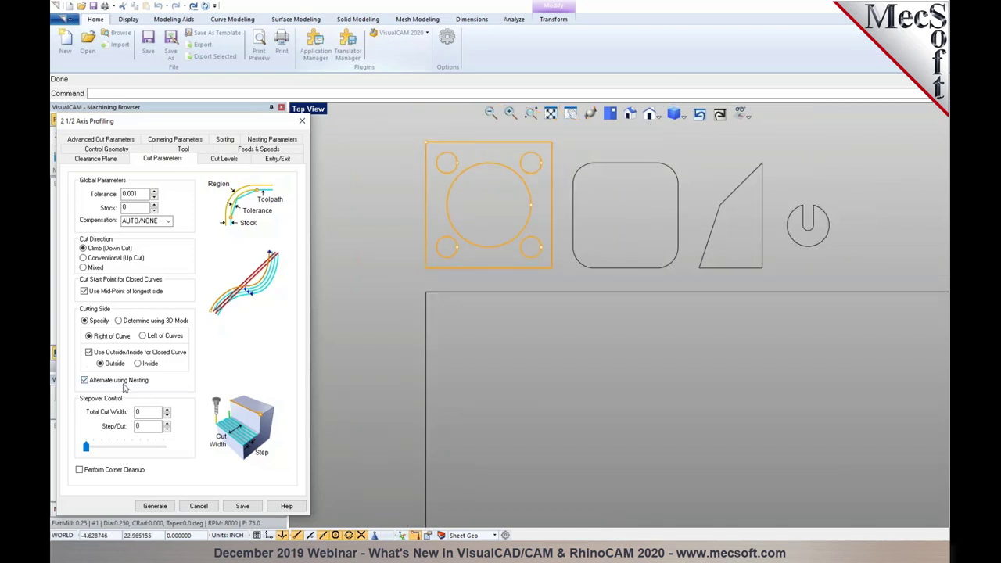
# Step: Give the profile a 0.25 total cut depth with no entry or exit motion
pyautogui.click(224, 159)
pyautogui.click(138, 237)
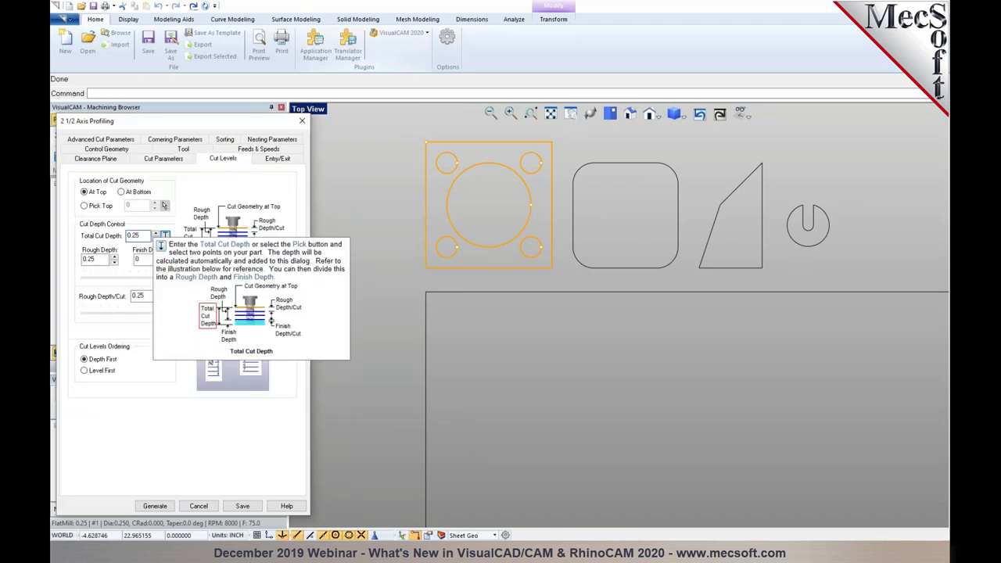
pyautogui.press('Tab')
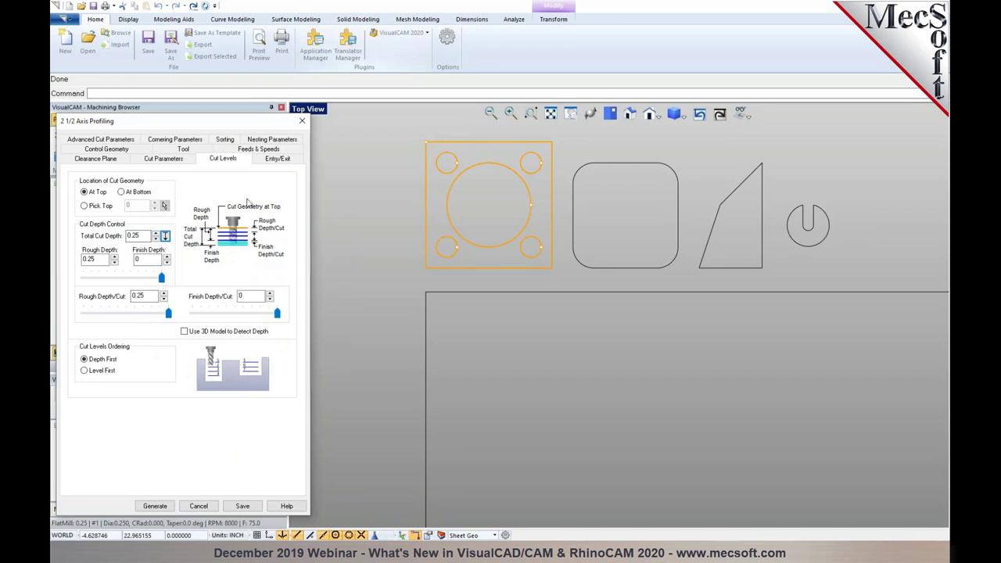
pyautogui.click(276, 162)
pyautogui.click(172, 179)
pyautogui.click(129, 339)
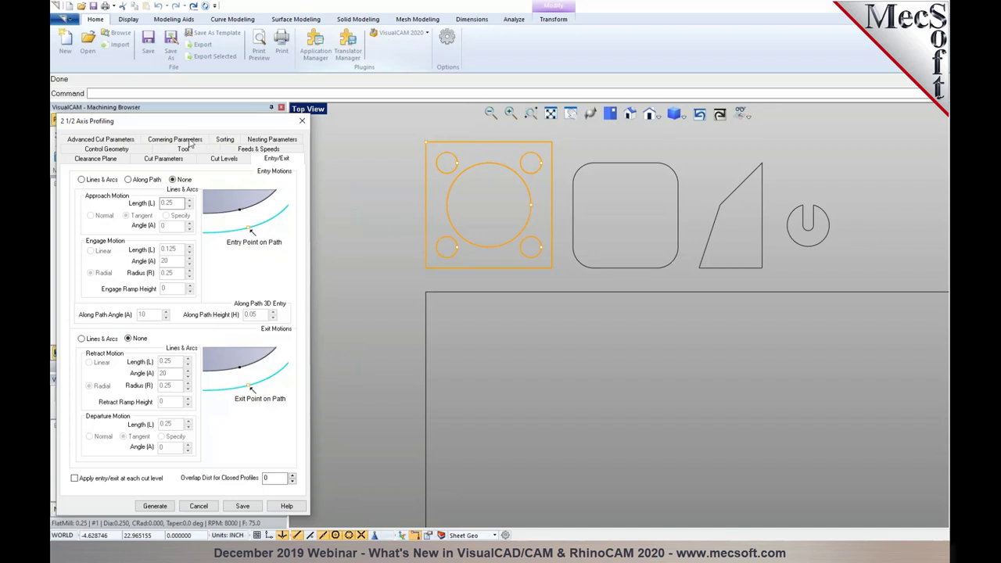
# Step: Set the part's nesting count to 20 and generate the profiling toolpath
pyautogui.click(176, 139)
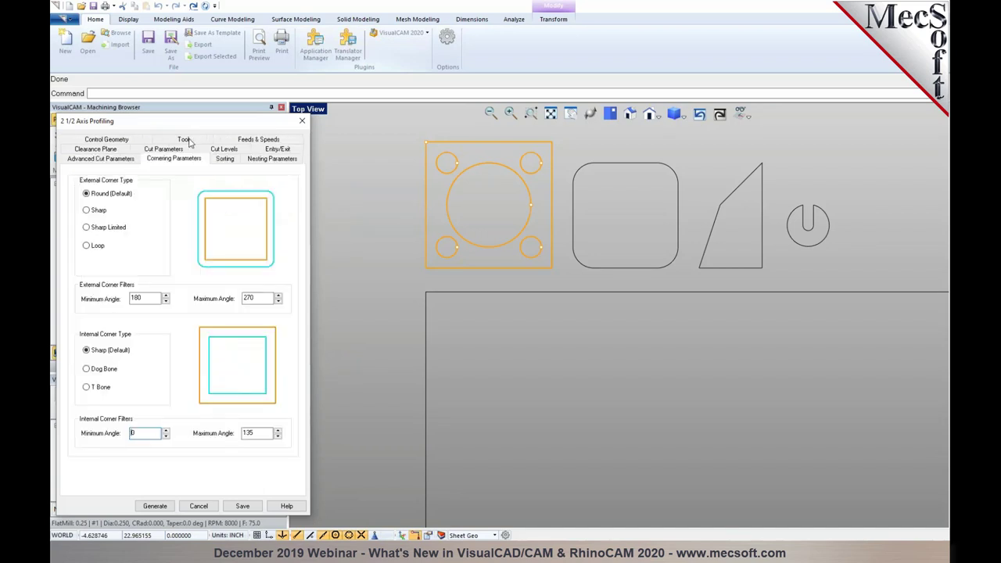
pyautogui.click(264, 162)
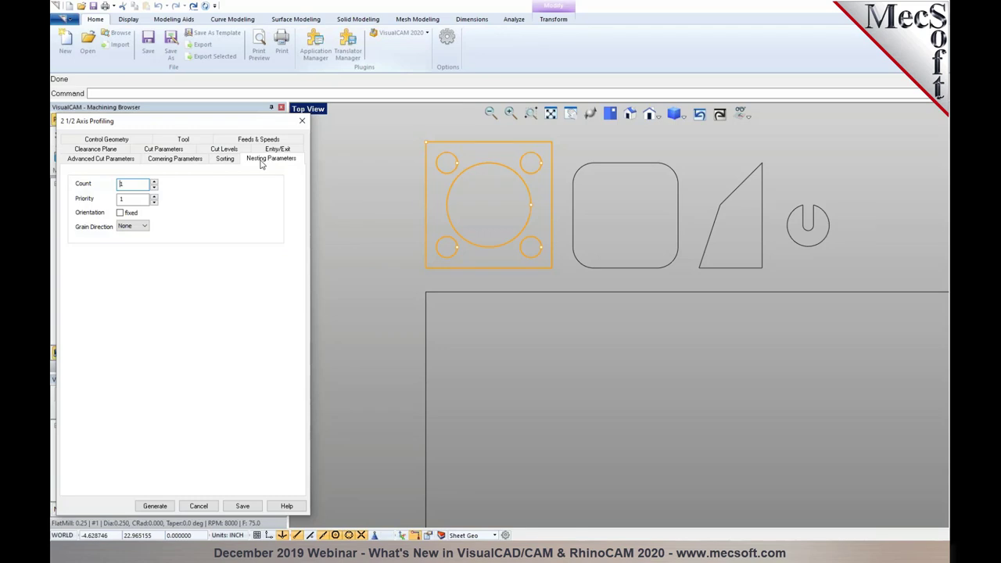
pyautogui.doubleClick(123, 184)
pyautogui.write('2')
pyautogui.click(154, 507)
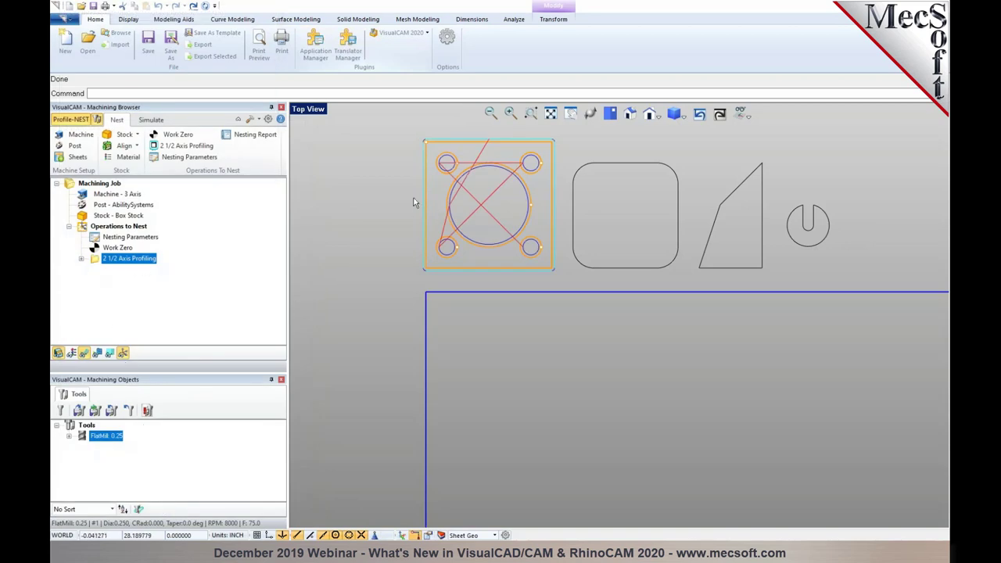
# Step: Allow parts inside other parts, with 0.3 part-to-part and 0.1 part-to-sheet spacing
pyautogui.scroll(-1, 402, 193)
pyautogui.scroll(-2, 398, 184)
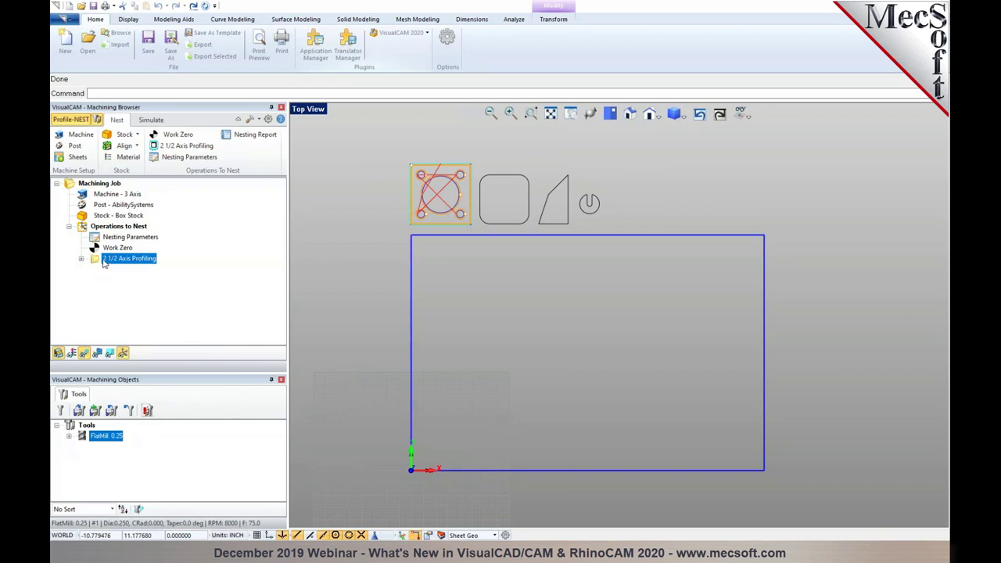
pyautogui.click(189, 159)
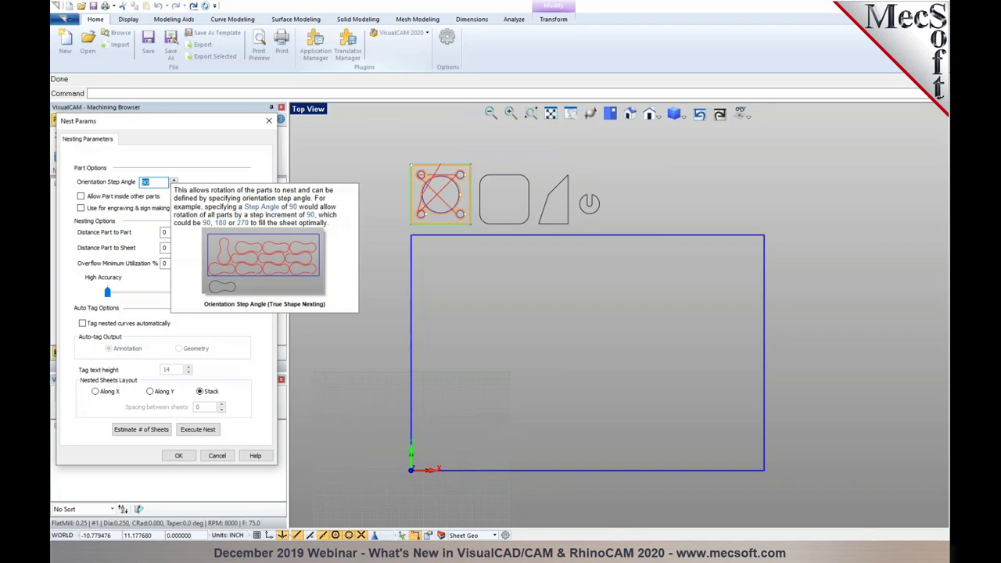
pyautogui.click(145, 202)
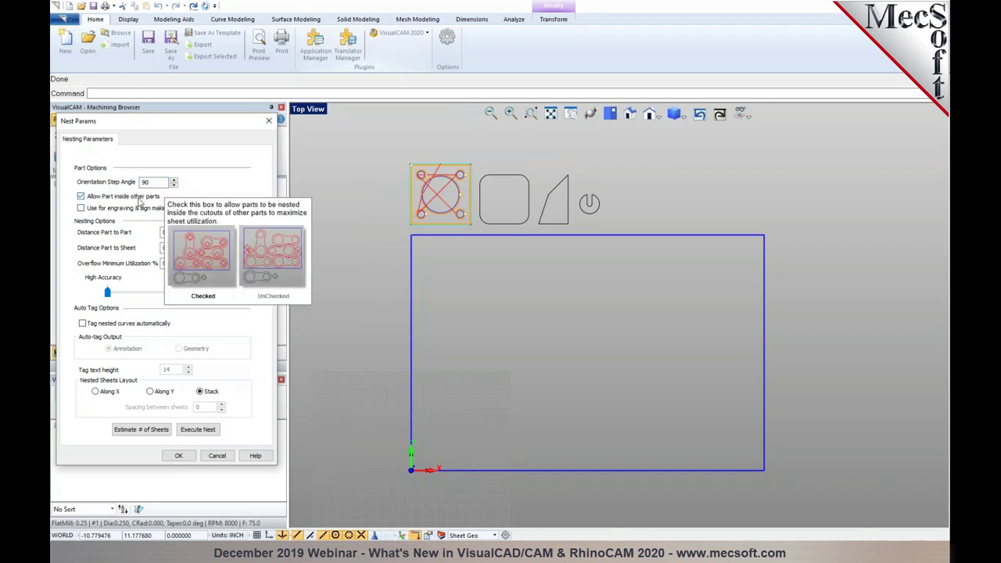
pyautogui.click(168, 232)
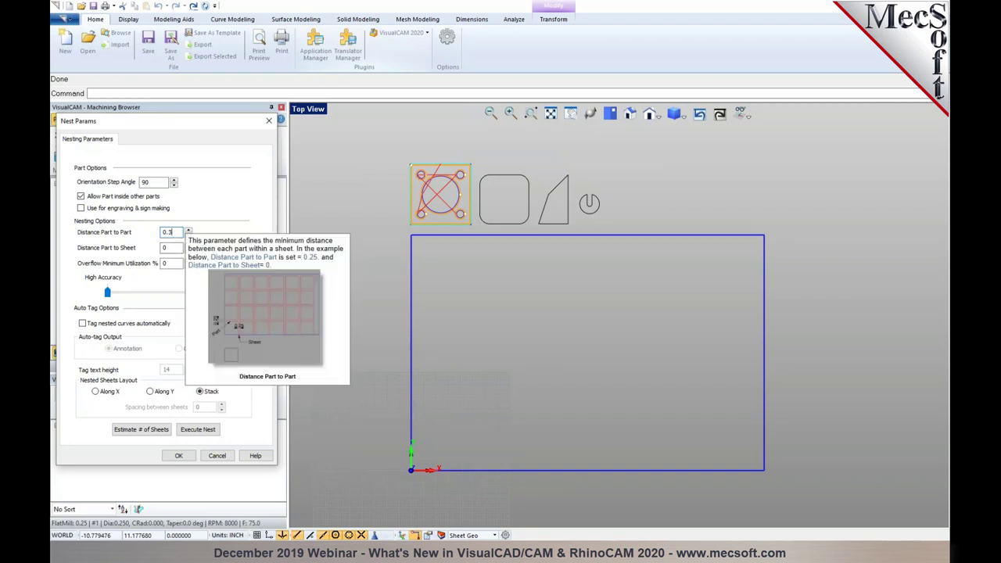
pyautogui.click(172, 247)
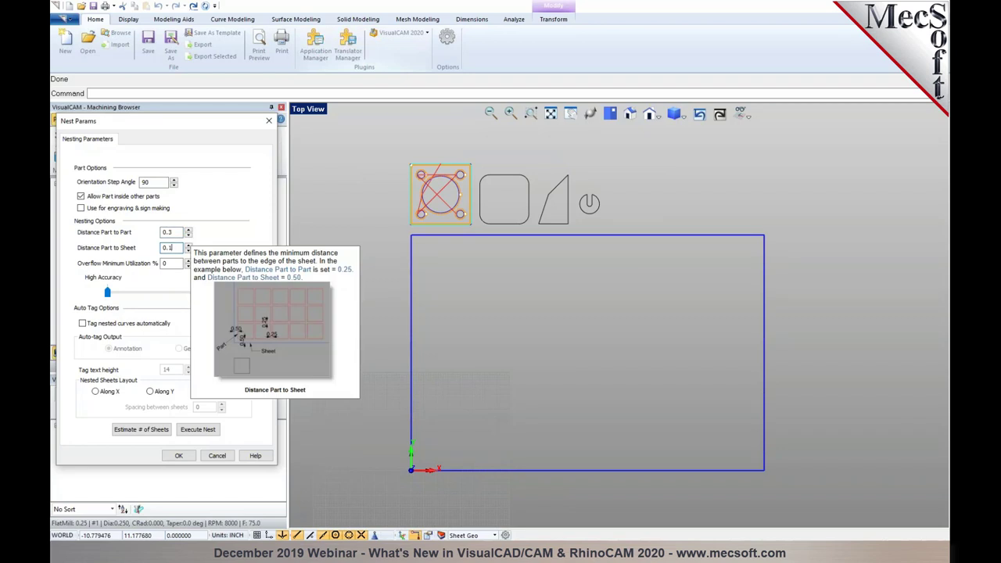
# Step: Estimate the number of sheets and update Sheet 1's count to 2
pyautogui.click(144, 432)
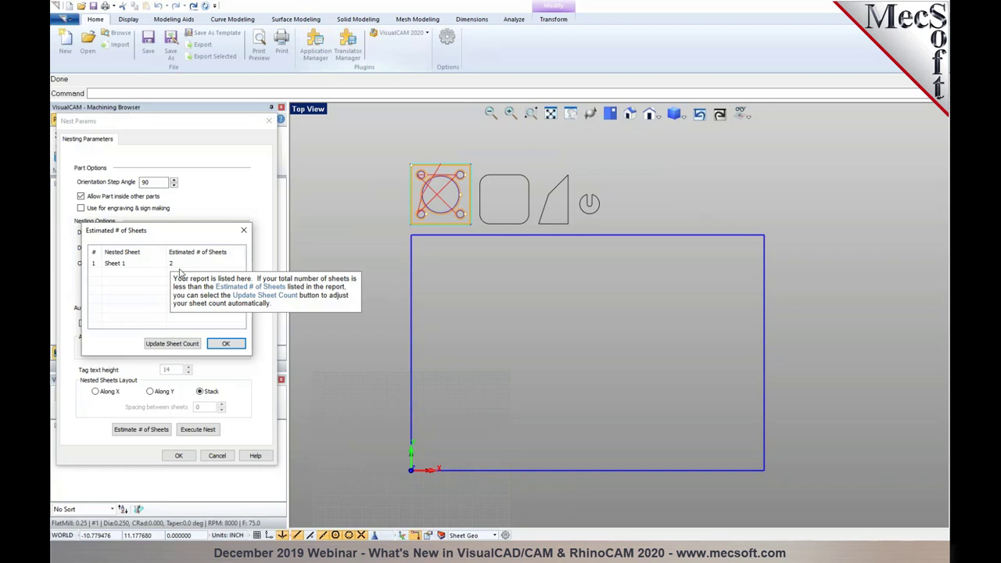
pyautogui.click(173, 344)
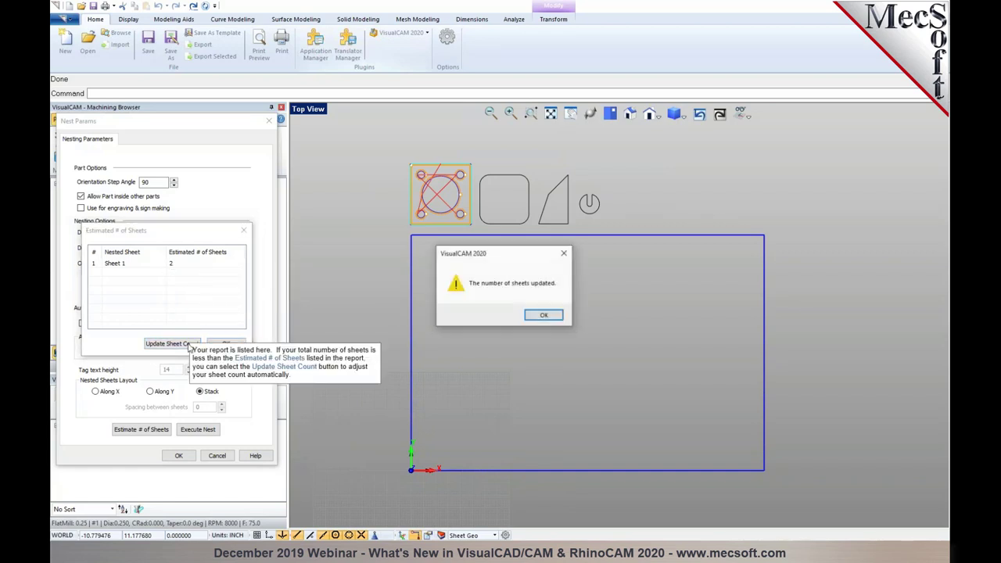
pyautogui.click(543, 316)
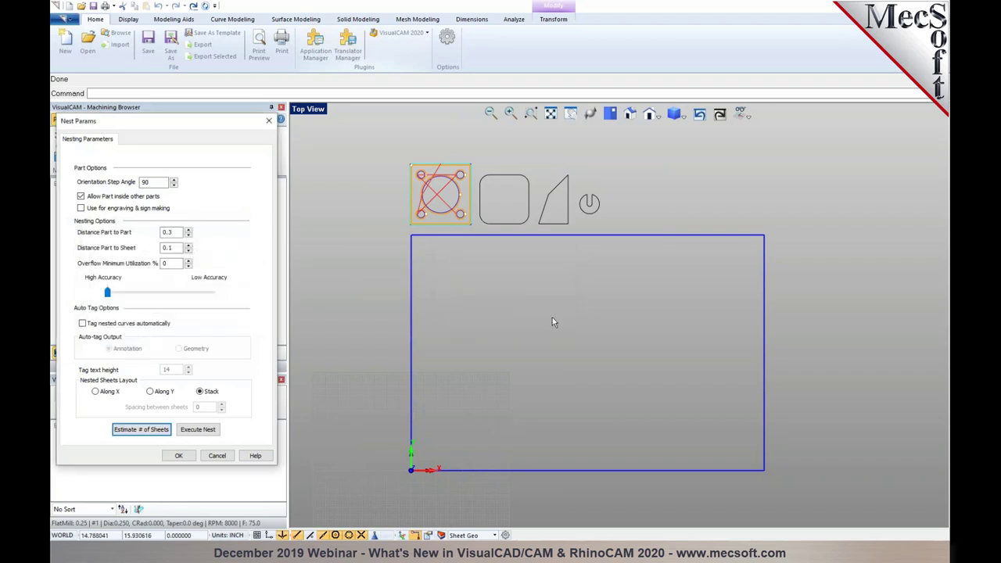
# Step: Run the nest and review the Sheet 1 and Sheet 2 layouts
pyautogui.click(198, 429)
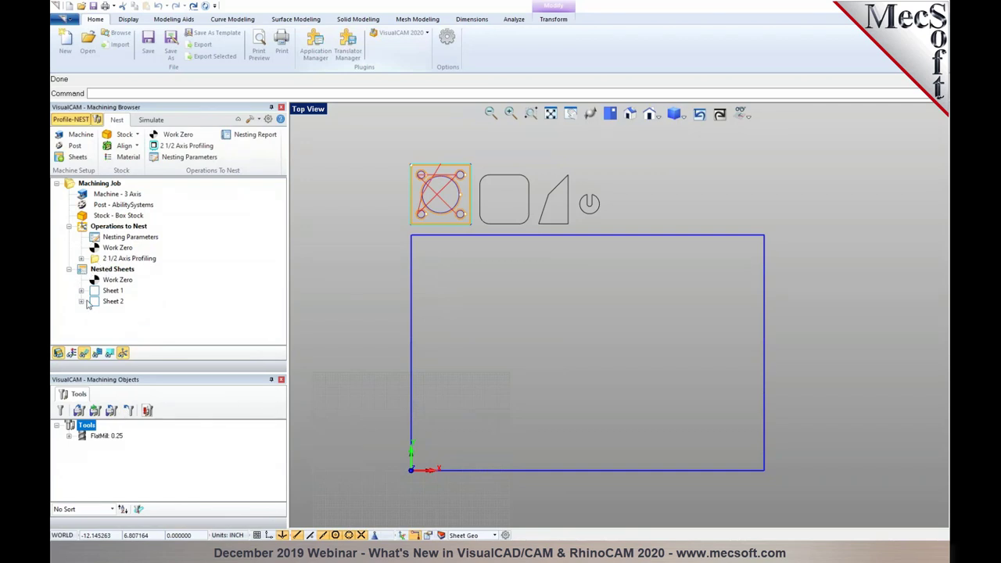
pyautogui.click(113, 291)
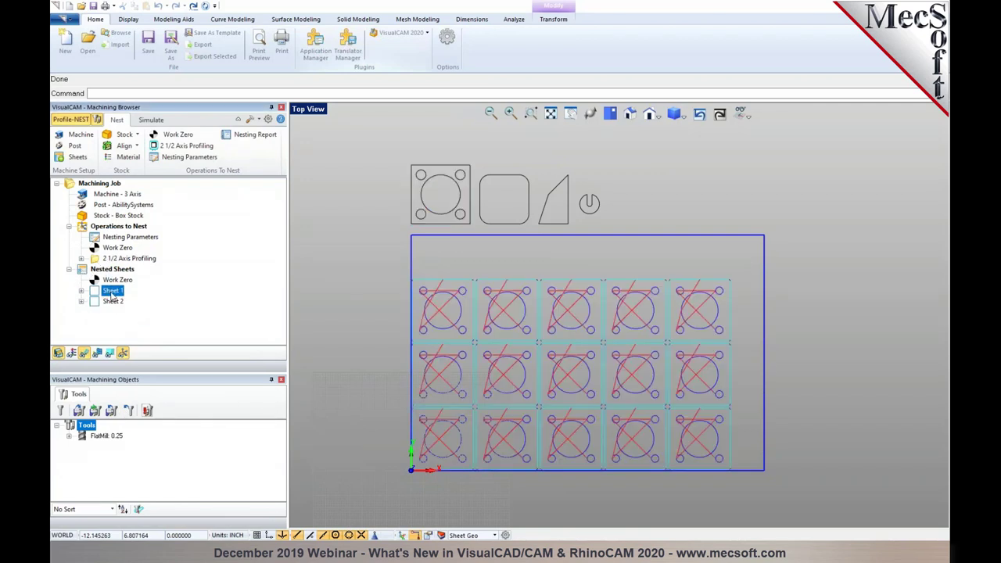
pyautogui.click(111, 303)
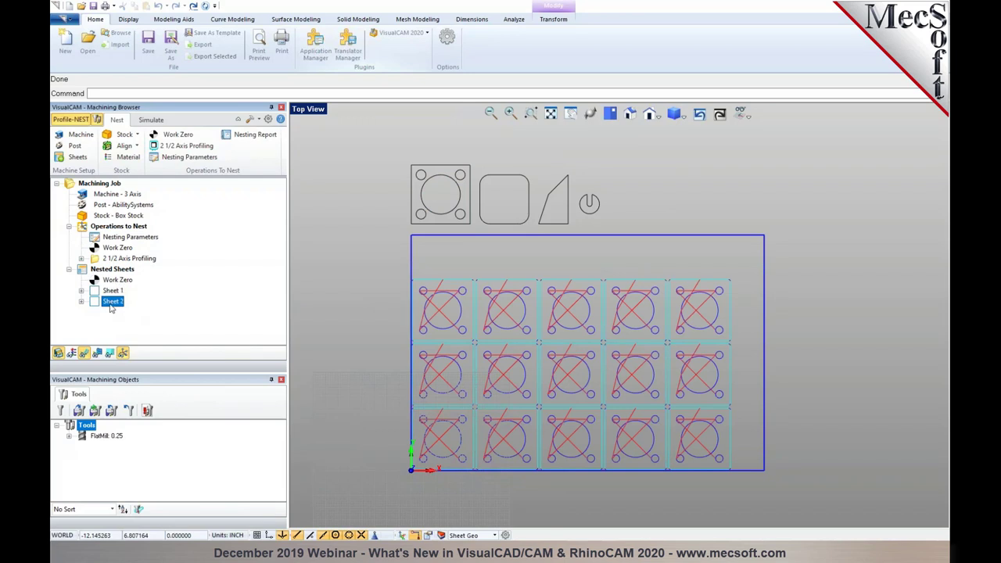
pyautogui.click(110, 291)
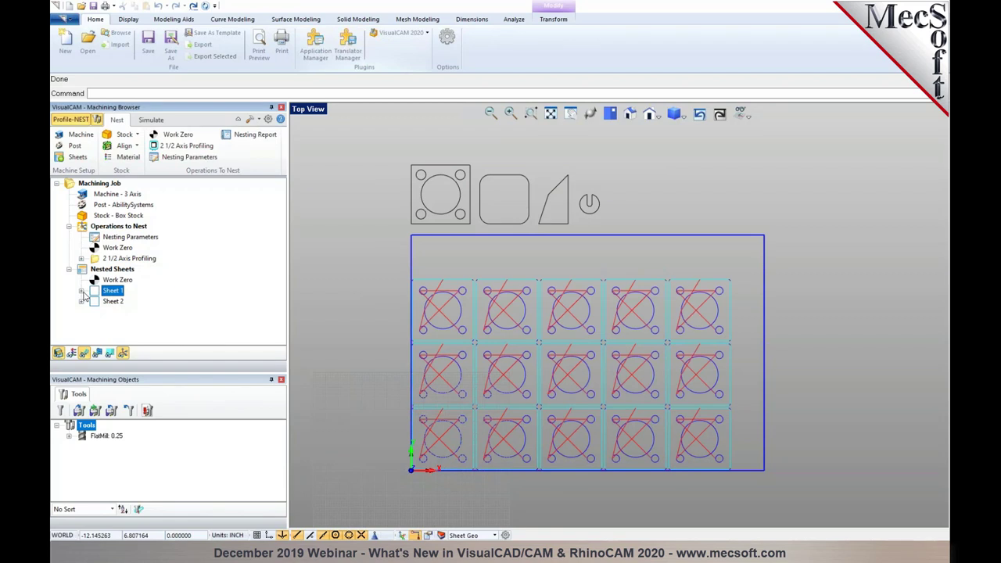
pyautogui.click(82, 291)
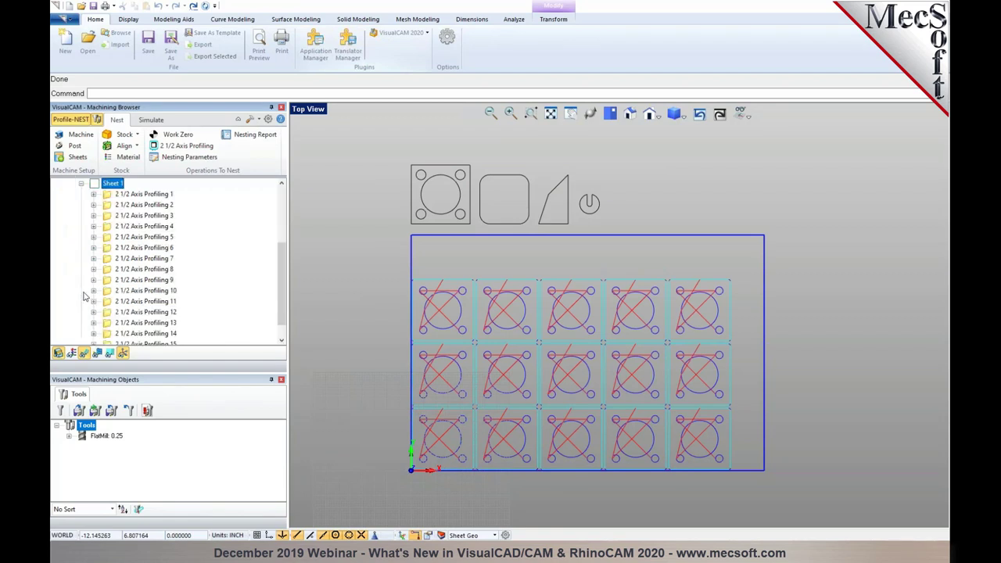
pyautogui.click(281, 380)
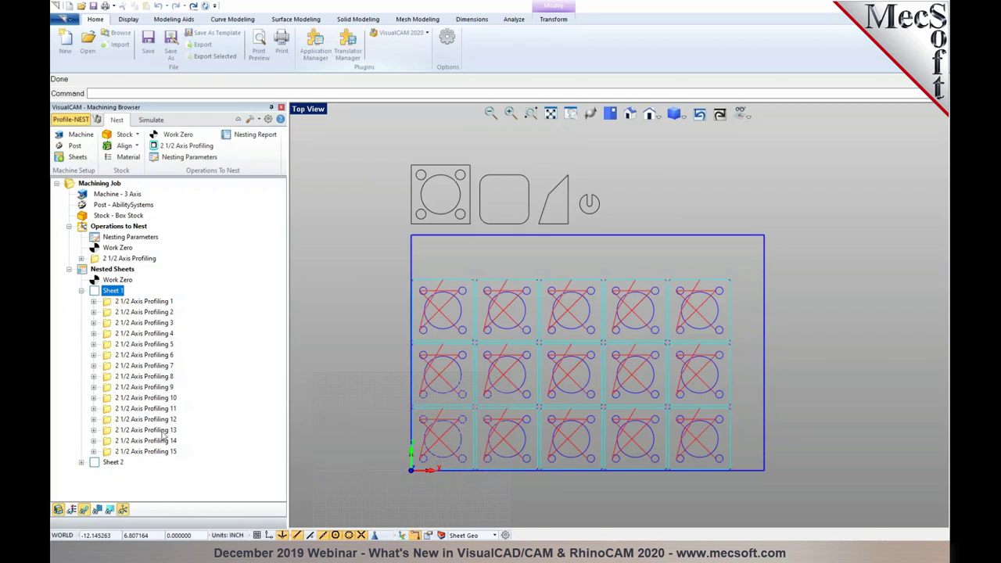
# Step: Inspect the operations nested on Sheet 1 and Sheet 2, and the original profiling part
pyautogui.click(122, 303)
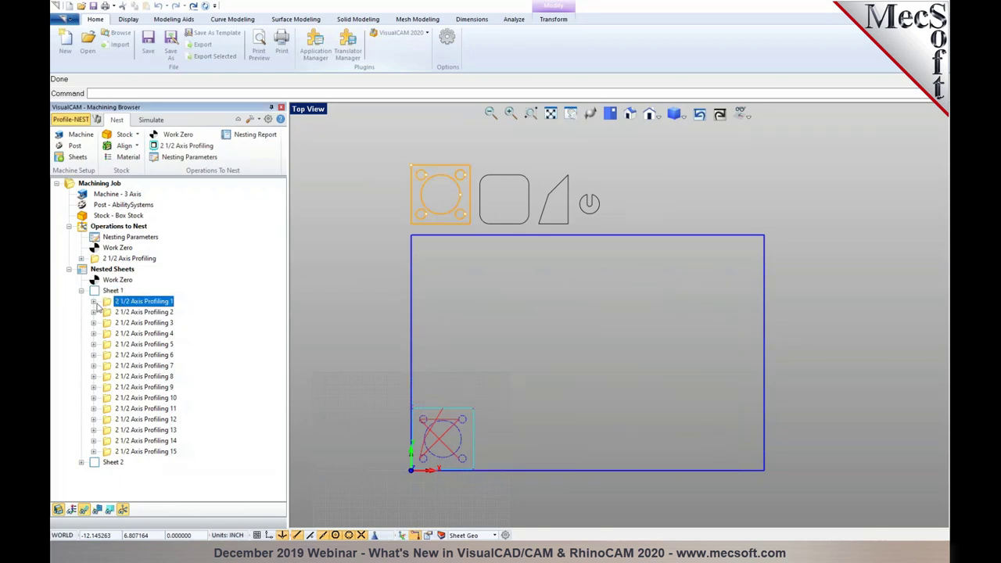
pyautogui.click(94, 302)
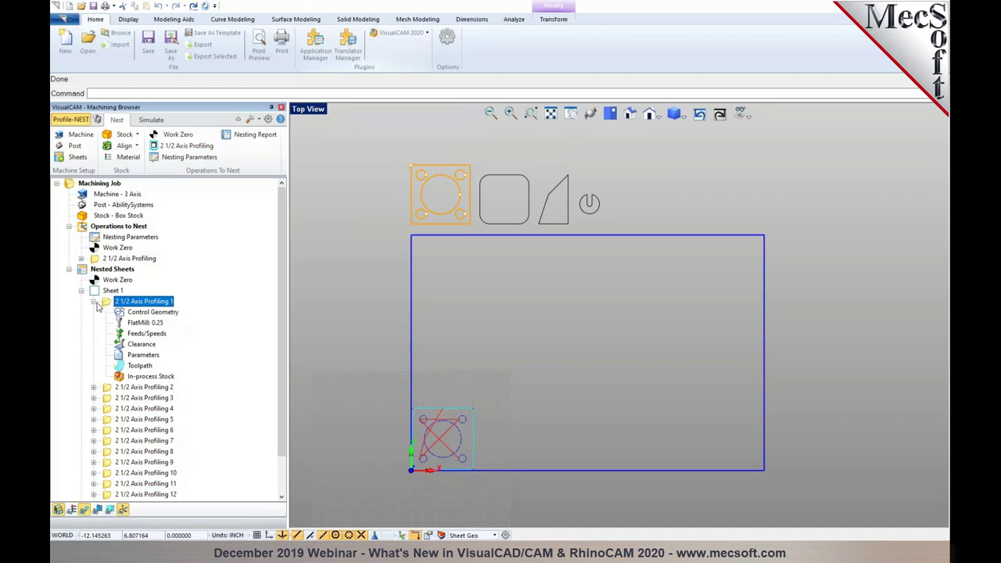
pyautogui.click(94, 302)
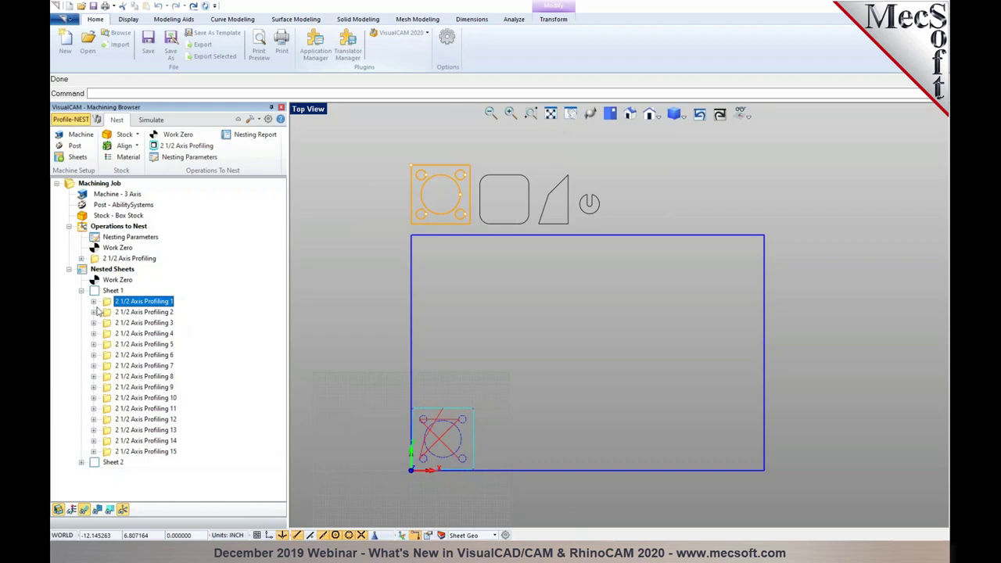
pyautogui.click(111, 462)
pyautogui.click(82, 463)
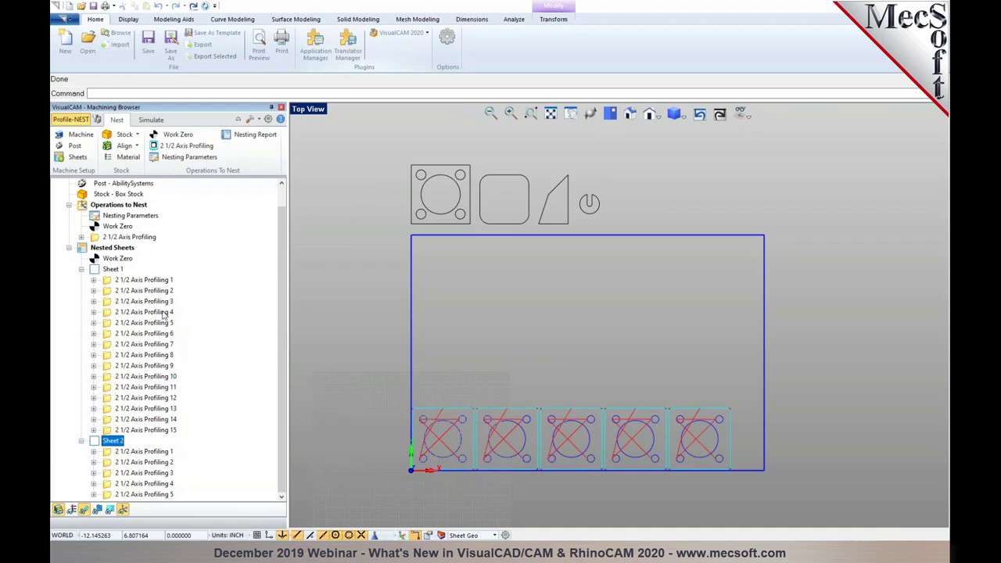
pyautogui.scroll(1, 158, 341)
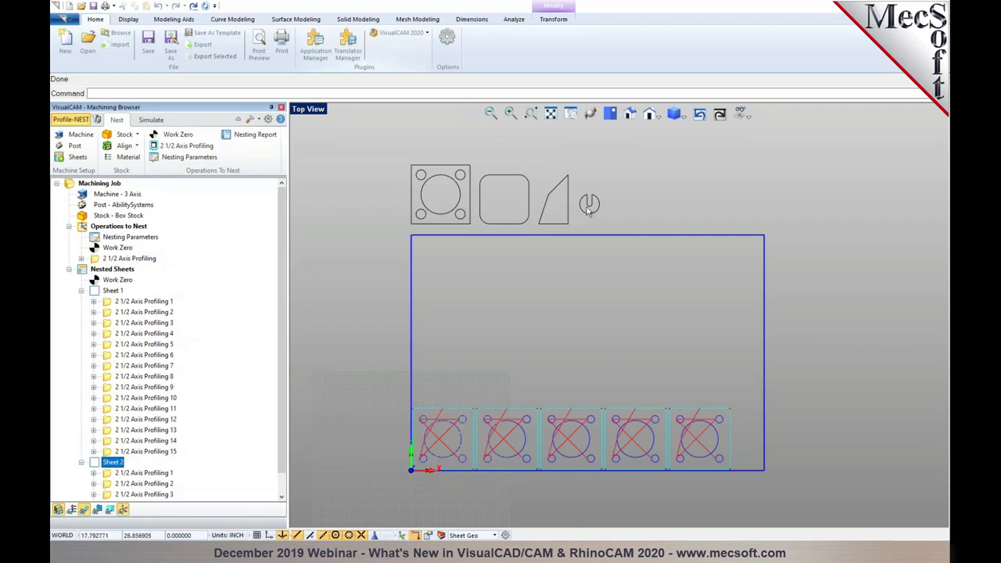
pyautogui.click(119, 260)
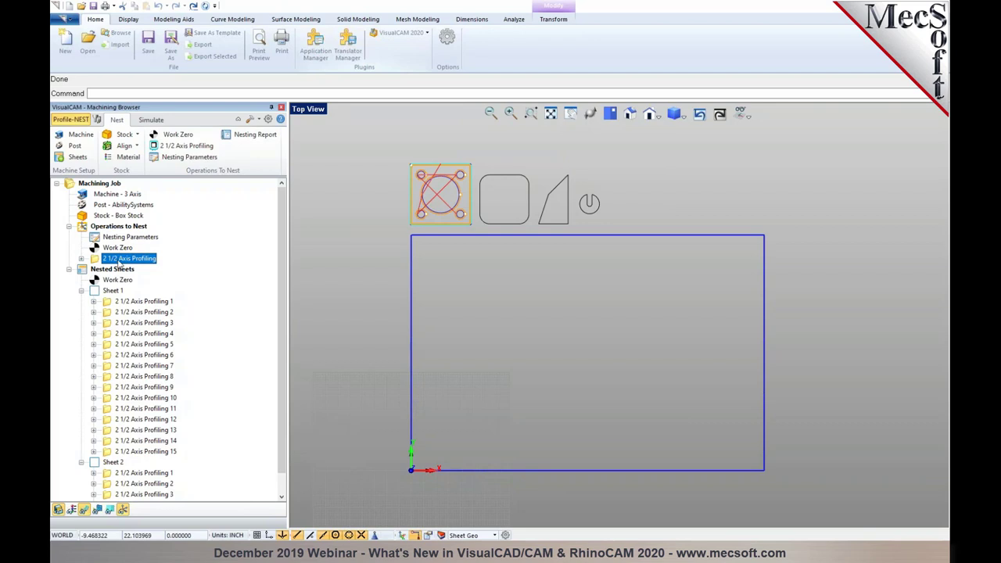
pyautogui.click(143, 303)
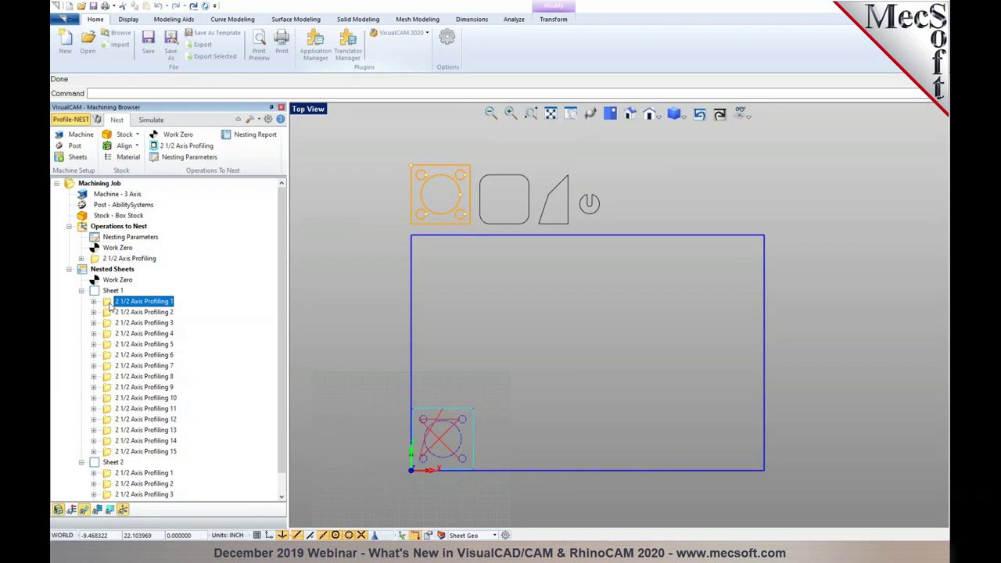
pyautogui.doubleClick(111, 306)
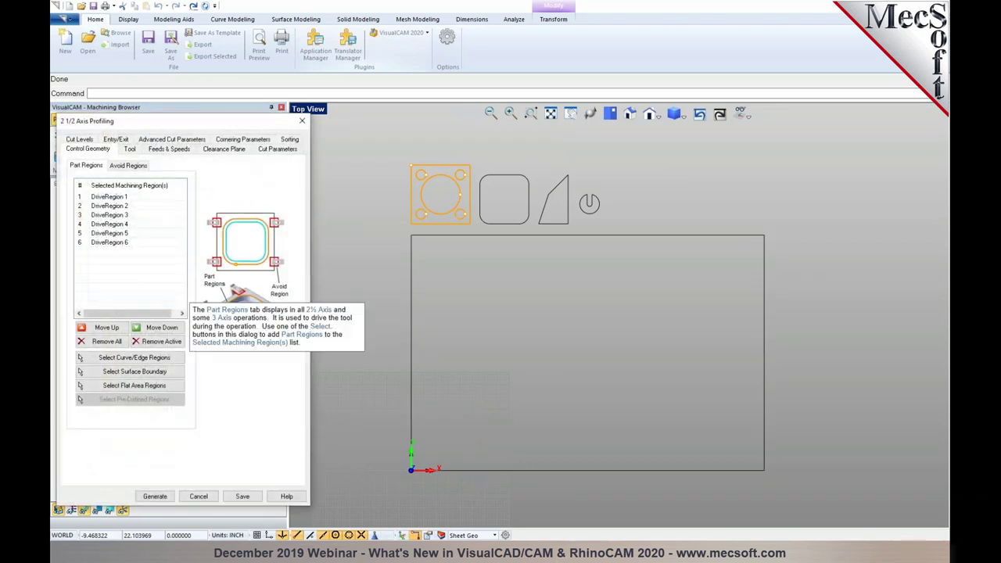
pyautogui.click(198, 497)
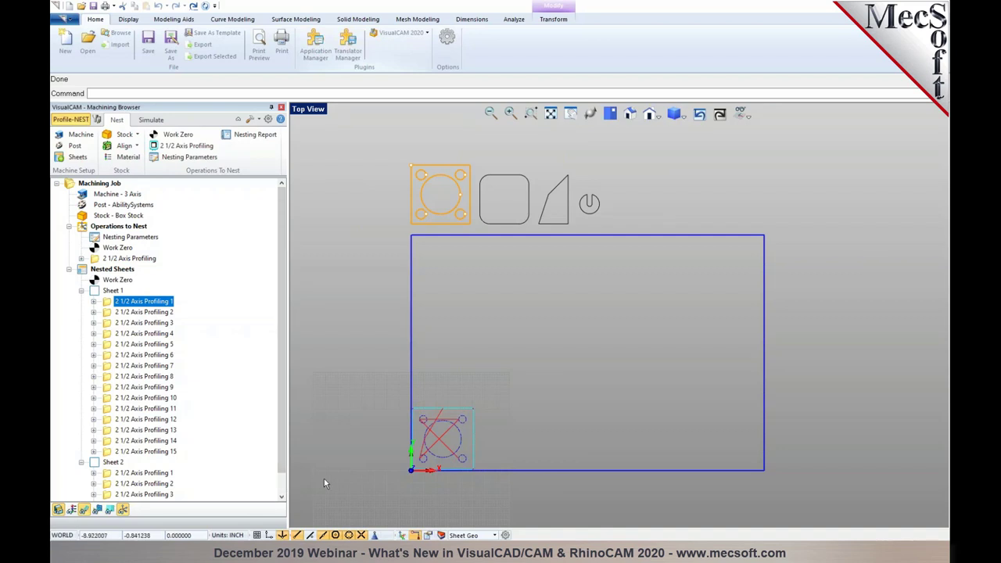
# Step: Simulate cutting the nested sheets in isometric view at higher speed, then return to top view
pyautogui.click(82, 290)
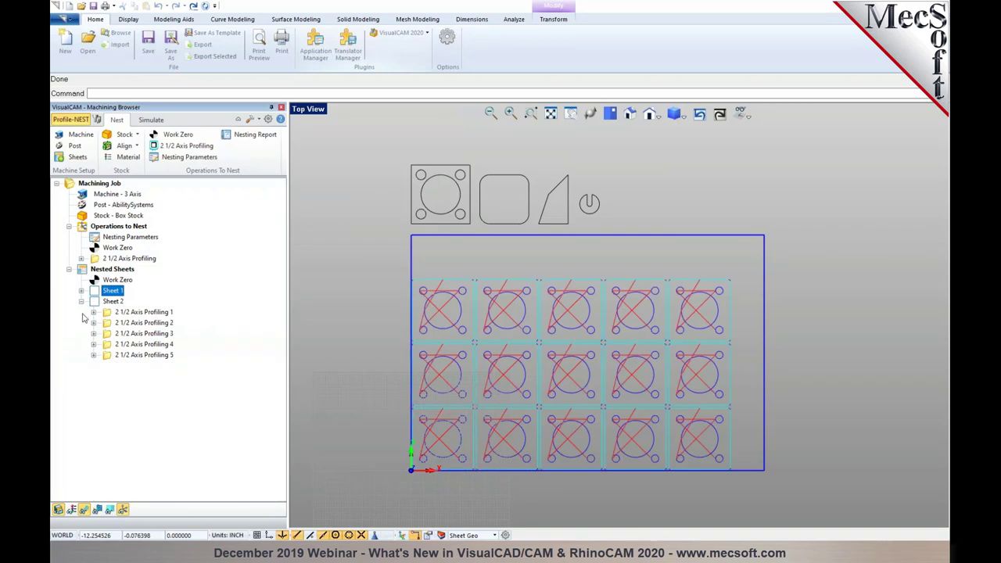
pyautogui.click(82, 303)
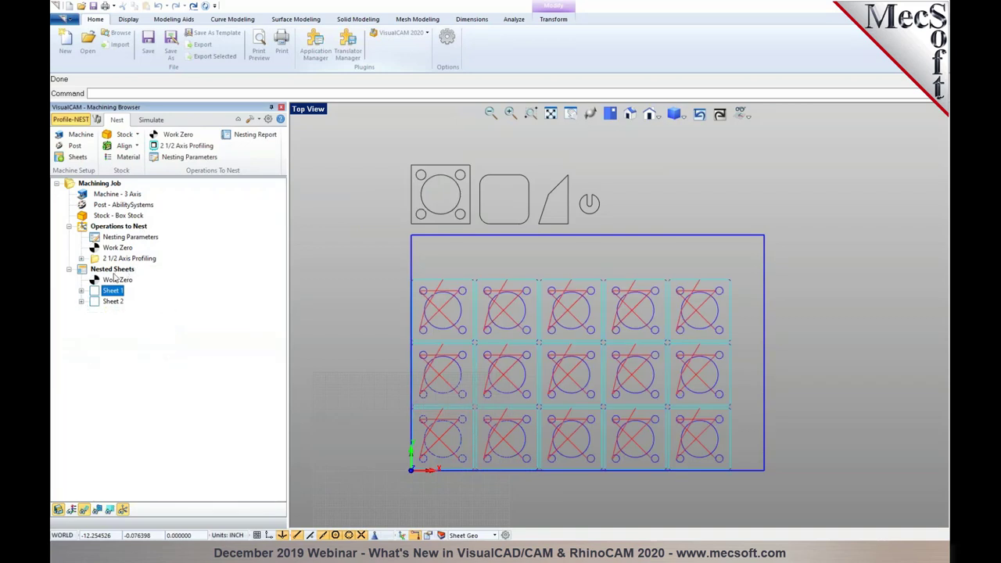
pyautogui.click(629, 115)
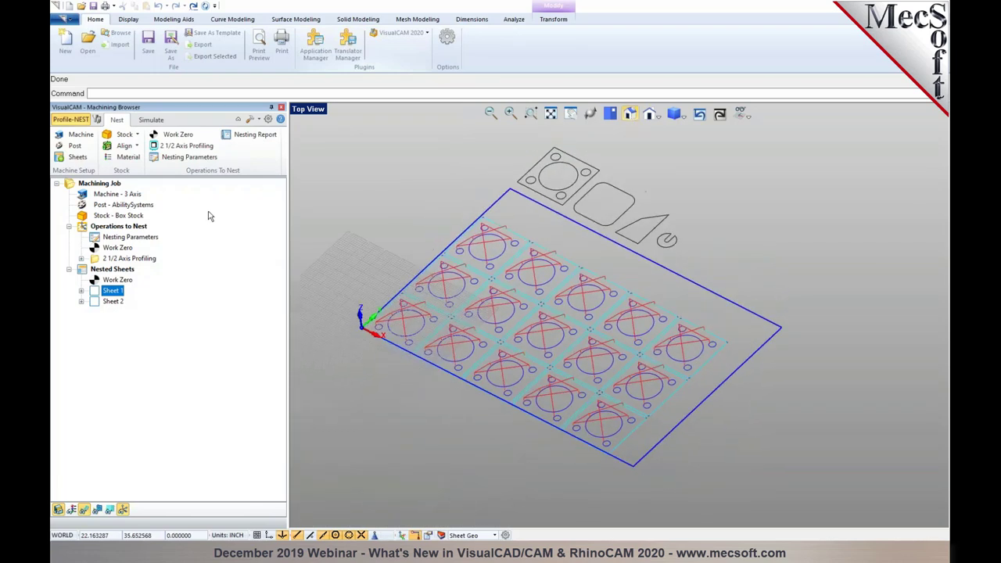
pyautogui.click(112, 270)
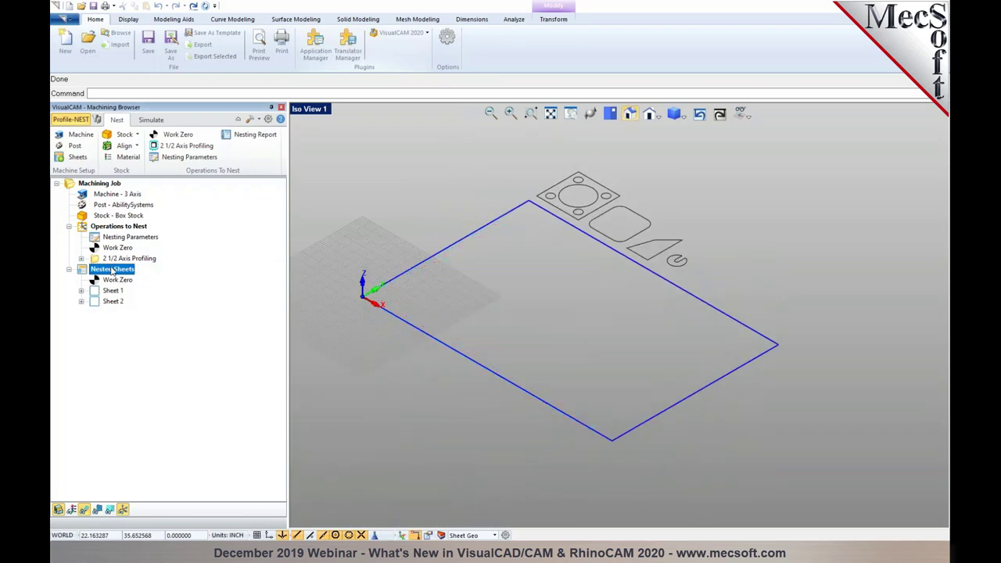
pyautogui.rightClick(113, 271)
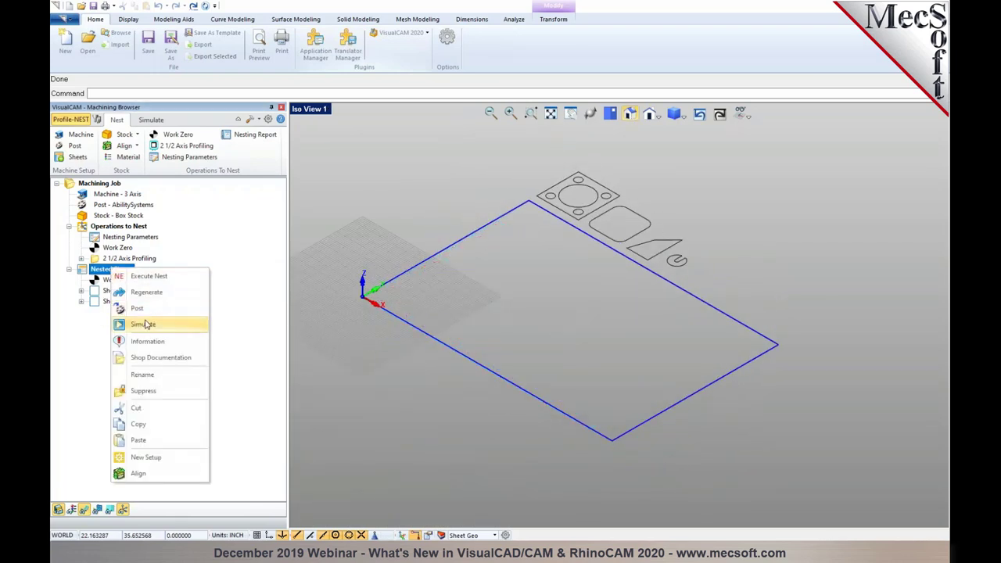
pyautogui.click(144, 324)
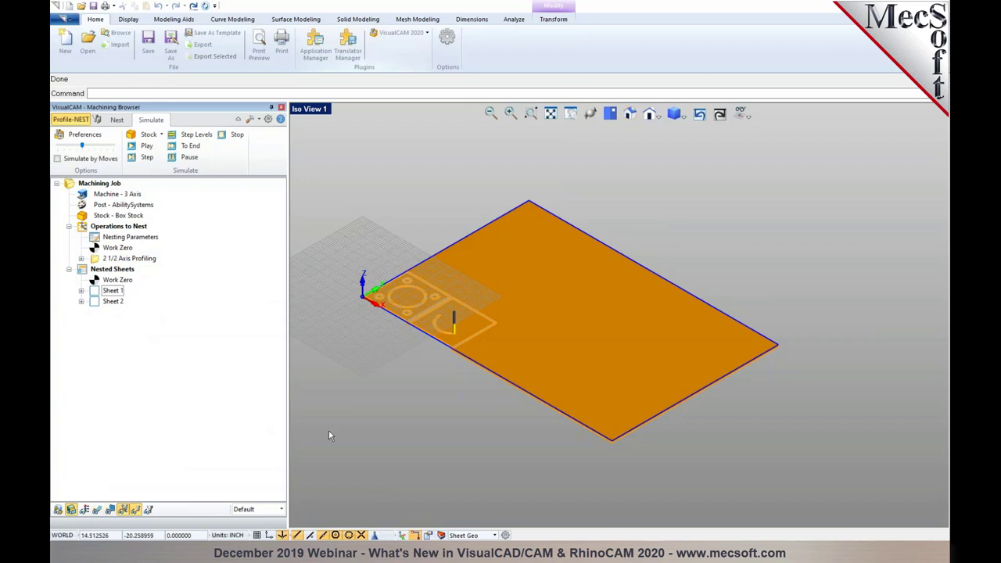
pyautogui.scroll(3, 394, 330)
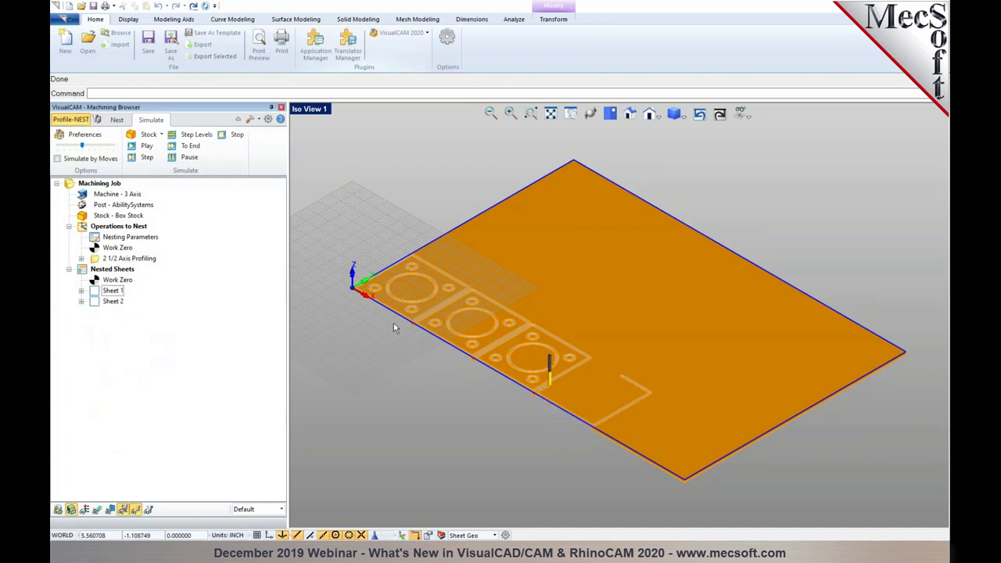
pyautogui.moveTo(82, 147); pyautogui.dragTo(100, 148)
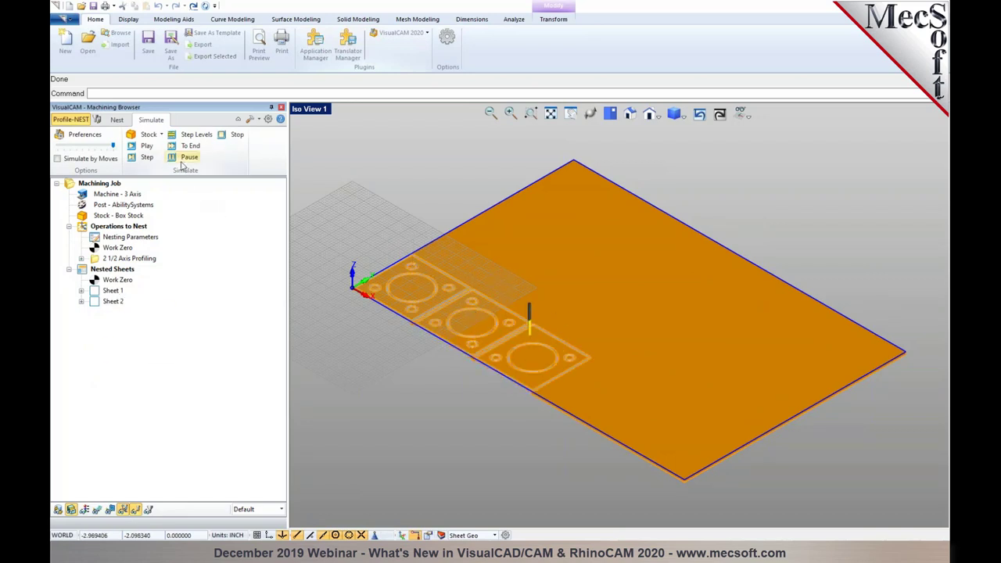
pyautogui.click(117, 119)
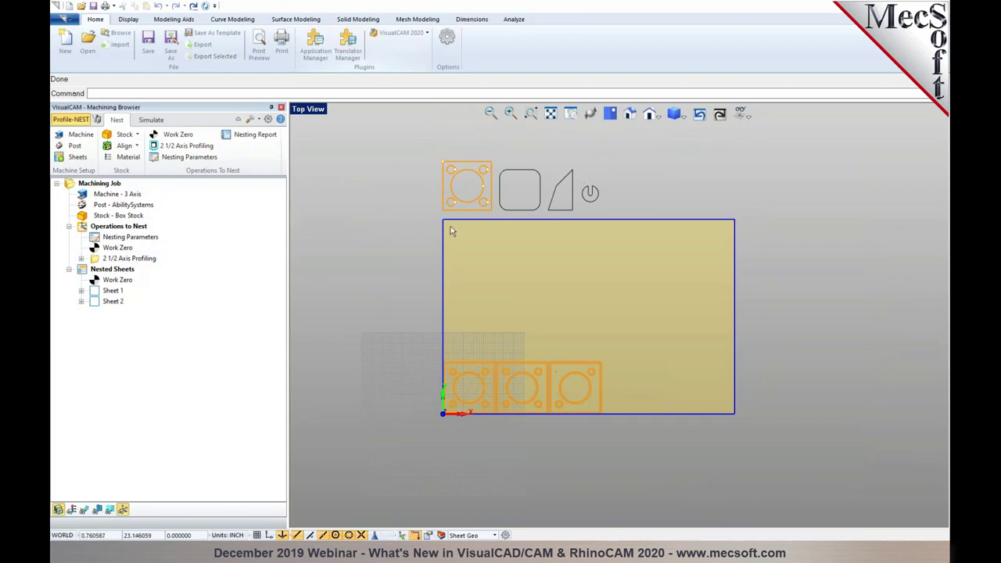
# Step: Copy the profiling operation, set it to the small circle with Count 18, and generate it
pyautogui.click(104, 261)
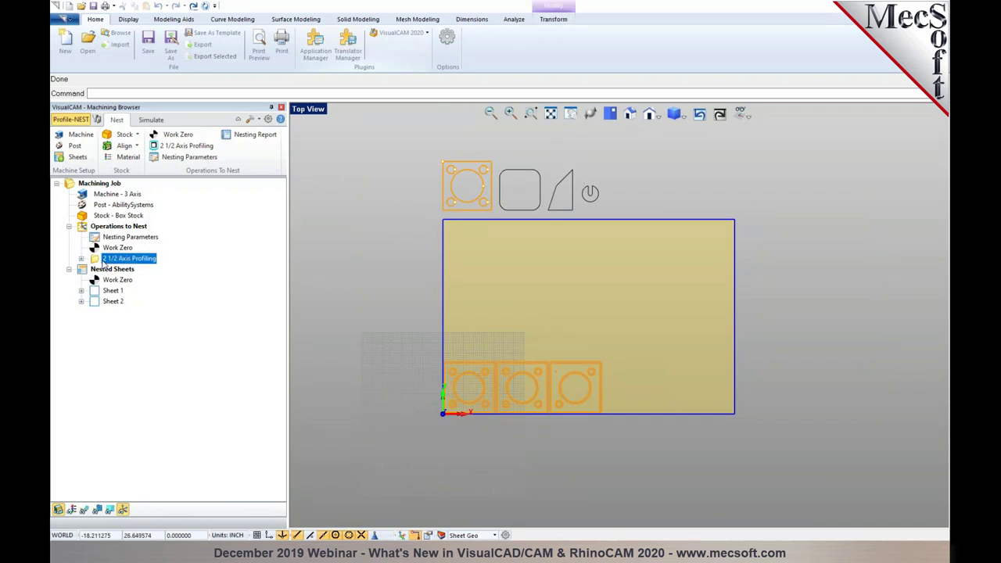
pyautogui.rightClick(104, 263)
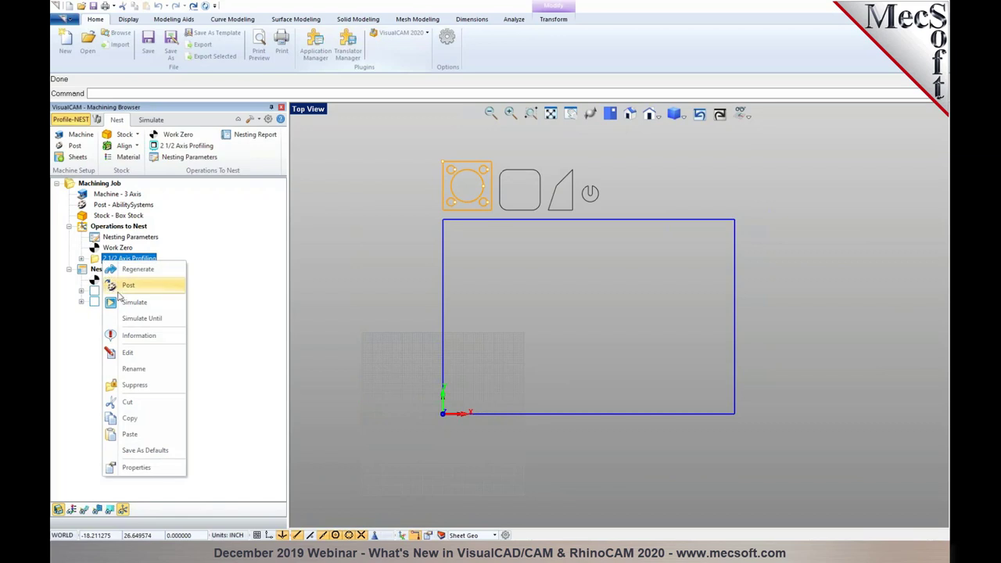
pyautogui.press('Escape')
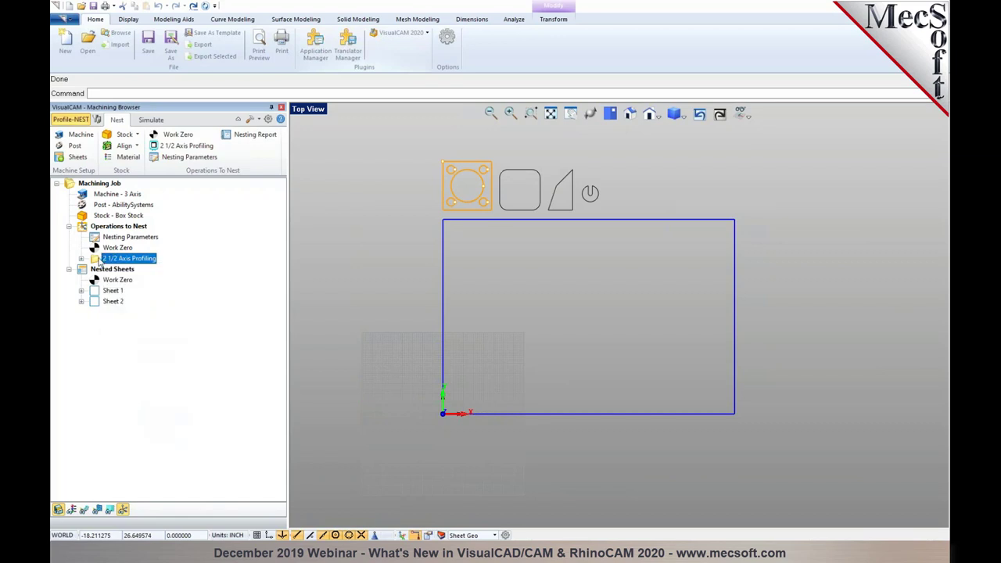
pyautogui.click(99, 270)
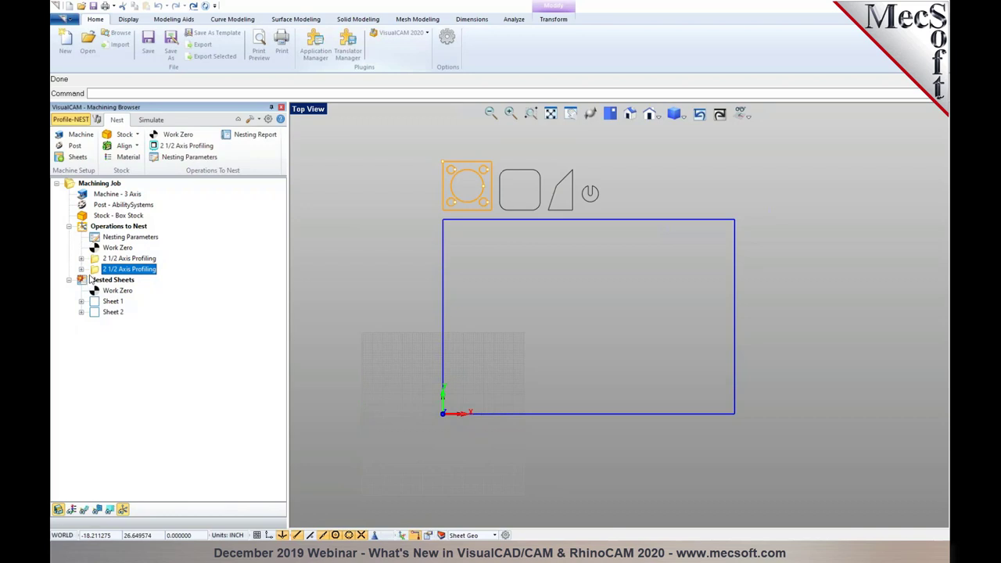
pyautogui.doubleClick(101, 271)
pyautogui.click(125, 368)
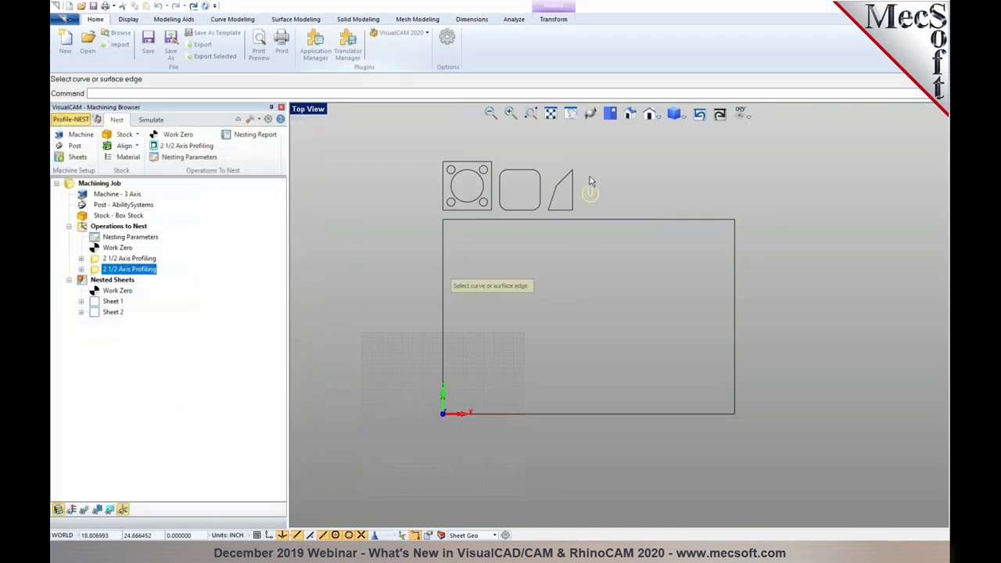
pyautogui.click(590, 192)
pyautogui.press('Return')
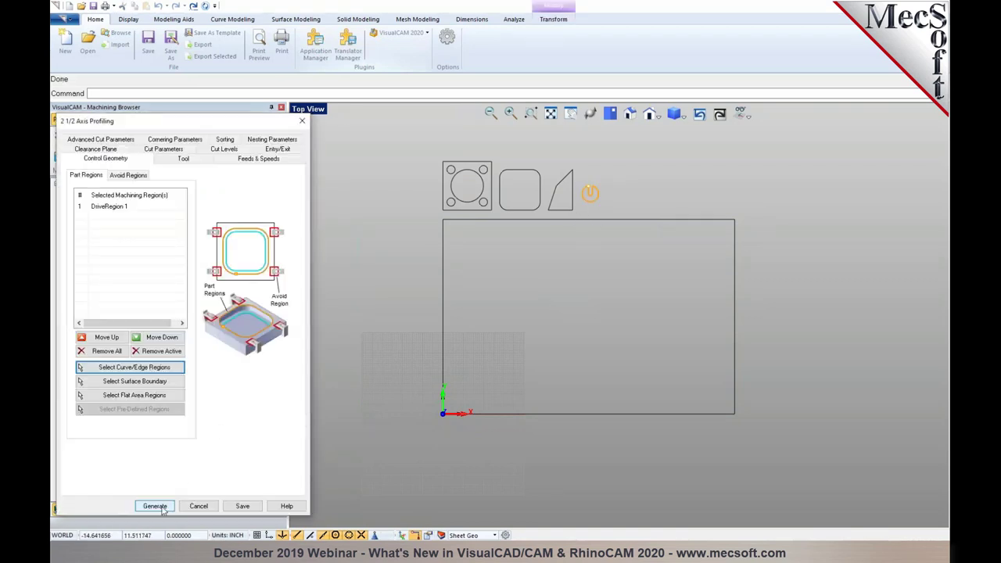
pyautogui.click(272, 140)
pyautogui.doubleClick(127, 184)
pyautogui.write('18')
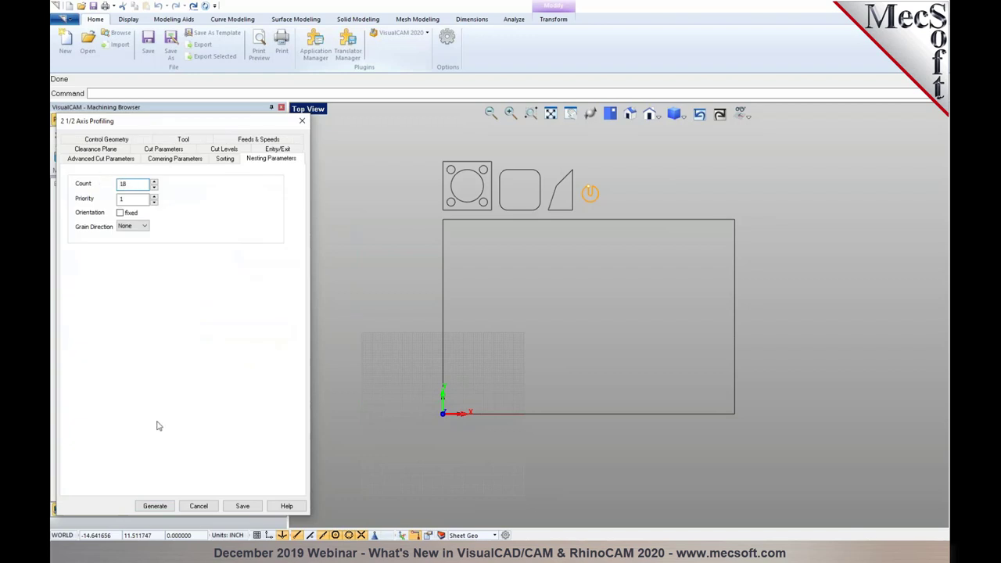
pyautogui.click(164, 507)
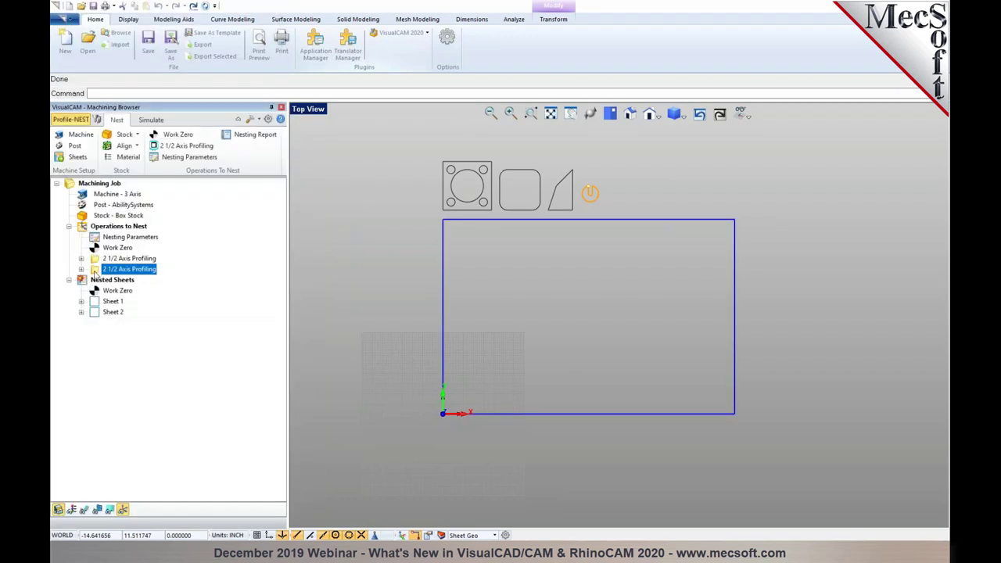
# Step: Add another copy that profiles the triangle outline and generate it
pyautogui.keyDown('ctrl'); pyautogui.moveTo(96, 272); pyautogui.dragTo(100, 283); pyautogui.keyUp('ctrl')
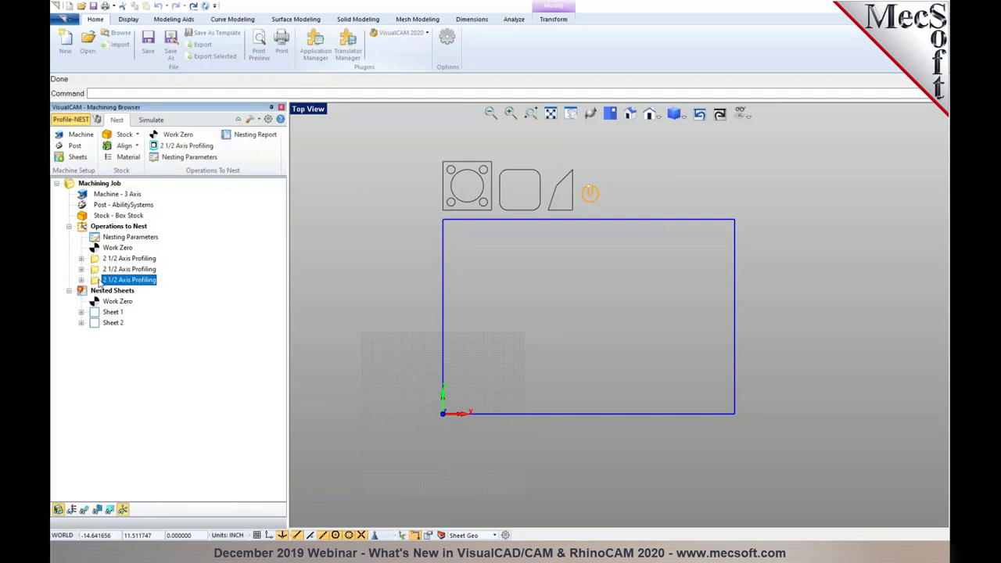
pyautogui.doubleClick(100, 283)
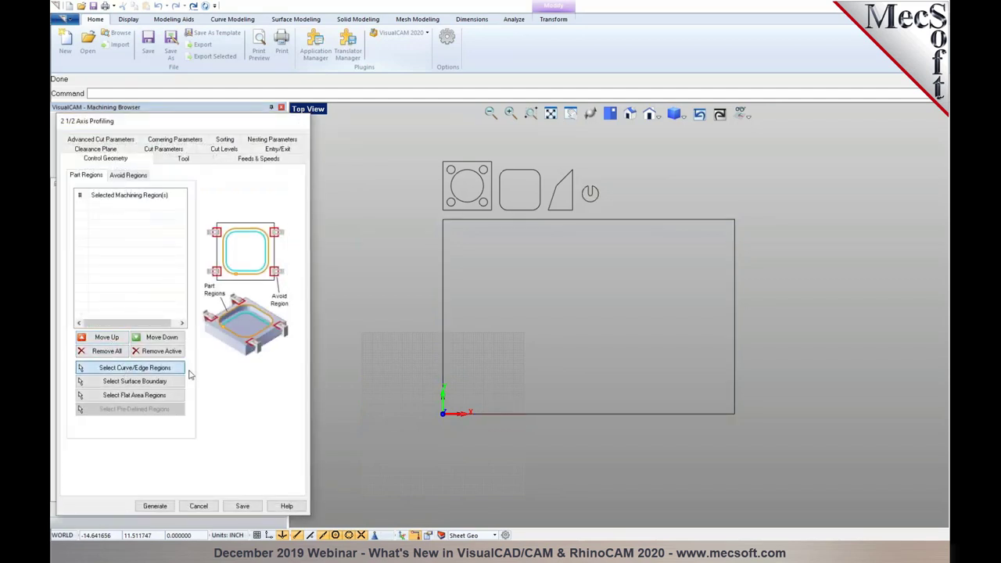
pyautogui.click(180, 369)
pyautogui.click(562, 205)
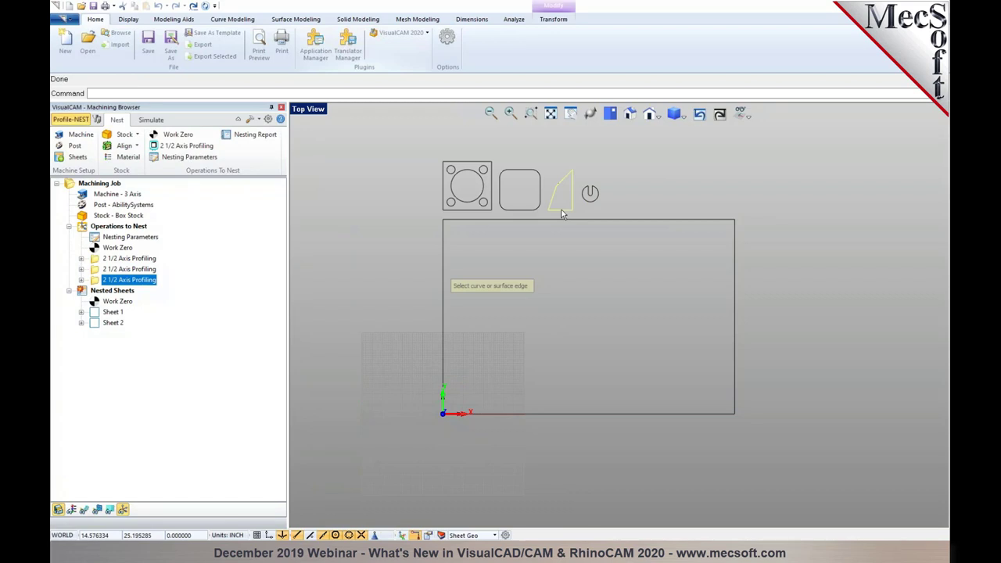
pyautogui.press('Return')
pyautogui.click(160, 508)
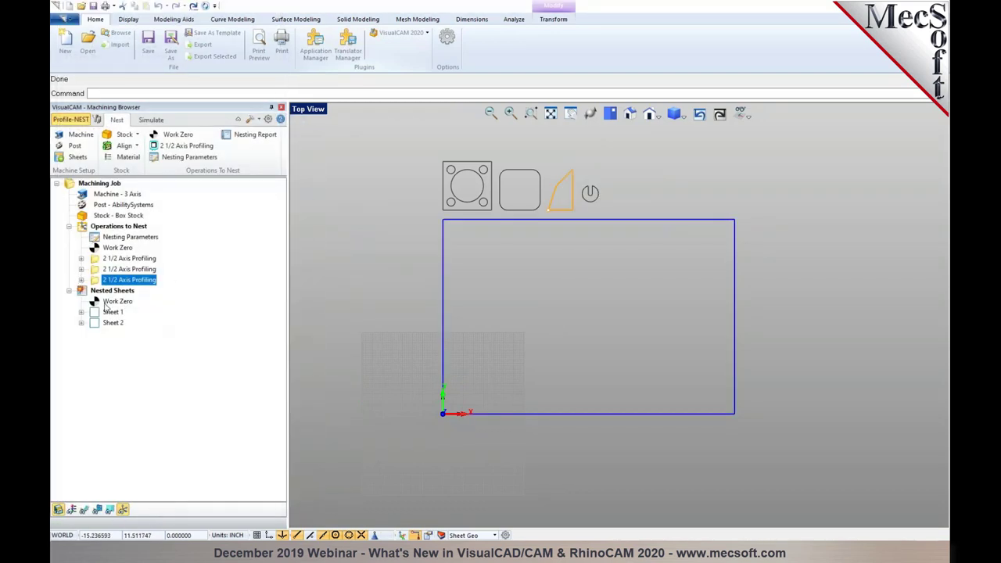
pyautogui.click(83, 292)
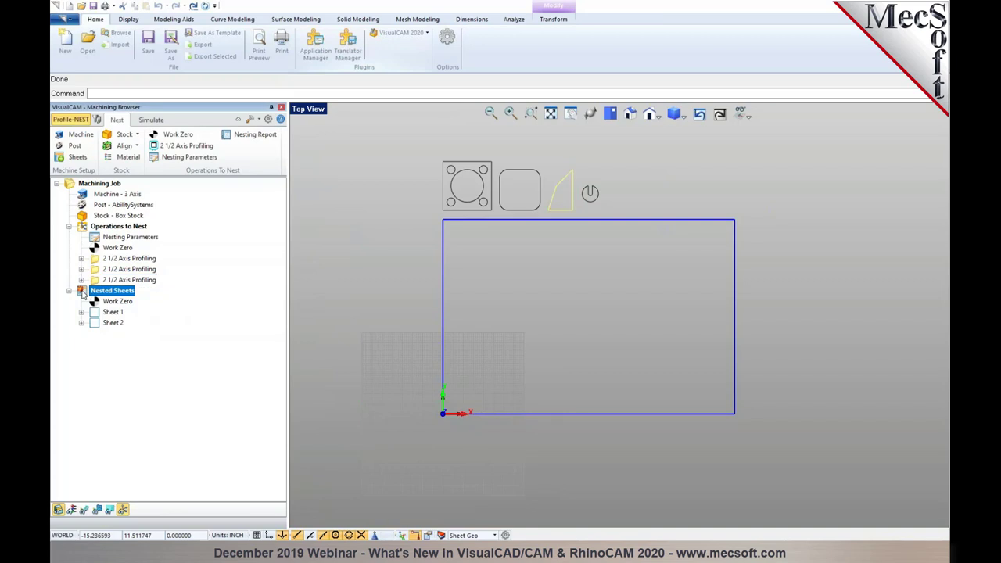
# Step: Re-execute the nest with all three operations and zoom around Sheet 1's squares, triangles and circles
pyautogui.rightClick(83, 293)
pyautogui.click(92, 300)
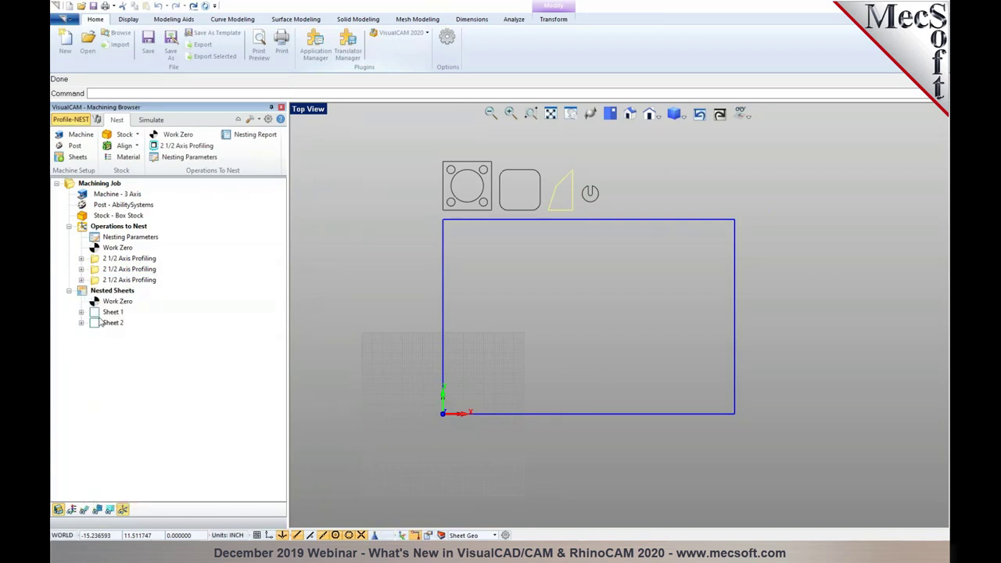
pyautogui.click(102, 315)
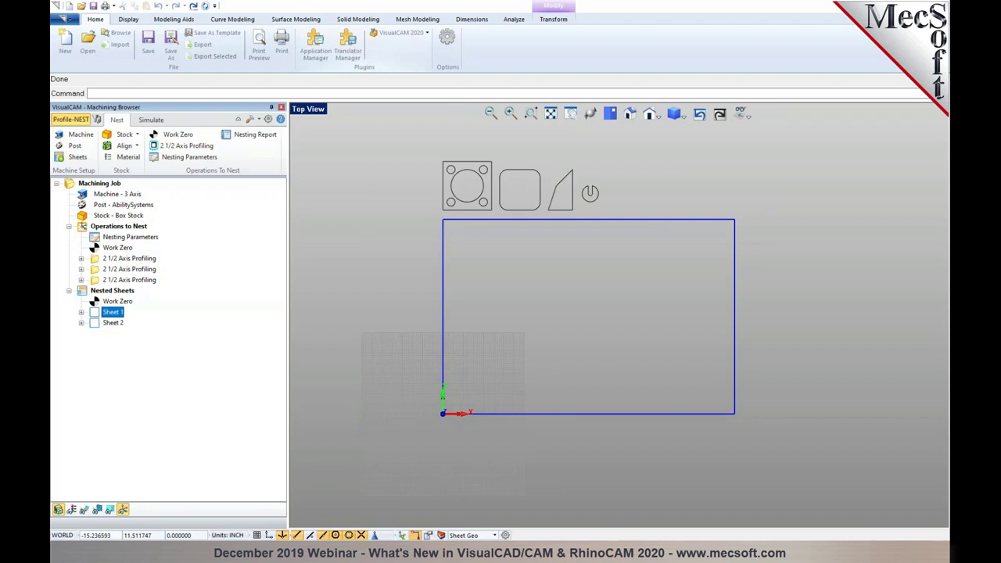
pyautogui.click(84, 510)
pyautogui.scroll(5, 491, 382)
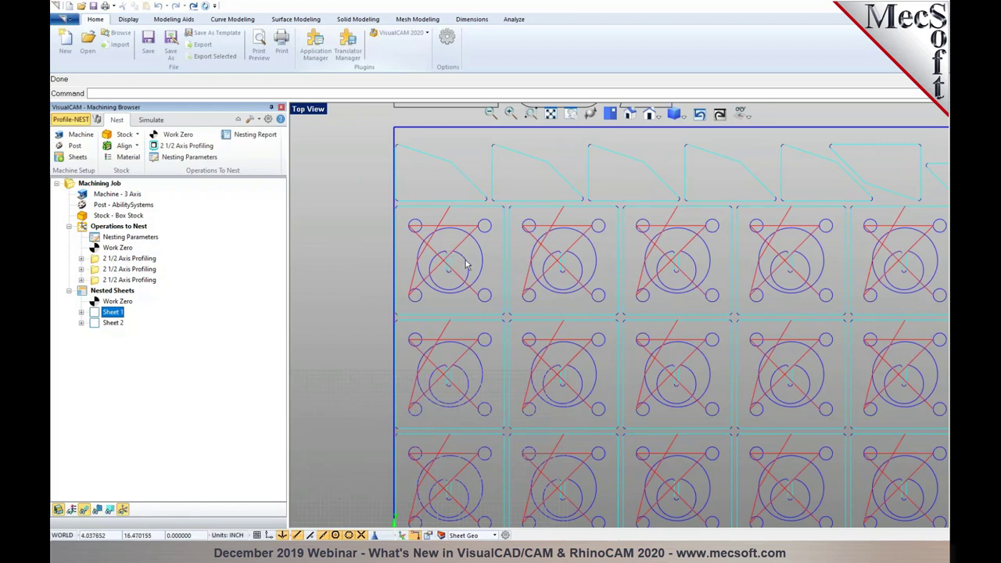
pyautogui.scroll(-3, 423, 286)
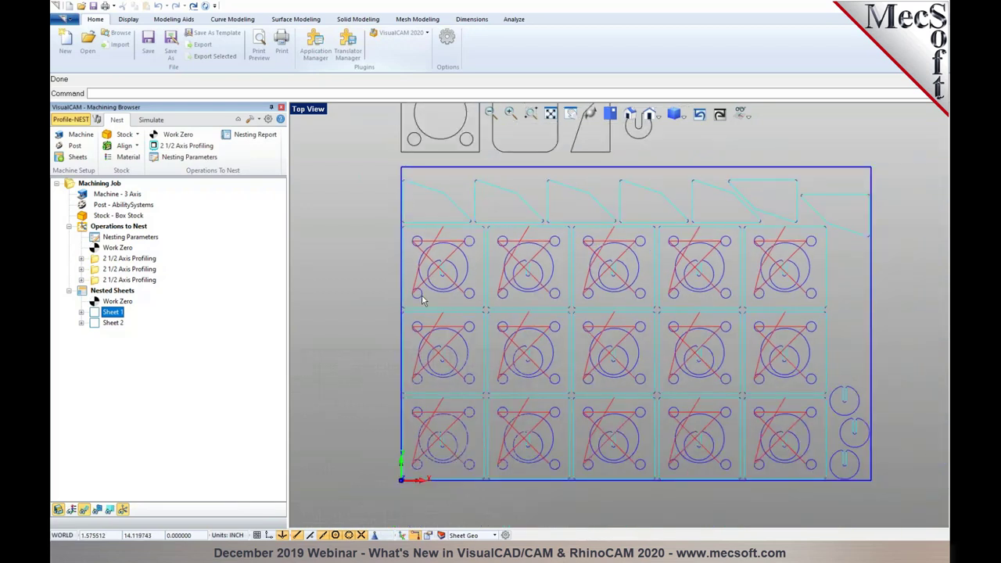
pyautogui.scroll(2, 442, 264)
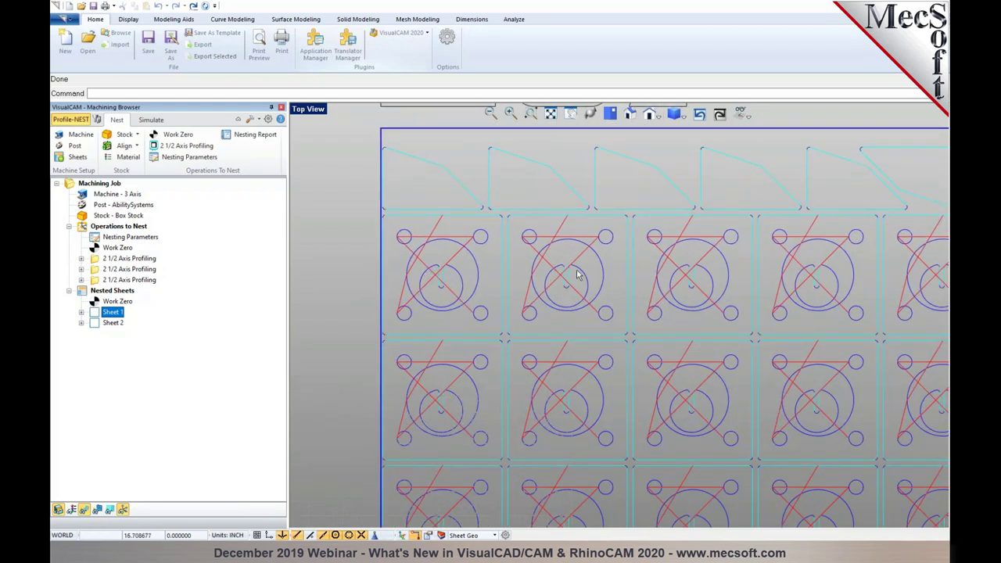
pyautogui.scroll(-1, 531, 264)
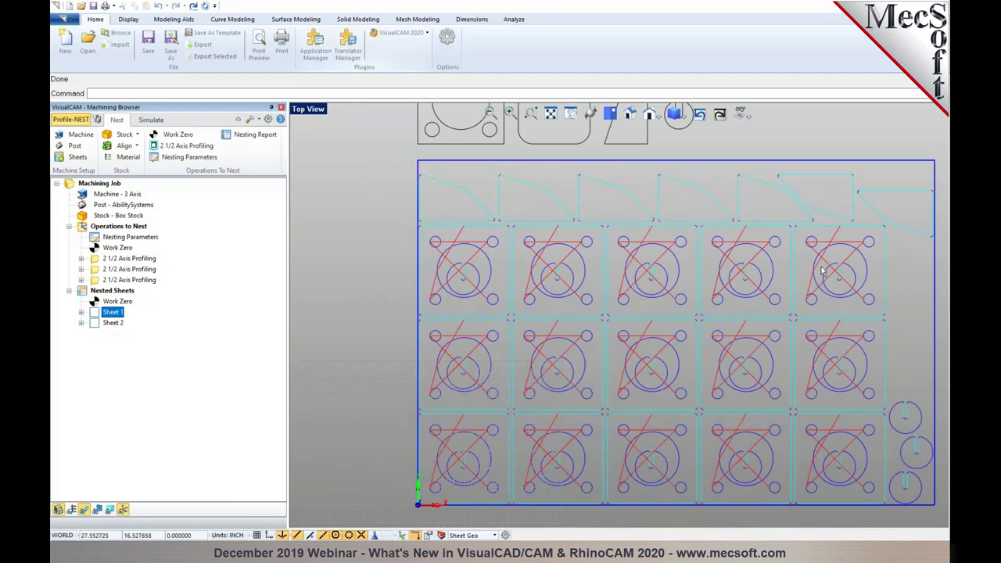
pyautogui.scroll(-2, 430, 262)
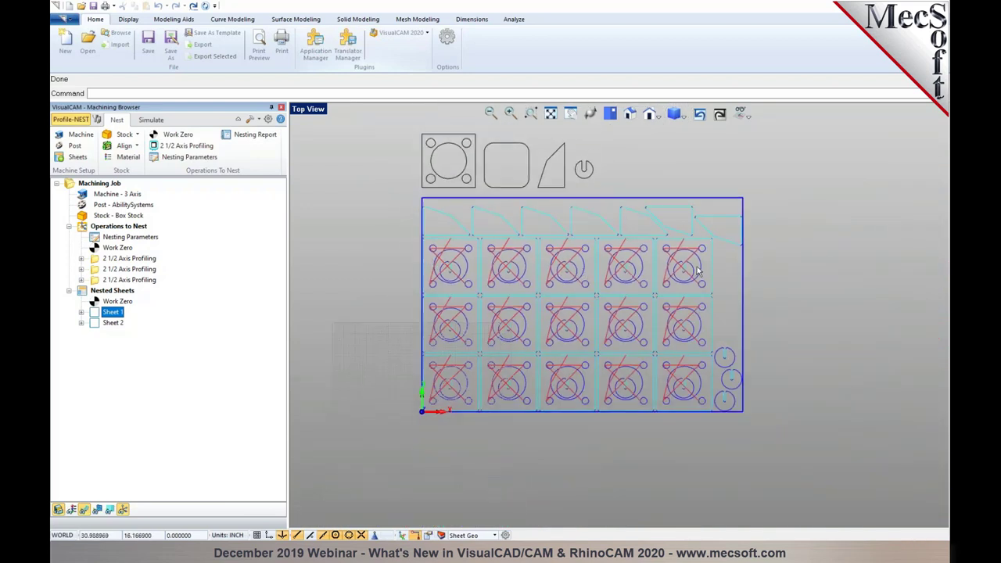
# Step: Estimate the number of sheets in Nesting Parameters, then execute the nest again
pyautogui.click(173, 159)
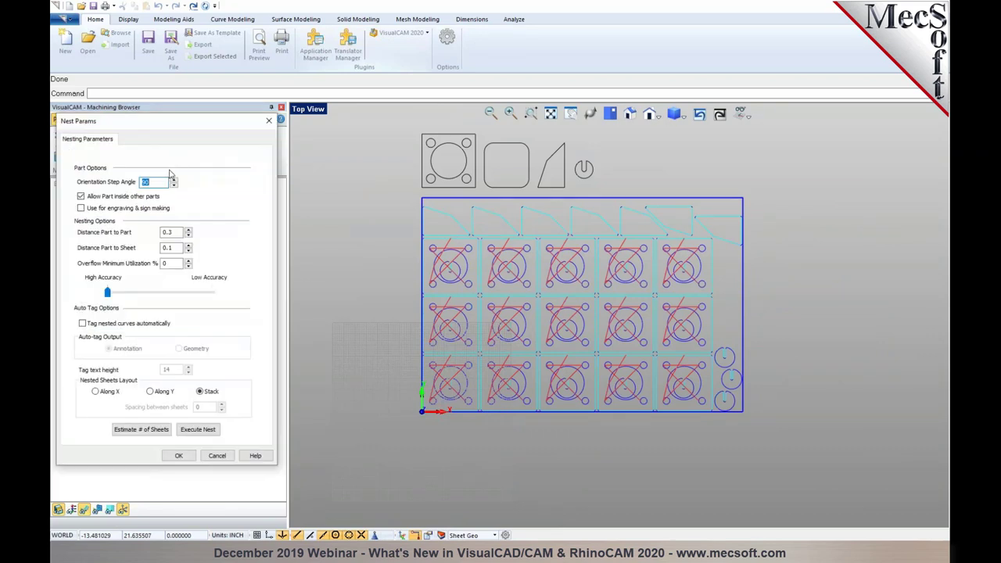
pyautogui.click(157, 430)
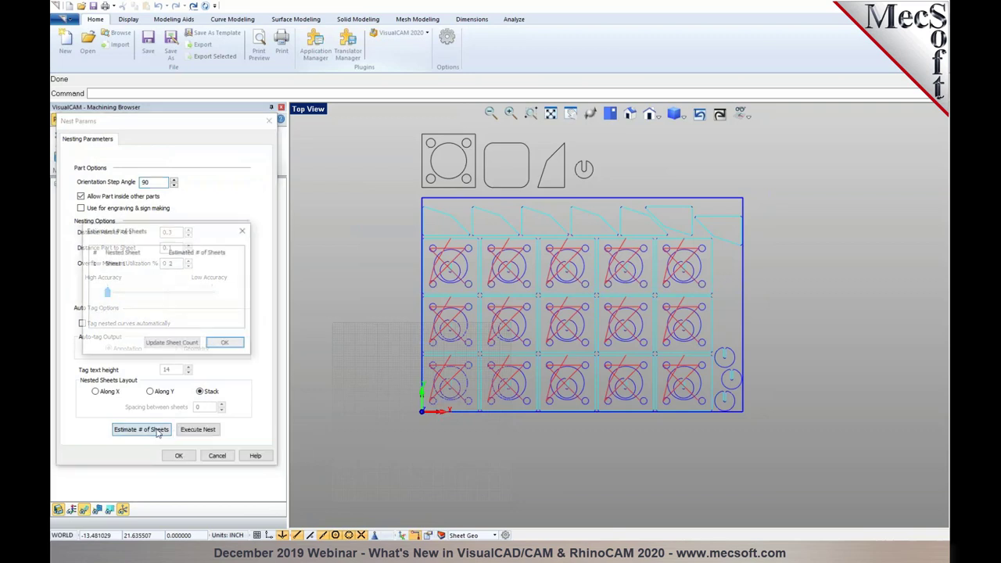
pyautogui.click(225, 343)
pyautogui.click(213, 431)
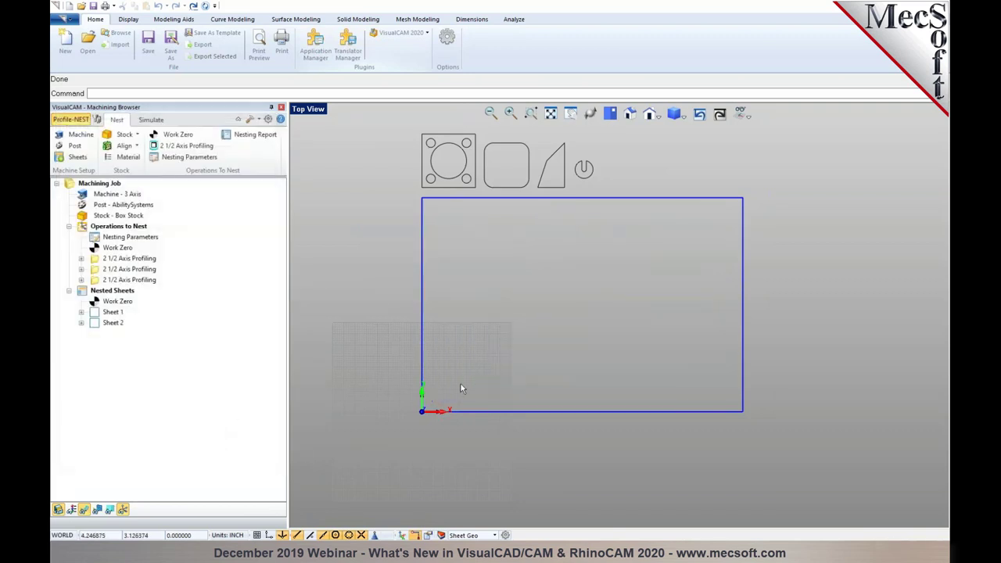
# Step: Review both sheets, then post Sheet 1's G-code and save Profile-Nest_Example_Sheet 1.nc
pyautogui.click(113, 312)
pyautogui.click(112, 324)
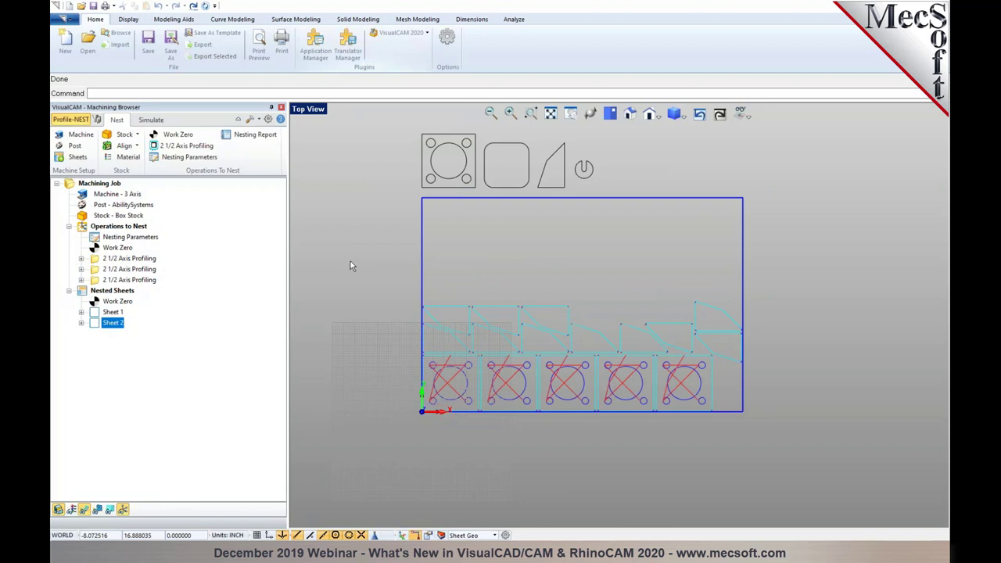
pyautogui.click(103, 313)
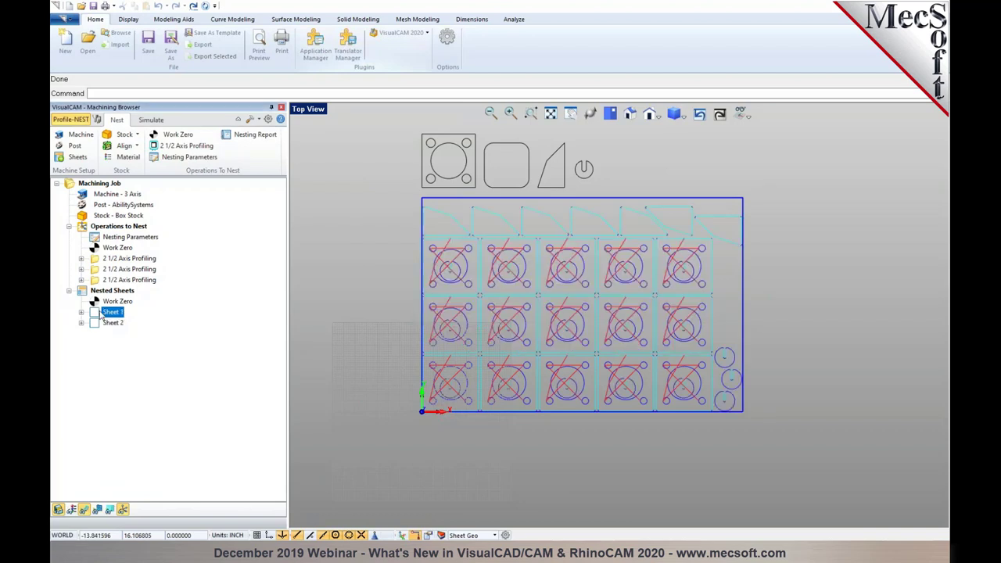
pyautogui.rightClick(103, 313)
pyautogui.click(117, 332)
pyautogui.click(624, 340)
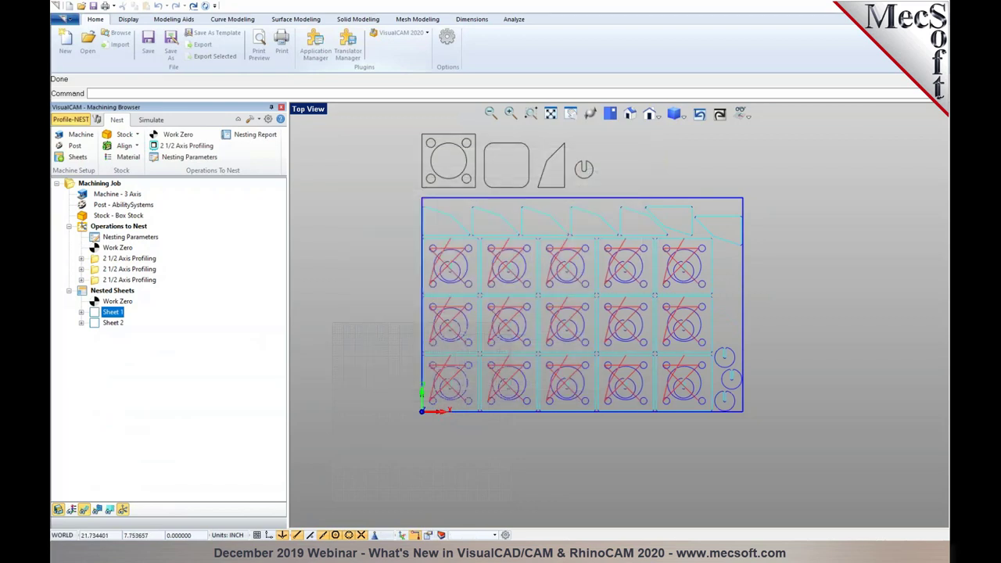
pyautogui.moveTo(813, 170)
pyautogui.mouseDown()
pyautogui.moveTo(812, 451)
pyautogui.moveTo(813, 161)
pyautogui.mouseUp()
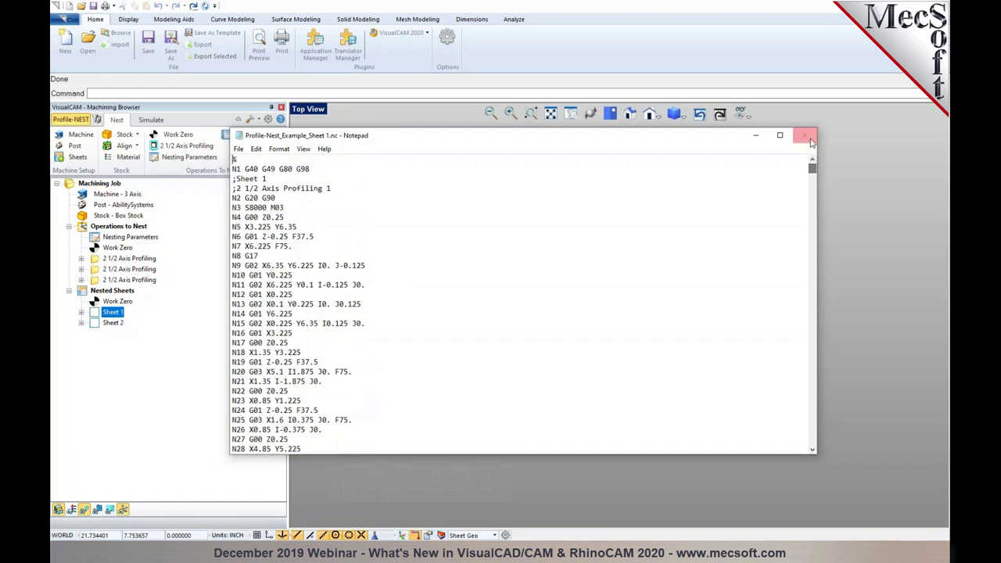
# Step: Close the G-code file in Notepad and select Nested Sheets, dismissing its context menu
pyautogui.click(804, 135)
pyautogui.click(128, 290)
pyautogui.rightClick(127, 291)
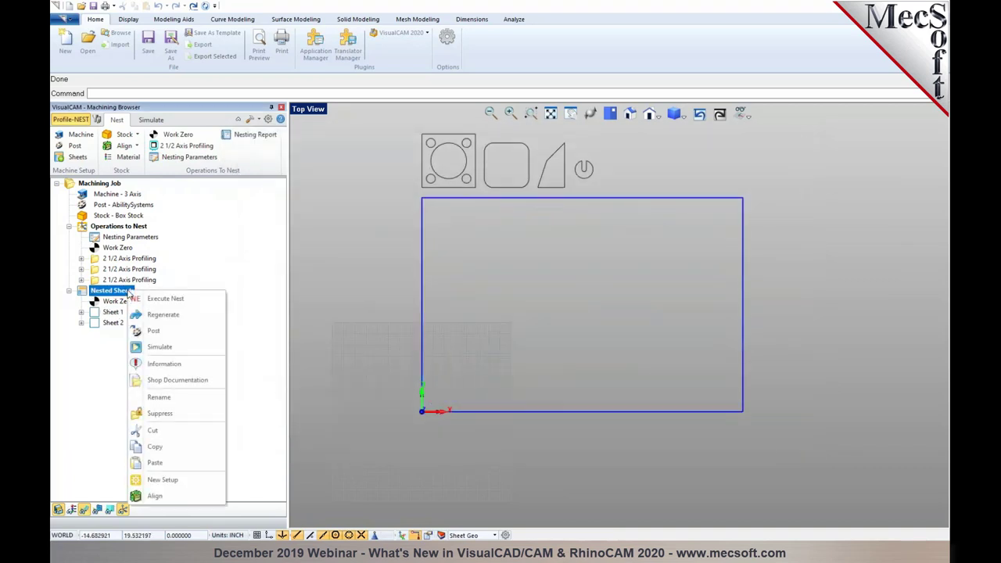
pyautogui.click(371, 325)
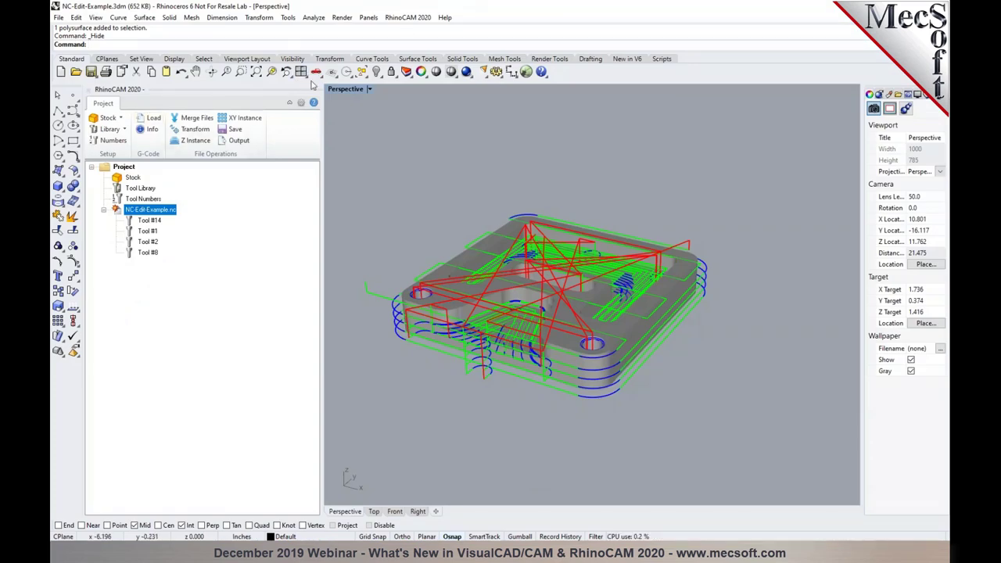
# Step: Open MILL-TURN-Example.3dm, discarding changes to the current NC-Edit-Example file
pyautogui.click(92, 98)
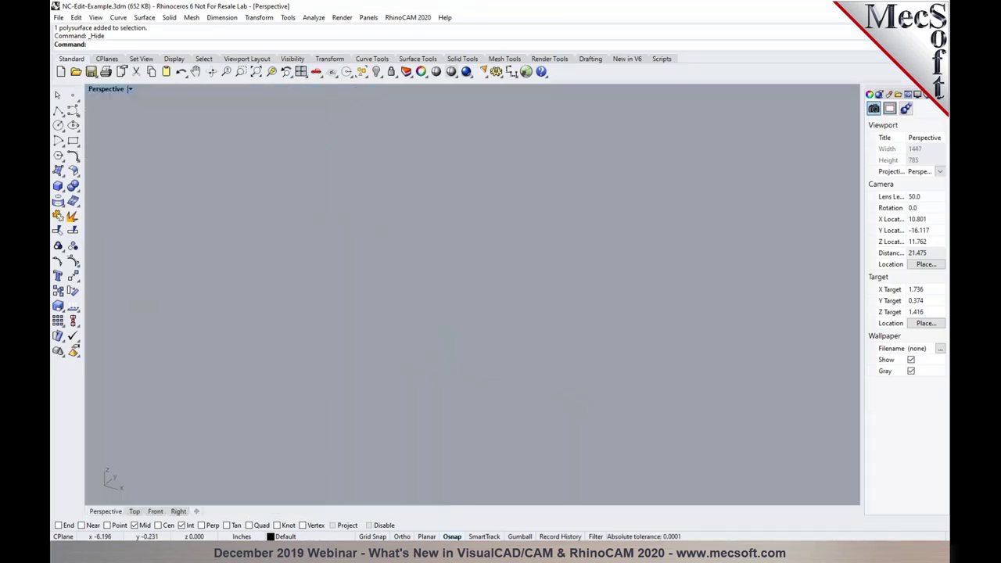
pyautogui.click(76, 72)
pyautogui.click(510, 316)
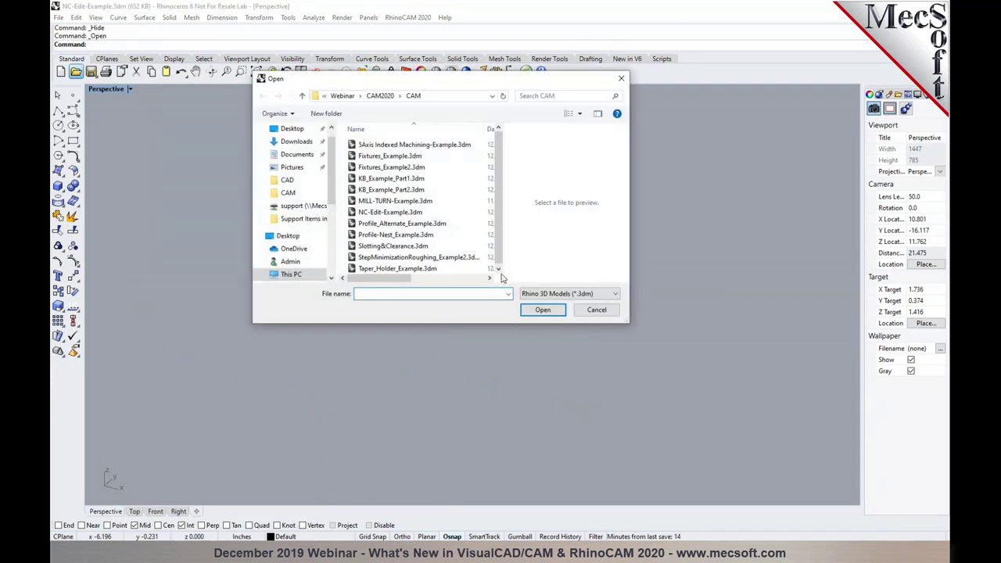
pyautogui.click(391, 201)
pyautogui.click(538, 310)
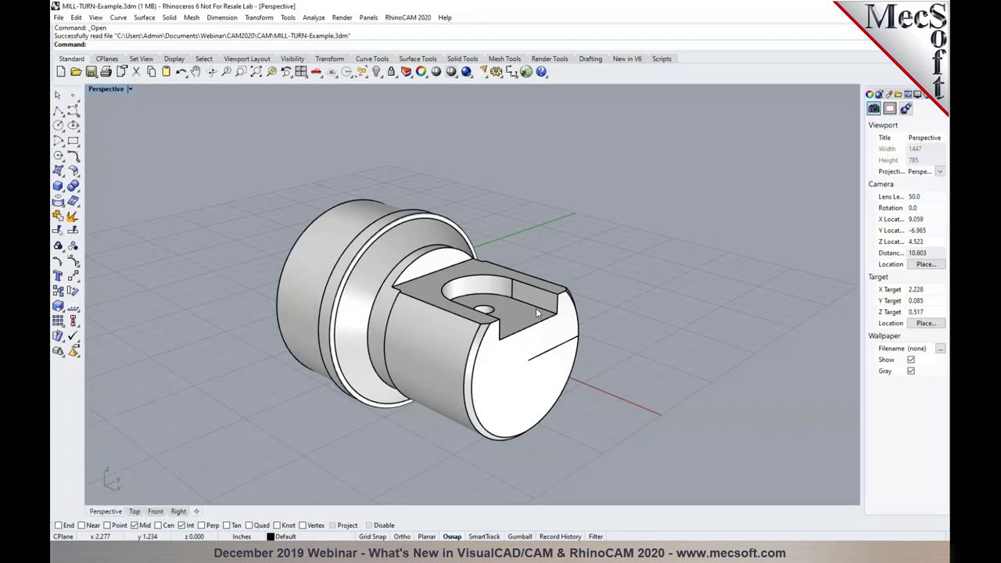
# Step: Start the MILL-TURN module from the RhinoCAM 2020 menu and enlarge the job tree pane
pyautogui.click(399, 18)
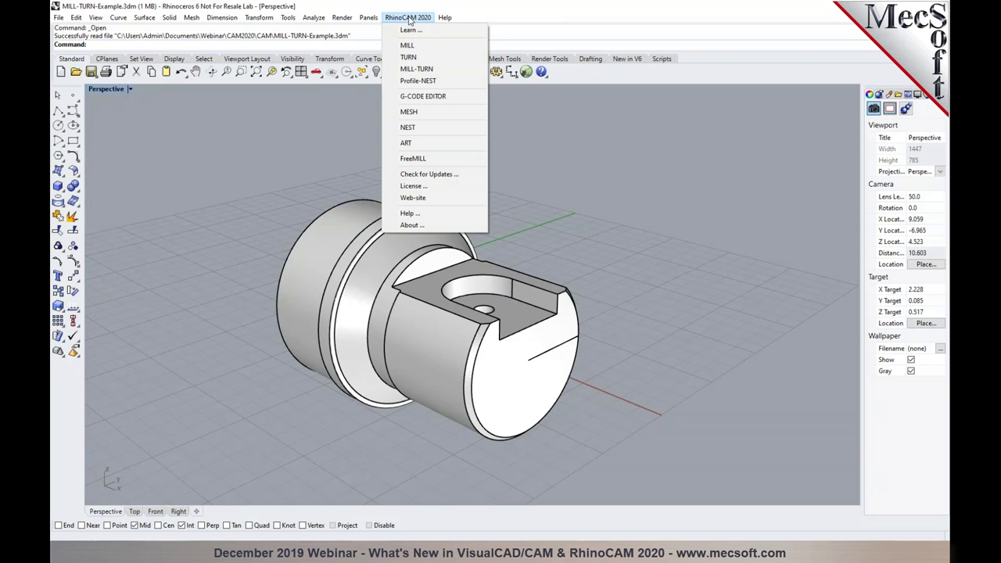
pyautogui.click(415, 70)
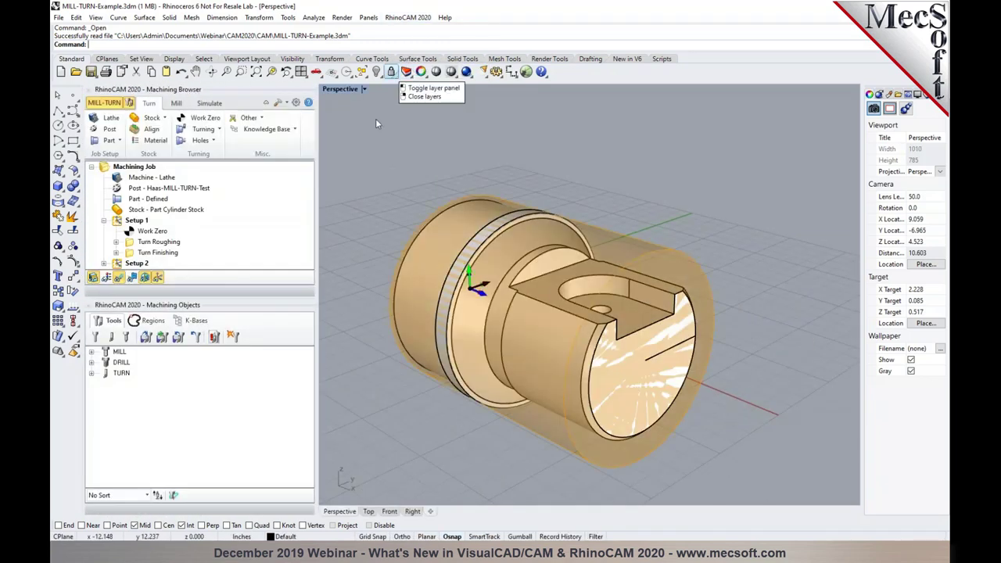
pyautogui.moveTo(291, 345); pyautogui.dragTo(291, 380)
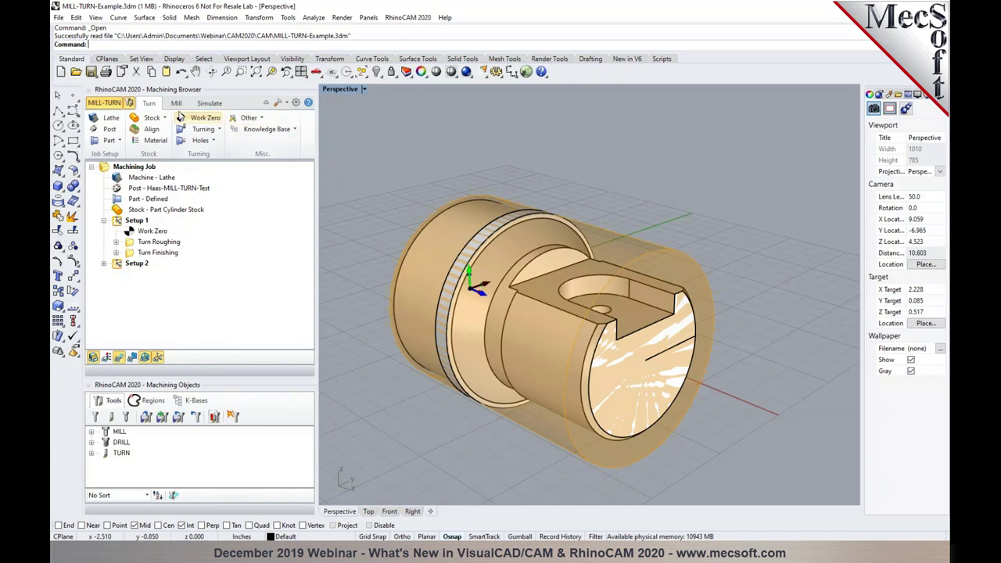
# Step: Browse the Turn, Mill and Simulate tabs, switch to Top view, and expand Setup 2's operations
pyautogui.click(179, 104)
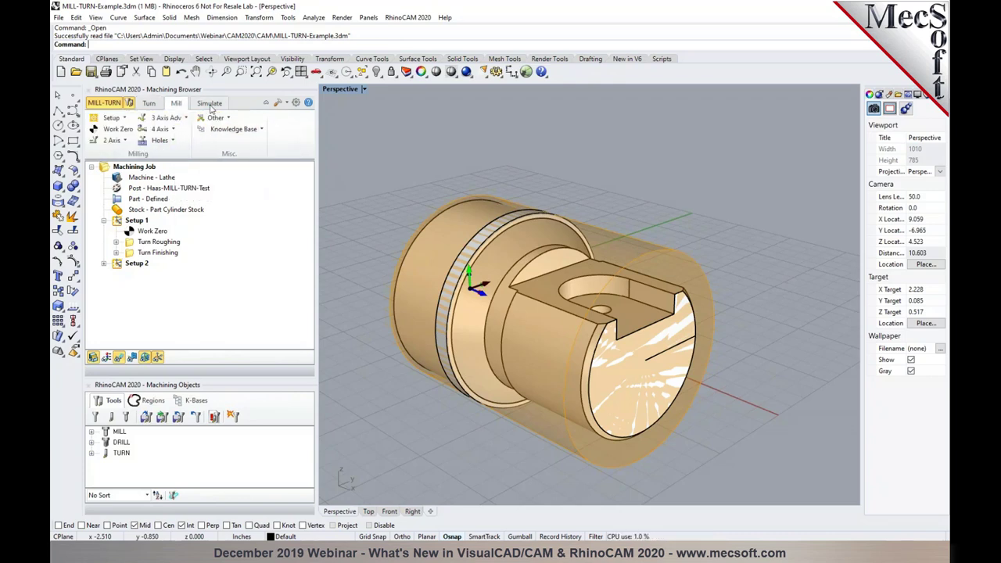
pyautogui.click(210, 104)
pyautogui.click(151, 104)
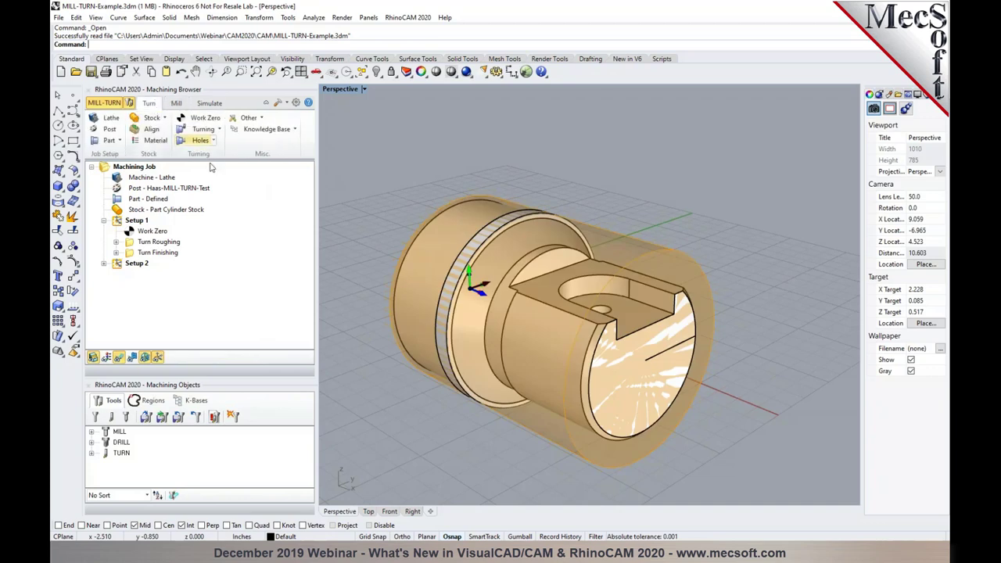
pyautogui.click(369, 511)
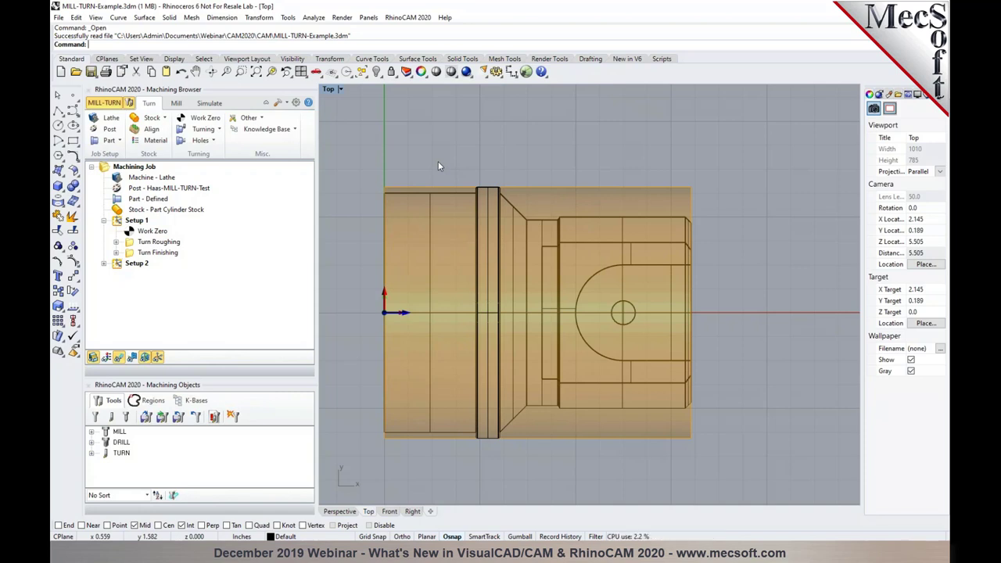
pyautogui.click(176, 103)
pyautogui.click(139, 264)
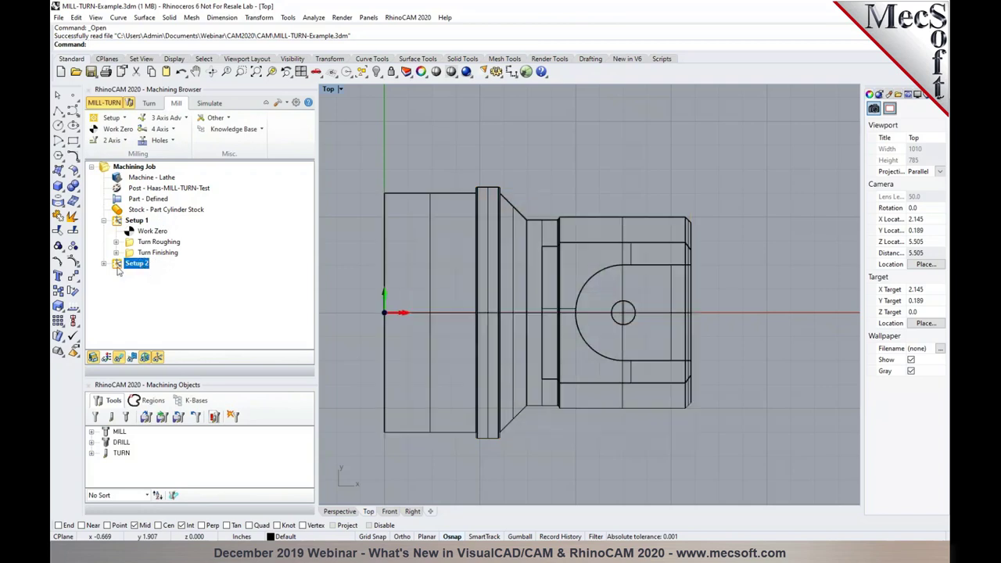
pyautogui.click(104, 264)
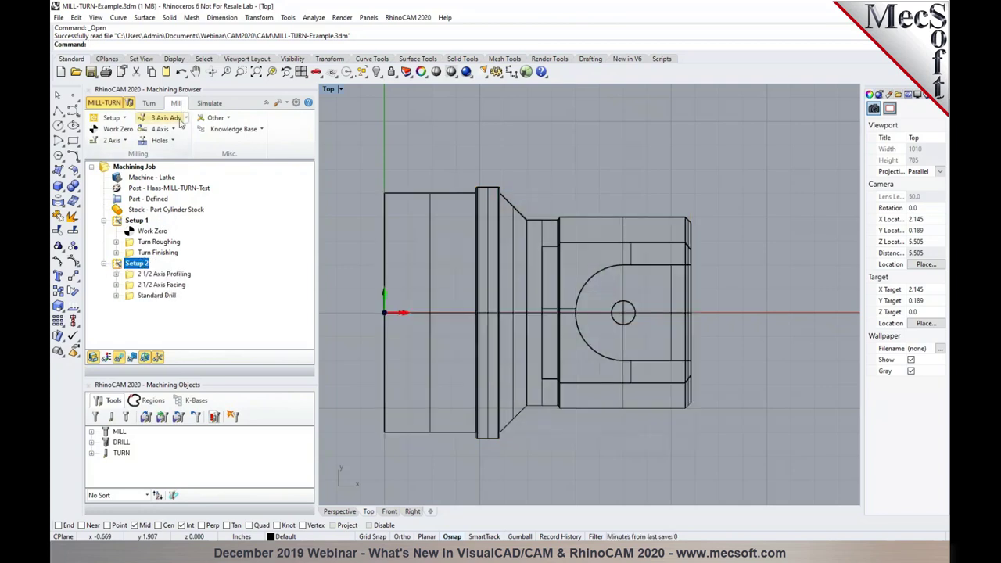
pyautogui.click(155, 106)
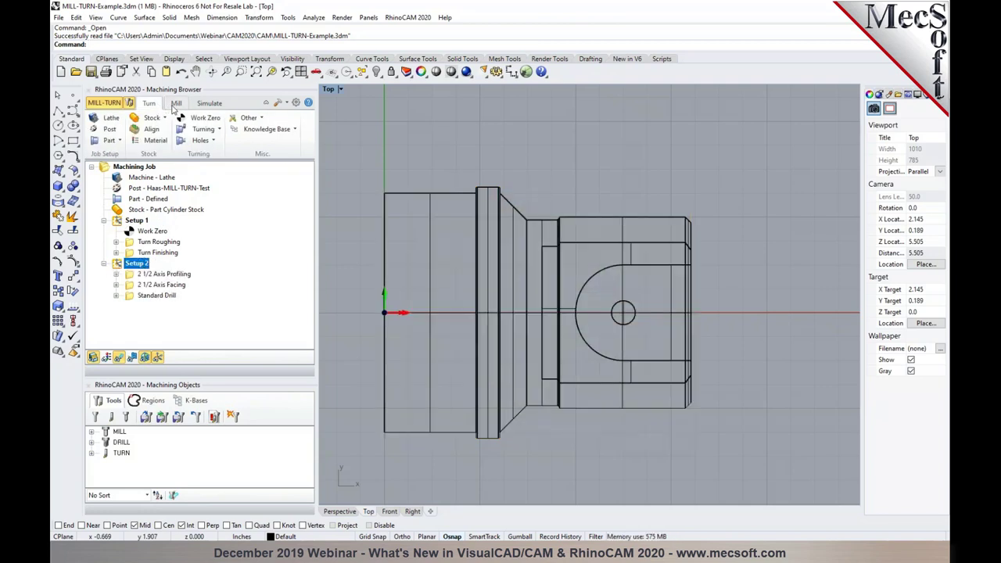
pyautogui.click(174, 106)
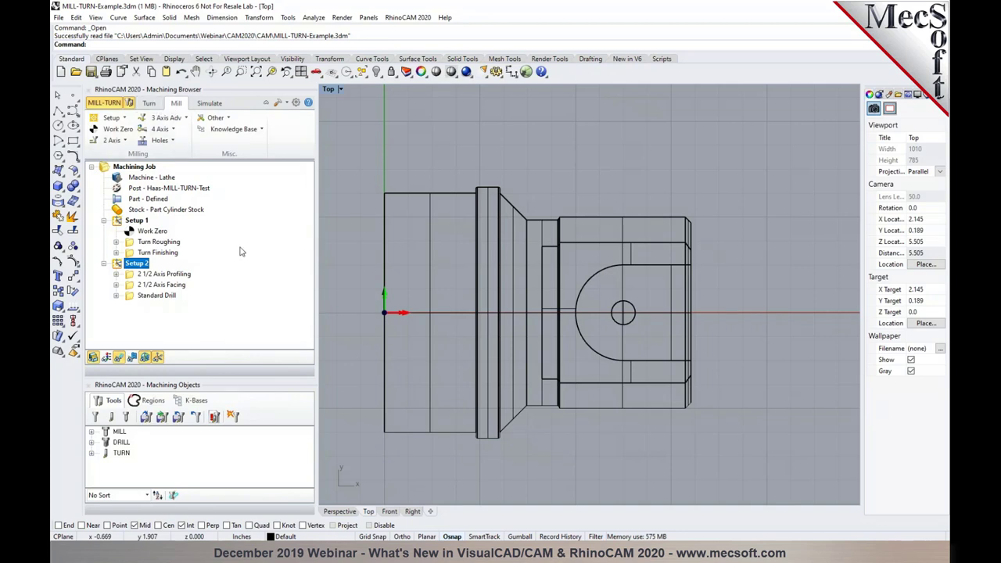
# Step: In shaded mode, simulate the Turn Roughing and Turn Finishing passes on the stock
pyautogui.click(148, 244)
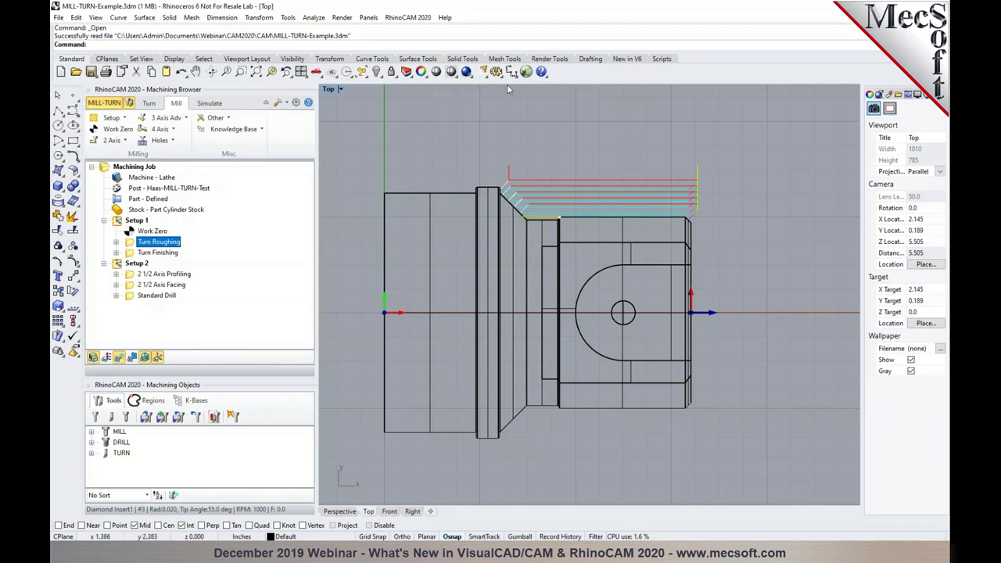
pyautogui.click(451, 72)
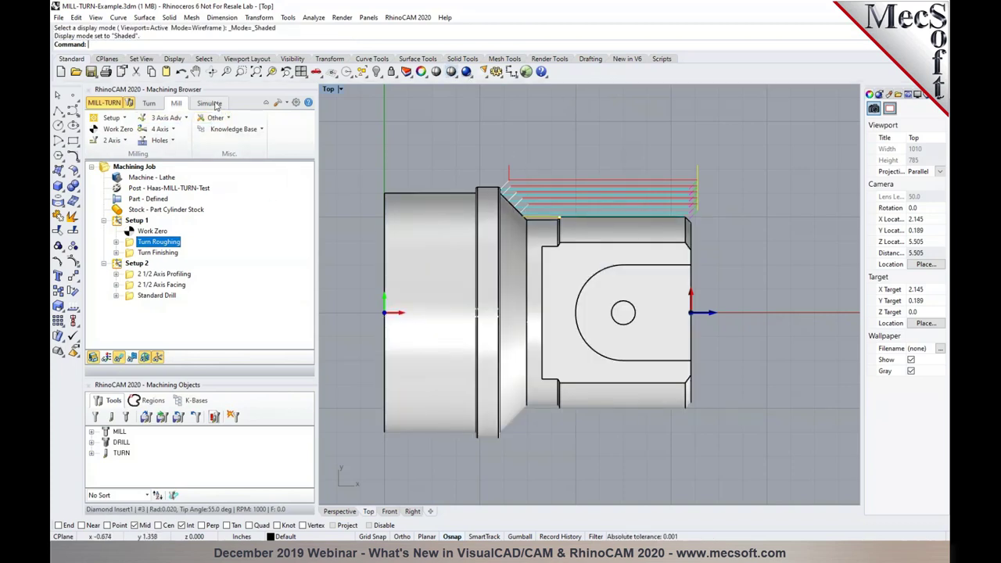
pyautogui.click(211, 103)
pyautogui.click(178, 129)
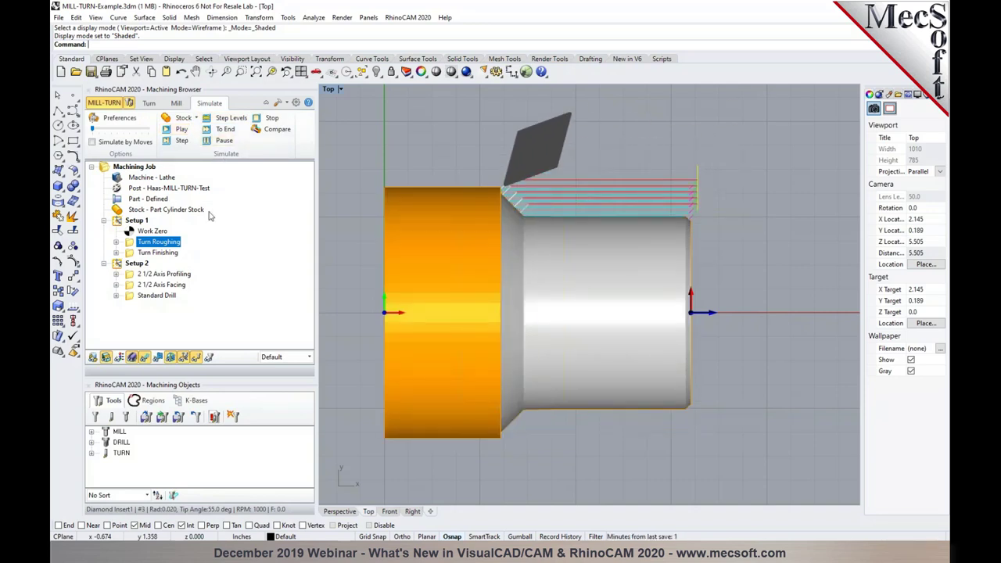
pyautogui.click(158, 252)
pyautogui.click(178, 129)
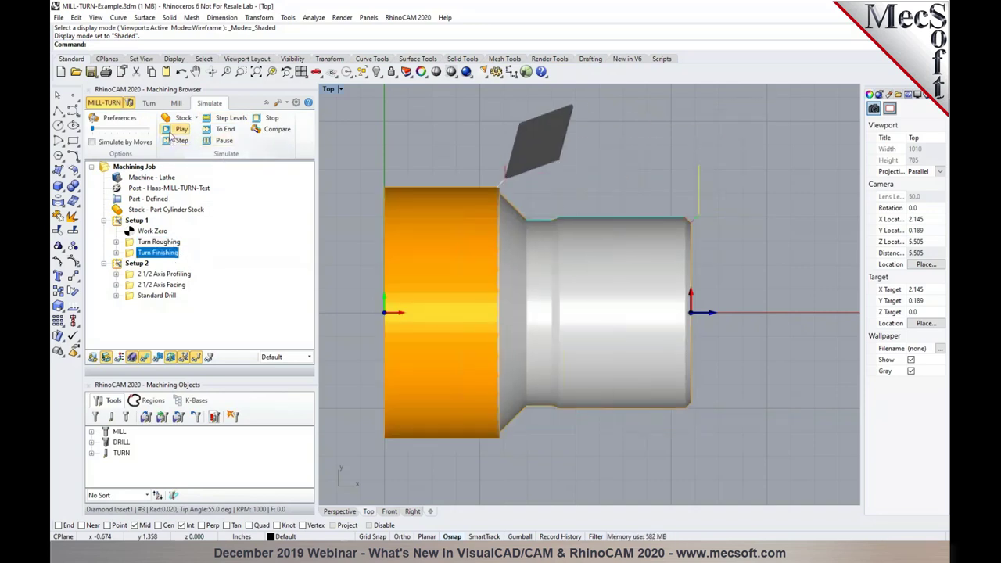
# Step: In Perspective view, simulate Setup 2's milling and drilling operations
pyautogui.click(339, 512)
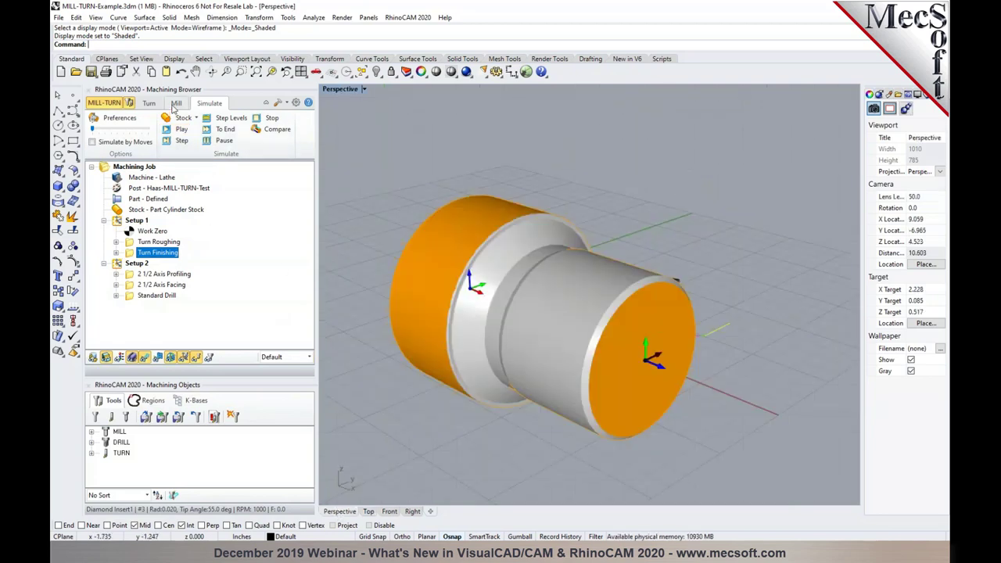
pyautogui.click(176, 104)
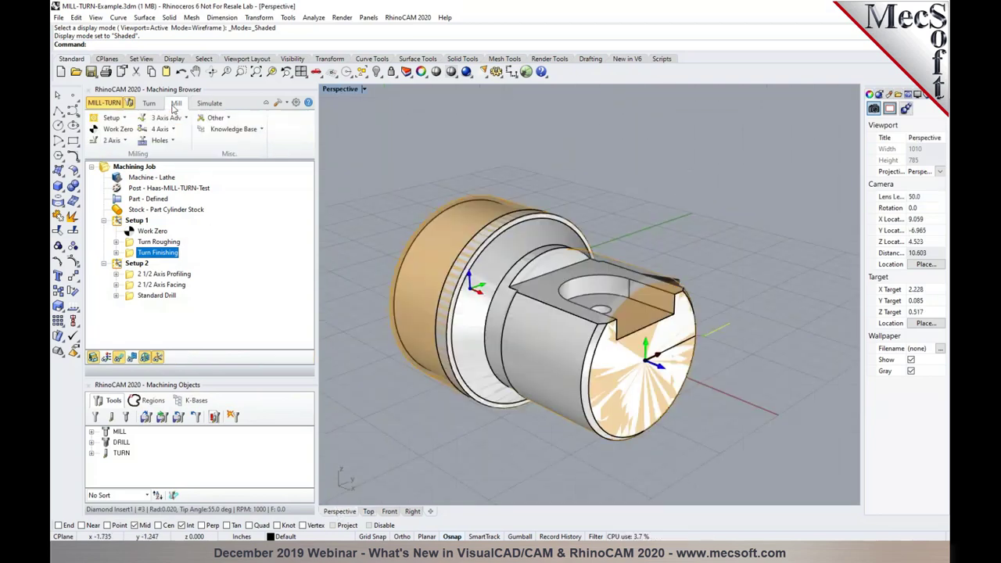
pyautogui.click(137, 264)
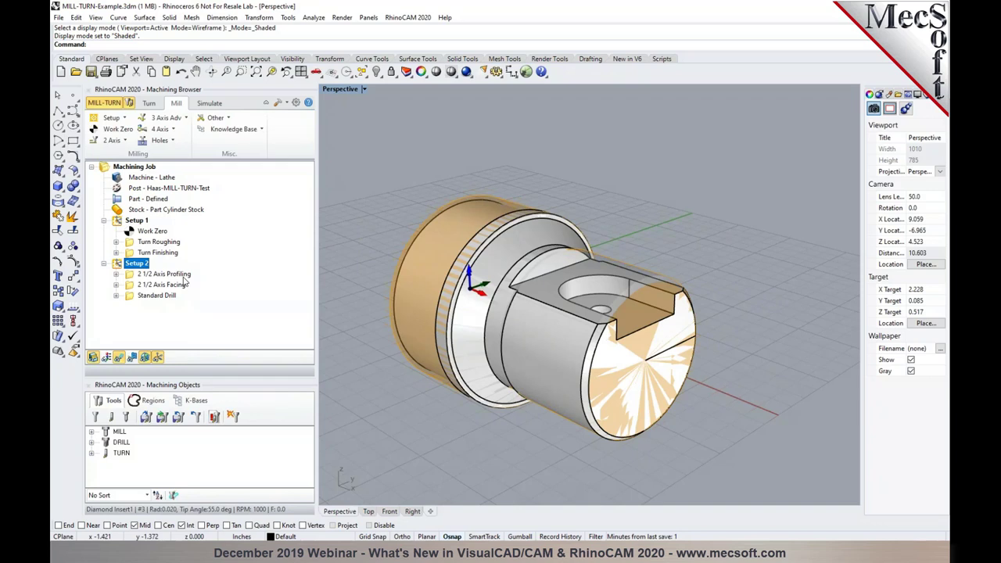
pyautogui.click(205, 103)
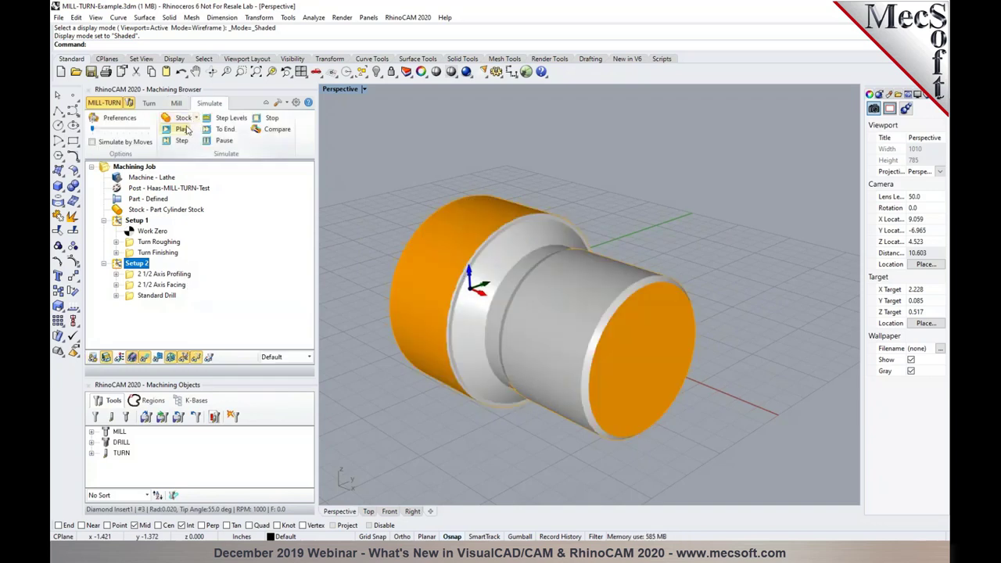
pyautogui.click(185, 130)
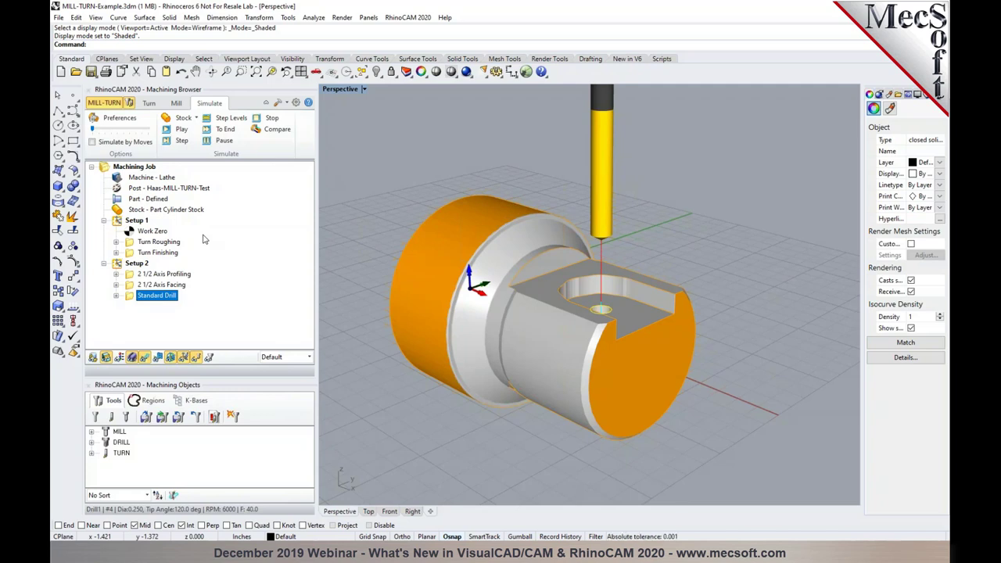
pyautogui.click(177, 104)
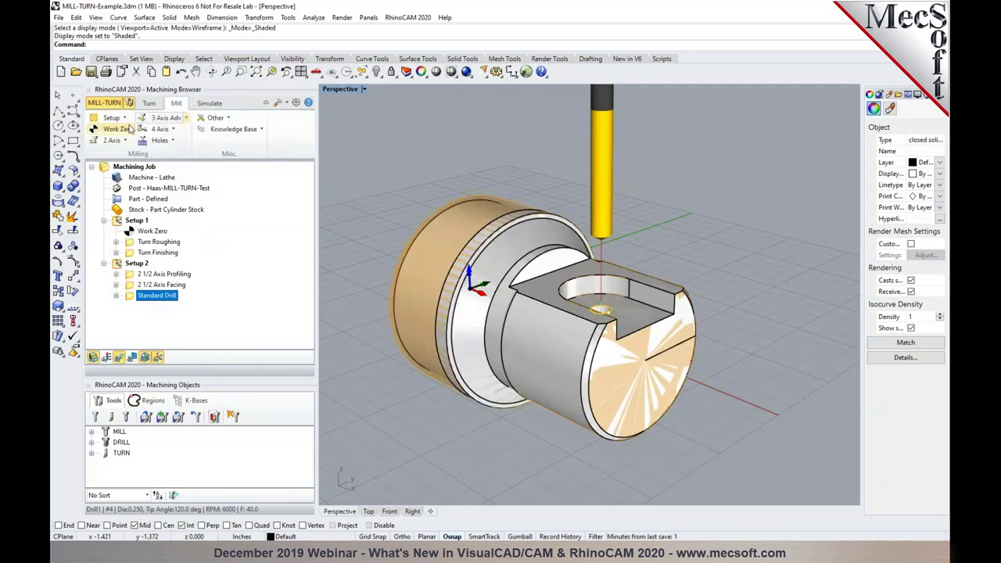
pyautogui.click(113, 118)
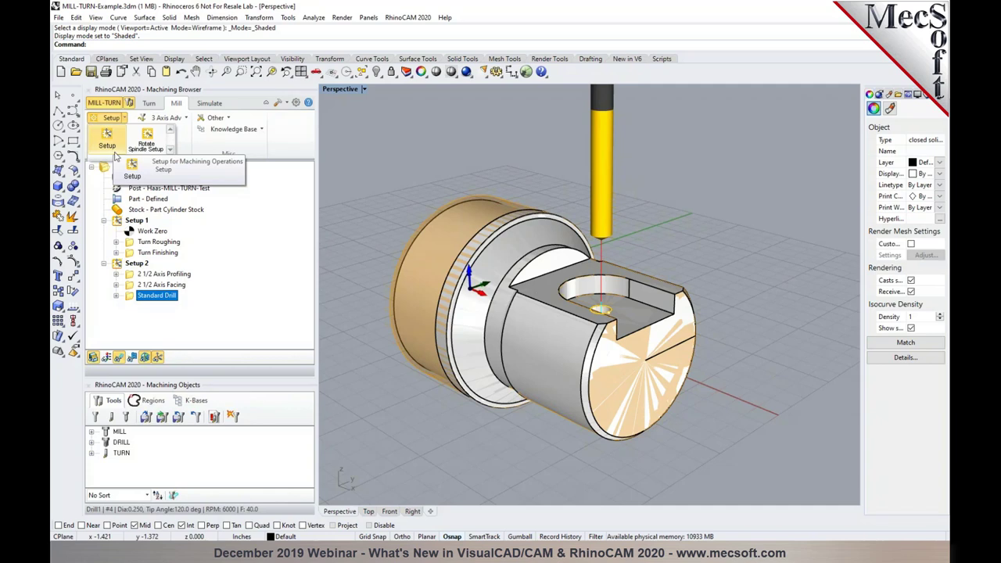
pyautogui.click(223, 328)
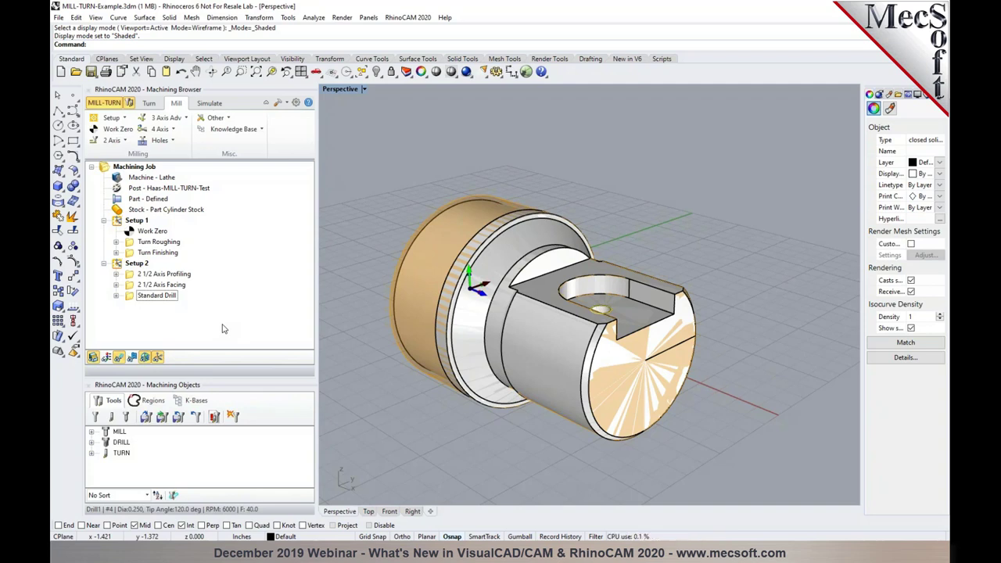
pyautogui.moveTo(478, 409); pyautogui.dragTo(480, 415, button='right')
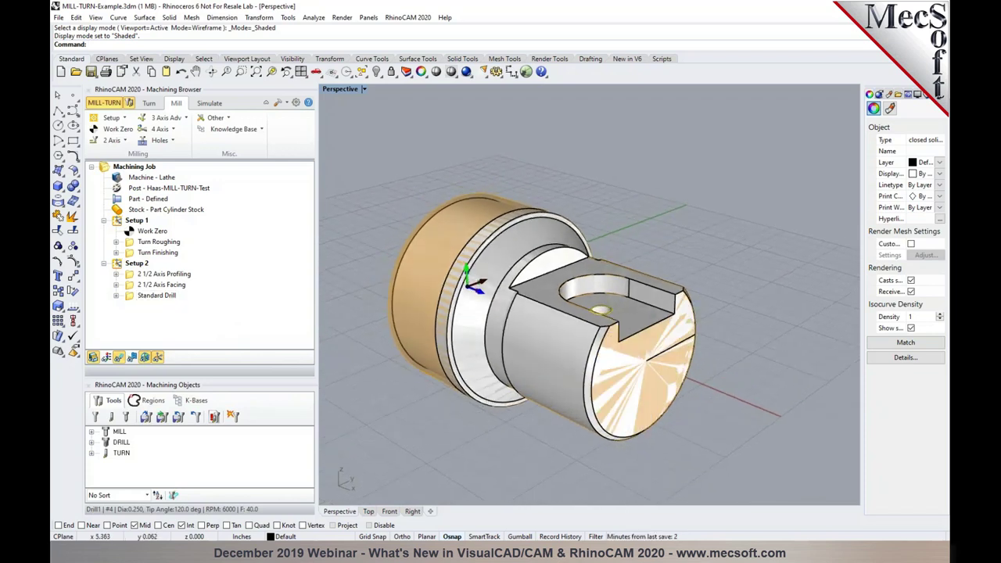